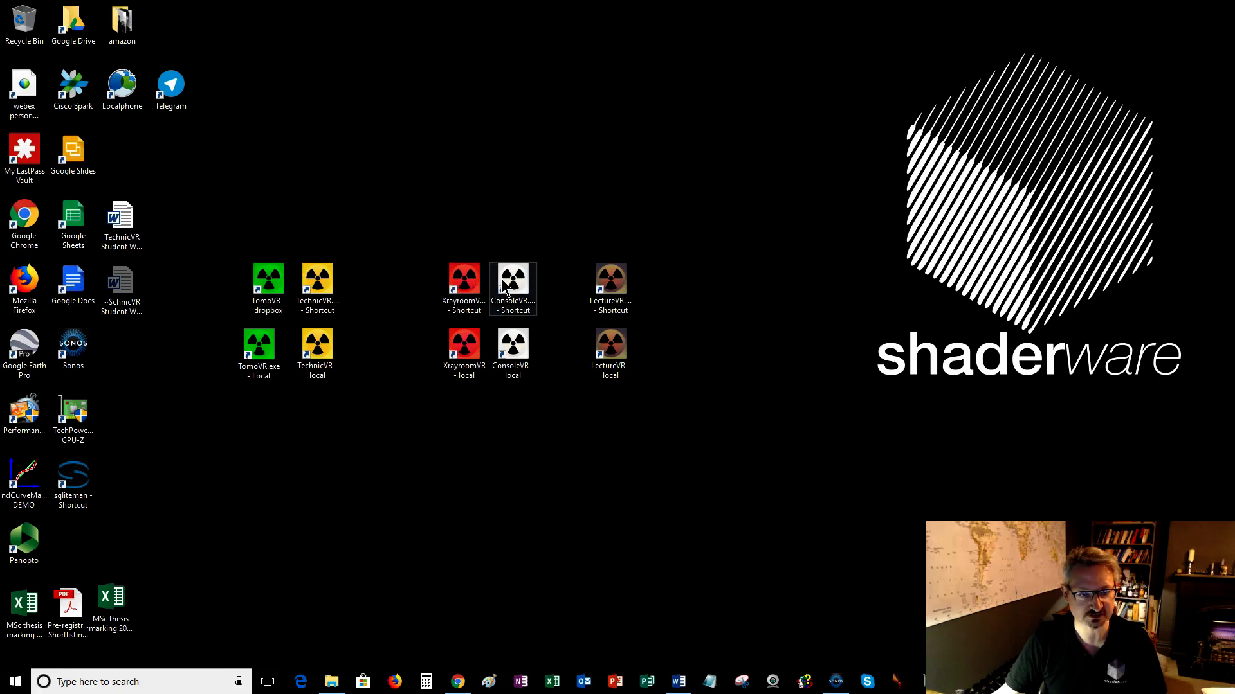
Launch the TechnicVR local shortcut and enlarge its window to fill the screen.
click(319, 288)
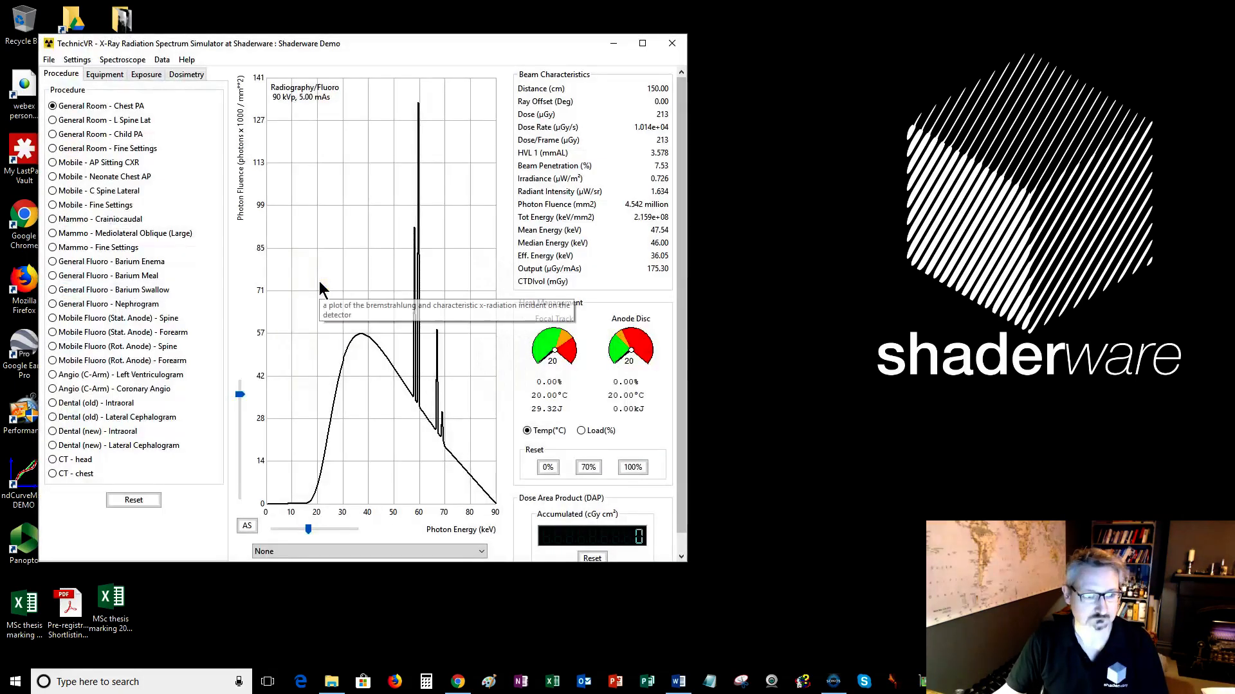
drag(376, 58, 494, 60)
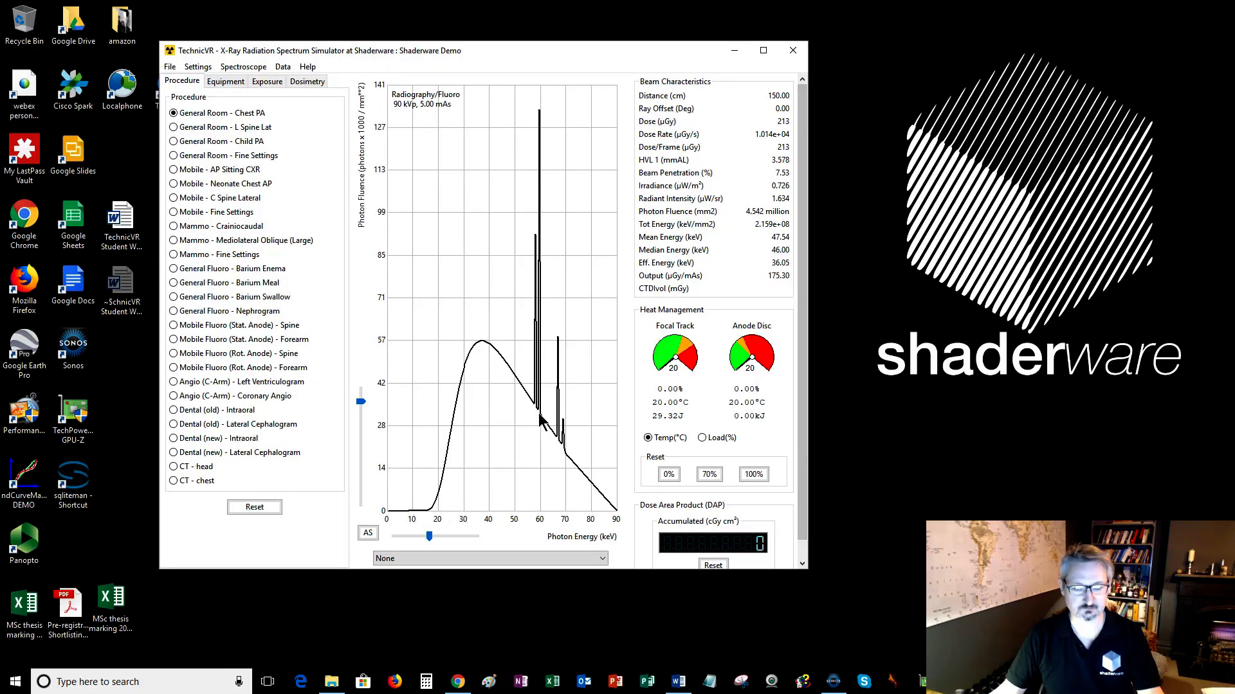
drag(815, 583, 848, 644)
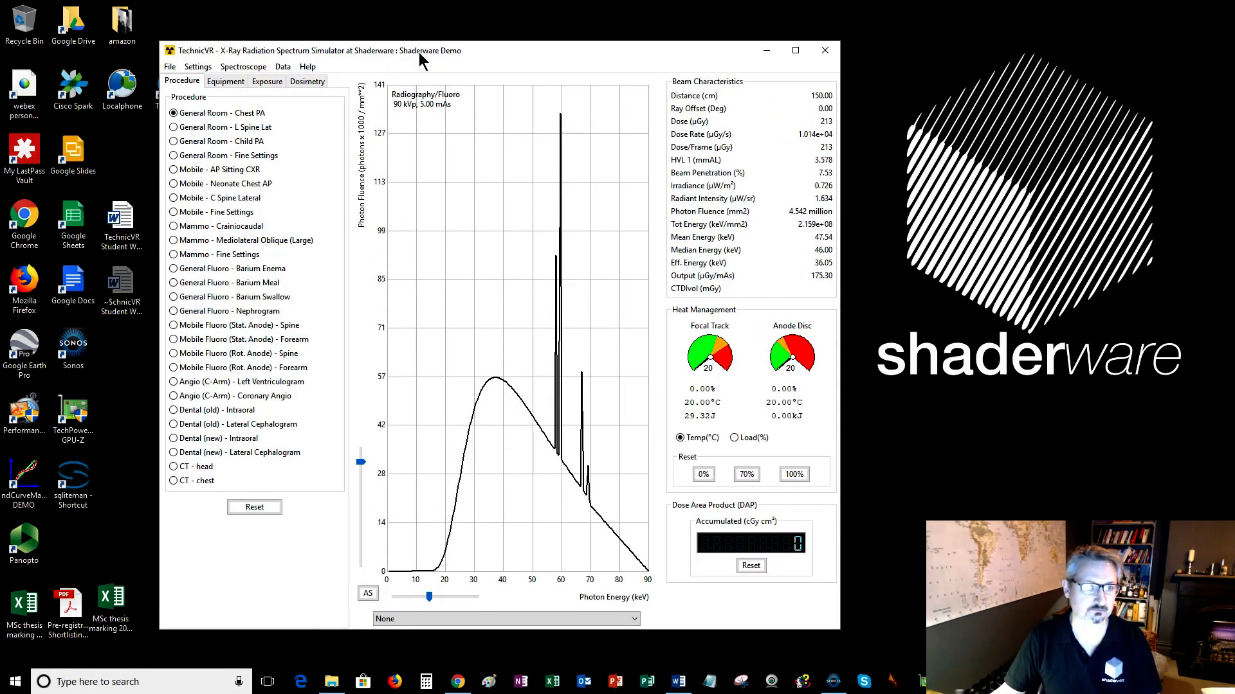
drag(419, 60, 281, 8)
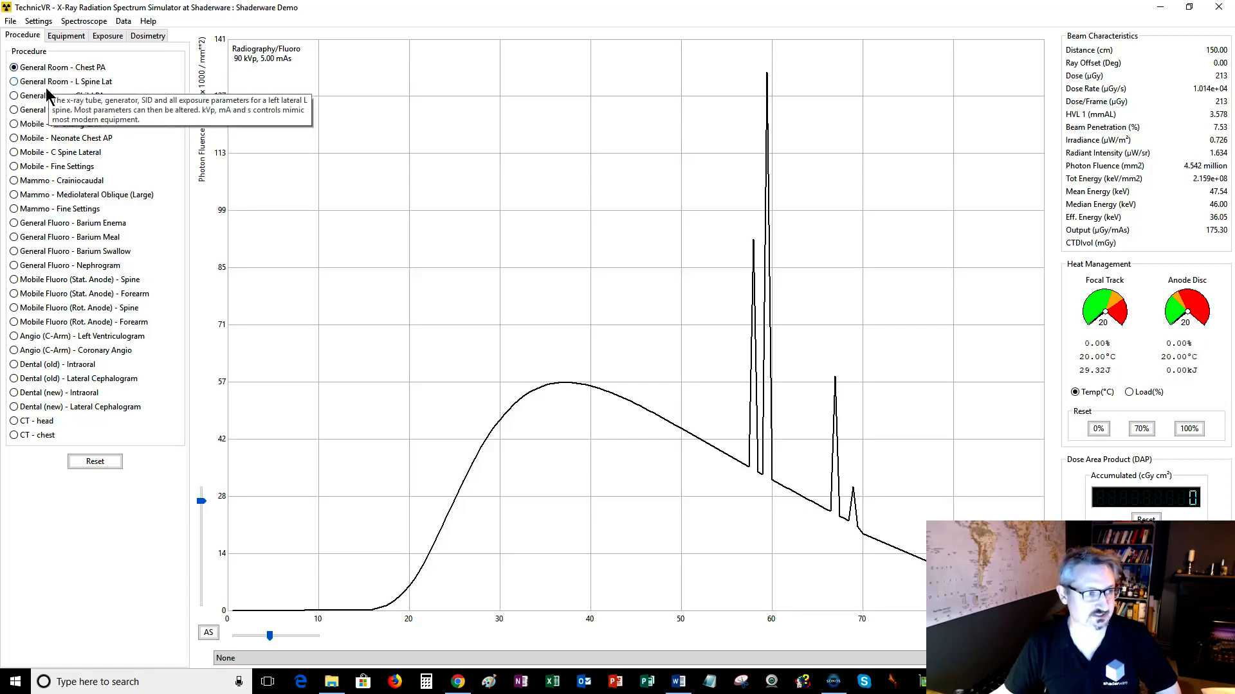
Preview the Mobile AP Sitting CXR, Mammo Craniocaudal, CT head, Barium Enema and Dental Intraoral presets, returning to General Room - Chest PA.
click(40, 128)
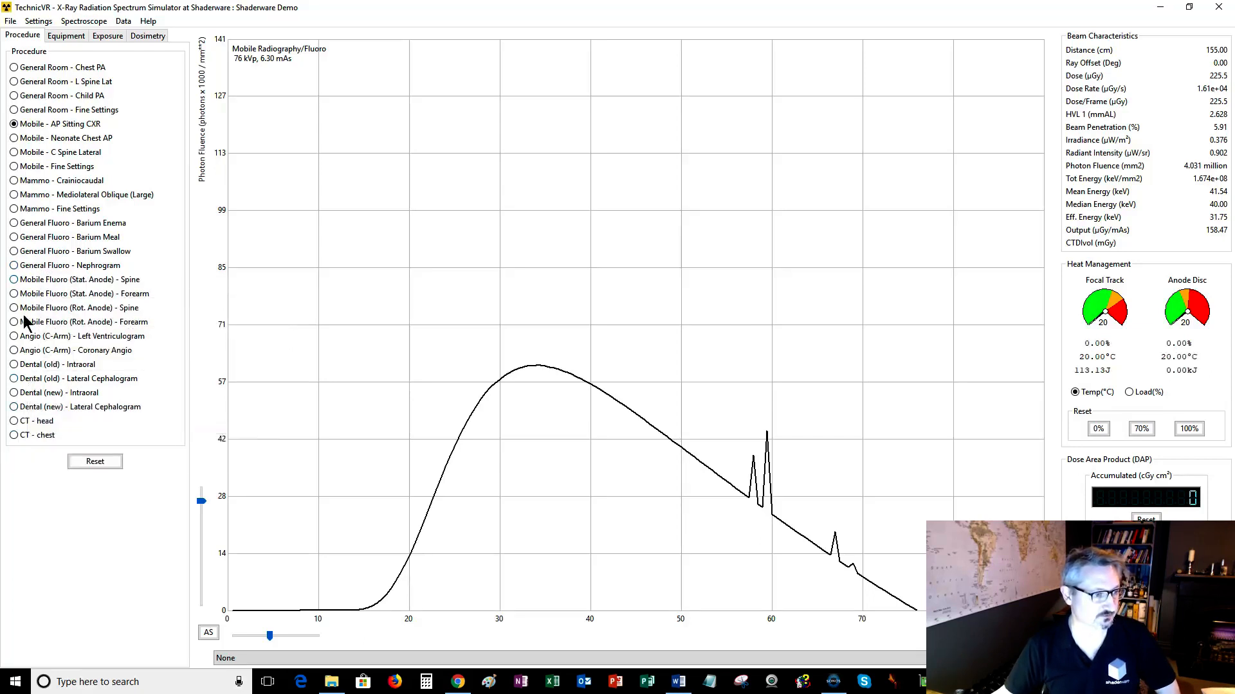
click(33, 183)
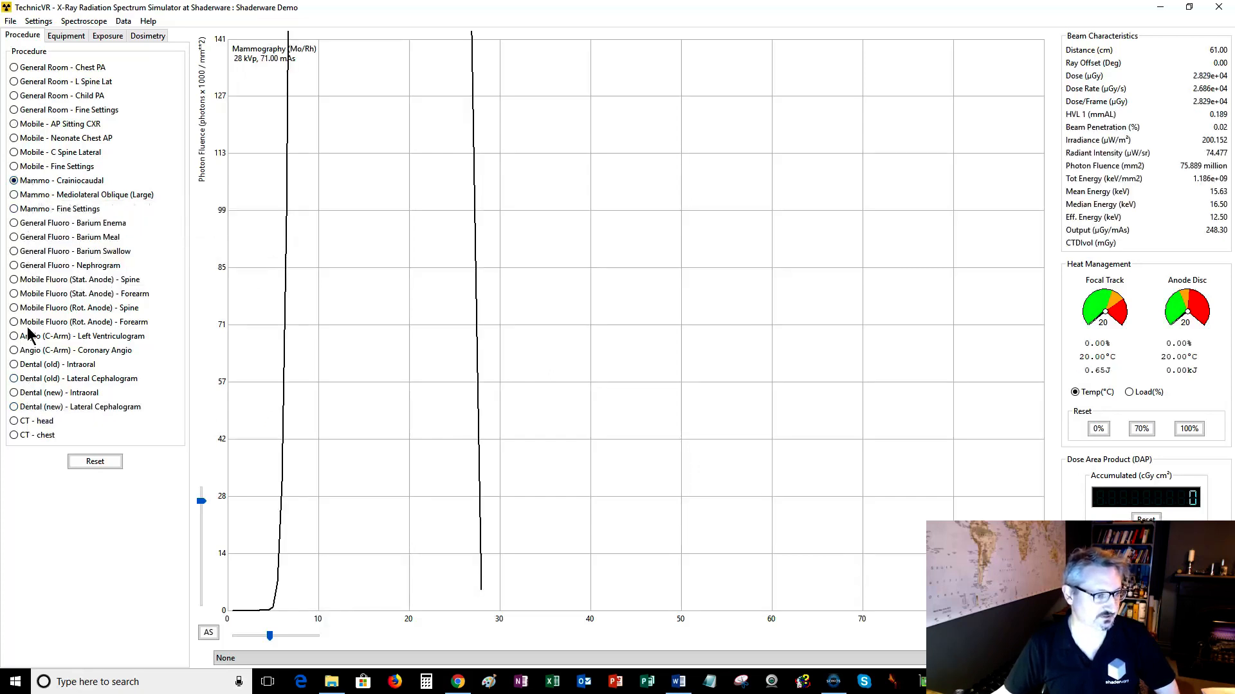
click(16, 422)
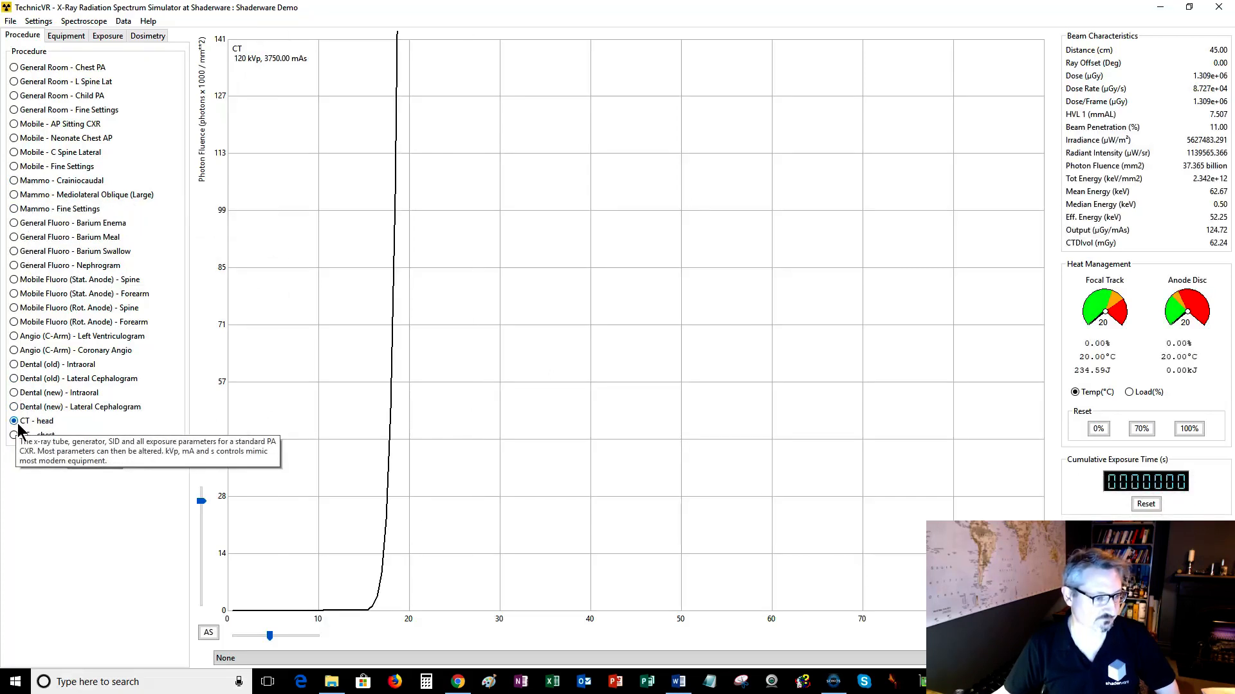
click(42, 225)
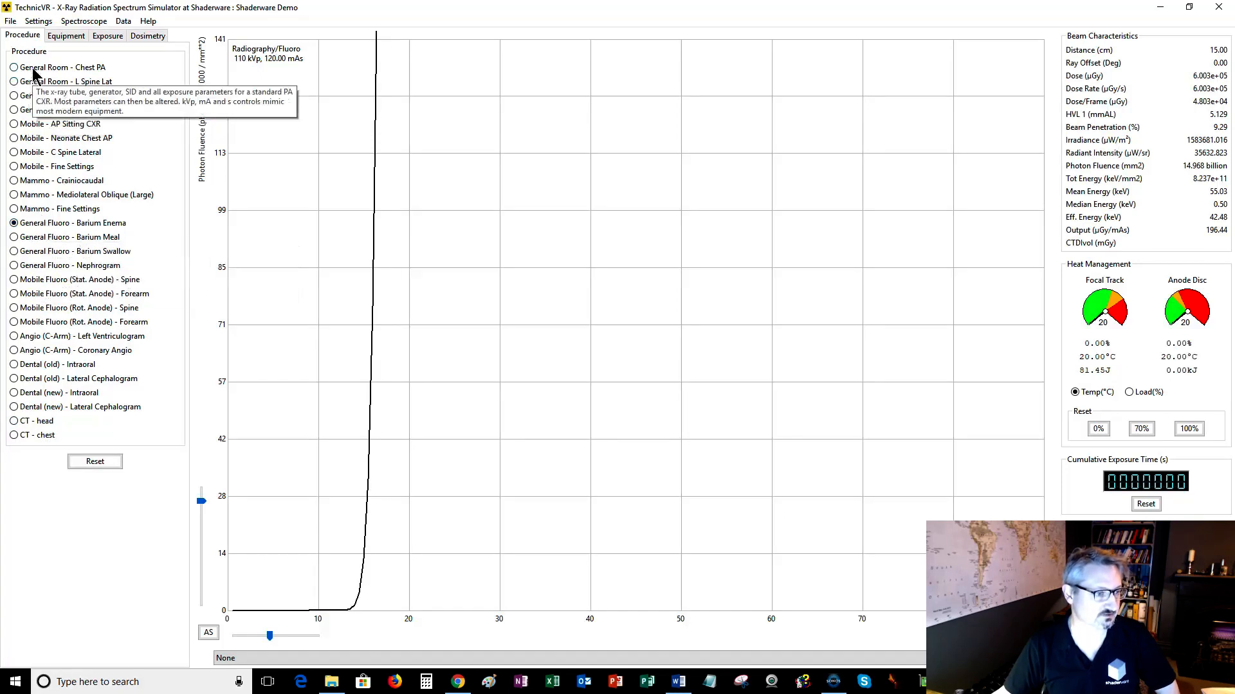
click(23, 366)
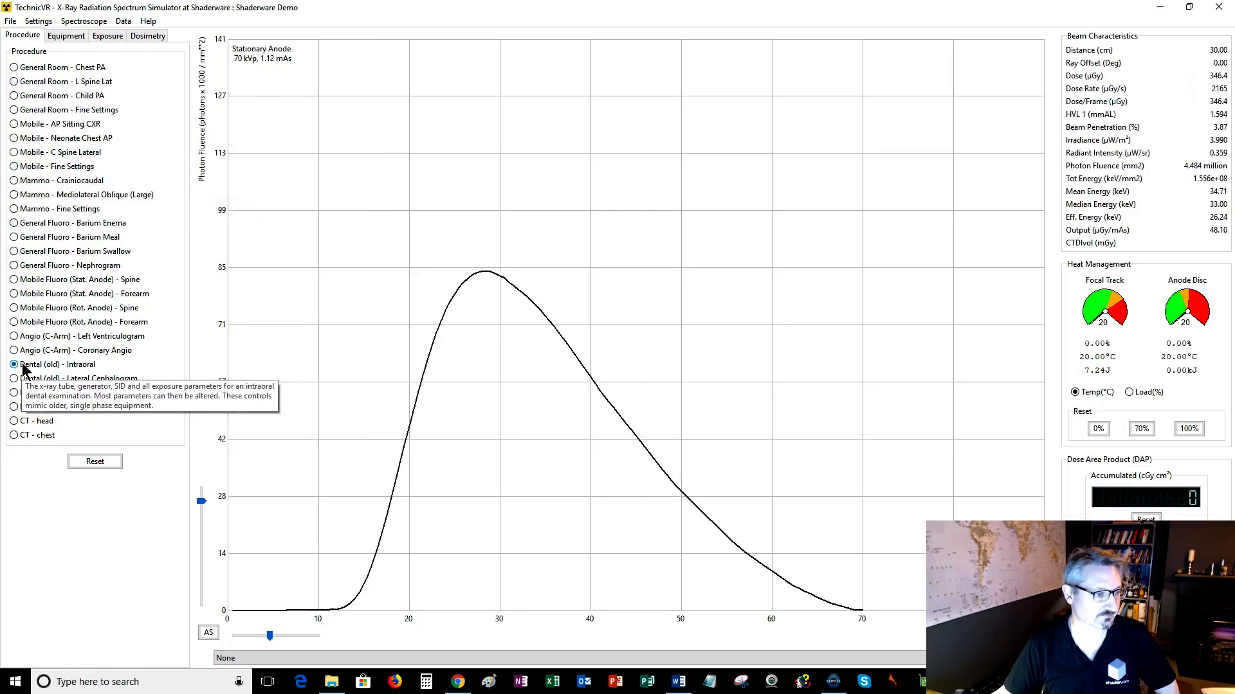
click(37, 69)
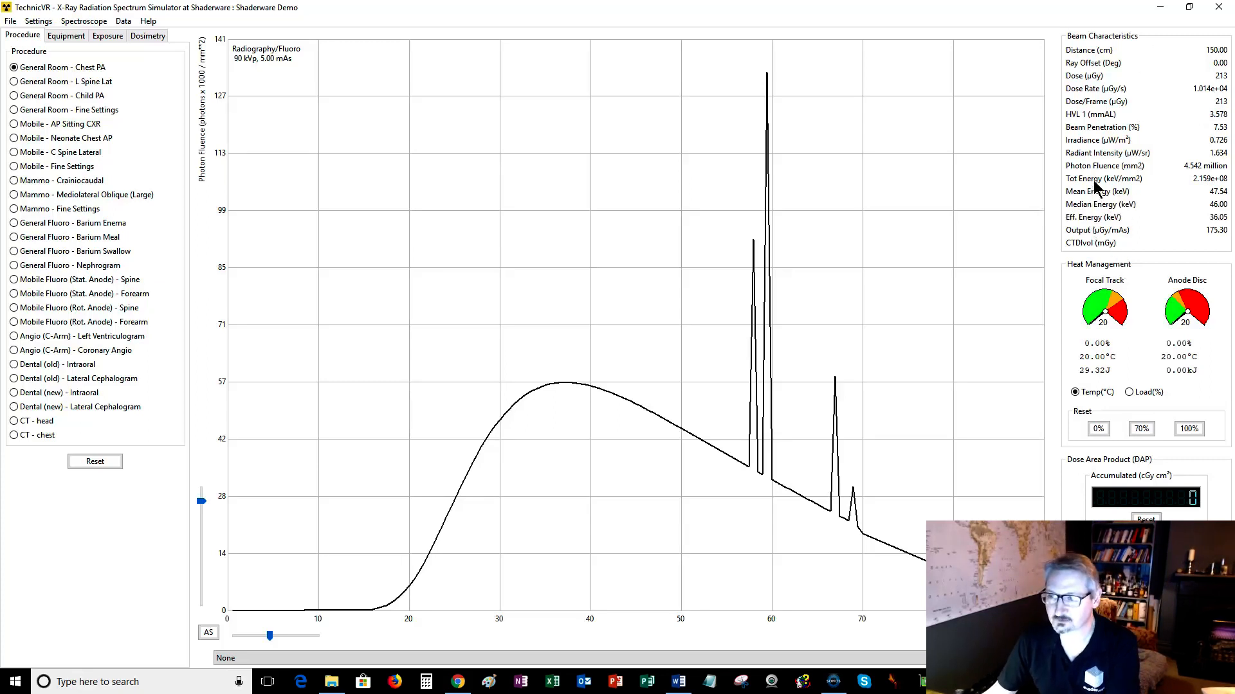
Preview the Dental (old) - Intraoral and General Room - L Spine Lat presets, then reselect General Room - Chest PA.
mouse_move(1097, 187)
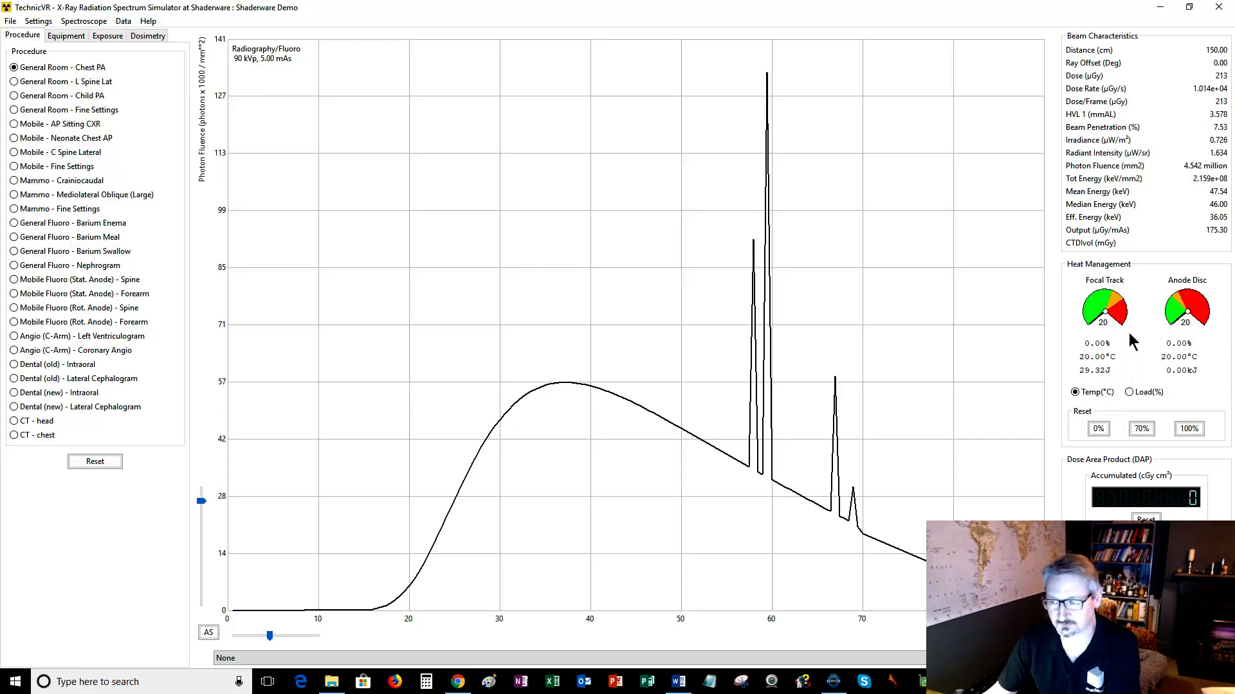
mouse_move(1179, 319)
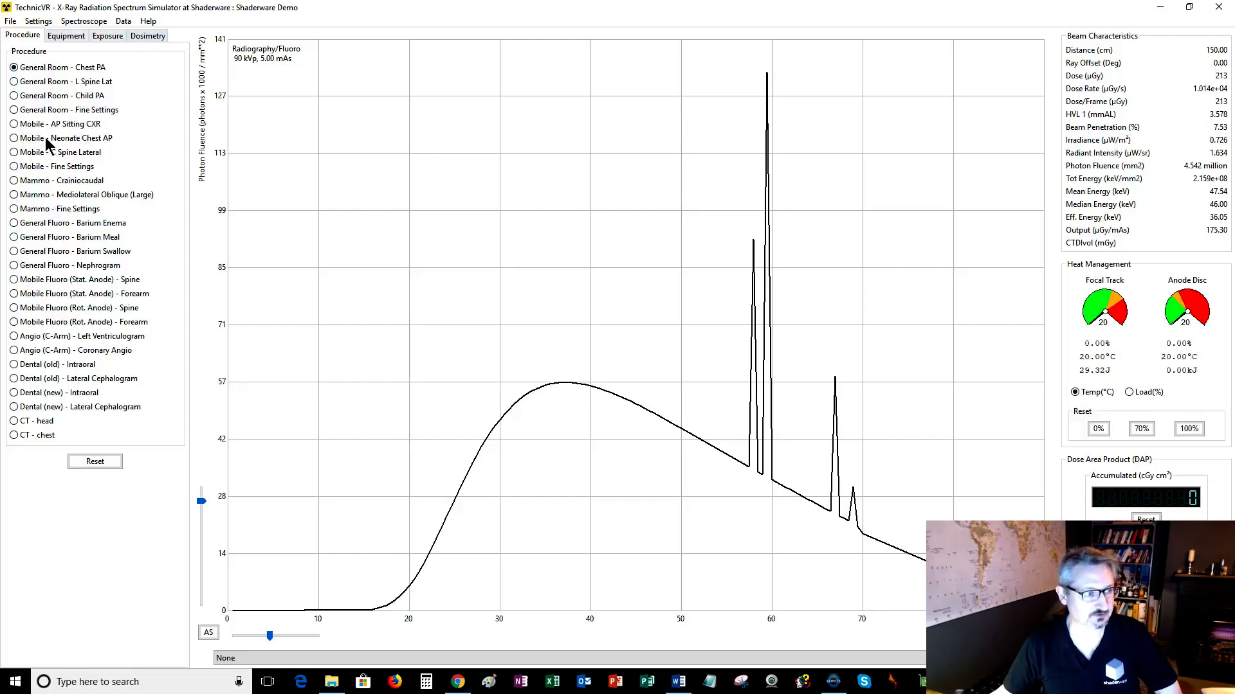
click(37, 366)
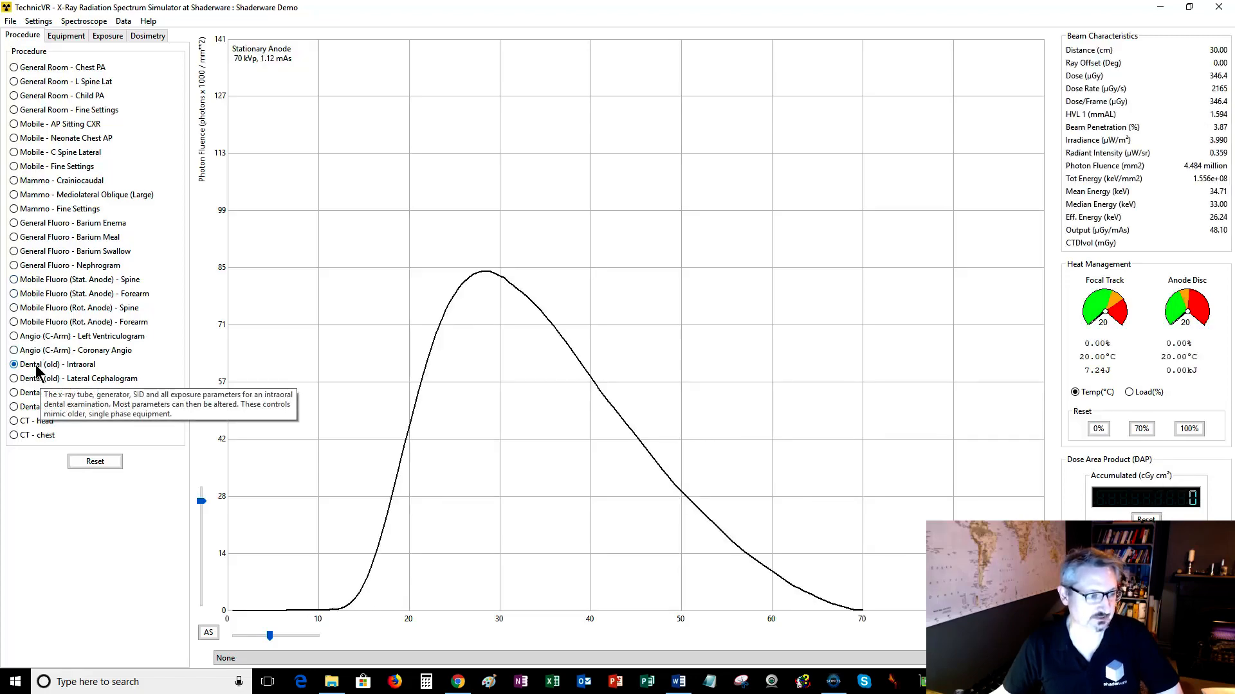
click(37, 83)
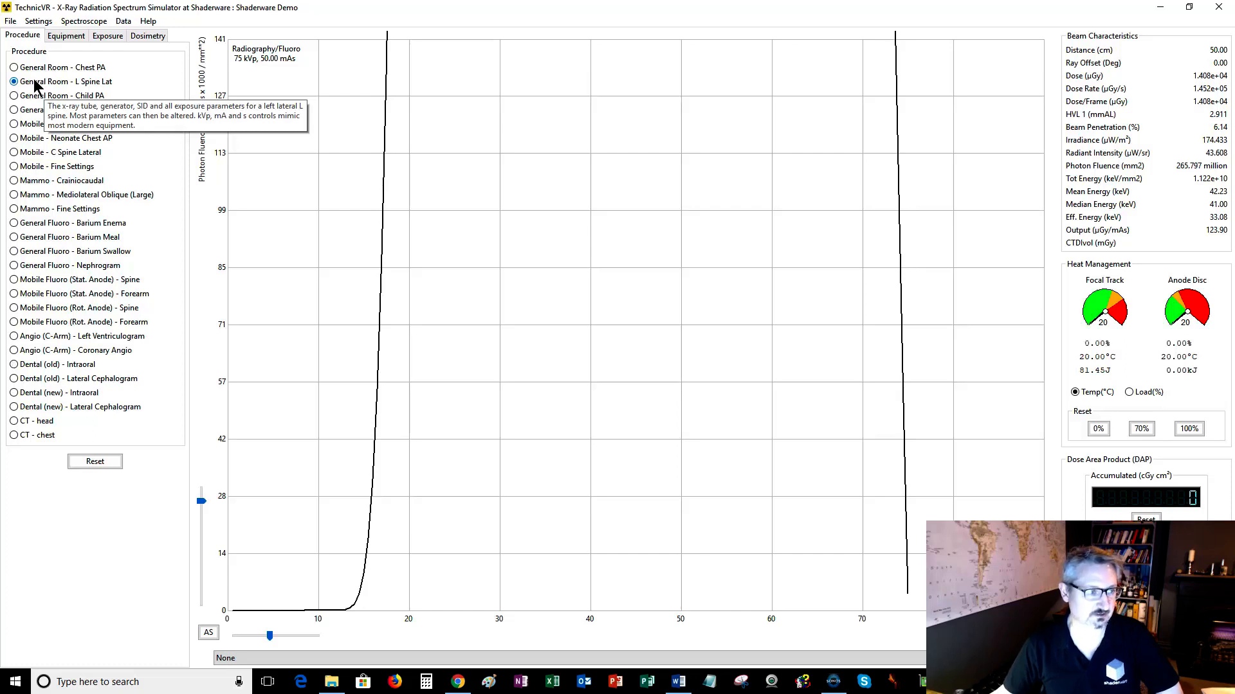
click(35, 68)
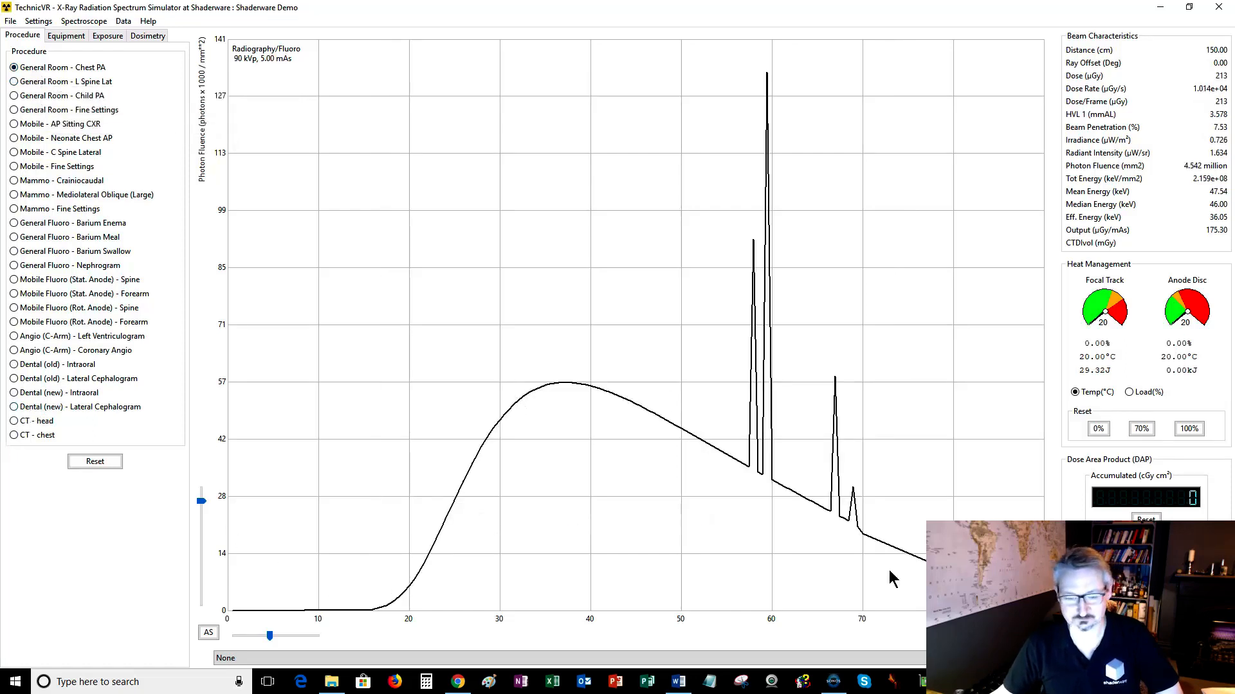
On the Equipment settings, try the Single Phase Fullwave and Halfwave wave forms, then restore High Frequency.
click(71, 37)
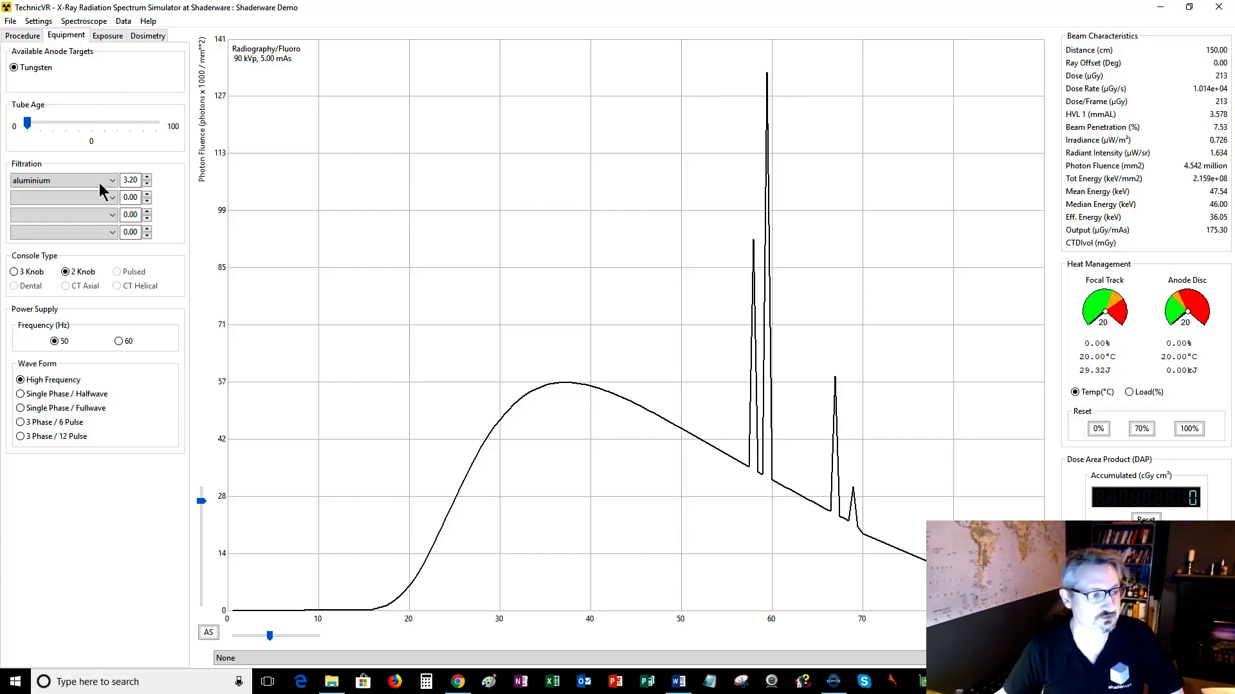
mouse_move(36, 413)
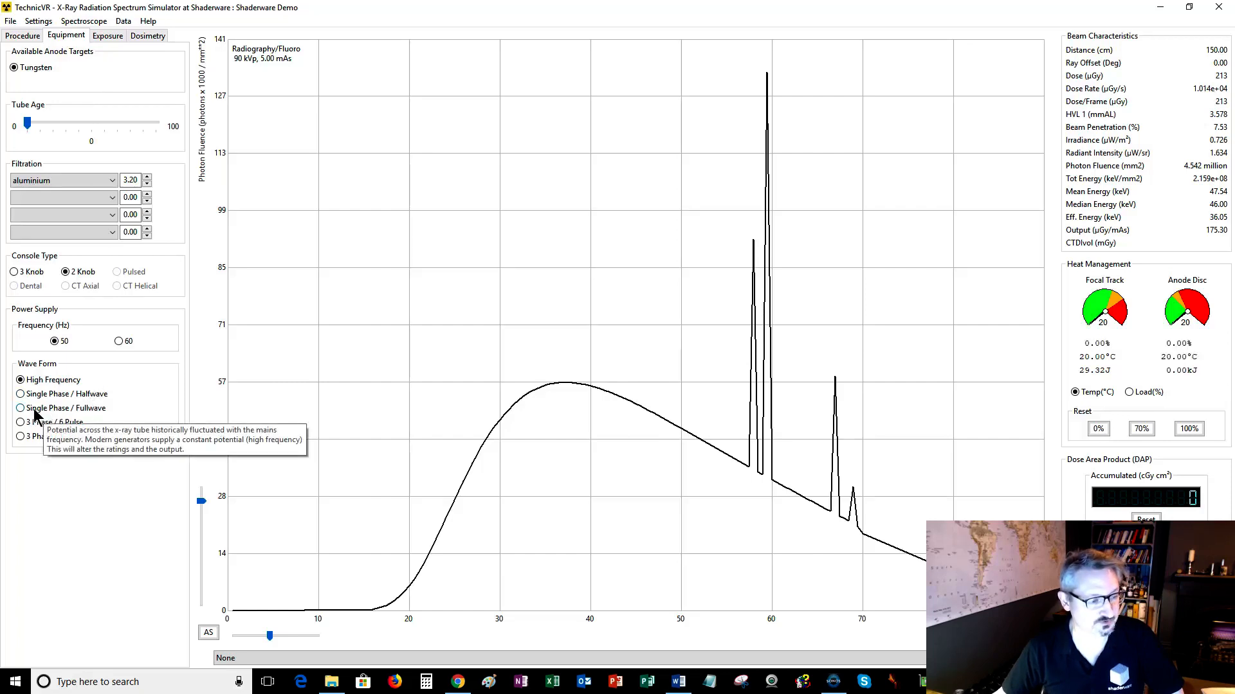
click(37, 414)
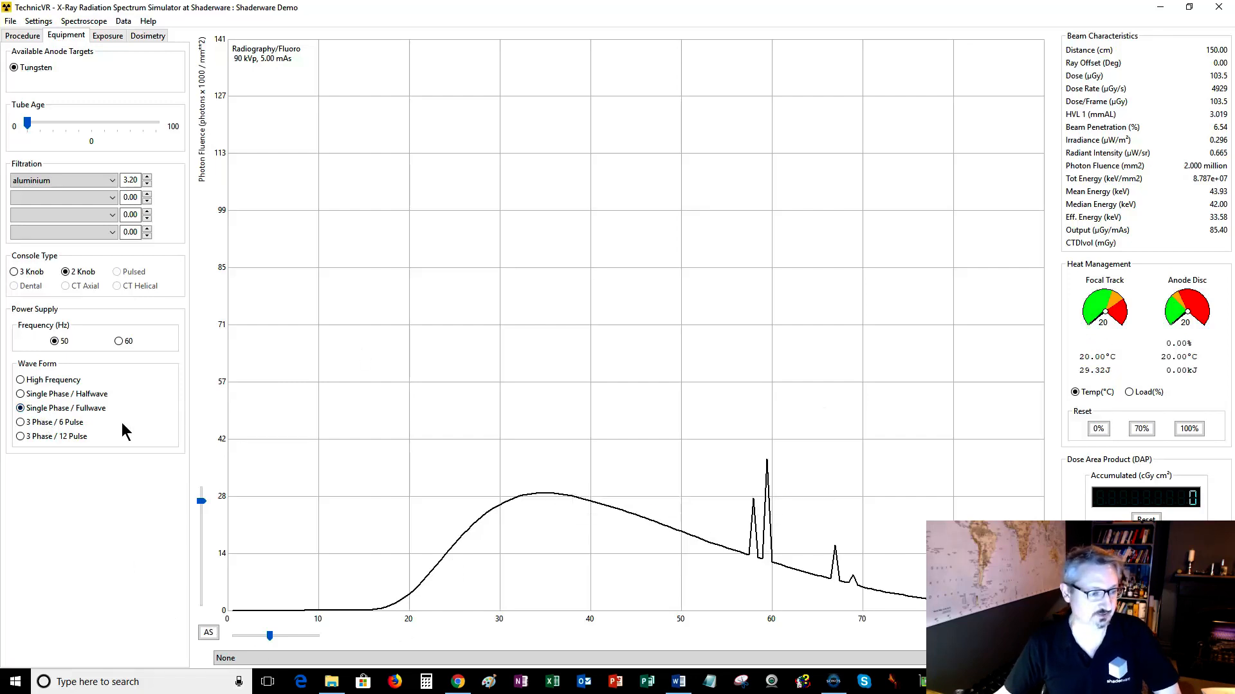
click(65, 397)
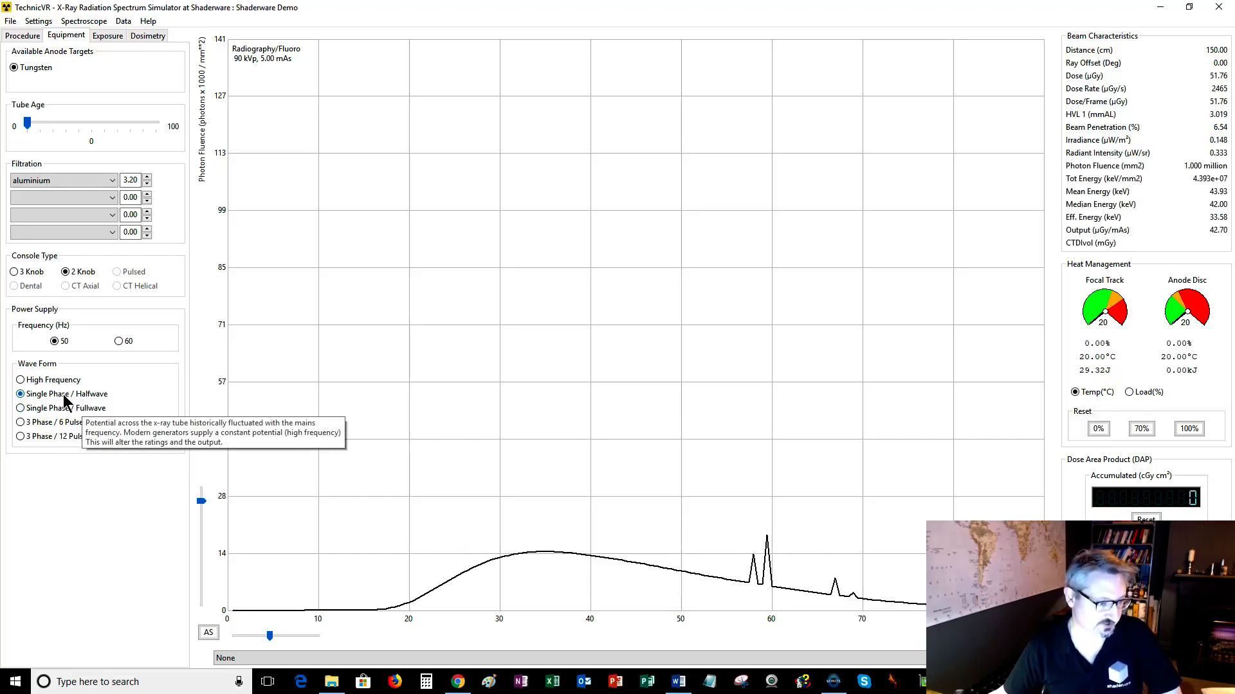
click(23, 381)
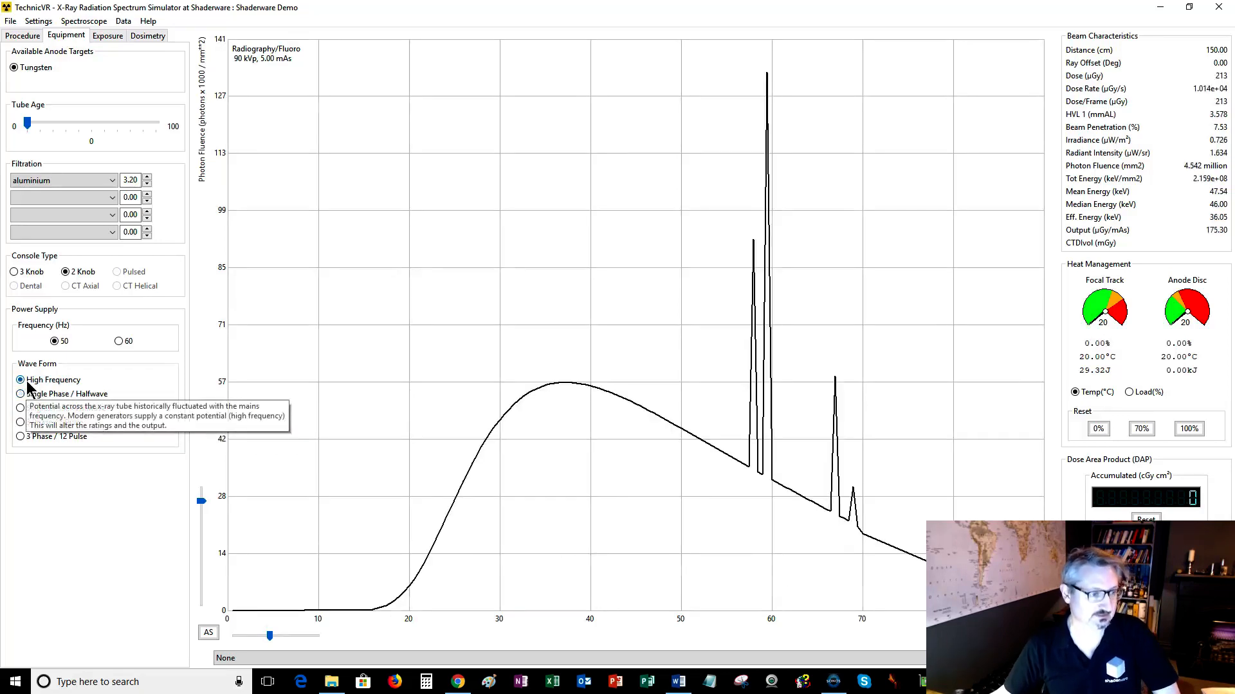
Switch the power supply frequency between 60 and 50 Hz, ending on 50 Hz.
click(119, 342)
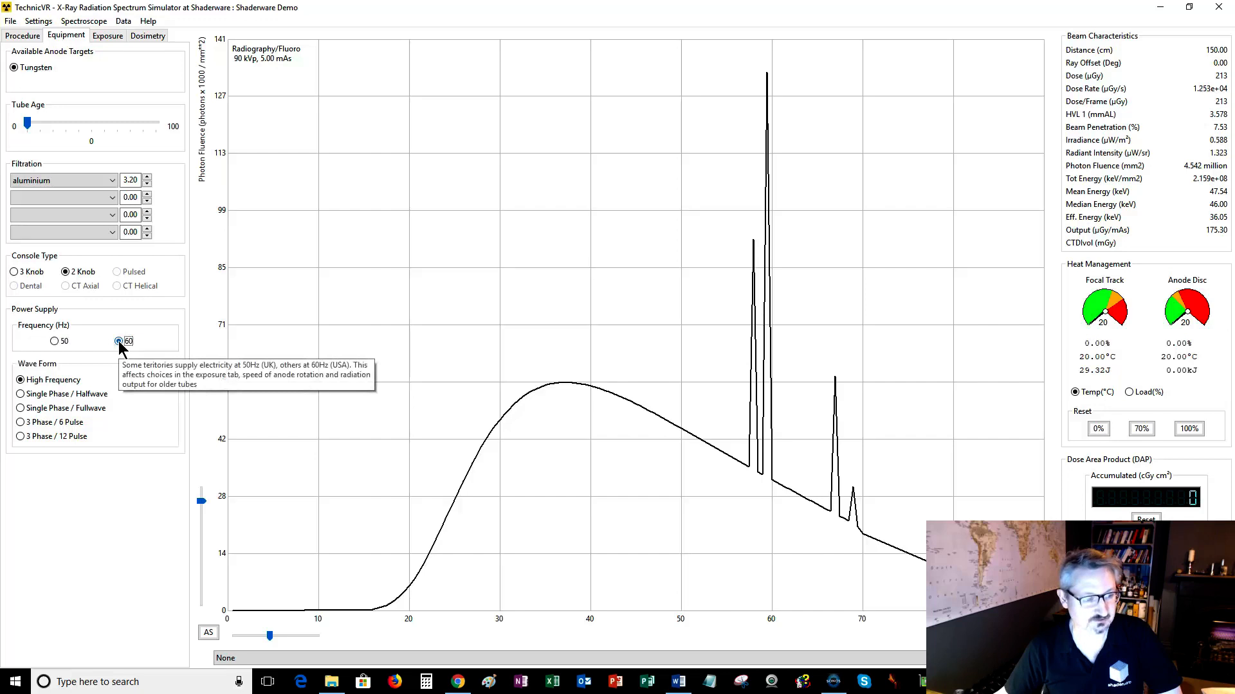
click(55, 342)
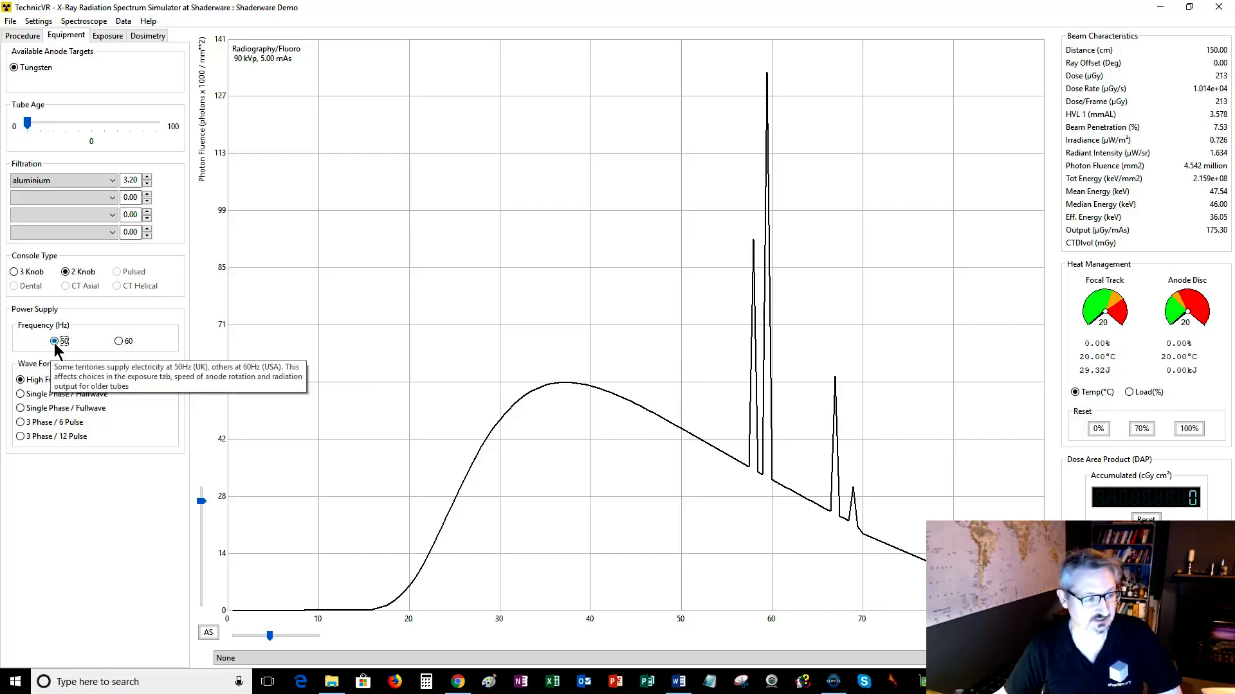
click(119, 341)
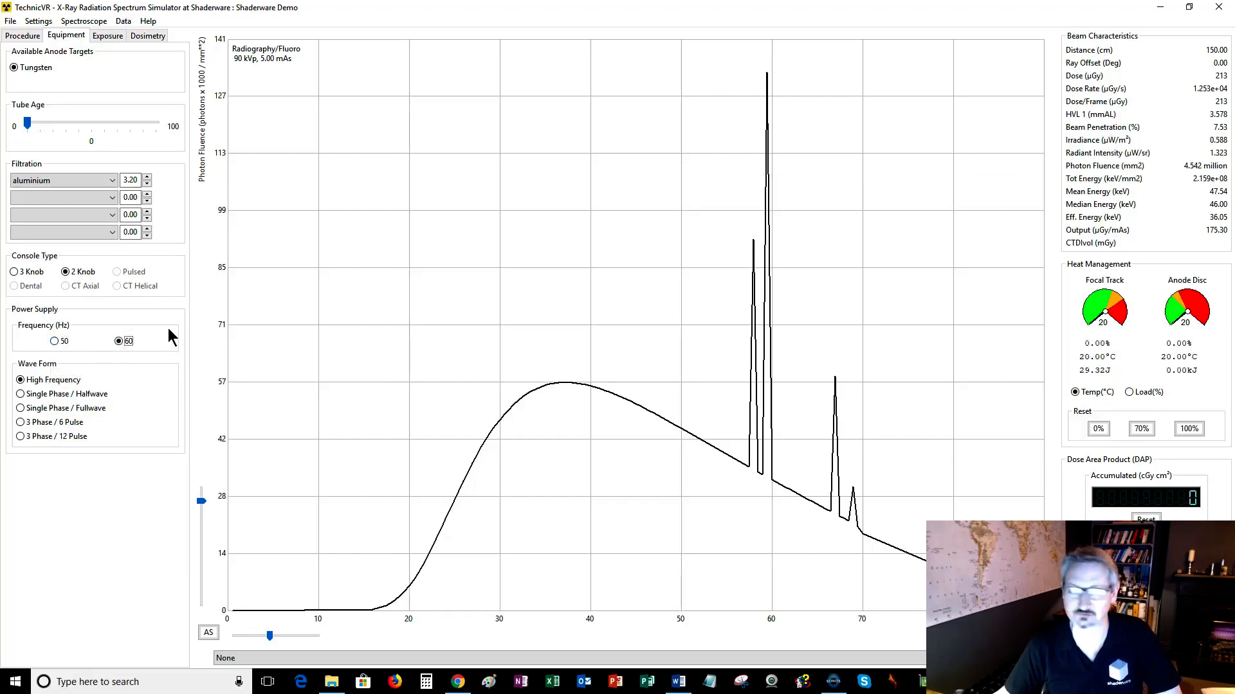
click(55, 341)
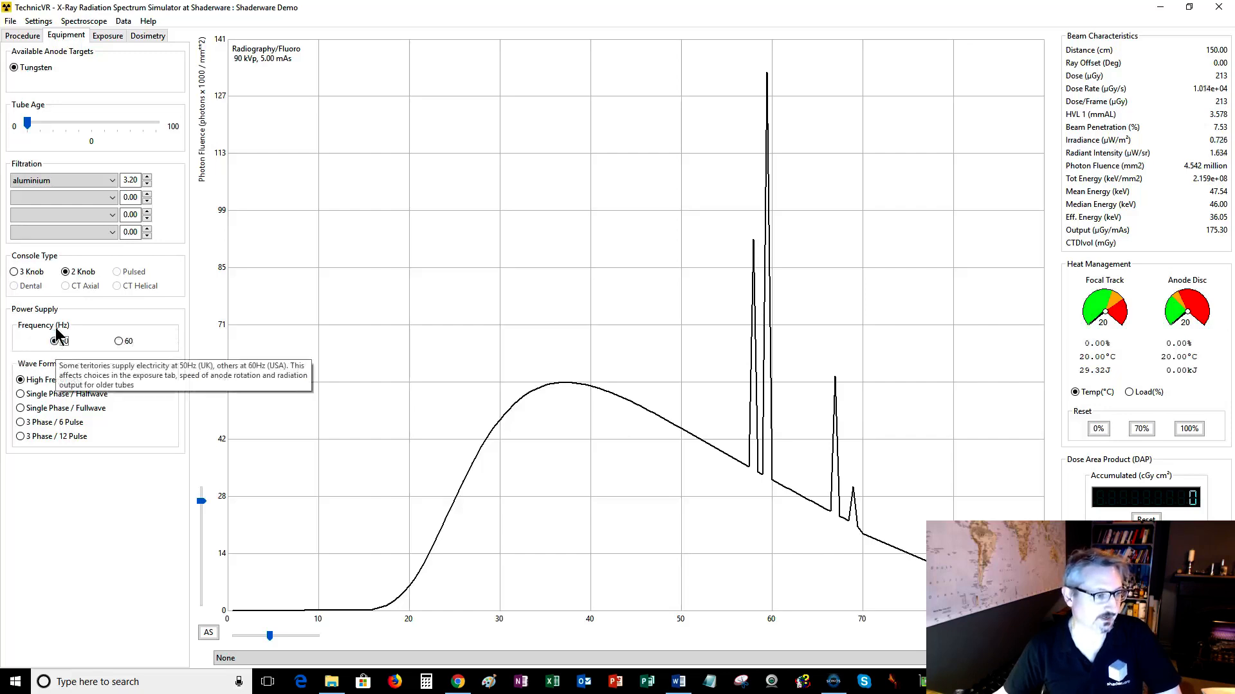
Toggle the console type between 3 Knob and 2 Knob several times, ending on 2 Knob.
click(15, 273)
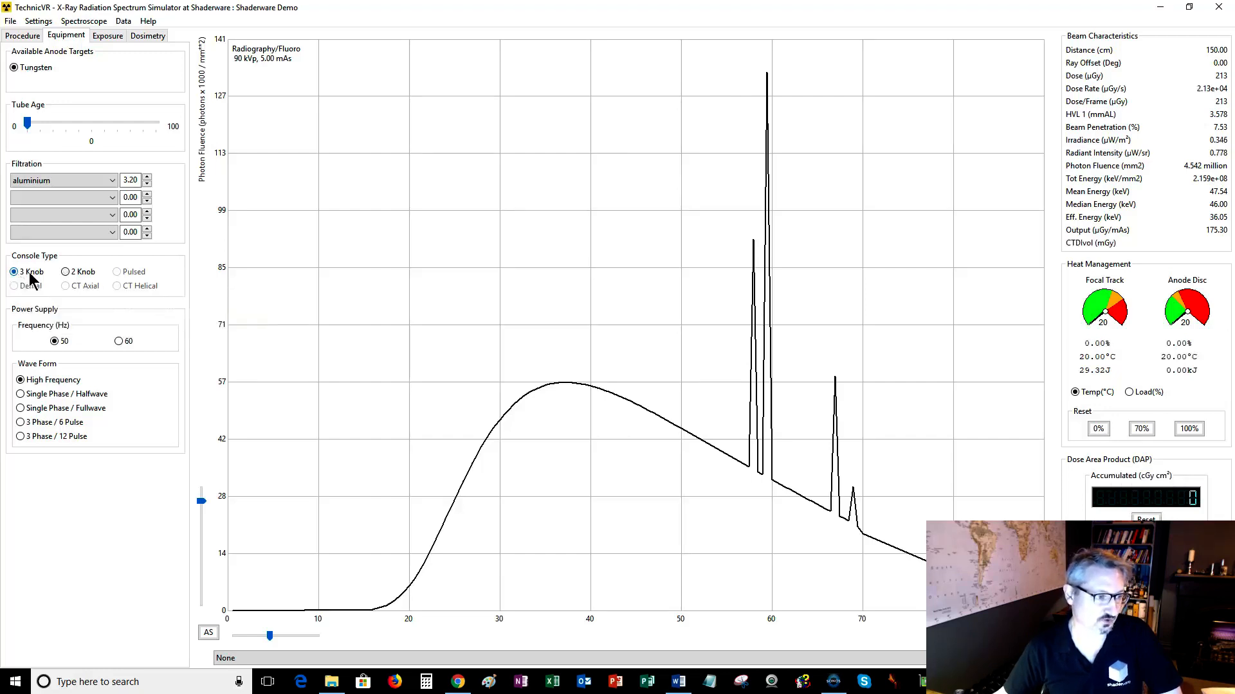
click(67, 275)
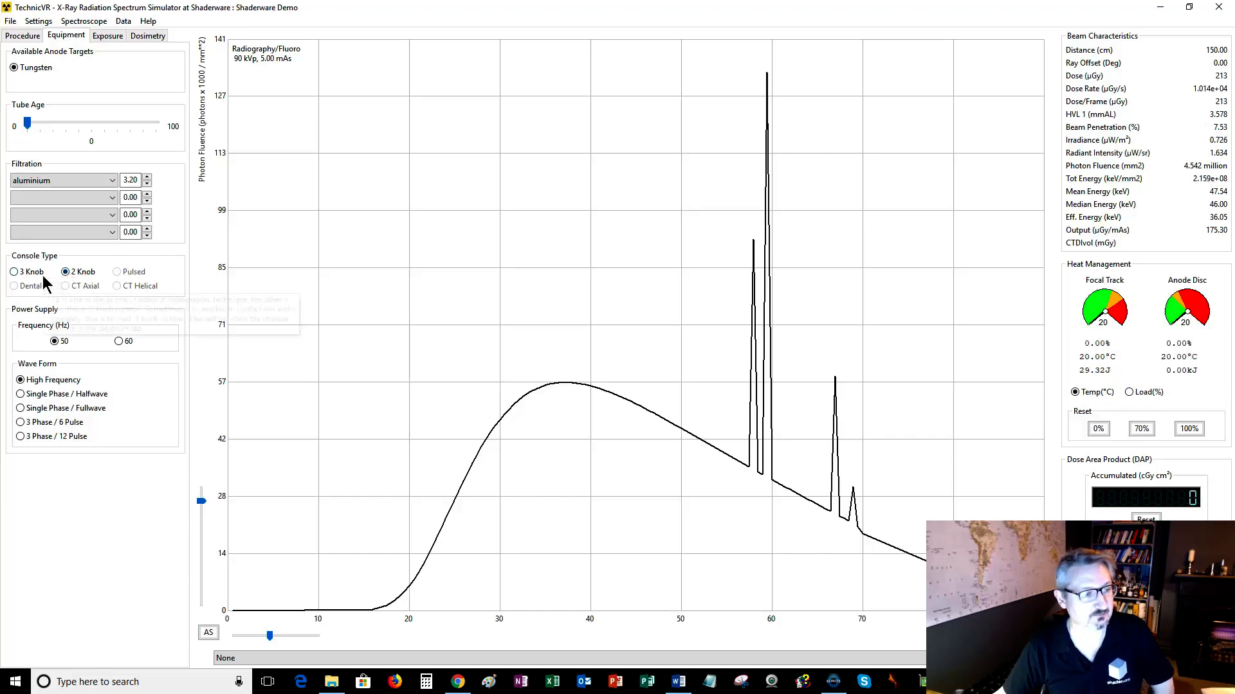
click(21, 276)
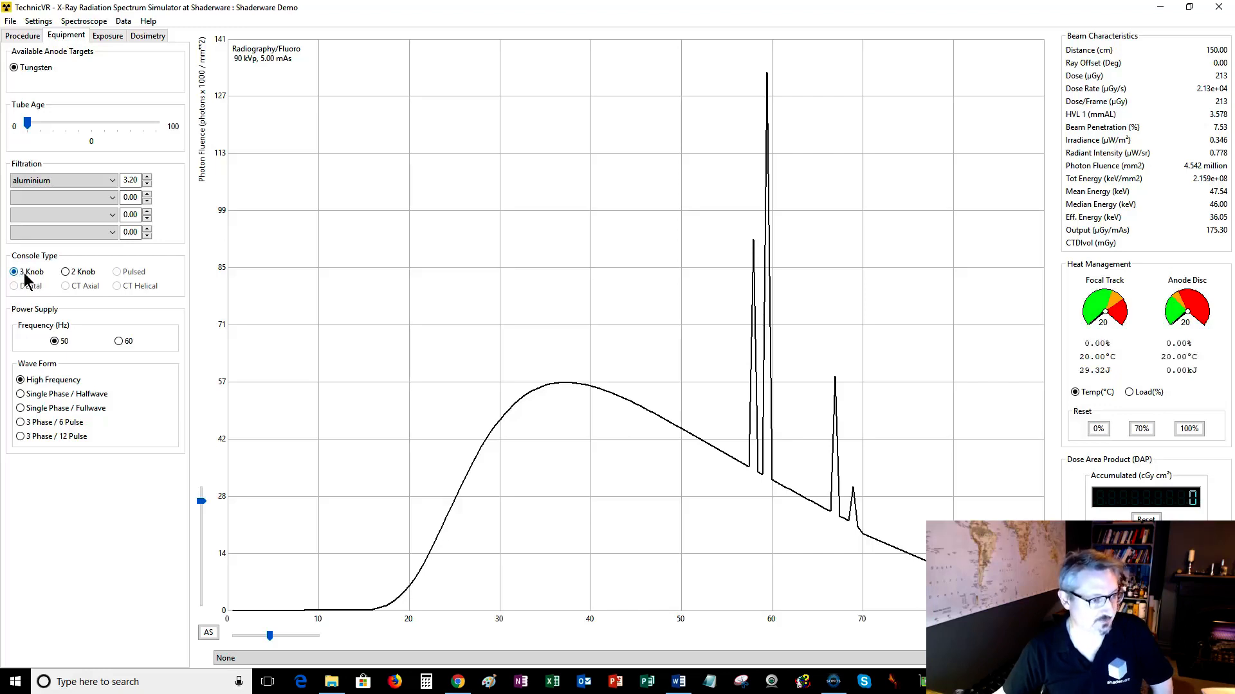
click(65, 273)
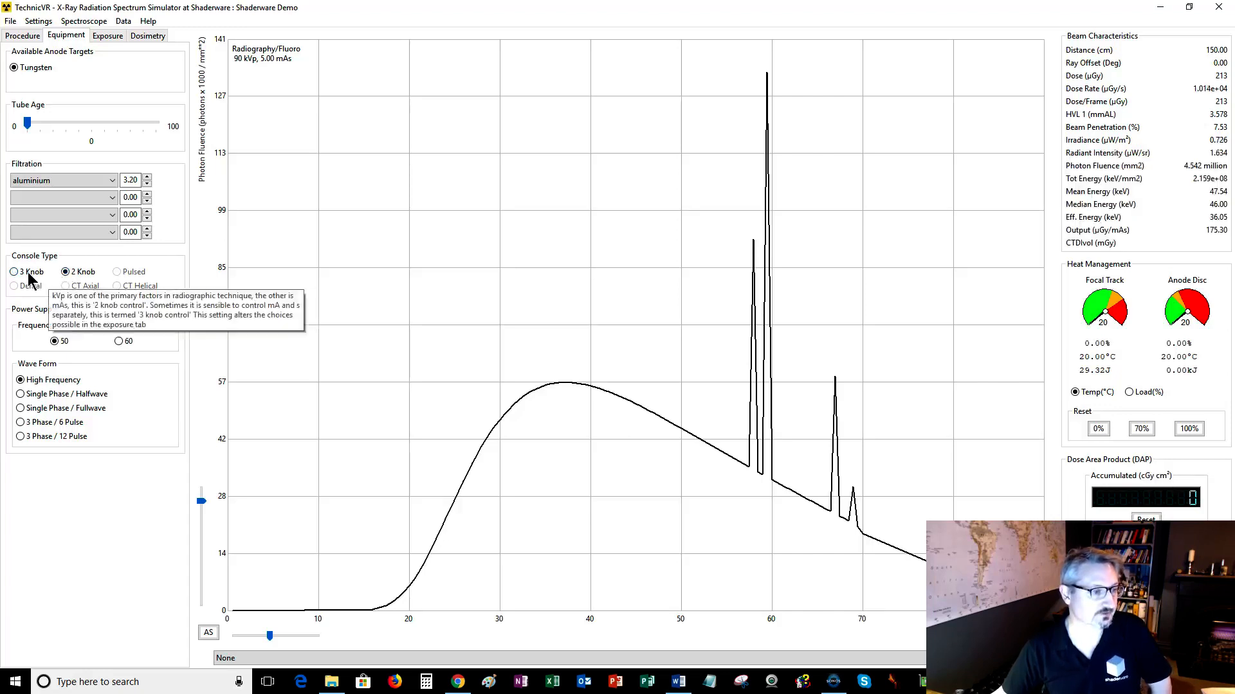
click(32, 274)
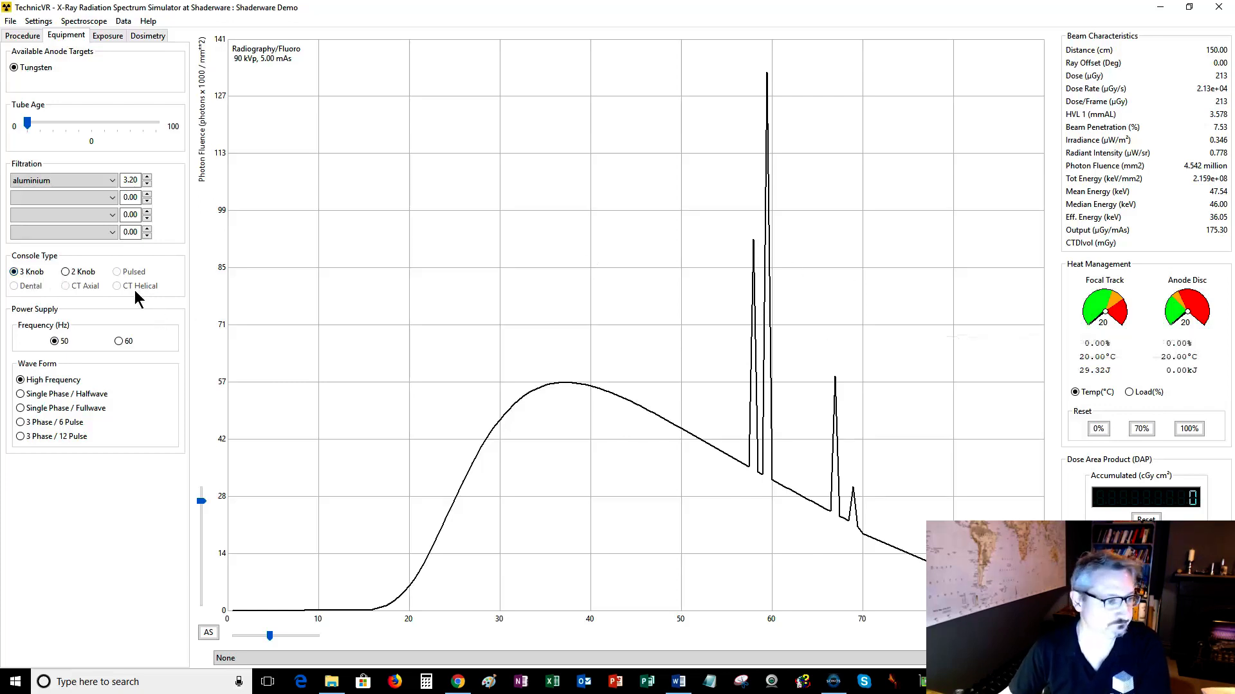
click(65, 271)
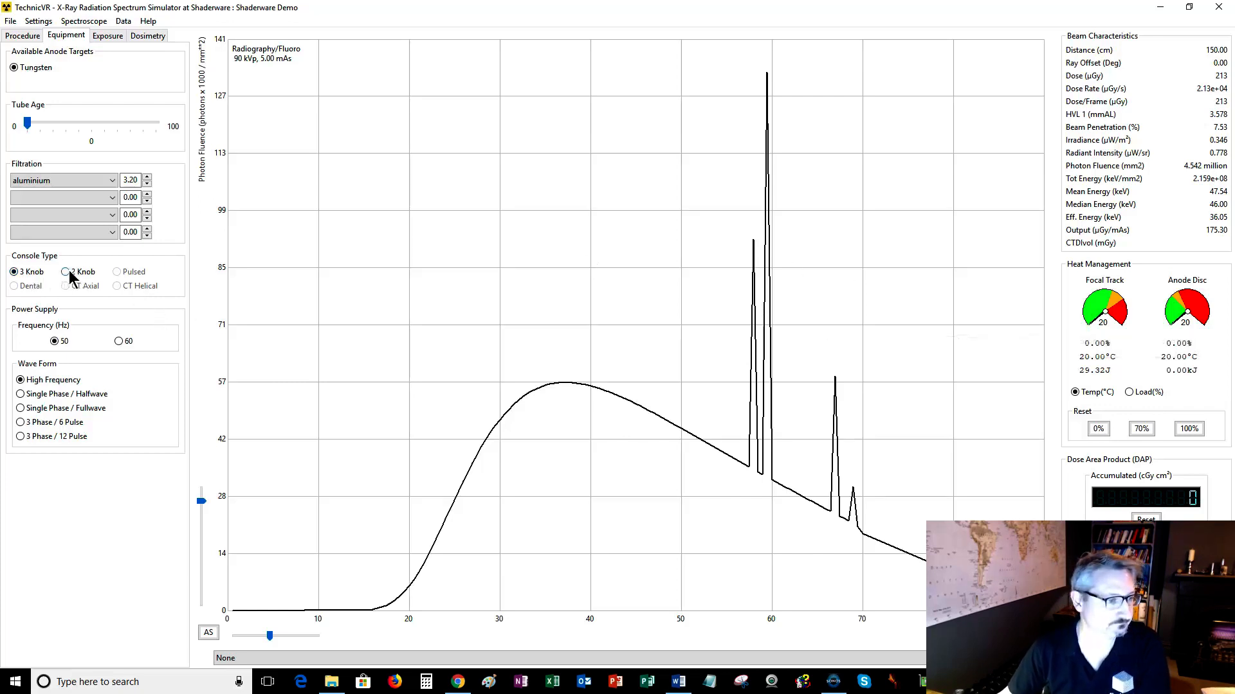
Change the first filtration material to tantalum and lower its thickness to 3.15.
click(45, 180)
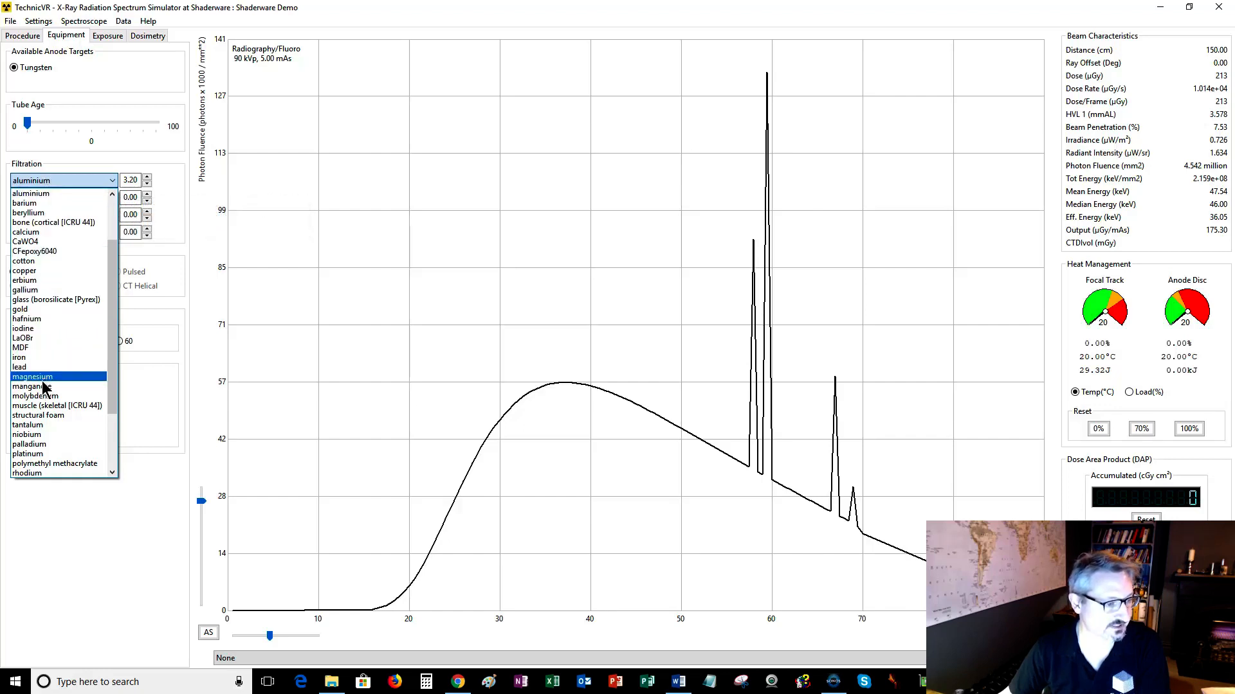
click(27, 428)
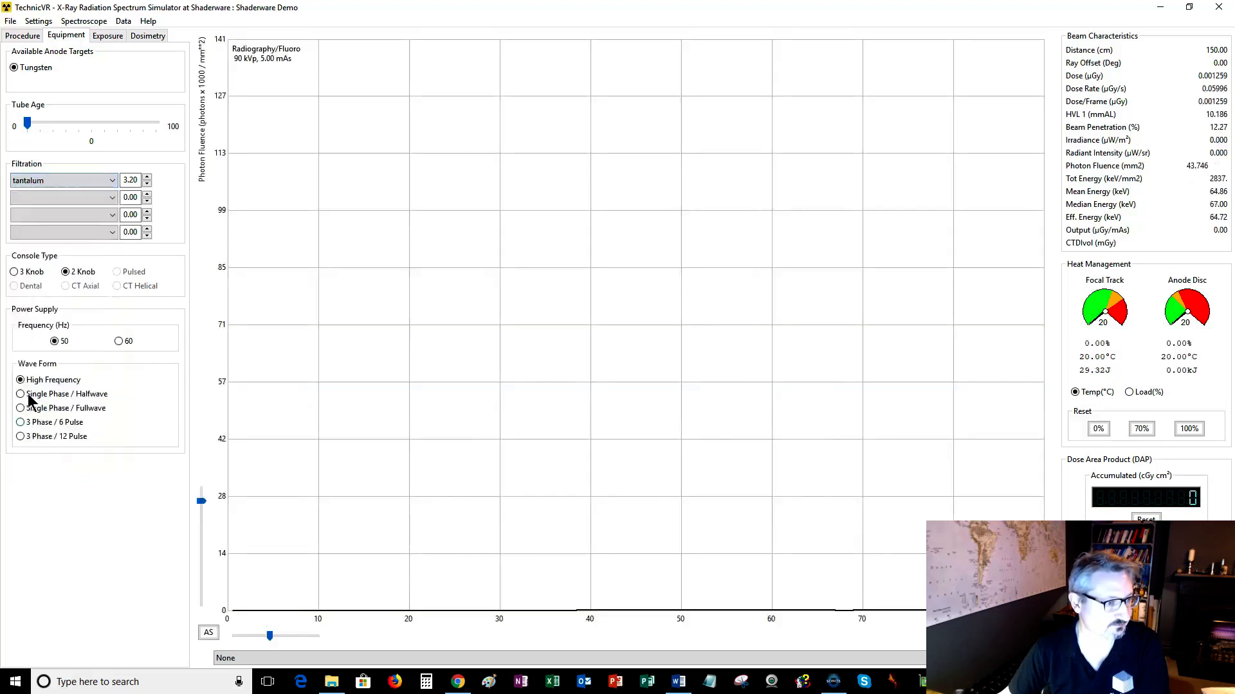
click(146, 183)
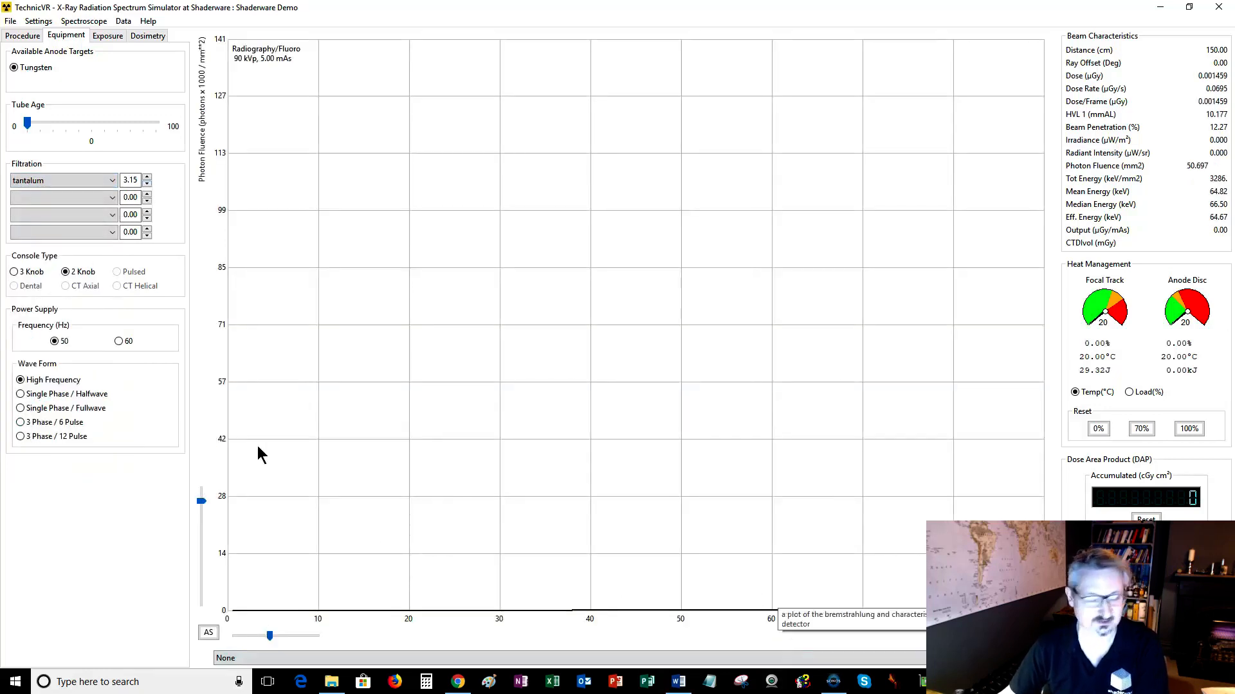
Change the first filtration material to aluminium and raise its thickness to 3.20.
click(49, 179)
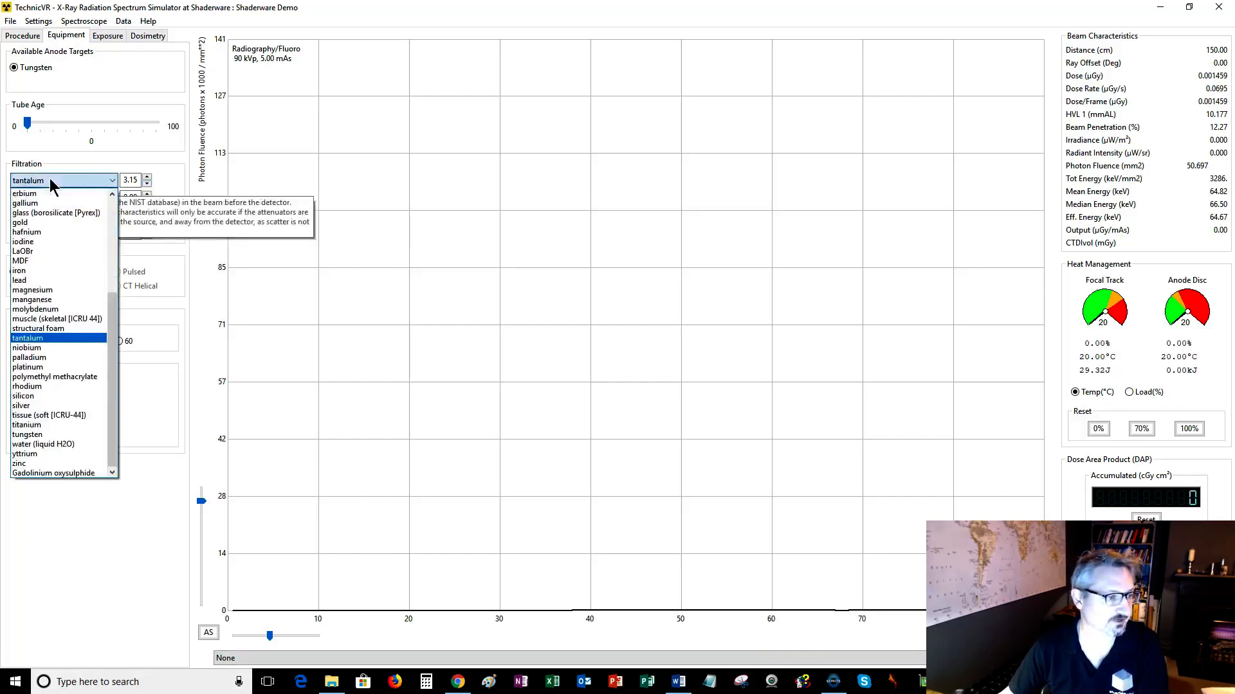
scroll(70, 264, up, 4)
scroll(71, 264, up, 1)
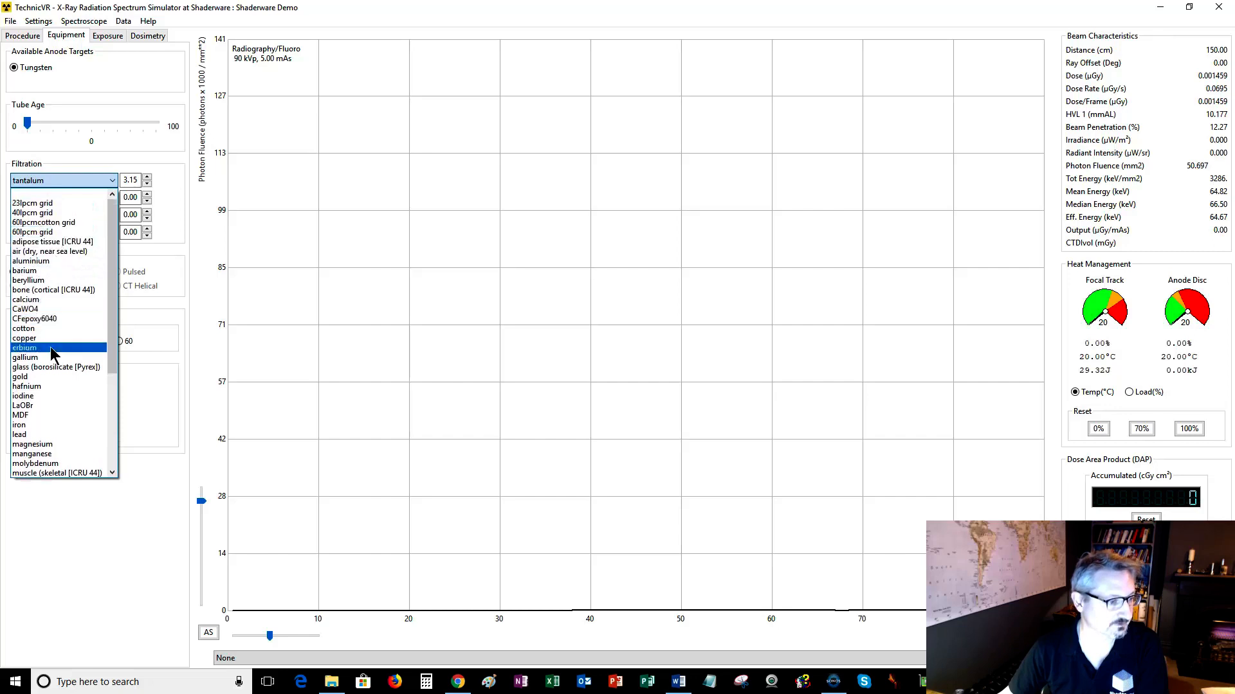
click(49, 261)
click(147, 178)
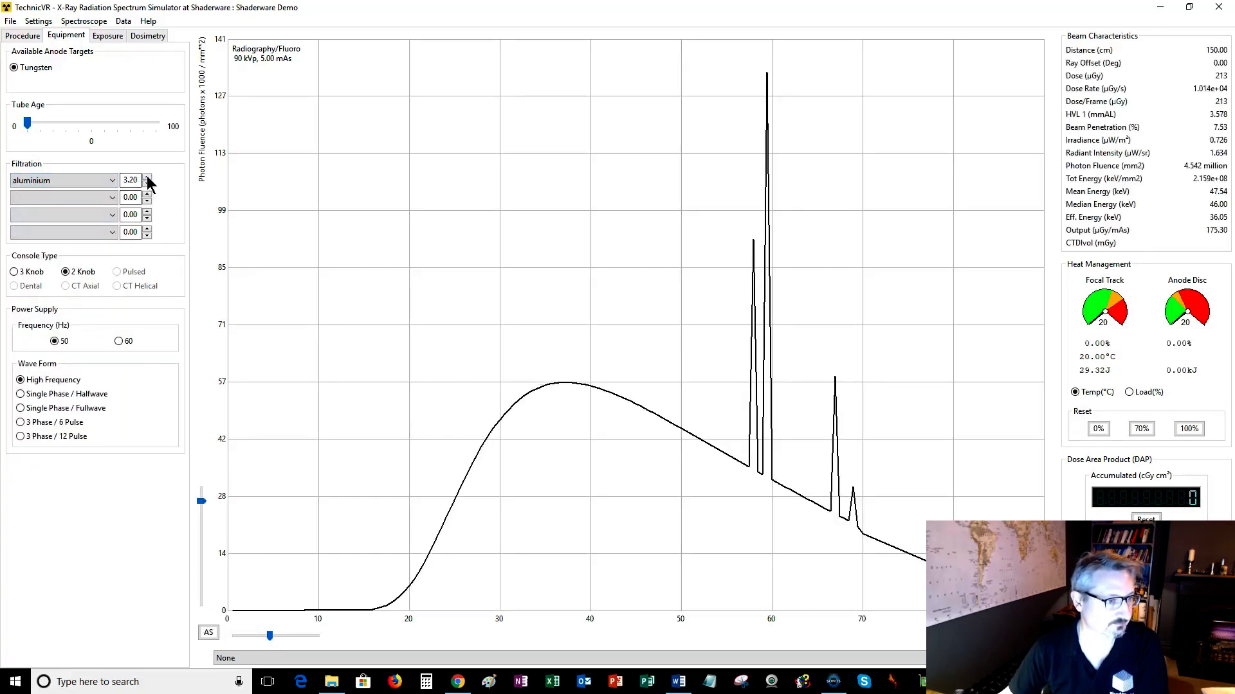
Add copper as the second filtration material.
click(113, 198)
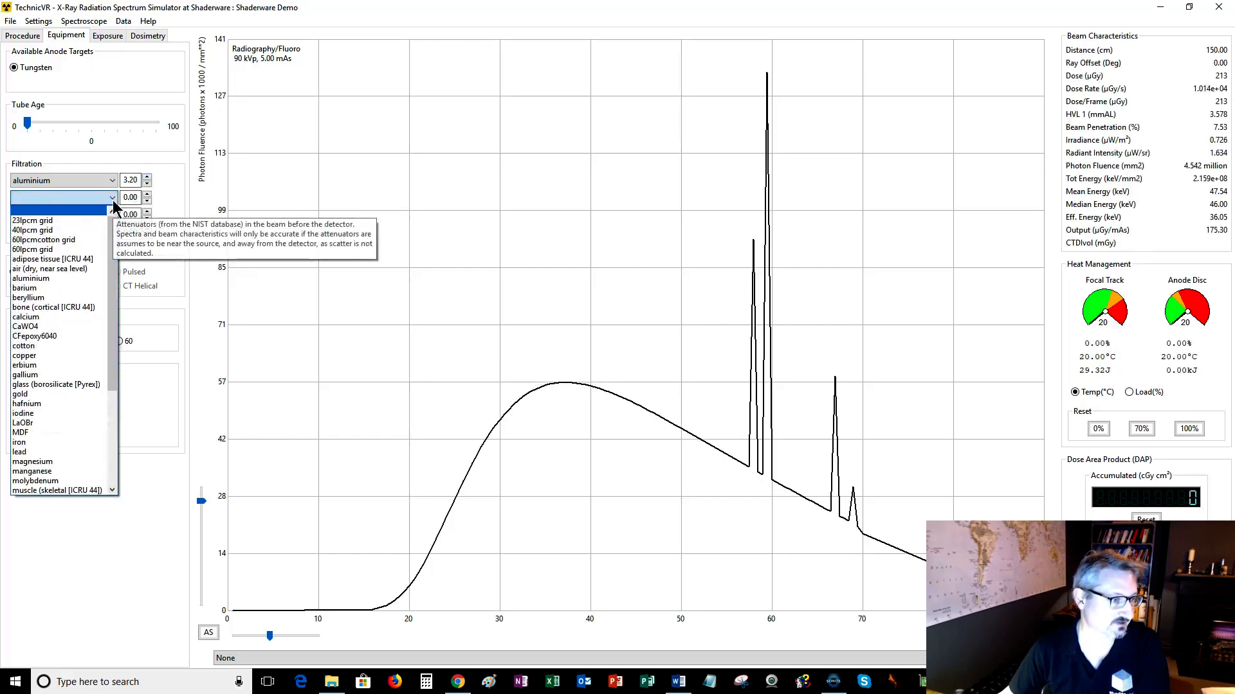
click(49, 357)
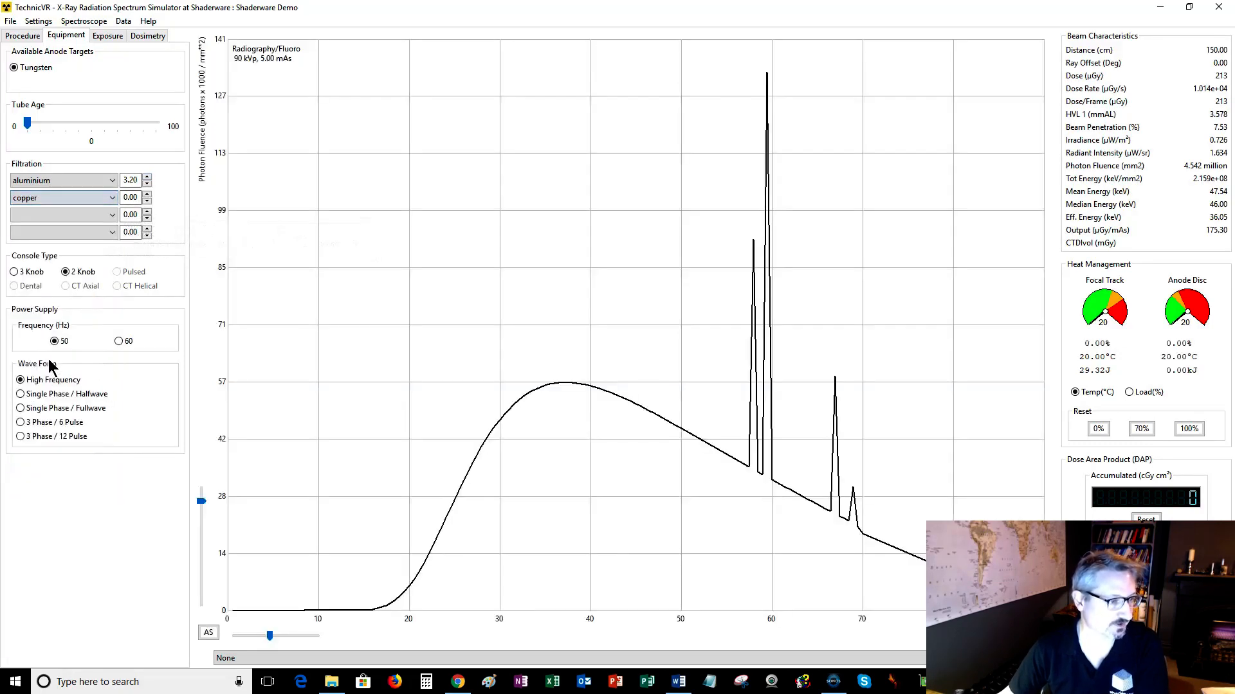
click(147, 194)
click(147, 200)
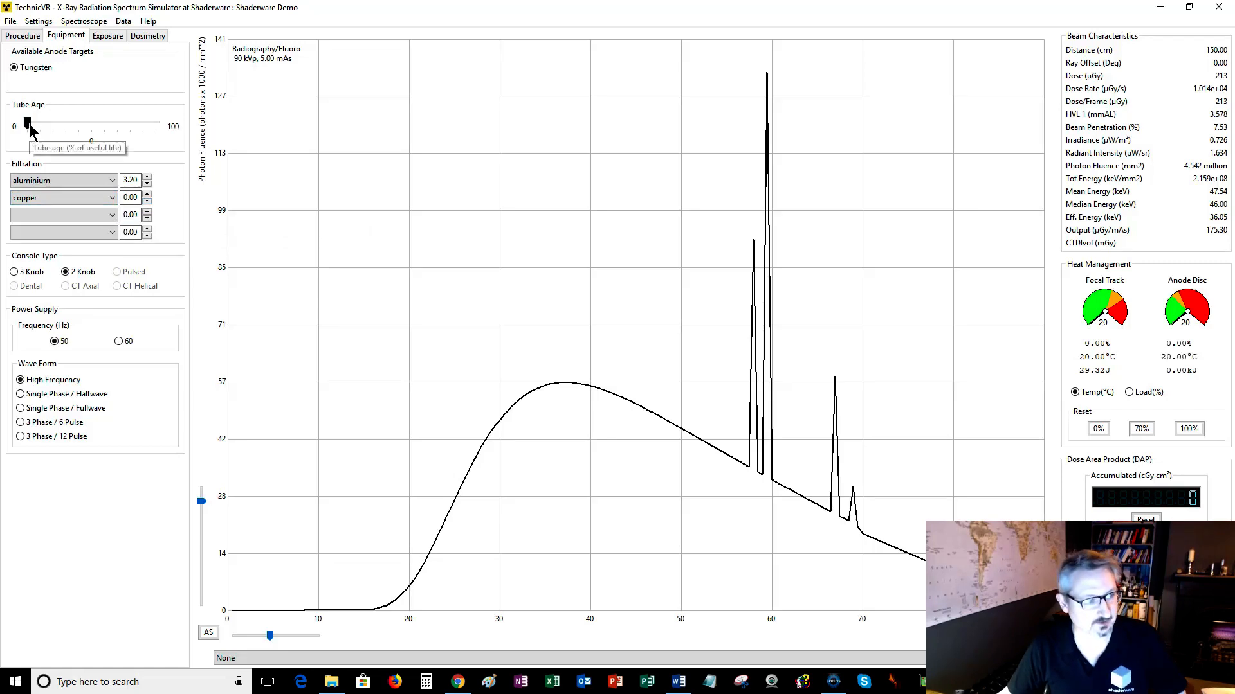
On the Exposure settings, lower the tube voltage to 79 kV, then raise it to 88 kV.
drag(30, 123, 1, 146)
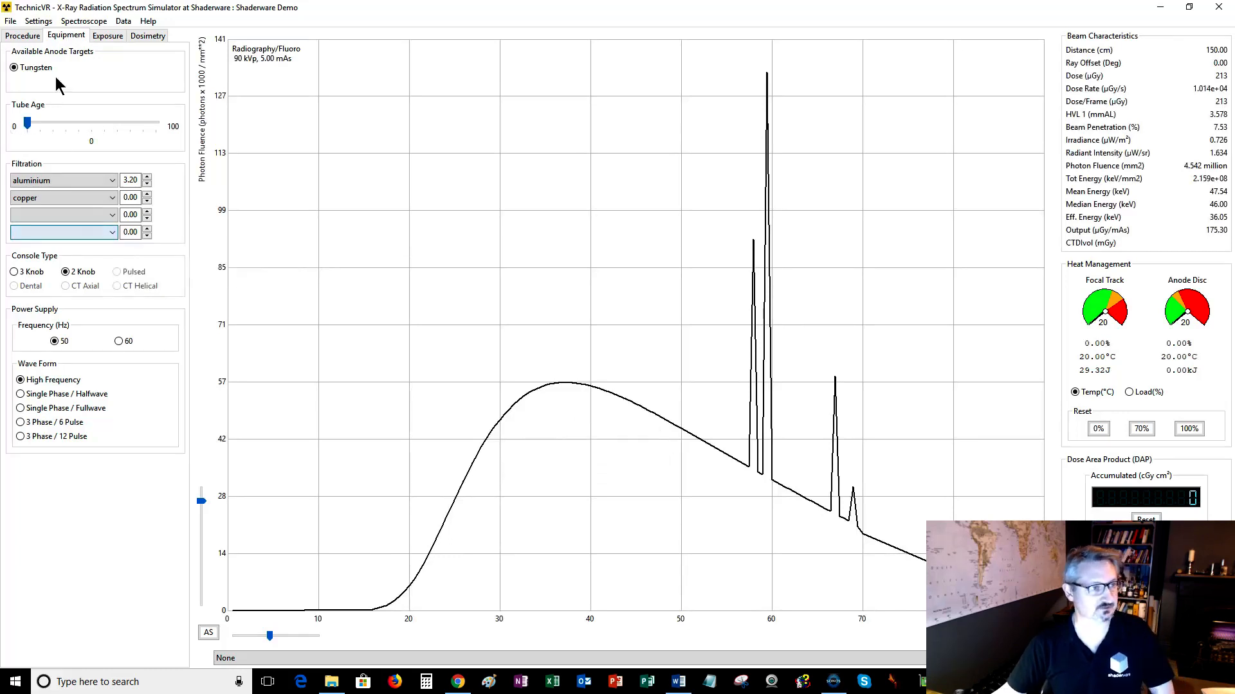
click(107, 38)
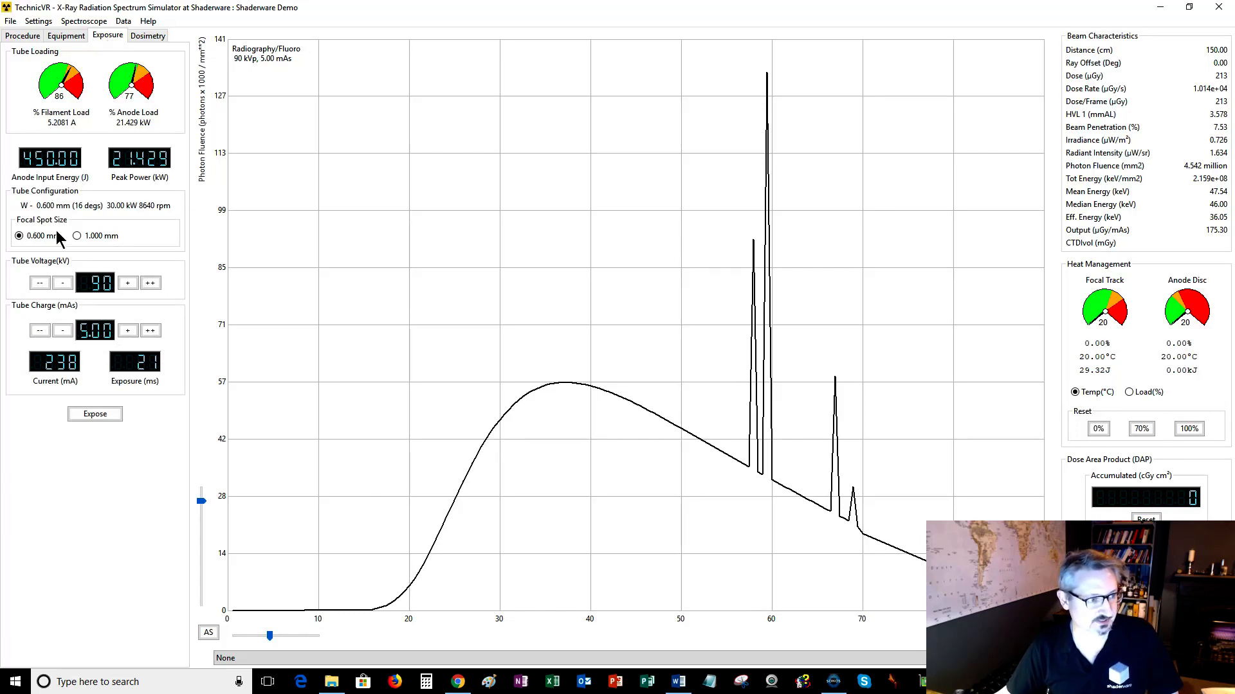
click(58, 283)
click(57, 283)
click(58, 283)
click(58, 283)
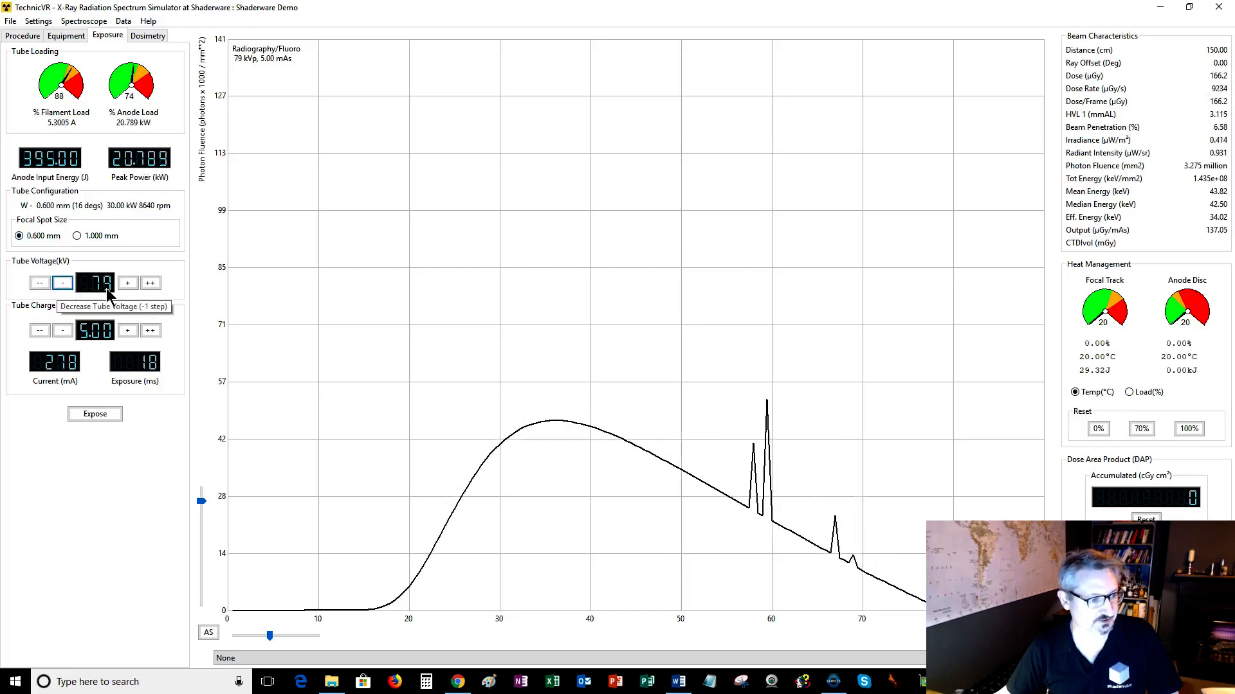
click(125, 284)
click(125, 284)
click(125, 284)
click(127, 284)
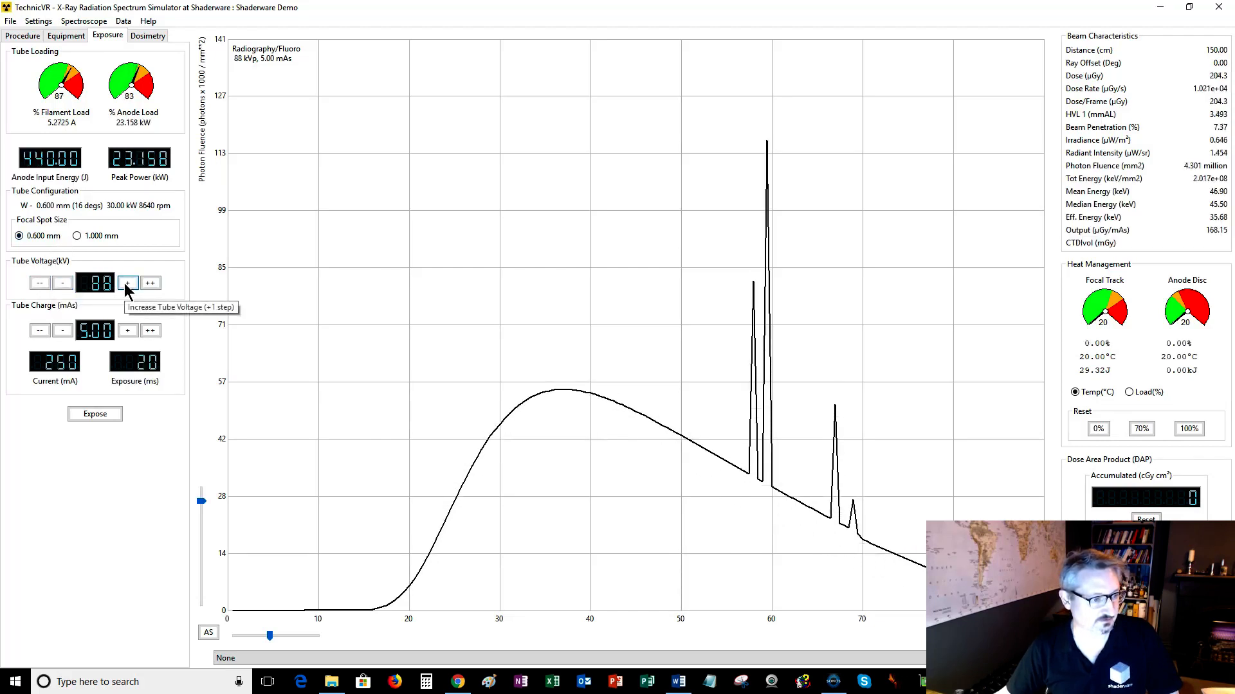
Lower the tube charge to 2.00 mAs, then raise it back to 4.50 mAs.
click(63, 330)
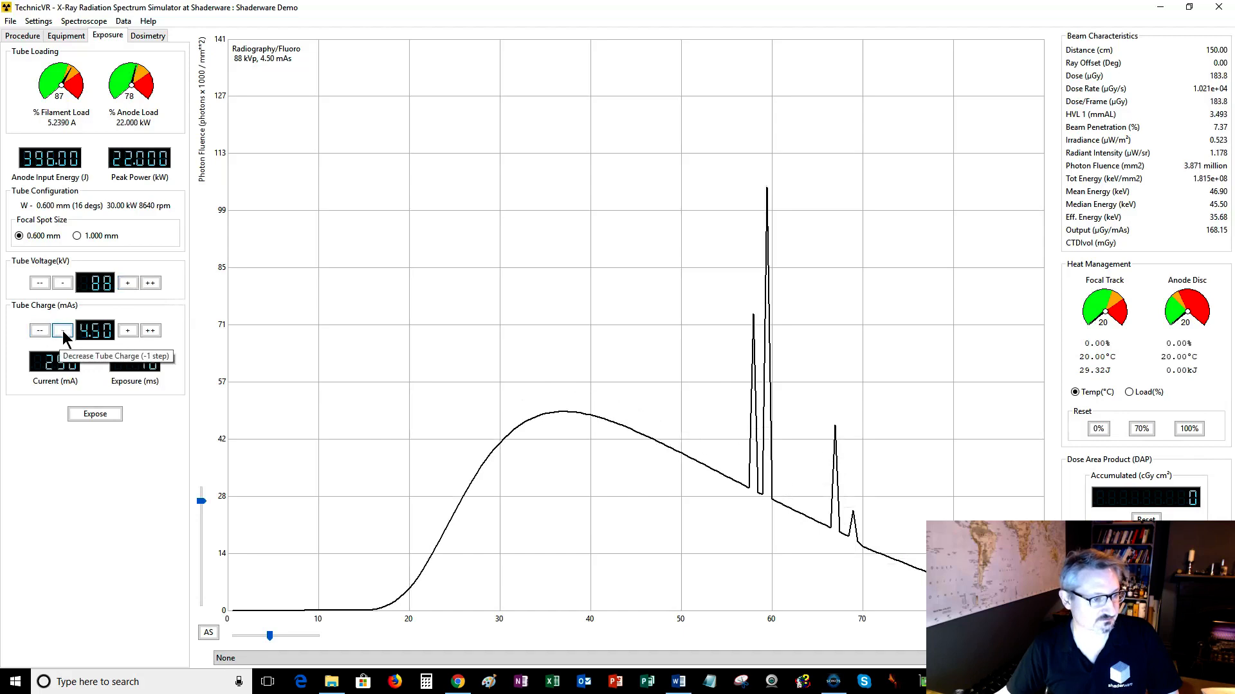
click(63, 330)
click(63, 330)
click(63, 331)
click(63, 330)
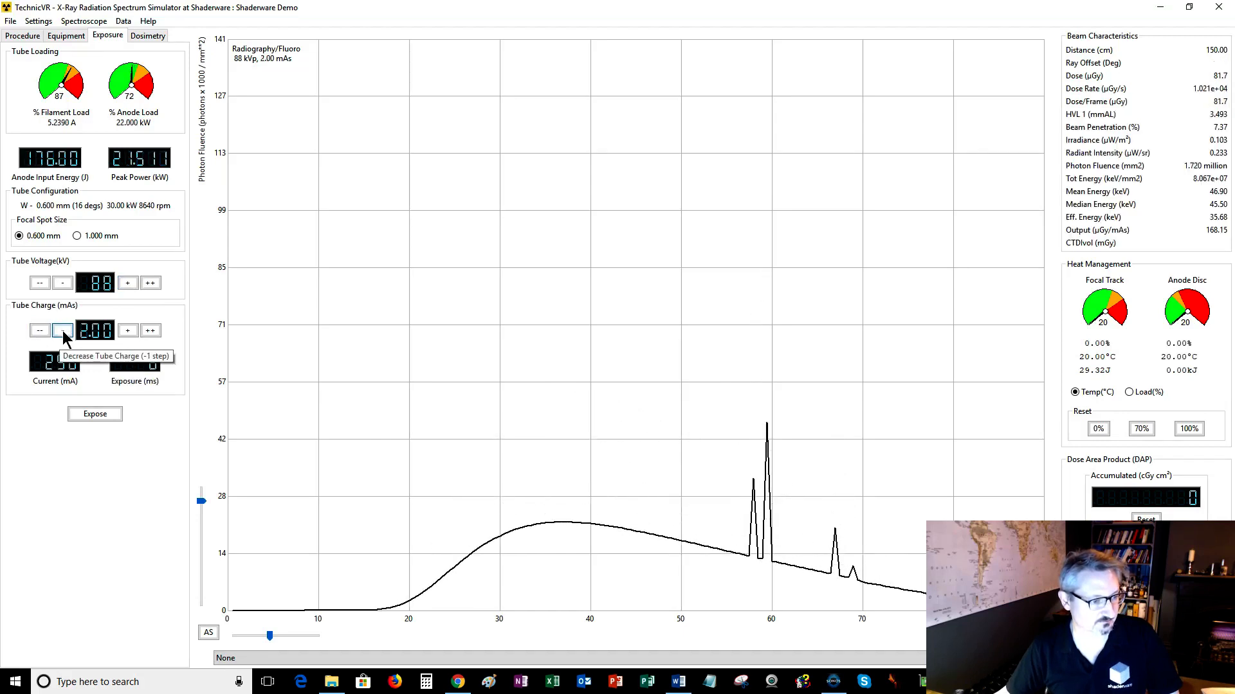
click(63, 330)
click(128, 331)
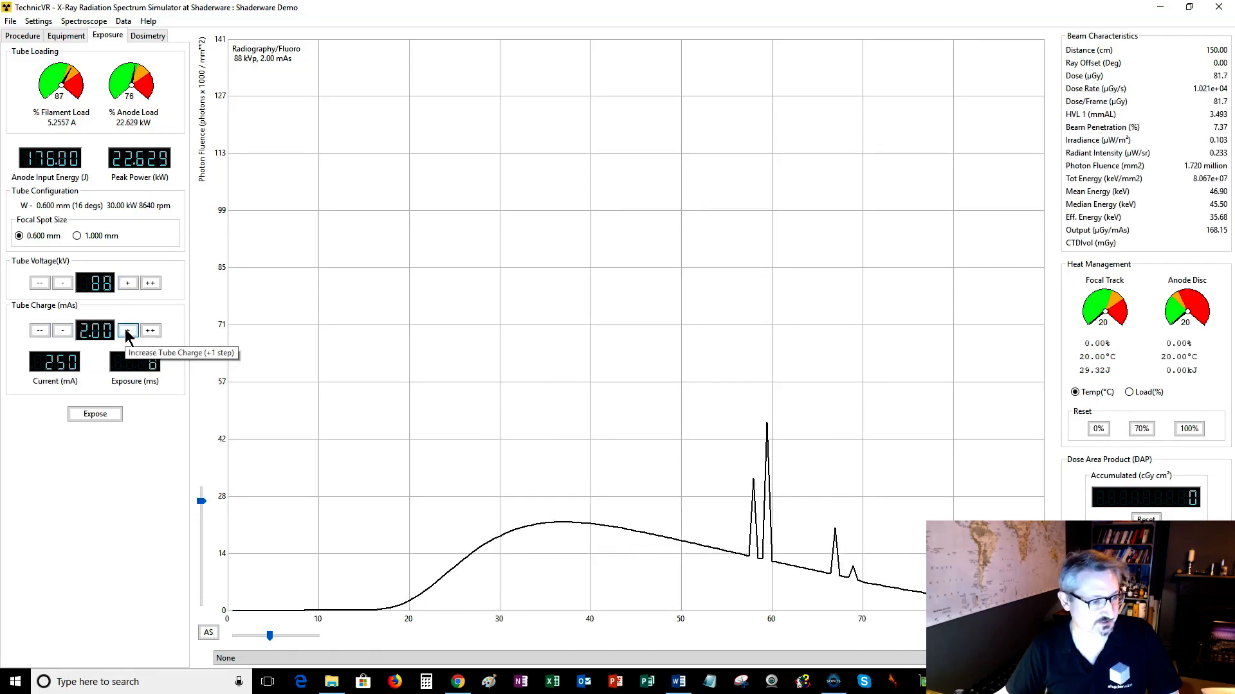
click(128, 331)
click(128, 331)
click(128, 330)
click(127, 330)
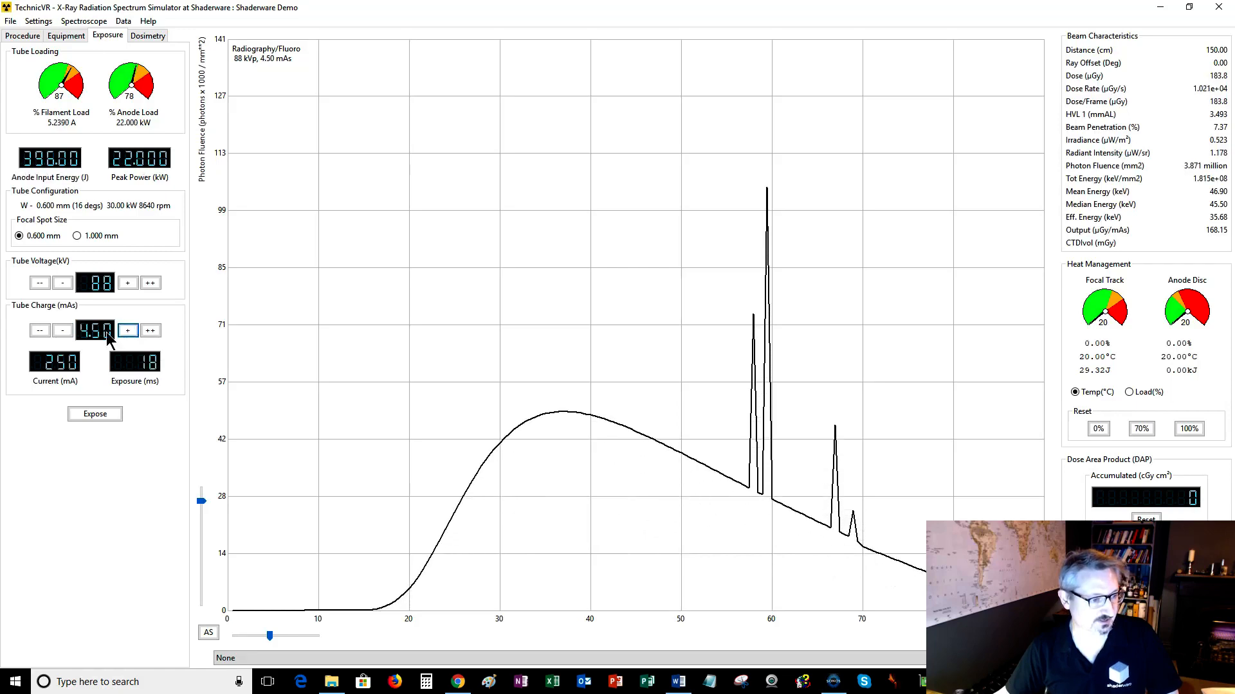
Lower the tube charge to 2.20 mAs, then raise it to 4.00 mAs.
click(73, 330)
click(72, 330)
click(72, 331)
click(72, 332)
click(72, 332)
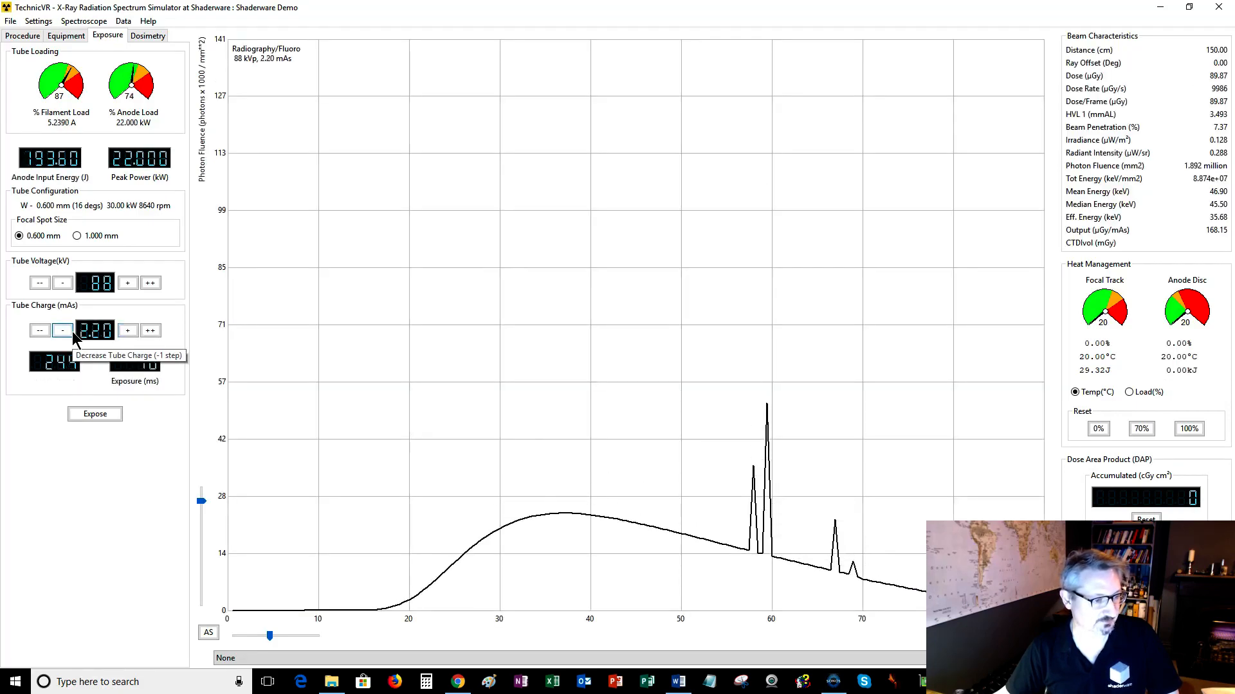
click(126, 330)
click(126, 329)
click(126, 330)
click(127, 331)
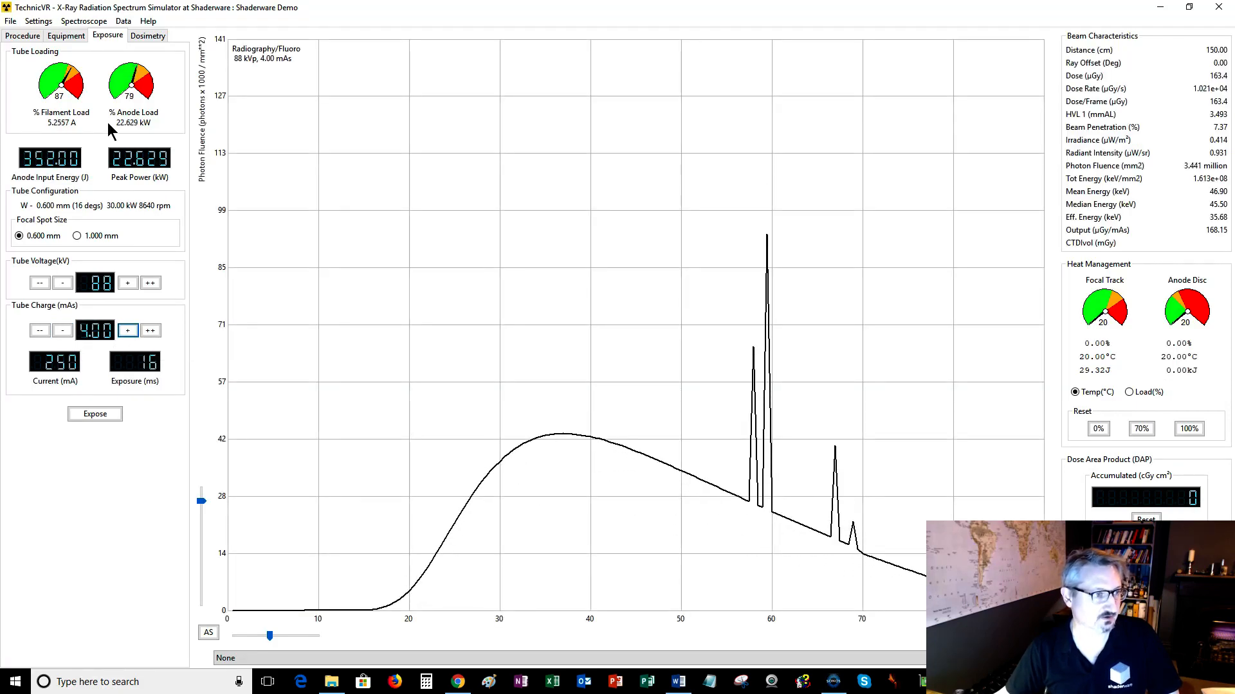
Switch the console type to 3 Knob and lower the tube current to 250 mA.
click(66, 36)
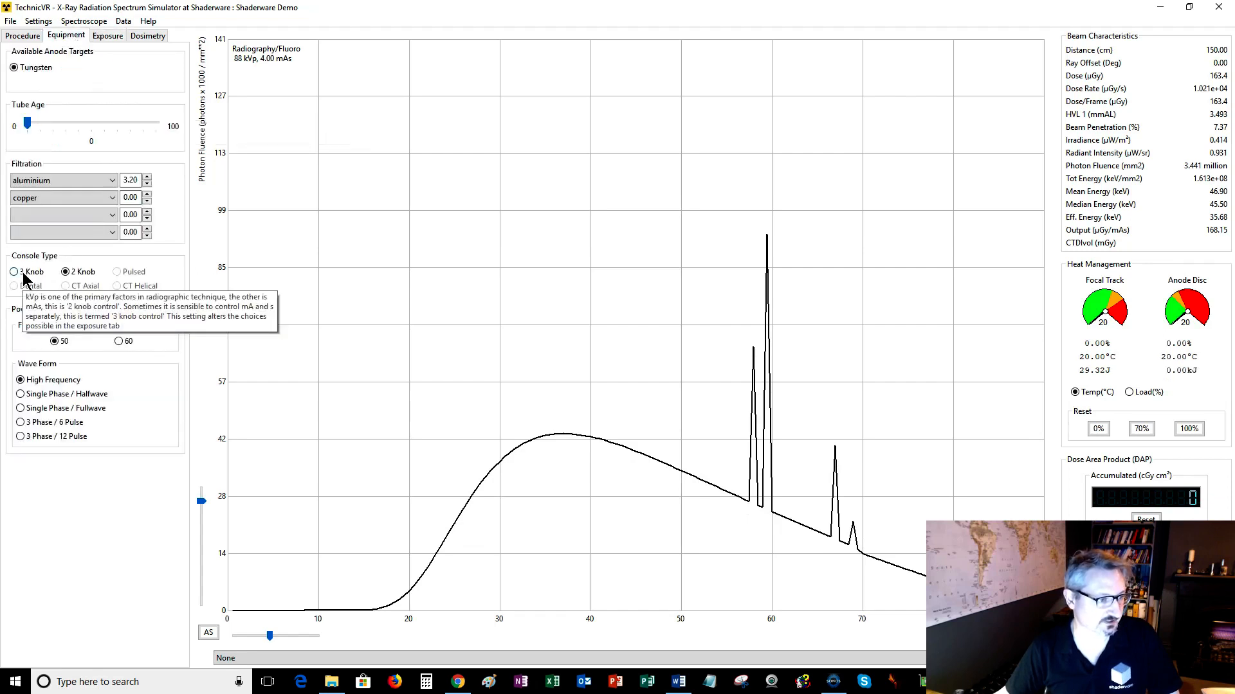
click(100, 37)
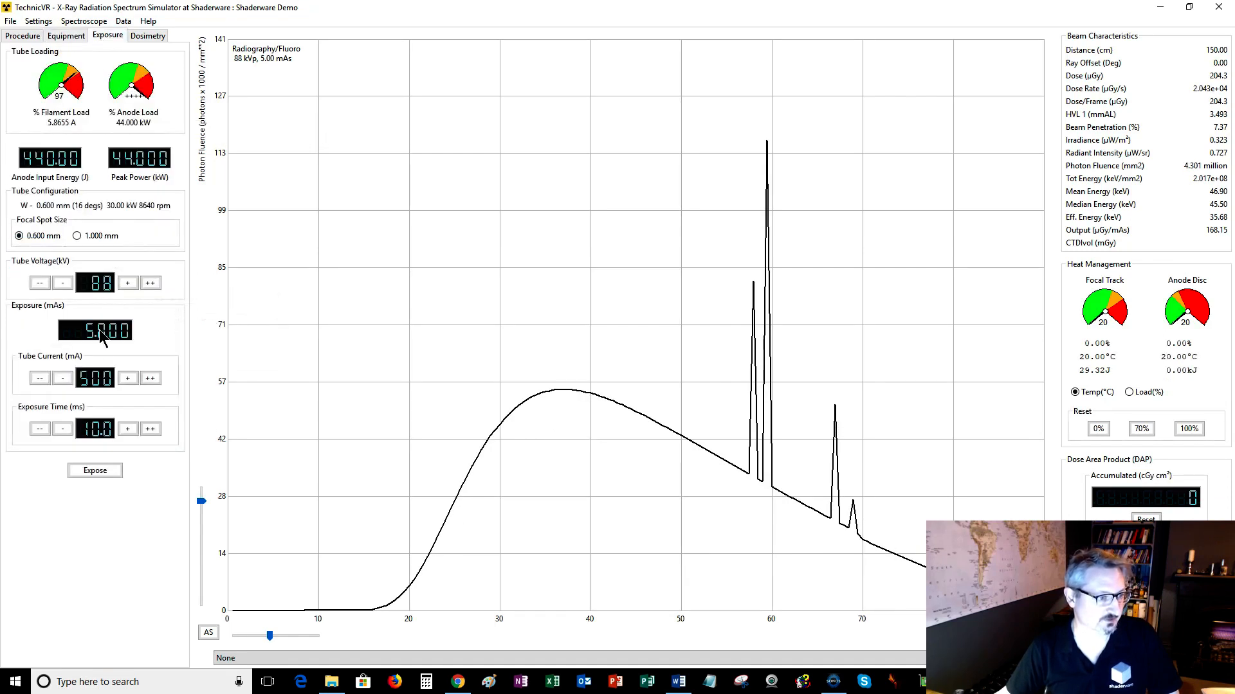
click(62, 379)
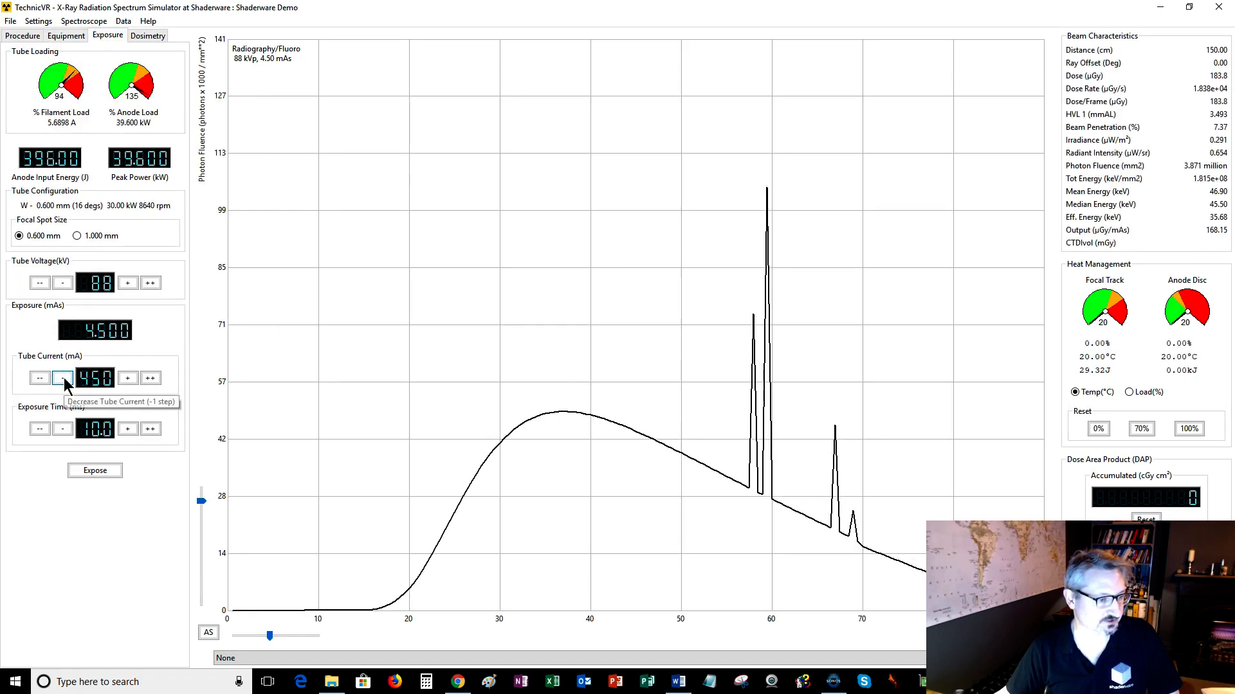
click(63, 379)
click(63, 378)
click(62, 379)
click(62, 379)
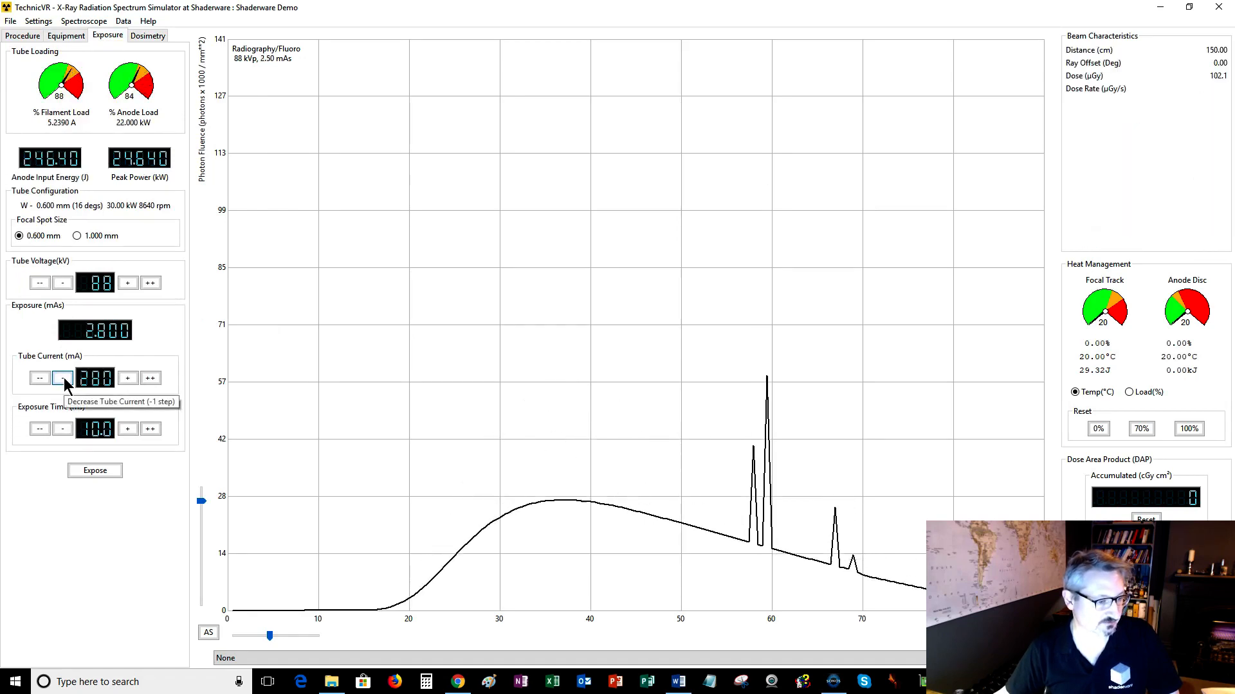
Raise the exposure time to 22.0 ms.
click(126, 430)
click(127, 428)
click(127, 428)
click(128, 429)
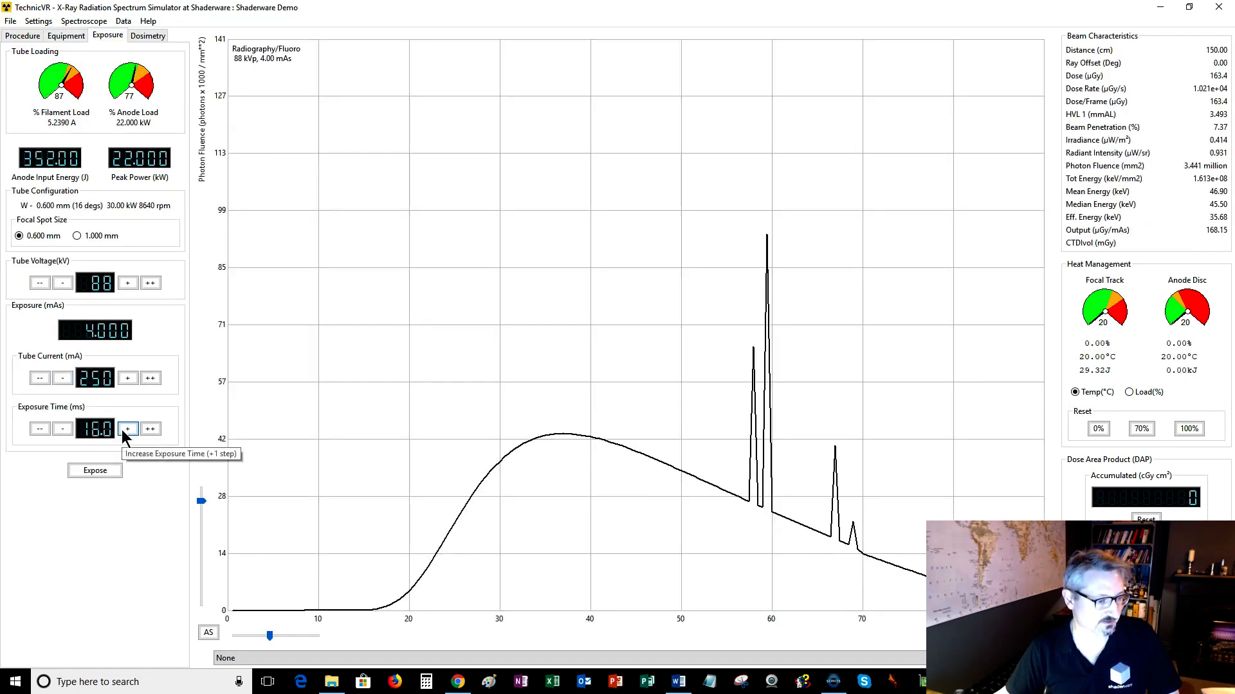
click(127, 429)
click(127, 429)
click(127, 429)
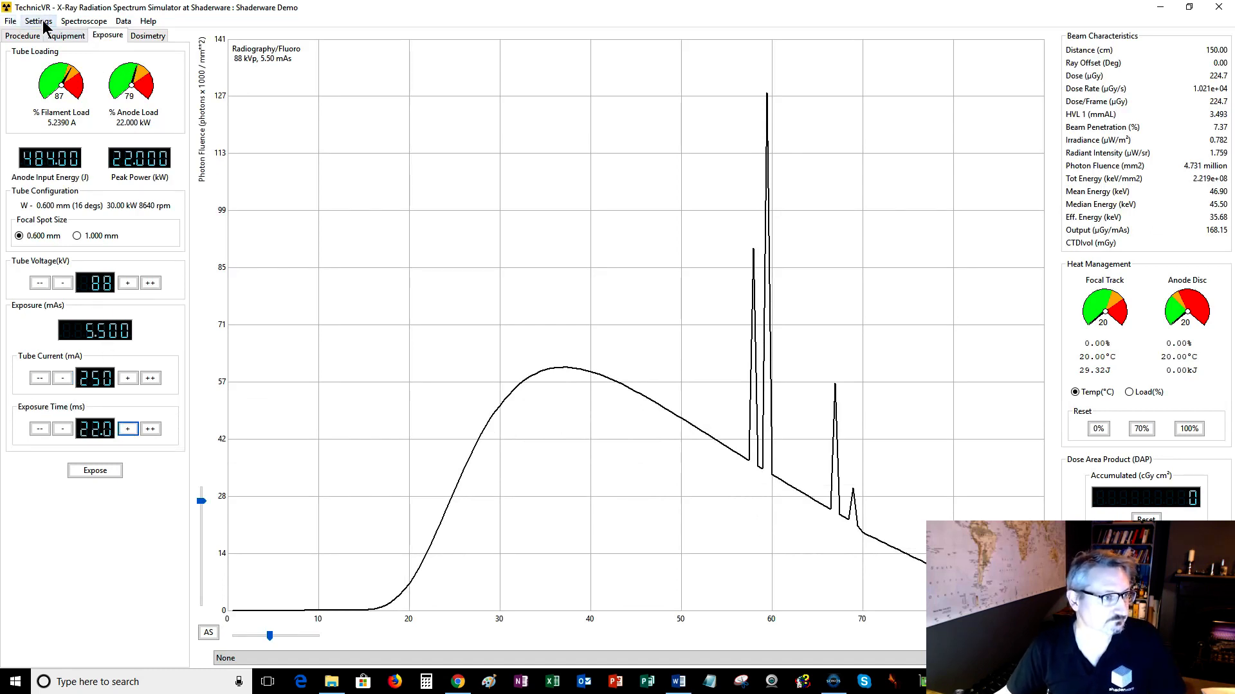
Switch the console type back to 2 Knob and return to the Exposure settings.
click(61, 36)
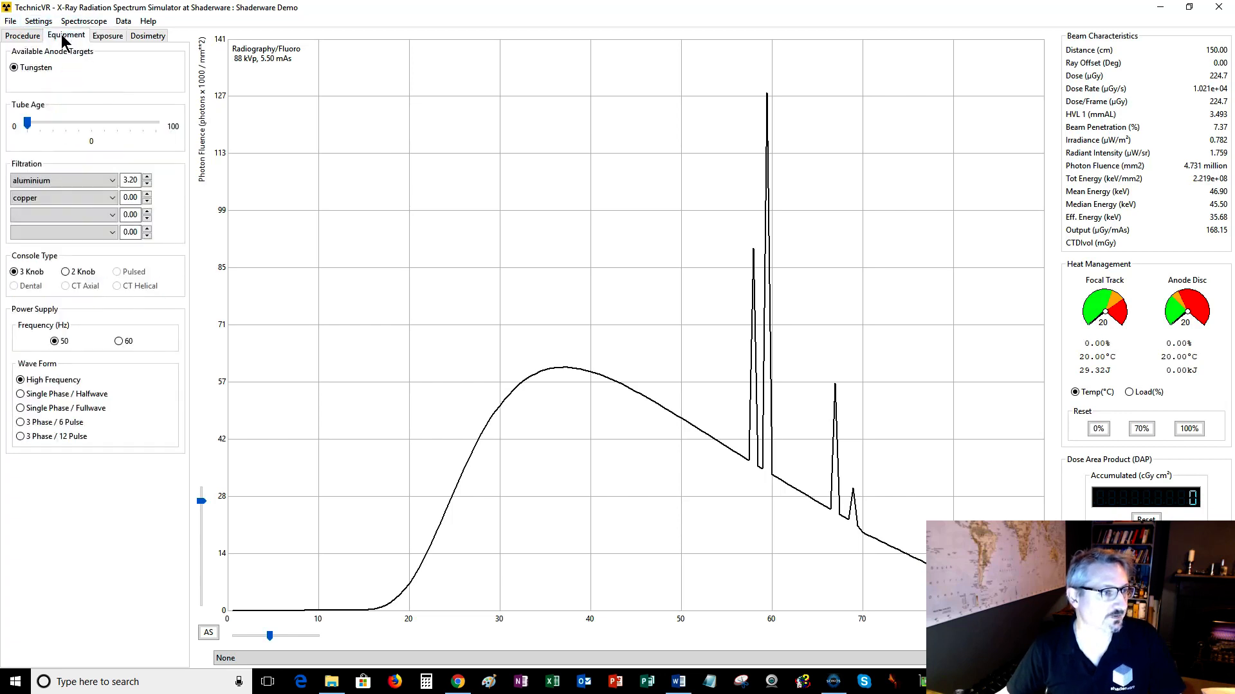
click(67, 272)
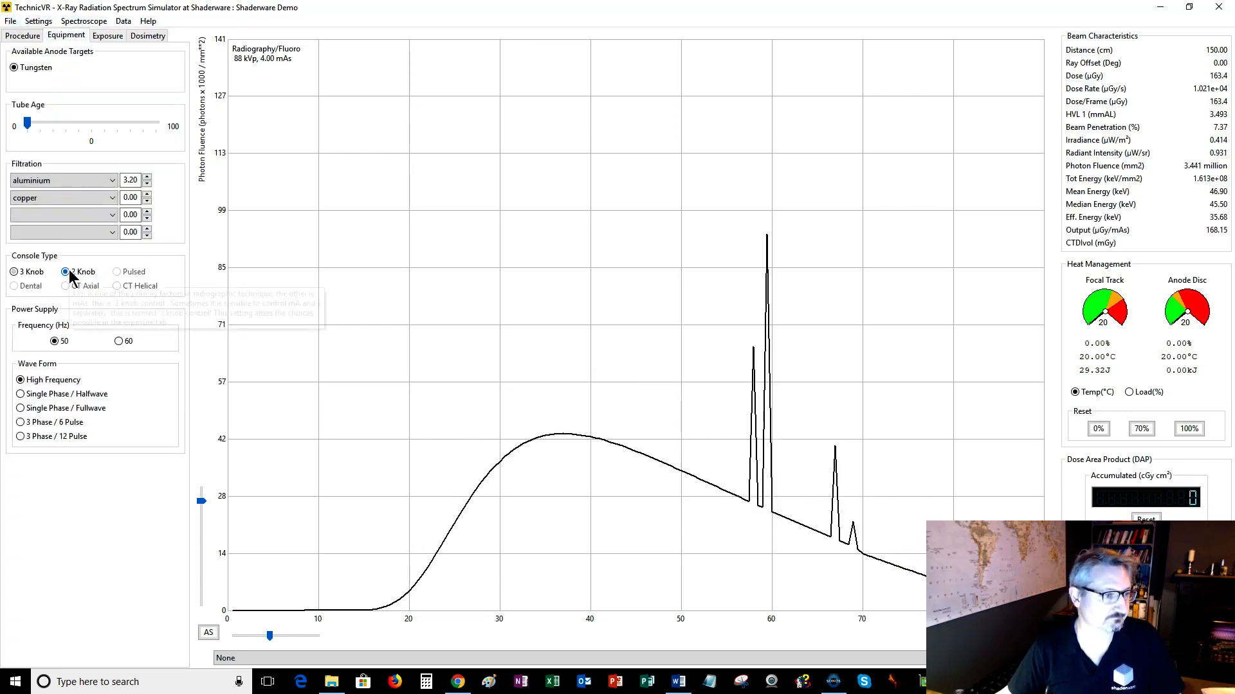
click(104, 36)
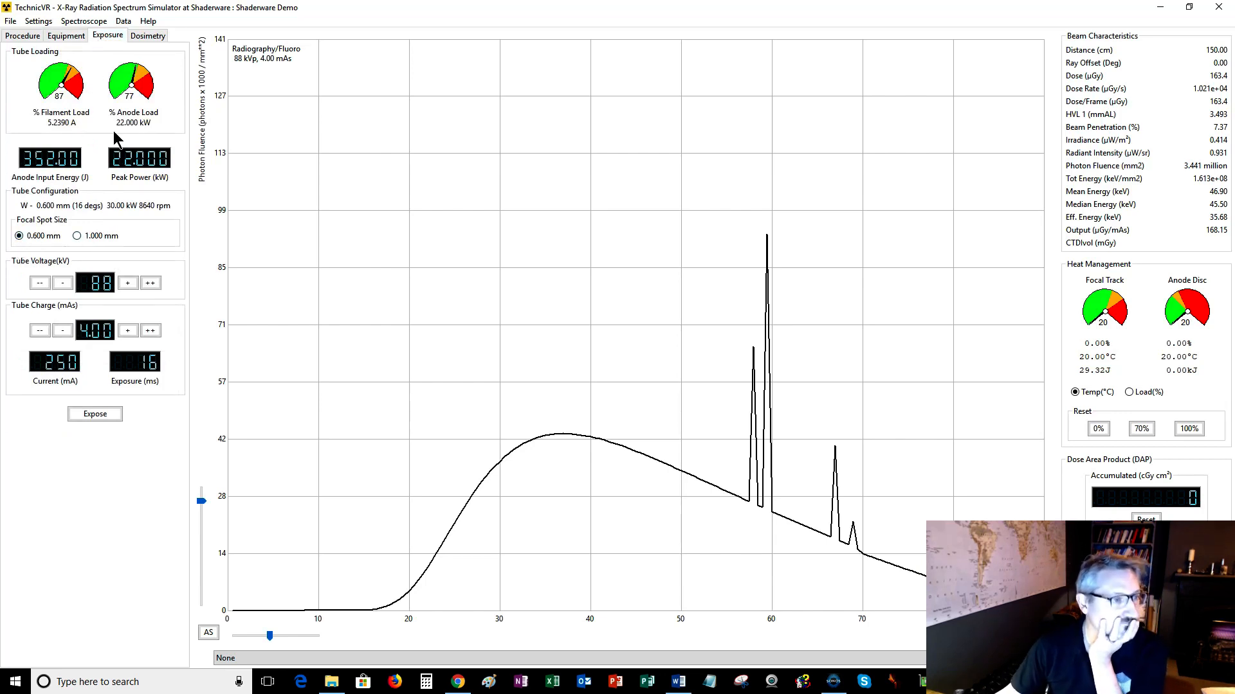
Toggle the focal spot size between 1.000 mm and 0.600 mm, ending on 0.600 mm.
click(76, 236)
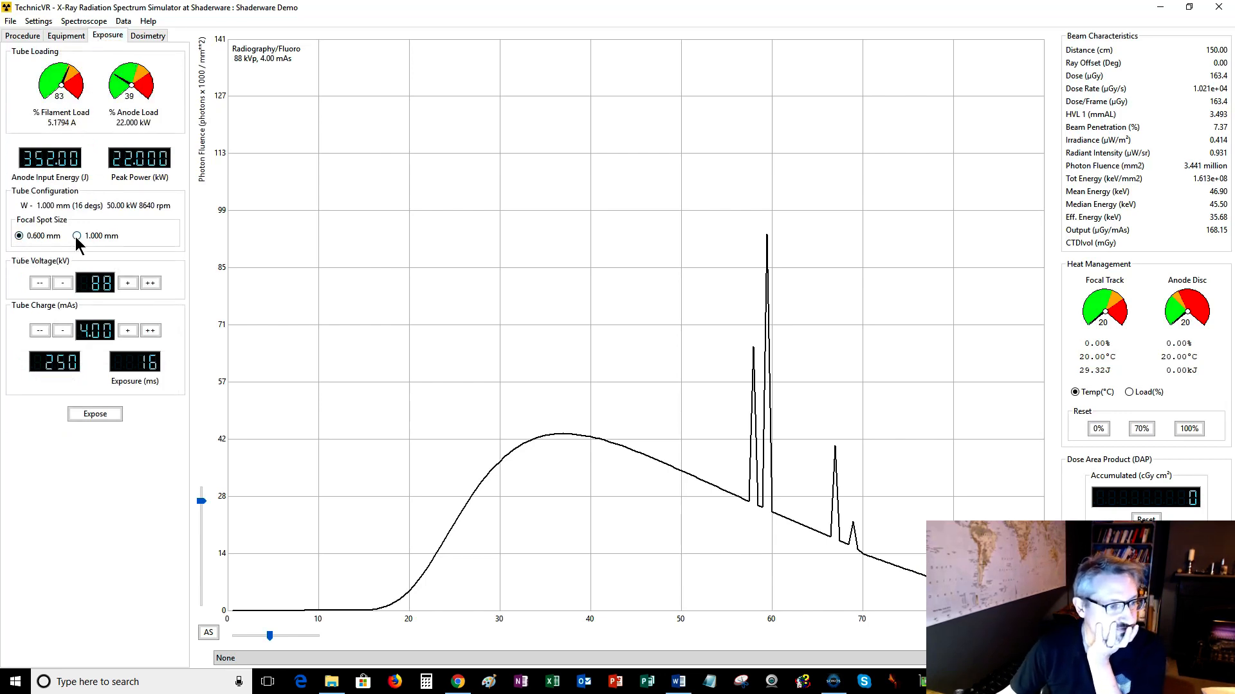
click(31, 238)
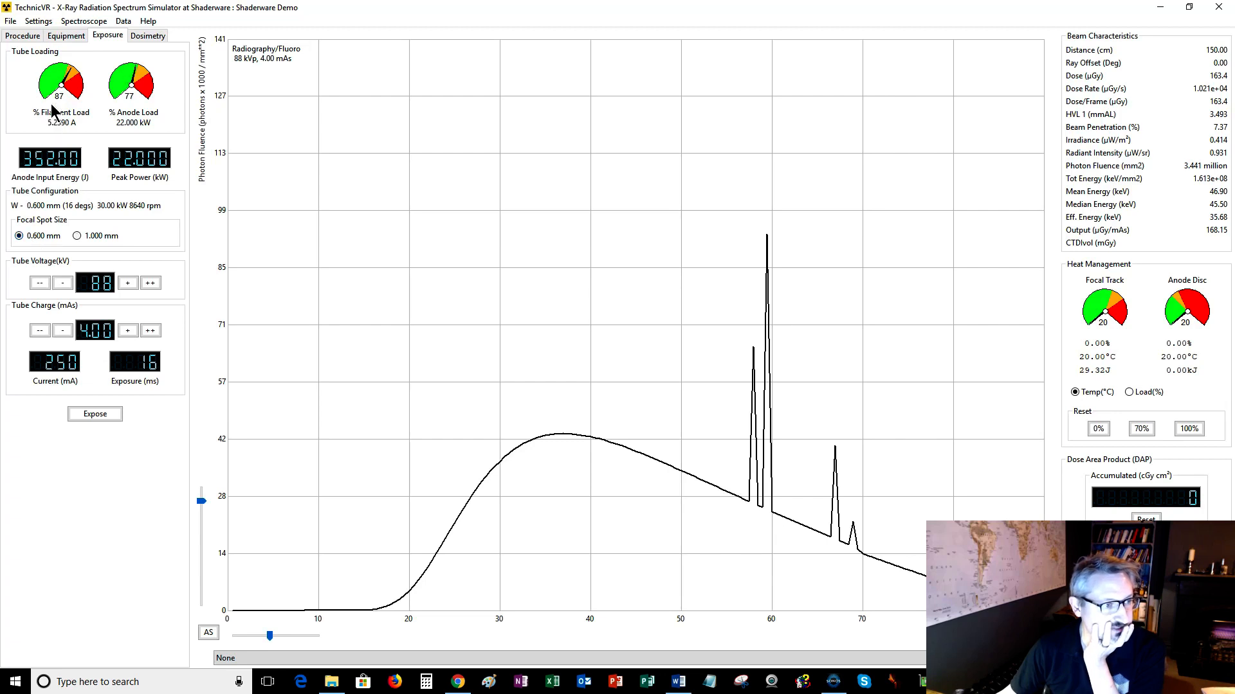
click(76, 236)
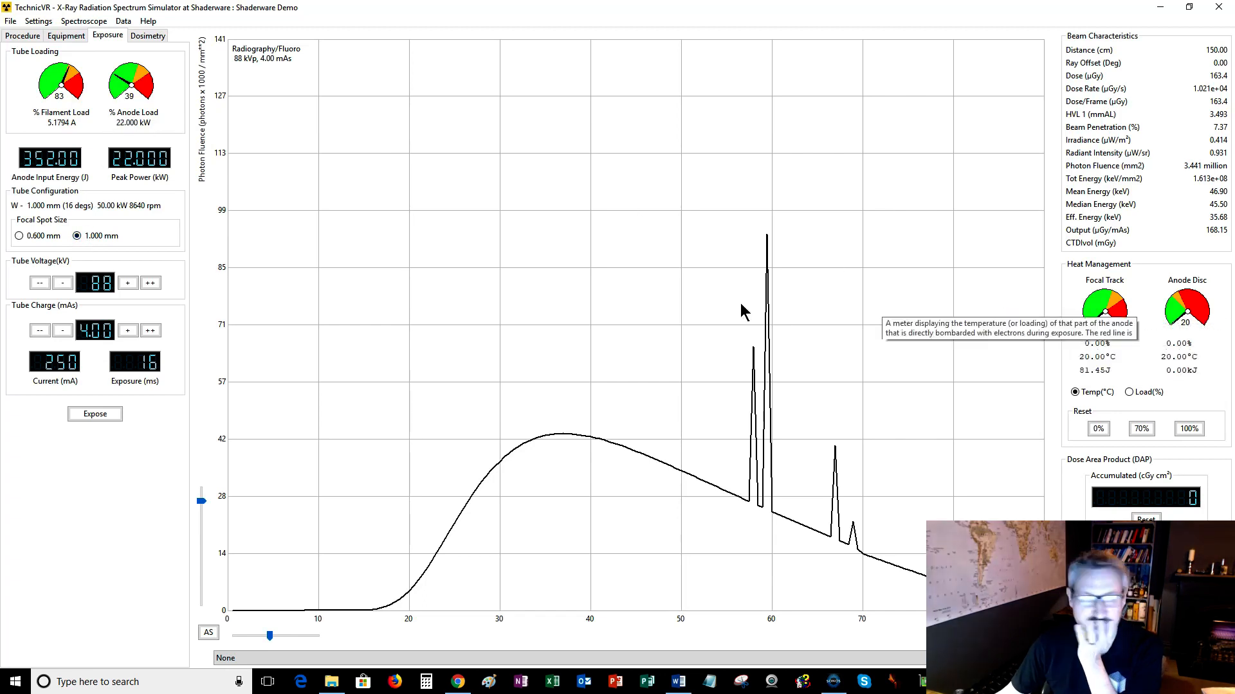
click(57, 238)
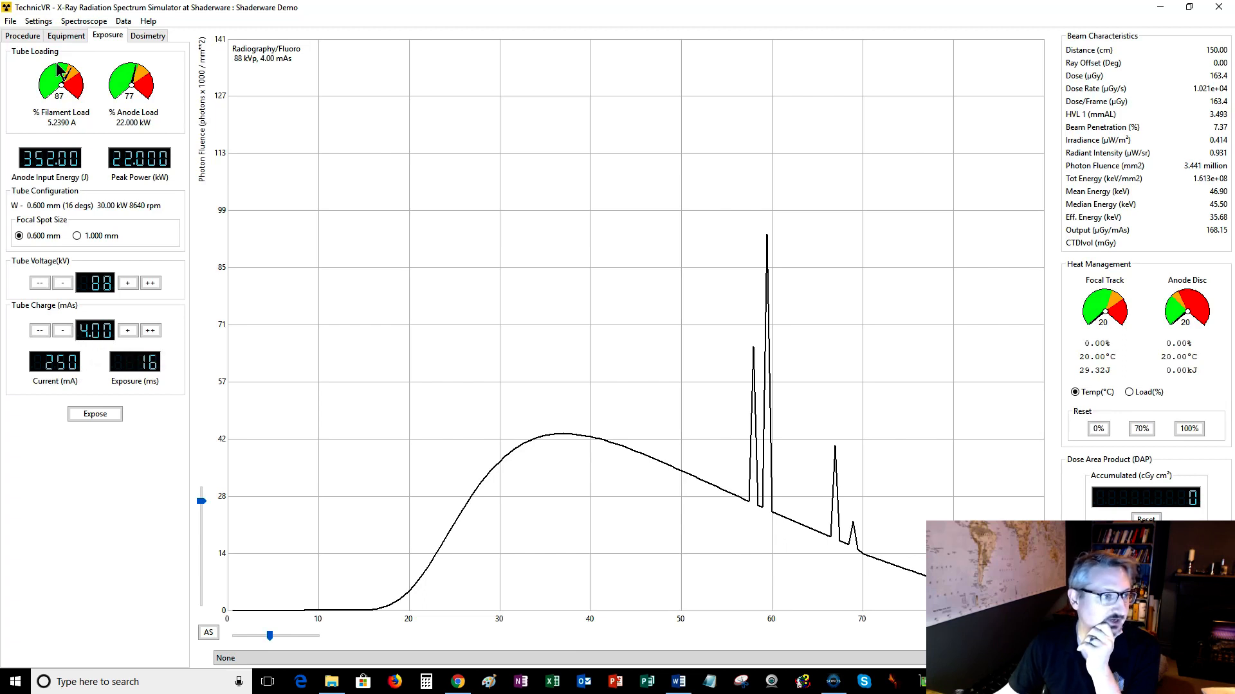
Switch the console type to 3 Knob again and lower the tube current to 160 mA.
click(66, 35)
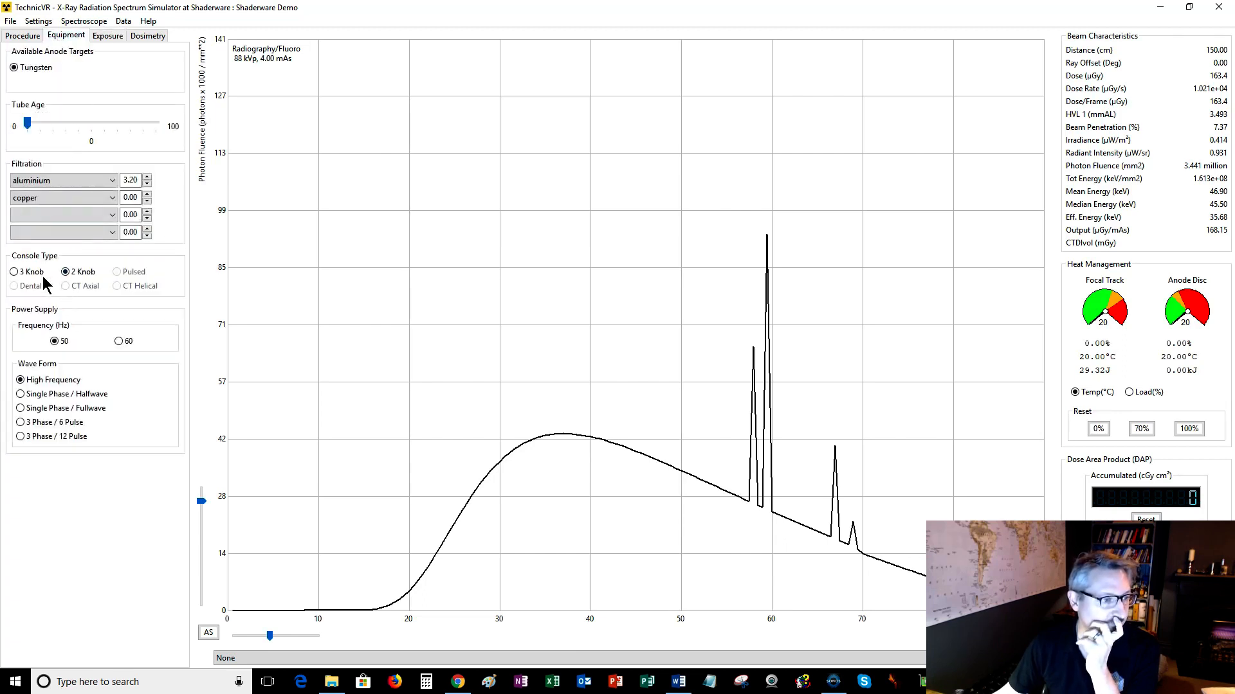
click(100, 37)
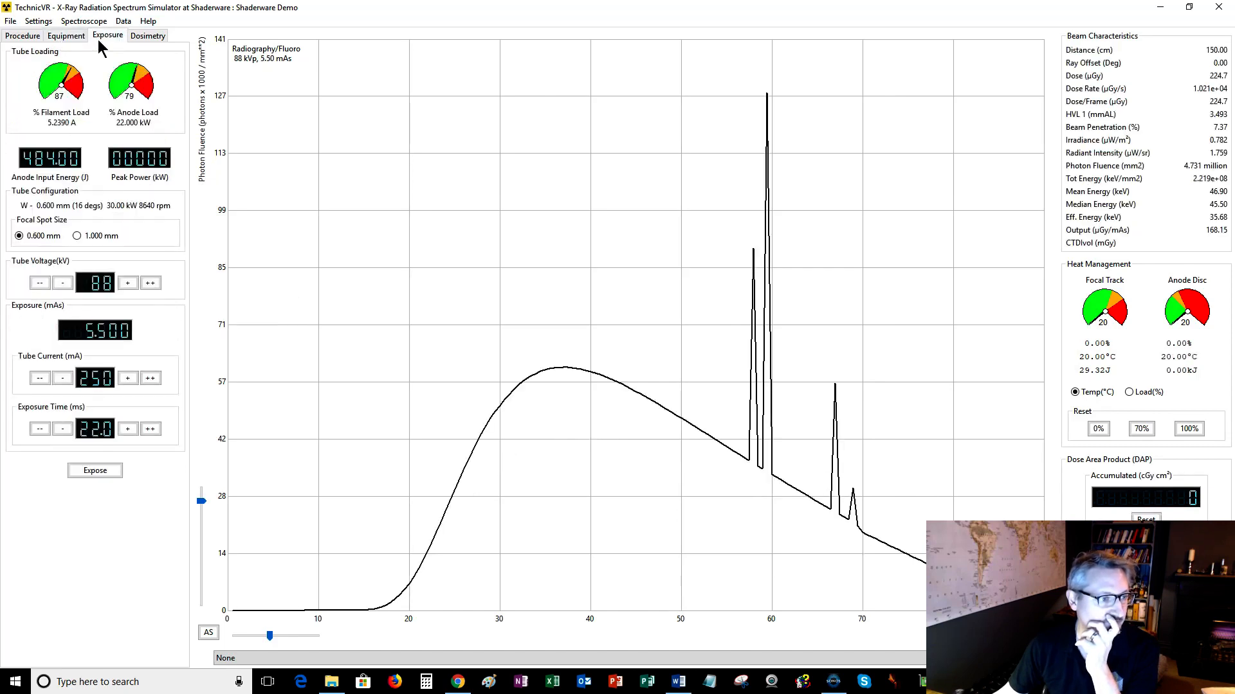
click(63, 379)
click(63, 380)
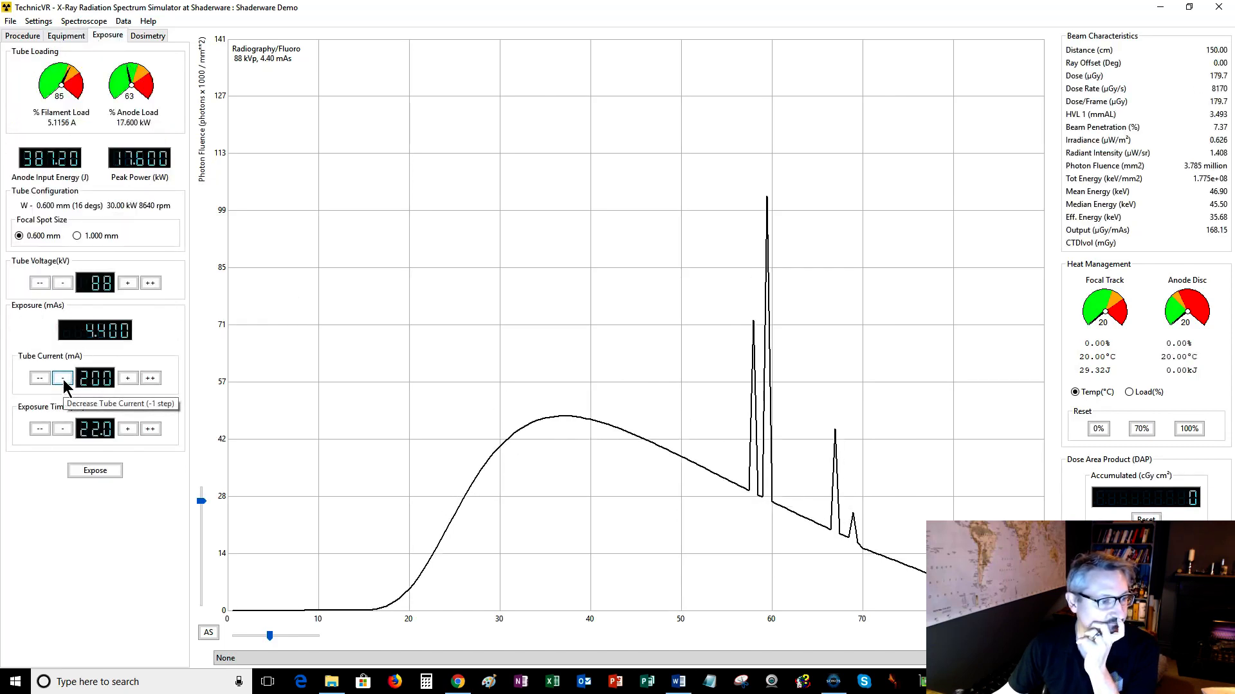
click(63, 379)
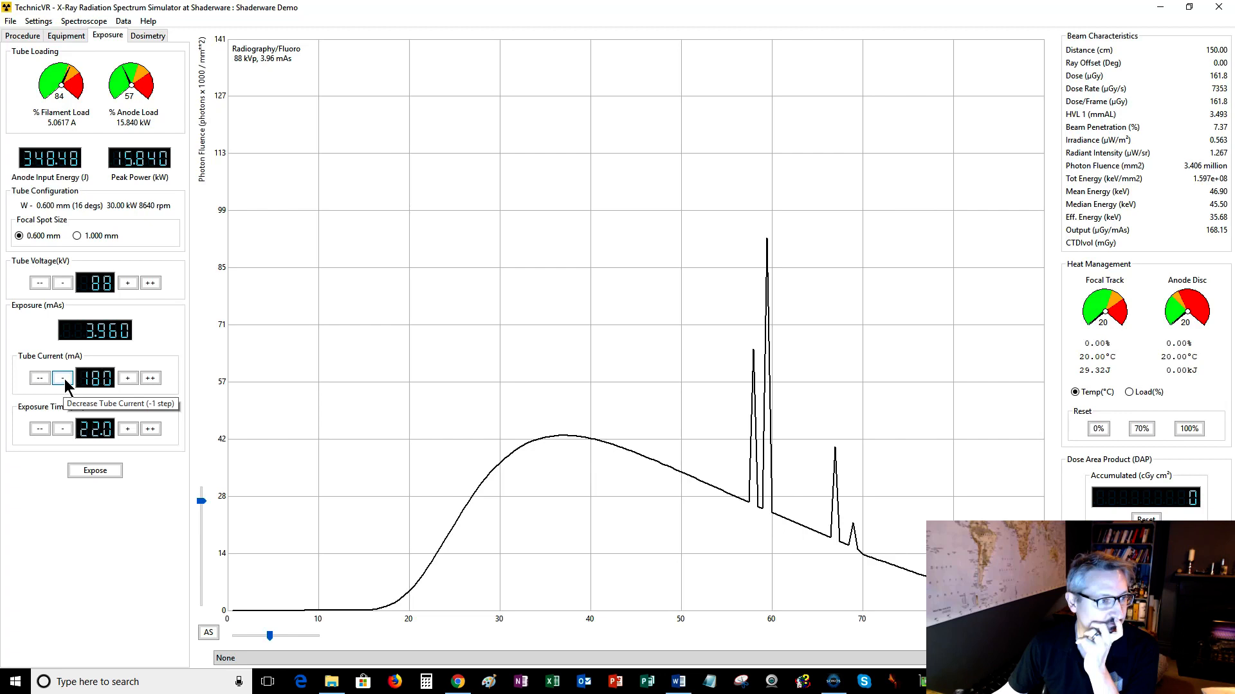
click(128, 378)
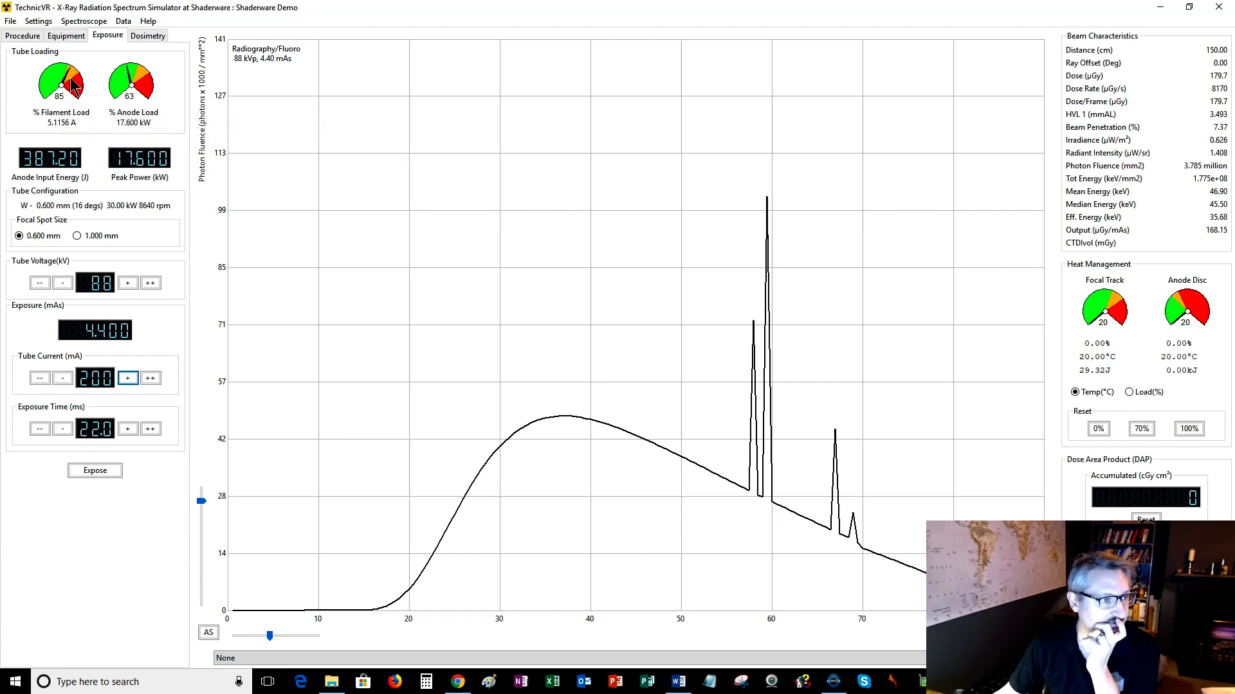
click(63, 378)
click(63, 379)
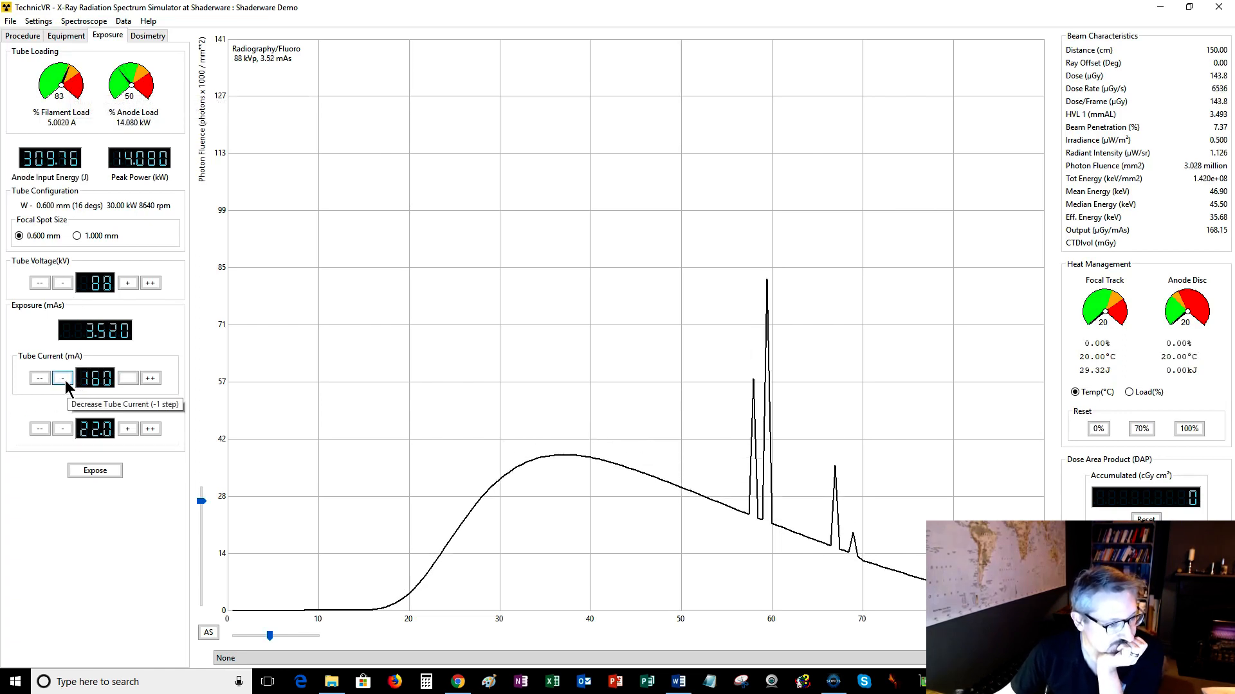
Lower the tube current to 100 mA.
click(63, 379)
click(63, 379)
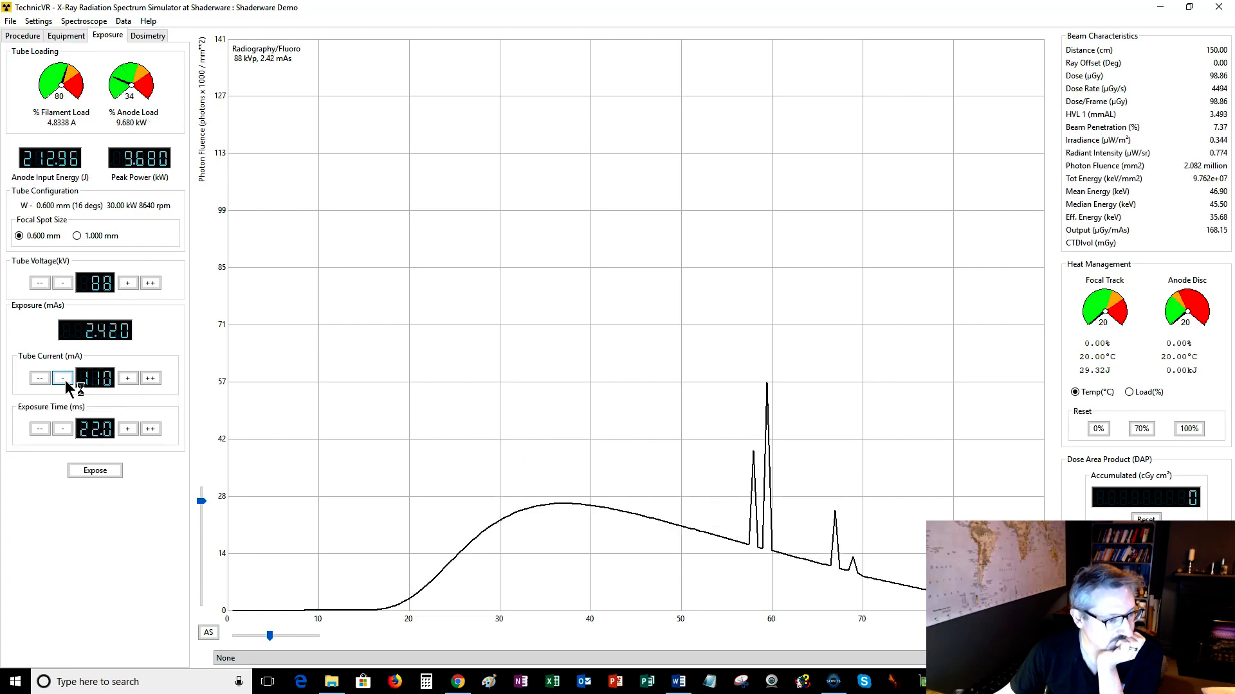
click(63, 378)
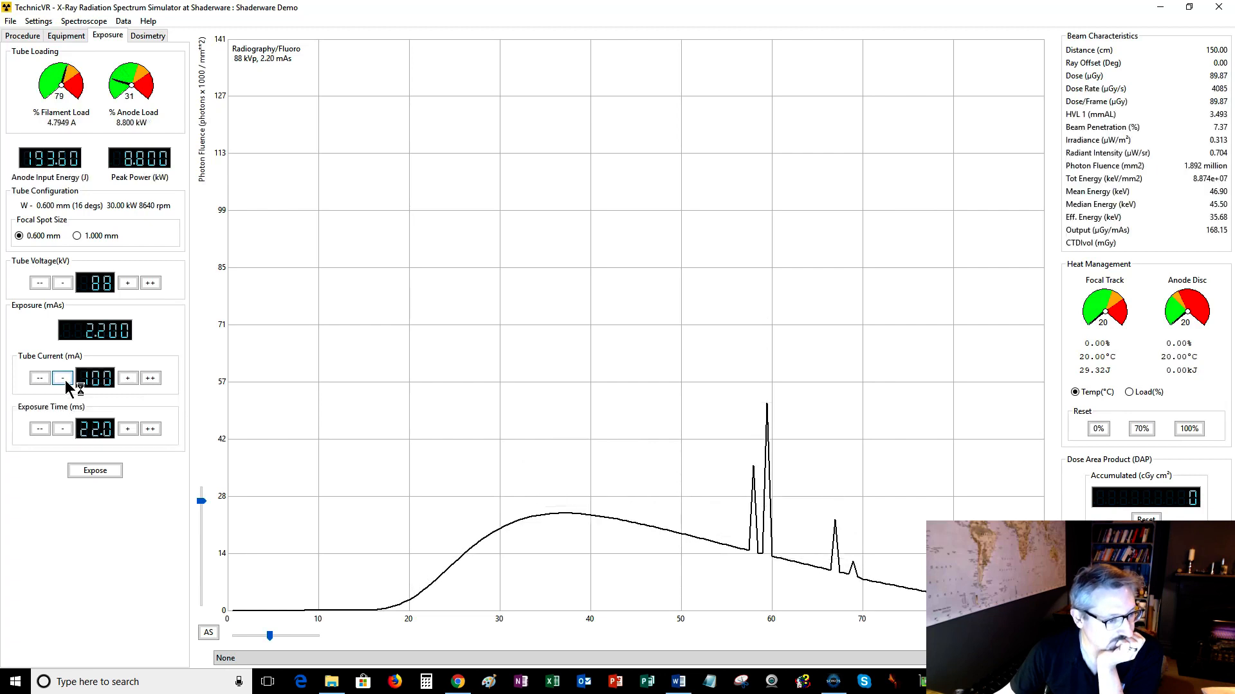
Raise the exposure time to 45.0 ms.
click(128, 429)
click(128, 429)
click(128, 429)
click(128, 429)
click(128, 429)
click(128, 428)
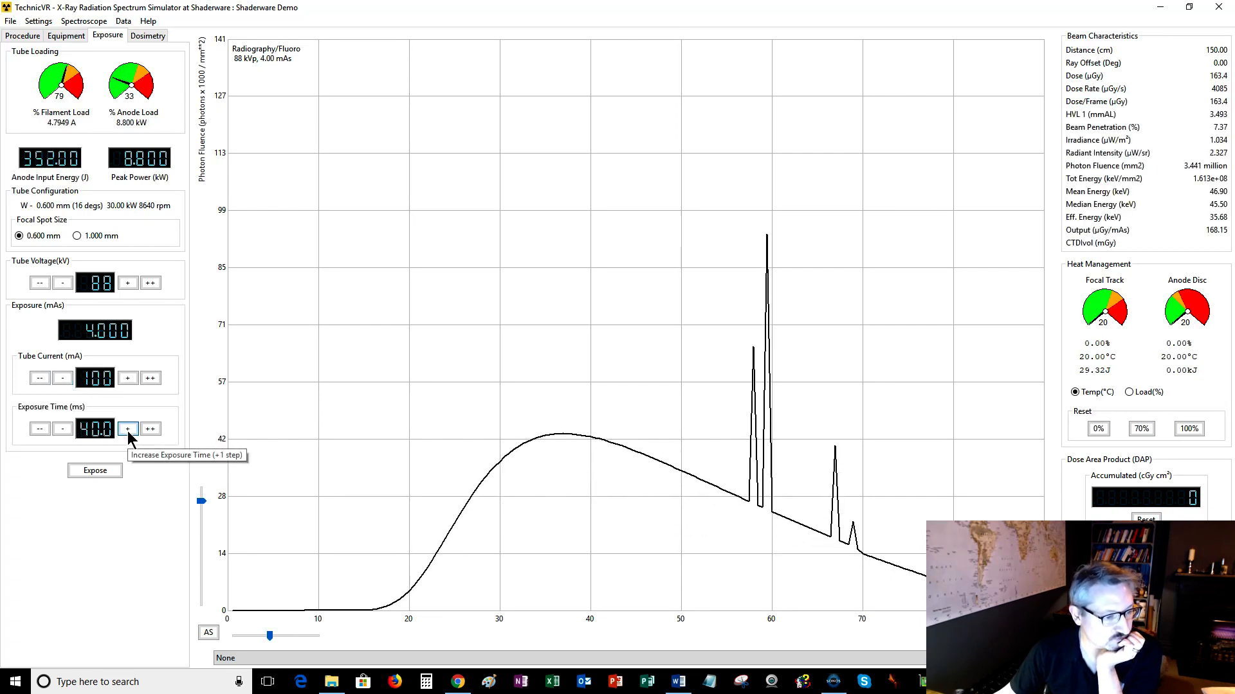
click(128, 429)
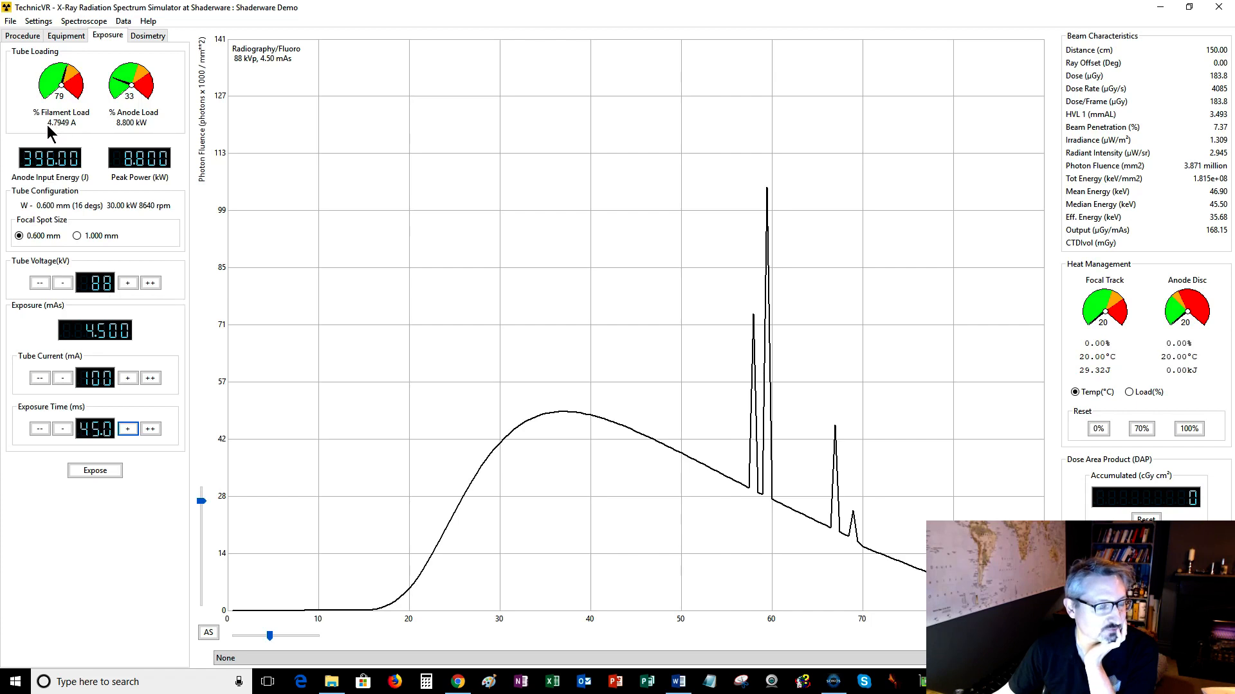
Open the Dosimetry settings and widen both collimation sliders to 50 cm.
mouse_move(63, 113)
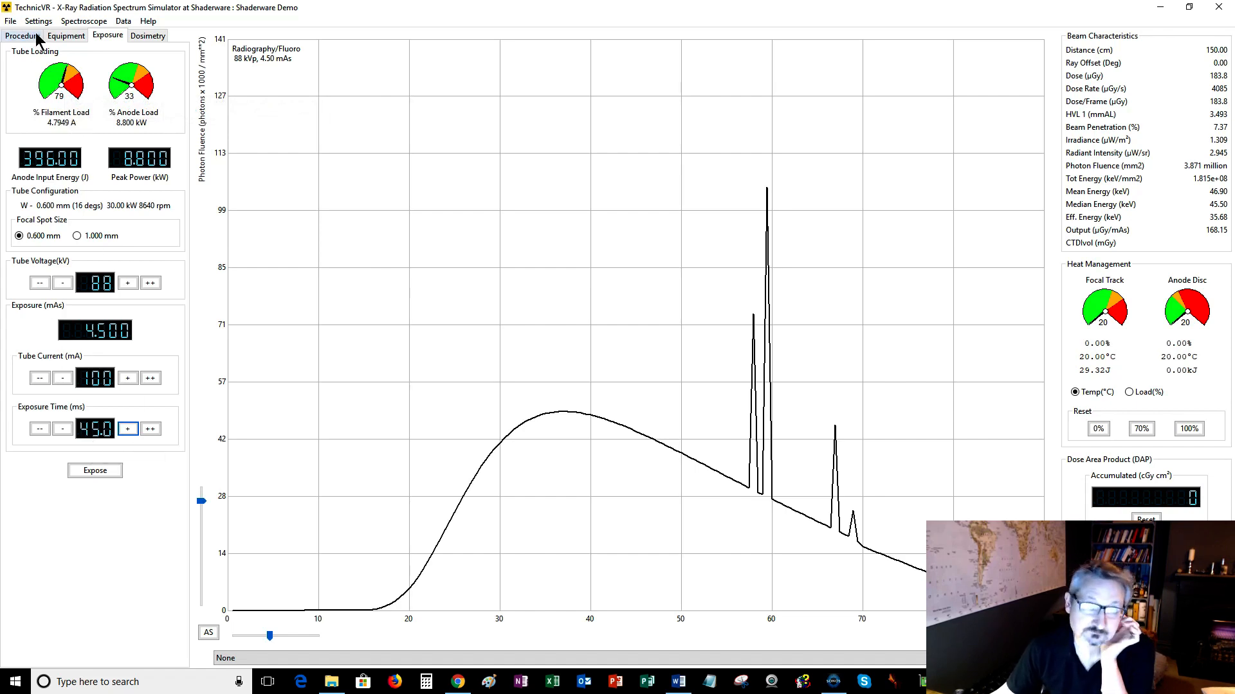
click(148, 41)
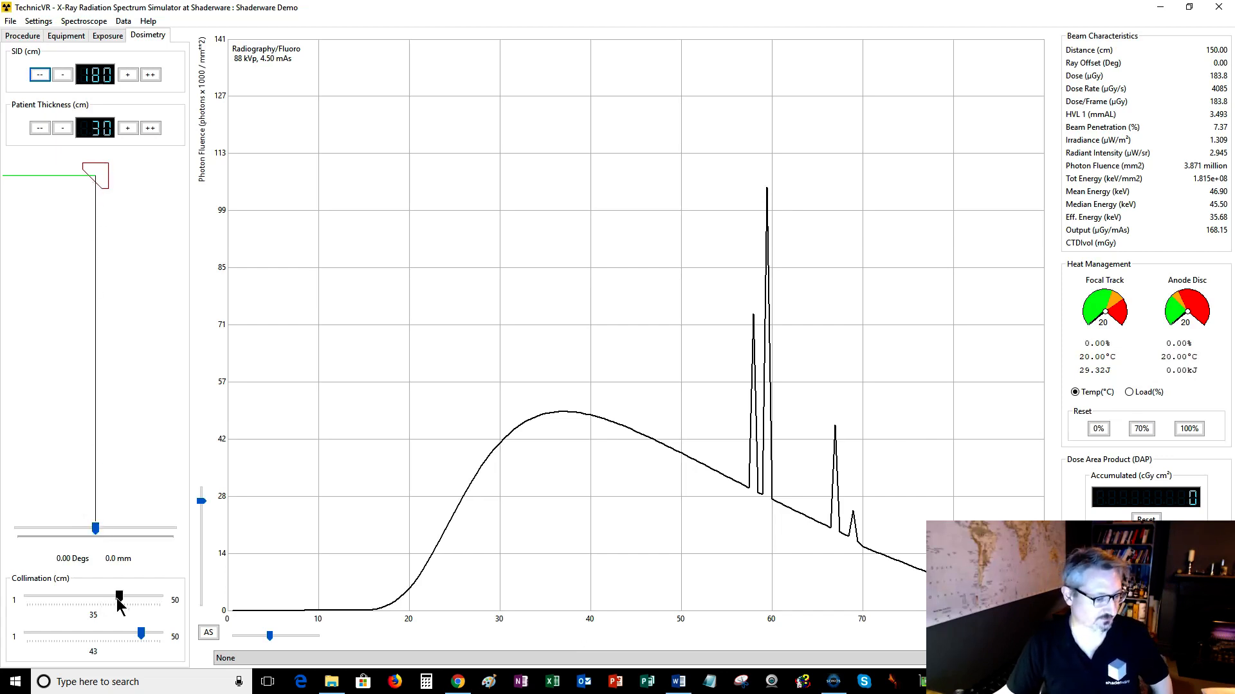
drag(119, 597, 152, 641)
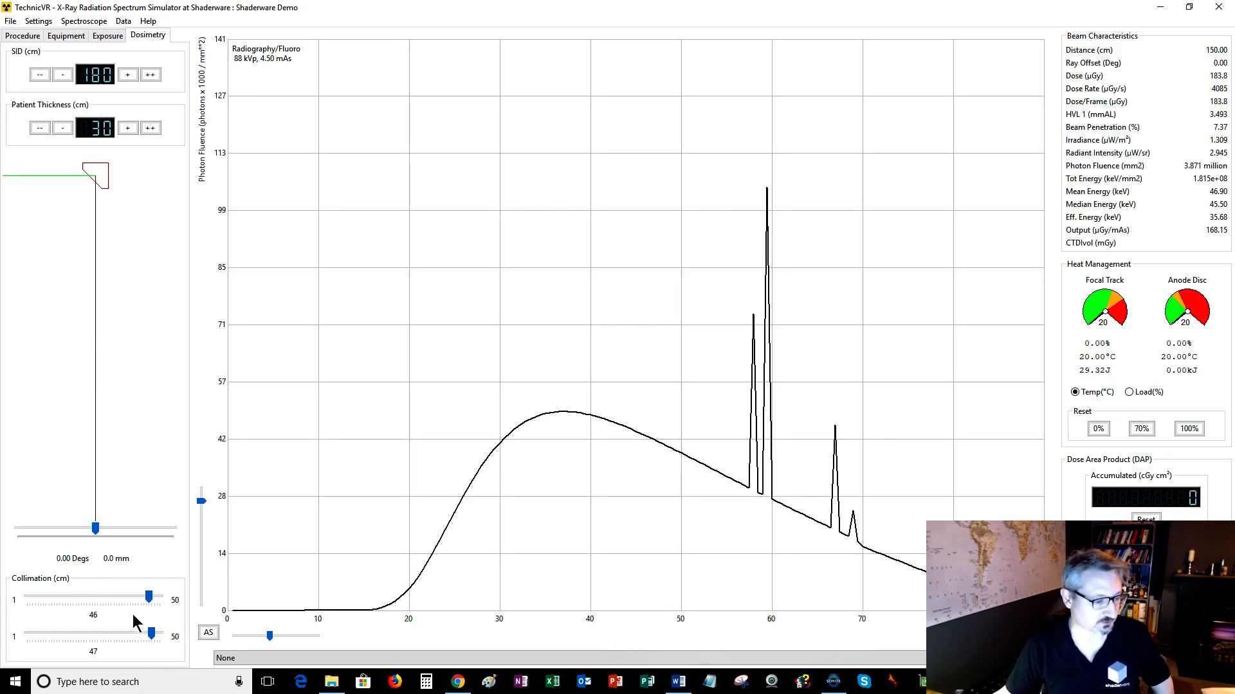
drag(149, 594, 160, 635)
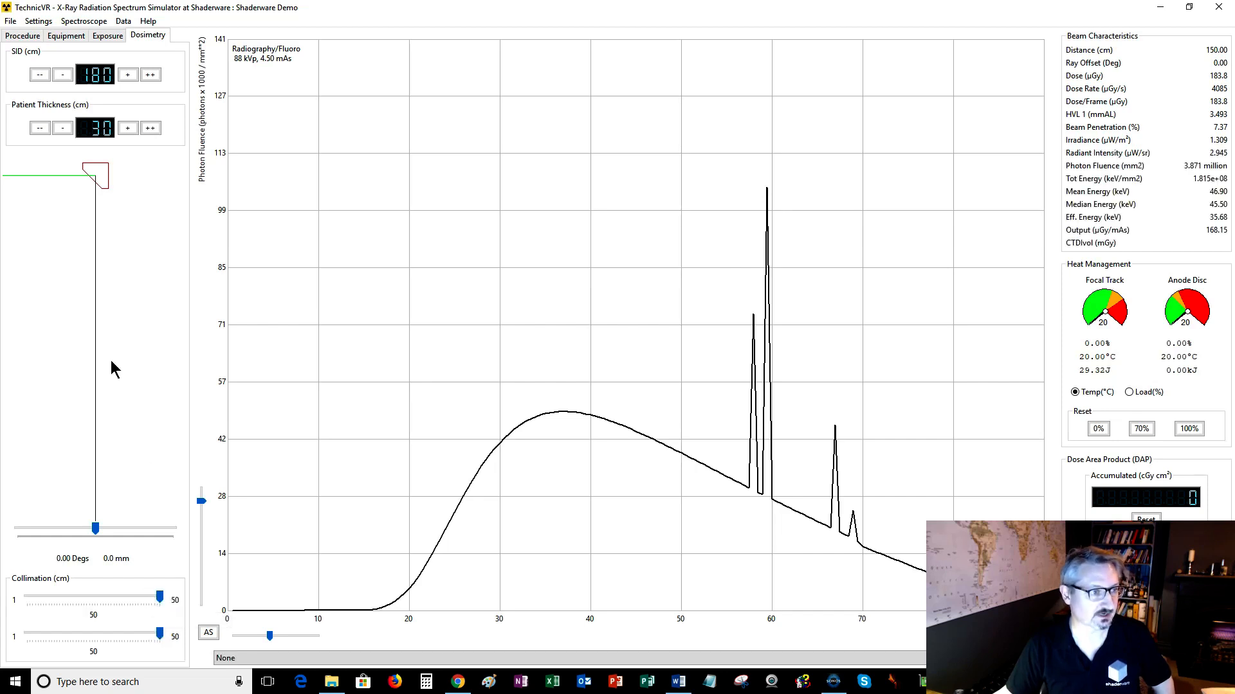
Reduce the source to image distance (SID) to 100 cm.
click(40, 75)
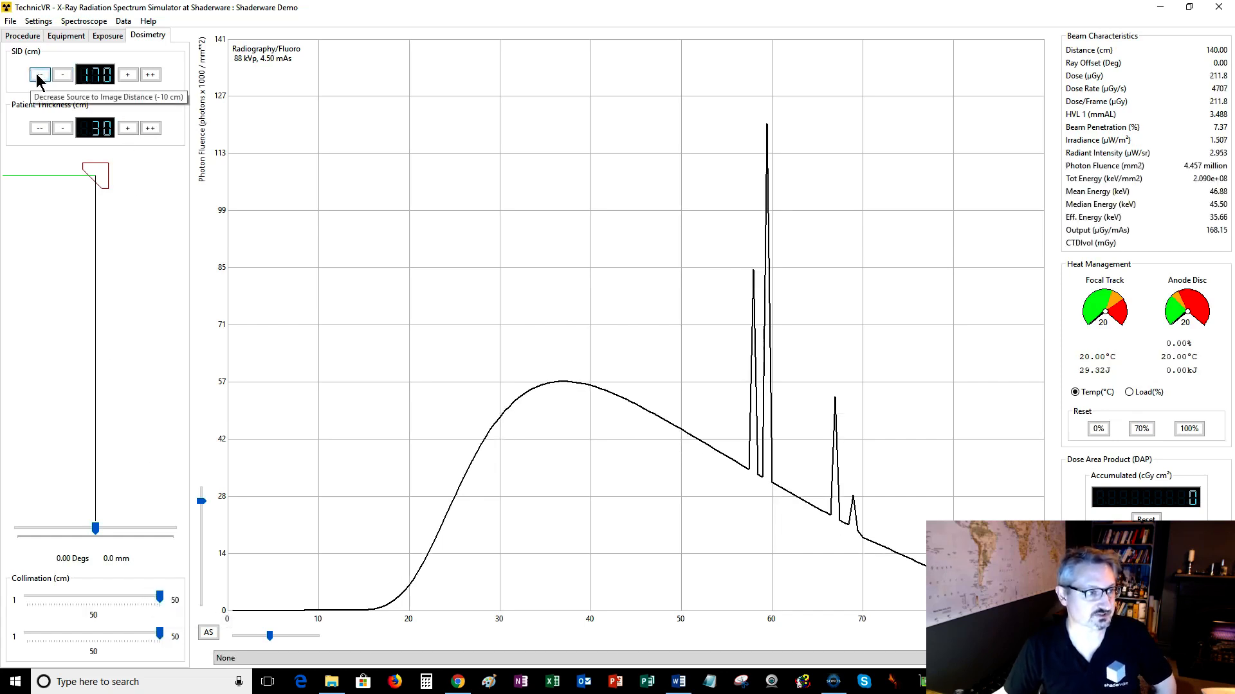
click(39, 75)
click(39, 76)
click(39, 76)
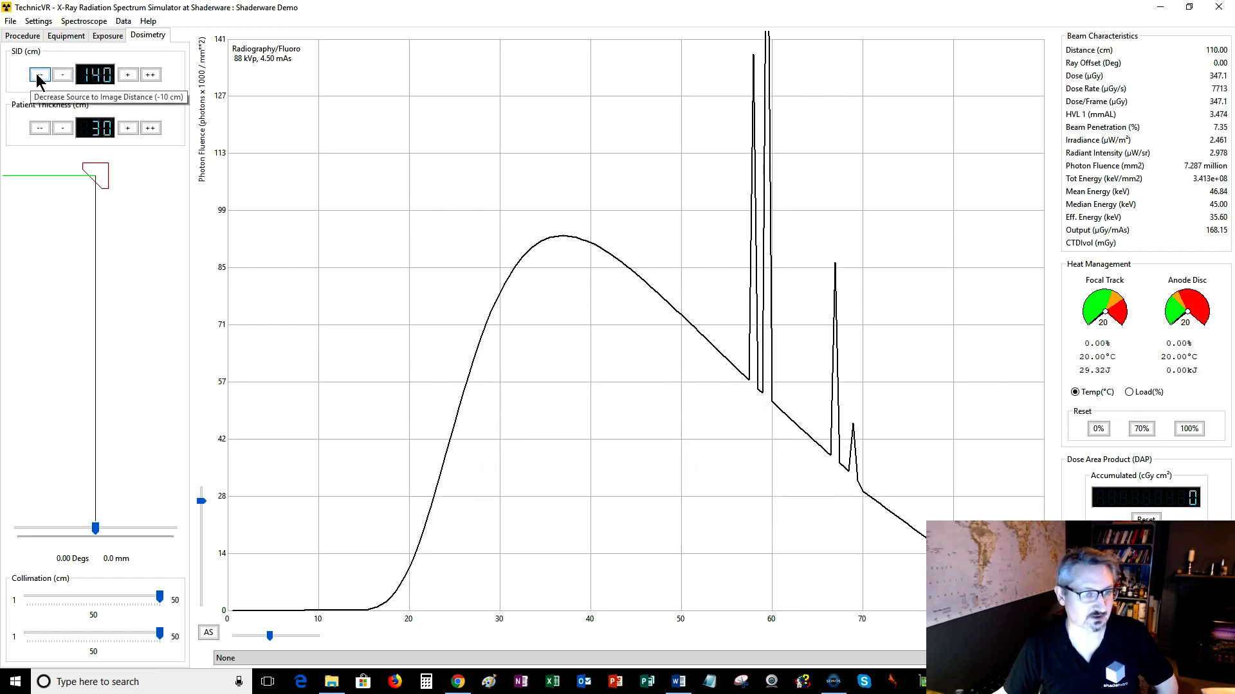
click(40, 75)
click(39, 75)
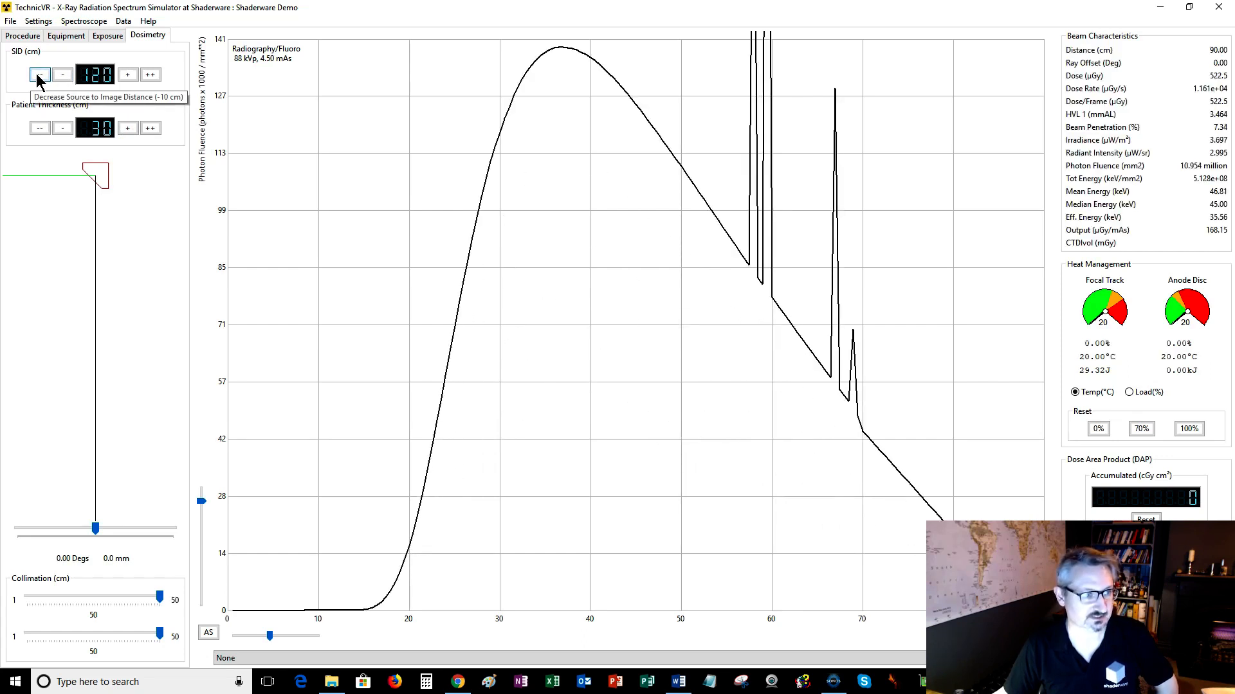
click(39, 75)
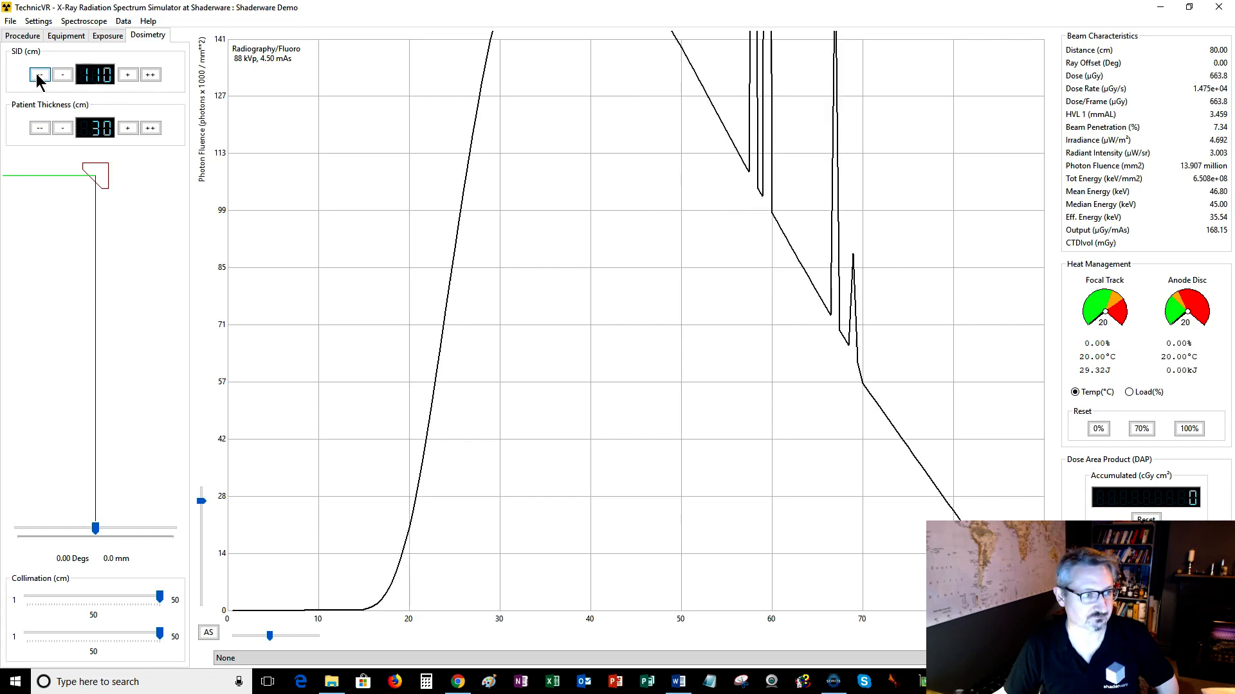
click(39, 75)
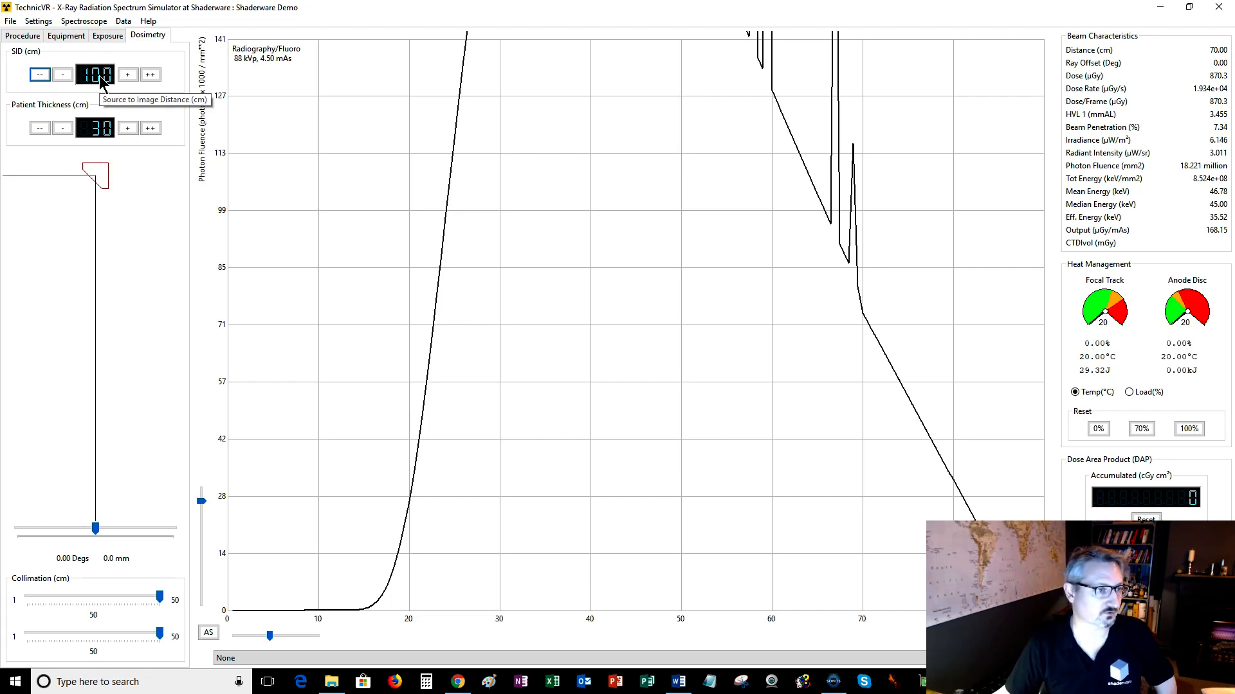
Set the patient thickness to 15 cm.
click(40, 130)
click(40, 130)
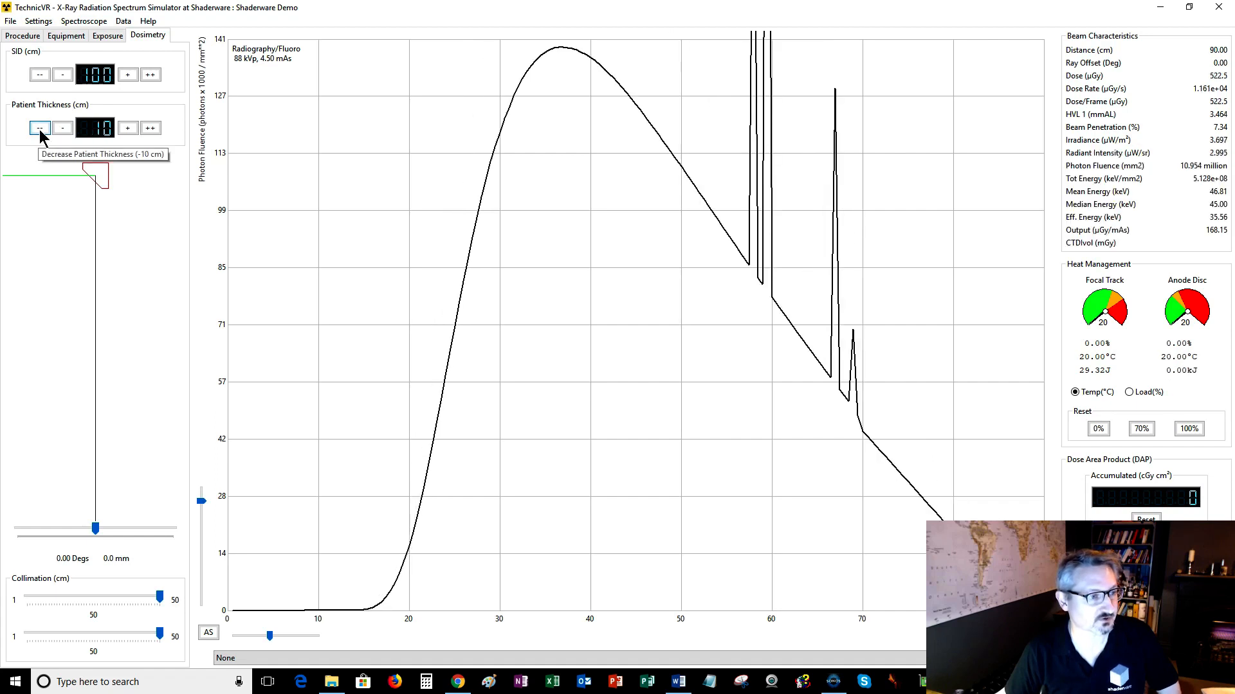
click(40, 130)
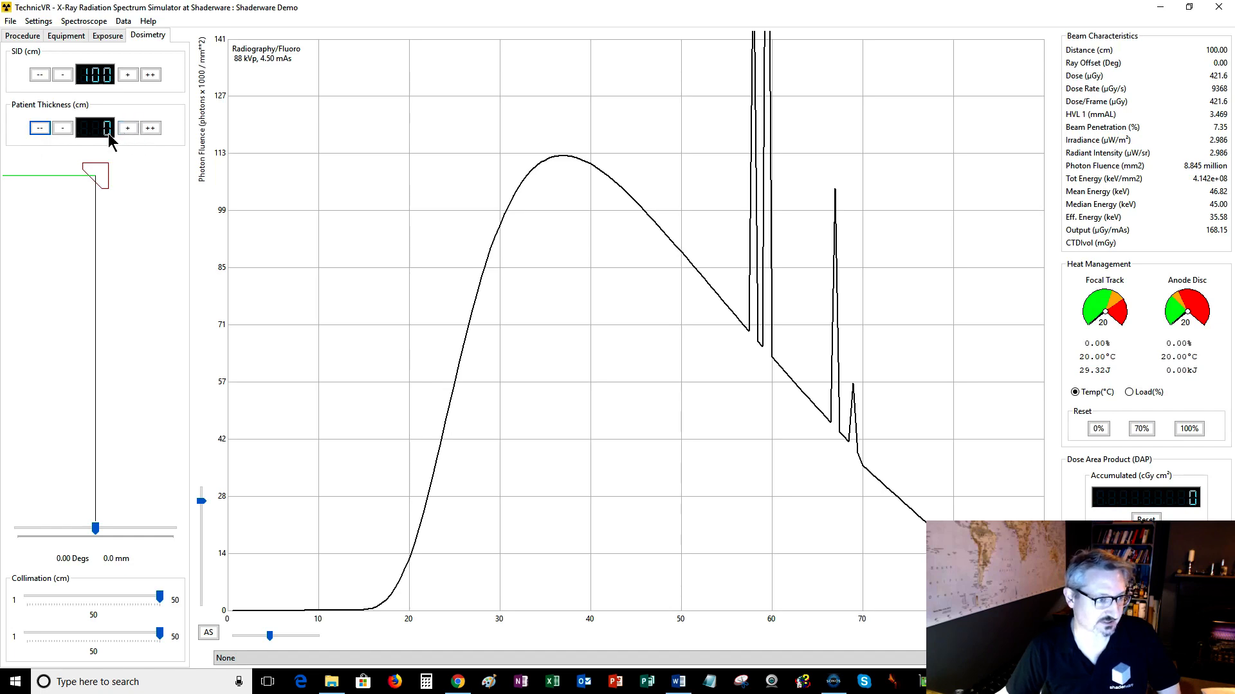
click(128, 129)
click(128, 129)
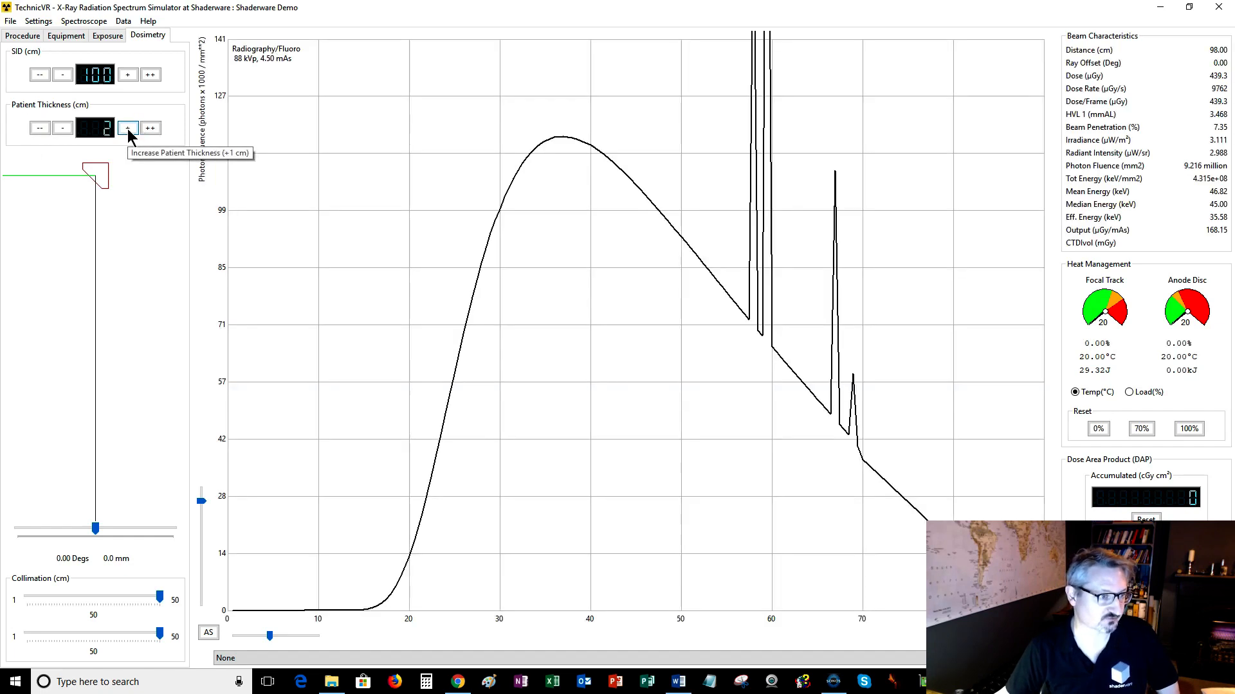
click(129, 129)
click(147, 132)
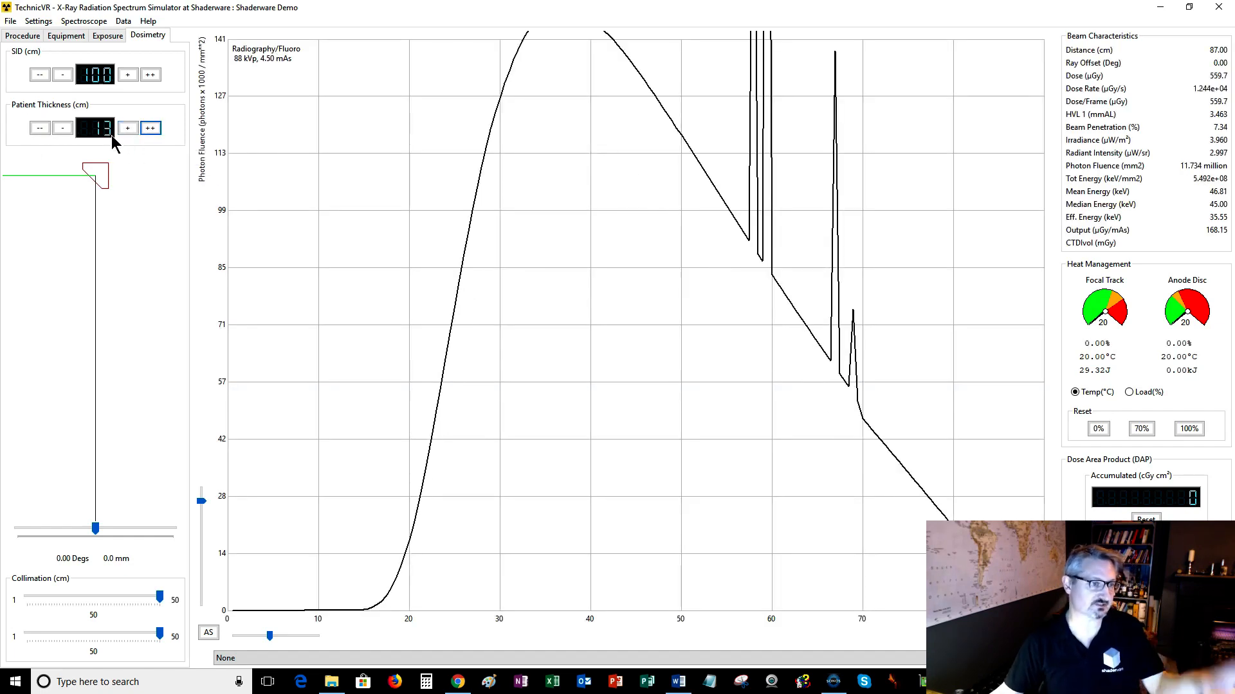
click(128, 131)
click(128, 131)
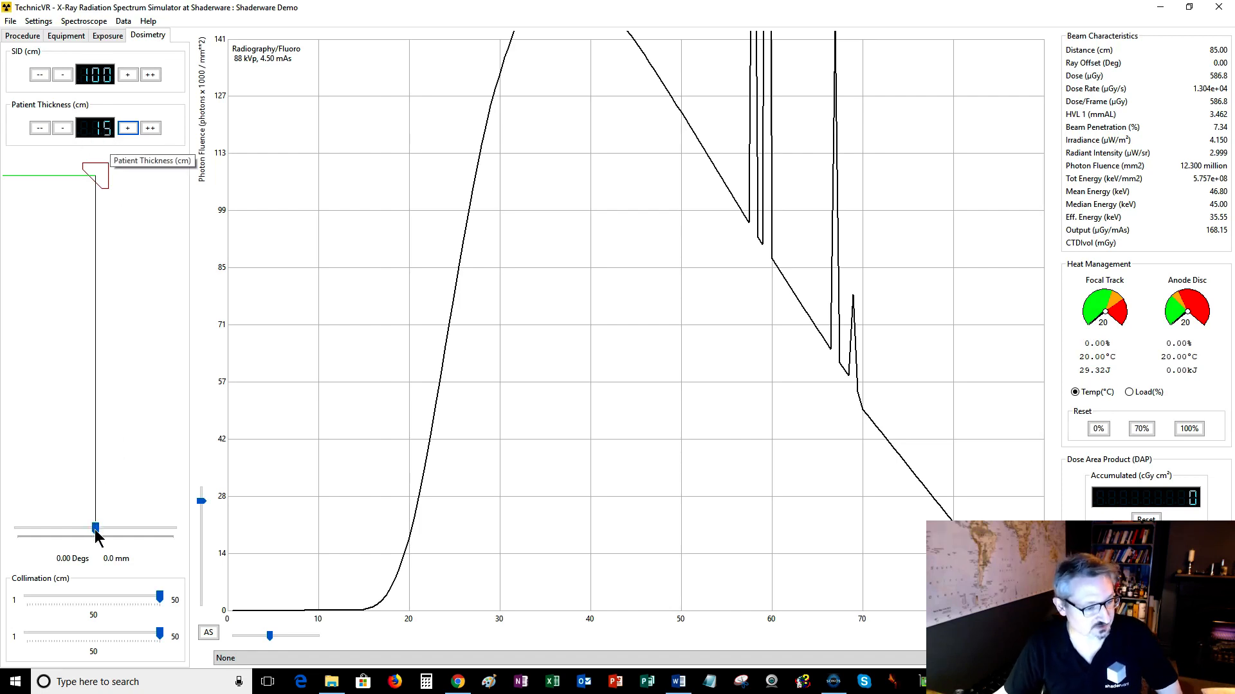
Swing the ray offset to about -12 degrees and back to 0 degrees.
drag(96, 530, 164, 536)
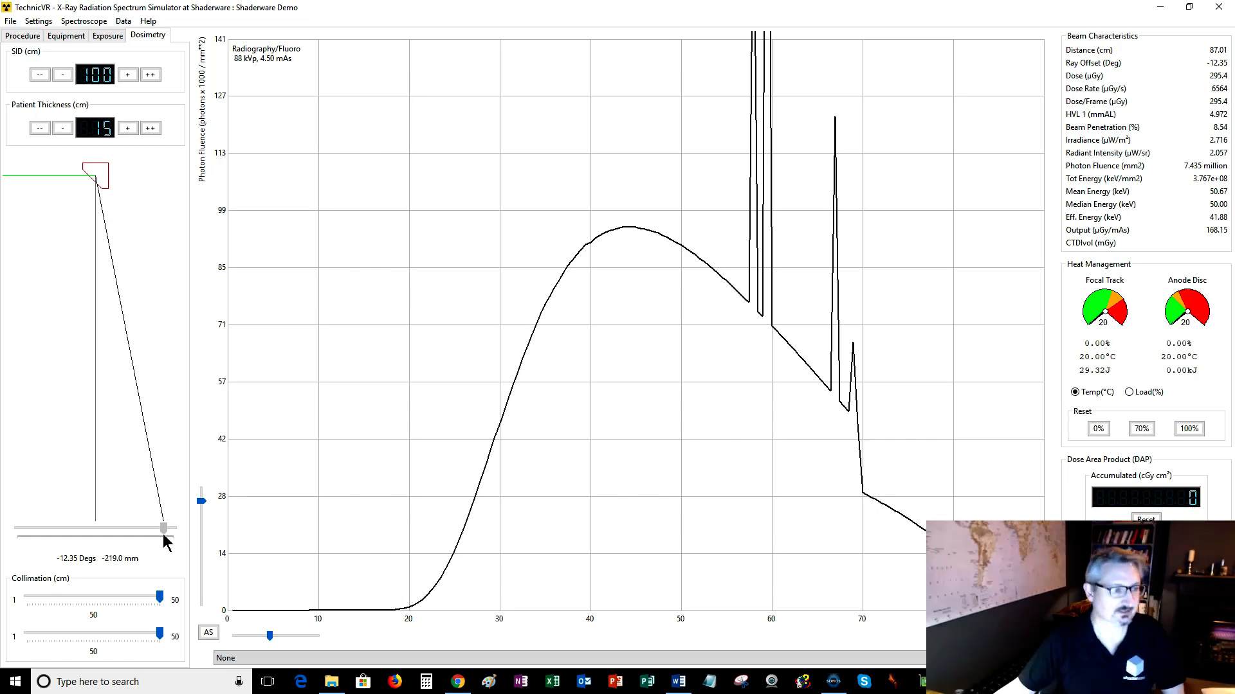
drag(163, 535, 95, 539)
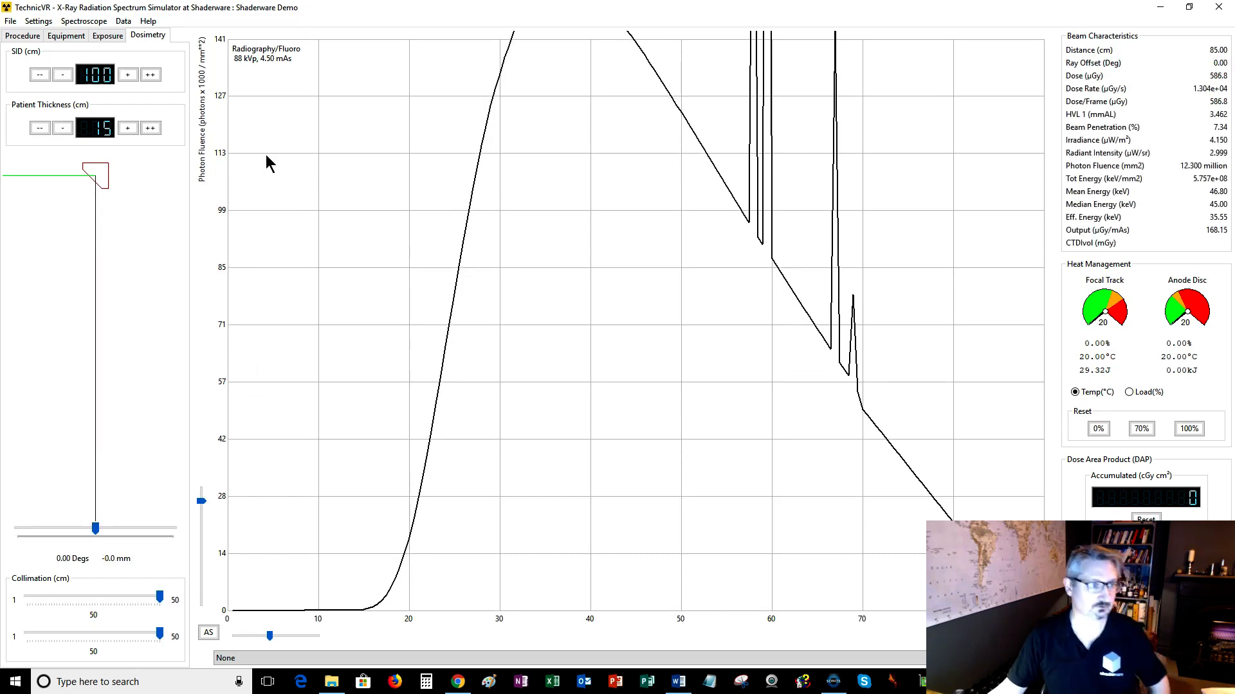
Return to the Exposure settings and take an exposure.
click(70, 39)
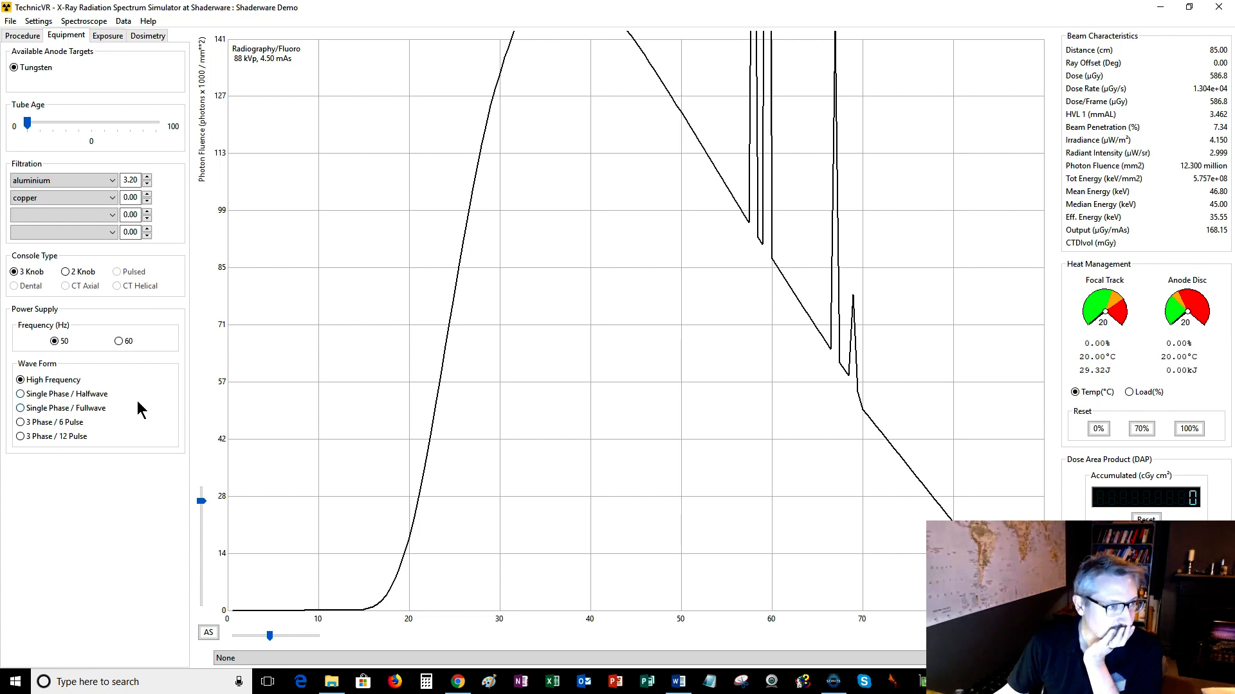
mouse_move(138, 401)
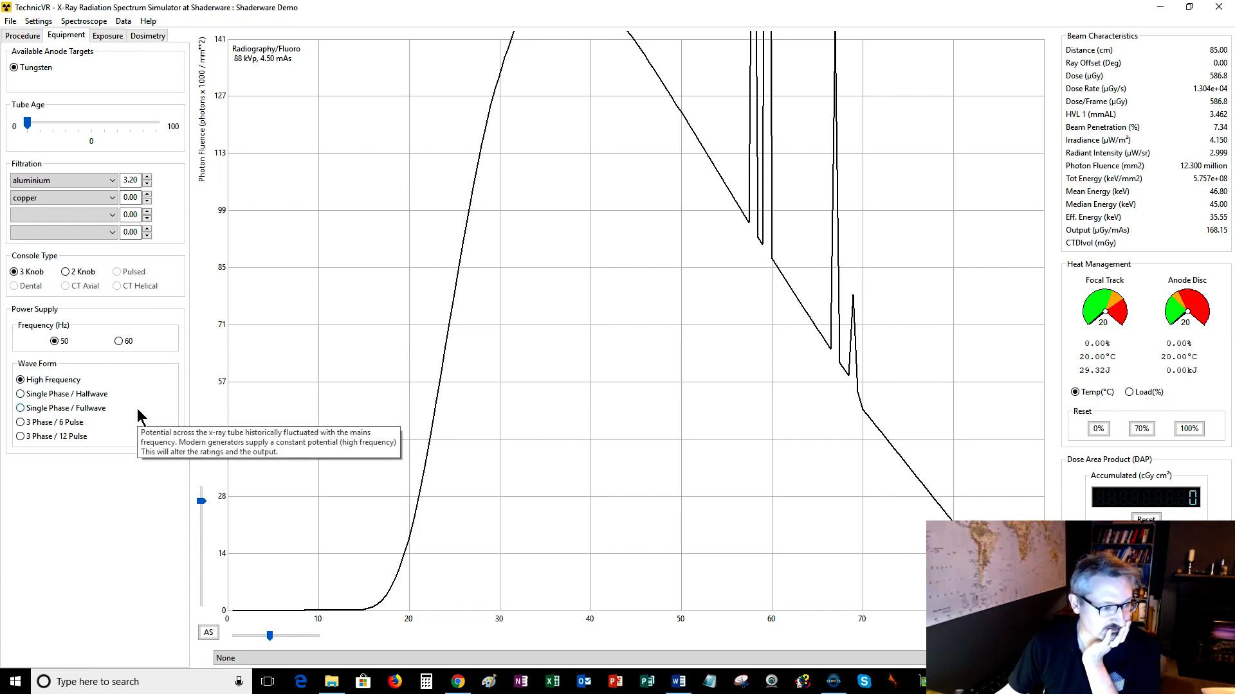
click(20, 37)
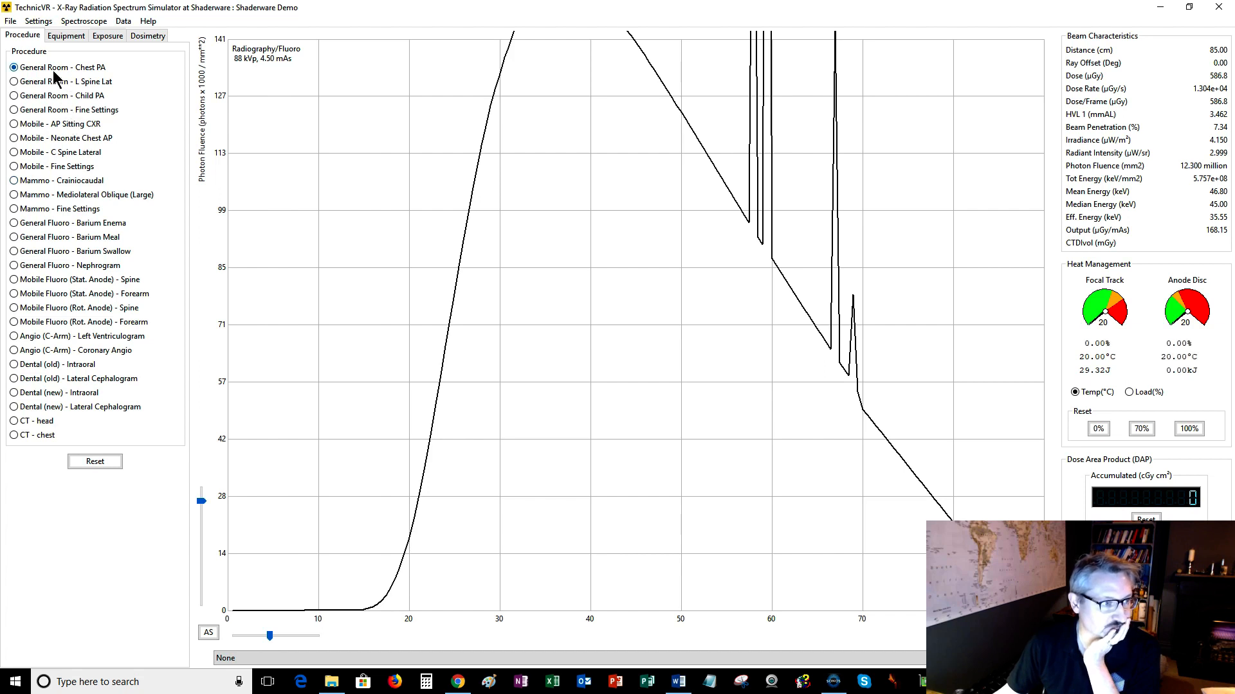
click(109, 37)
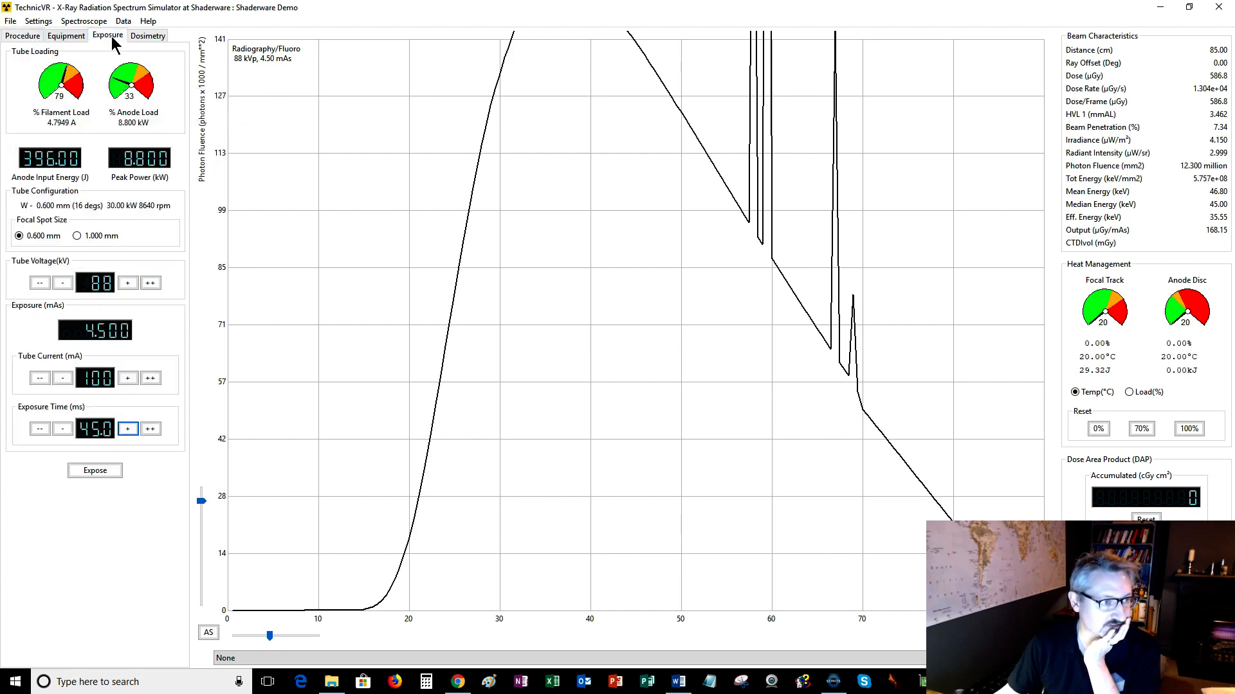
click(99, 474)
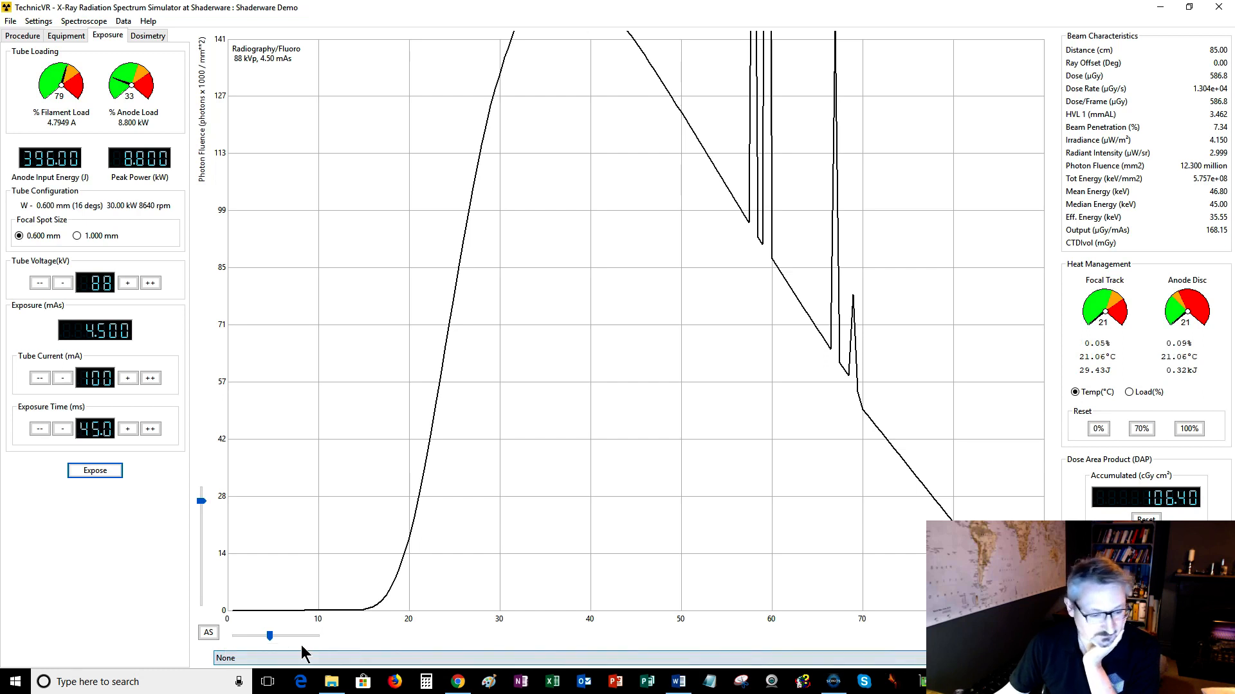
Overlay the saved E001-88kVp-4.50mAs-3.20mm-aluminium-085SOD spectrum and lower the tube voltage to 68 kV.
click(245, 656)
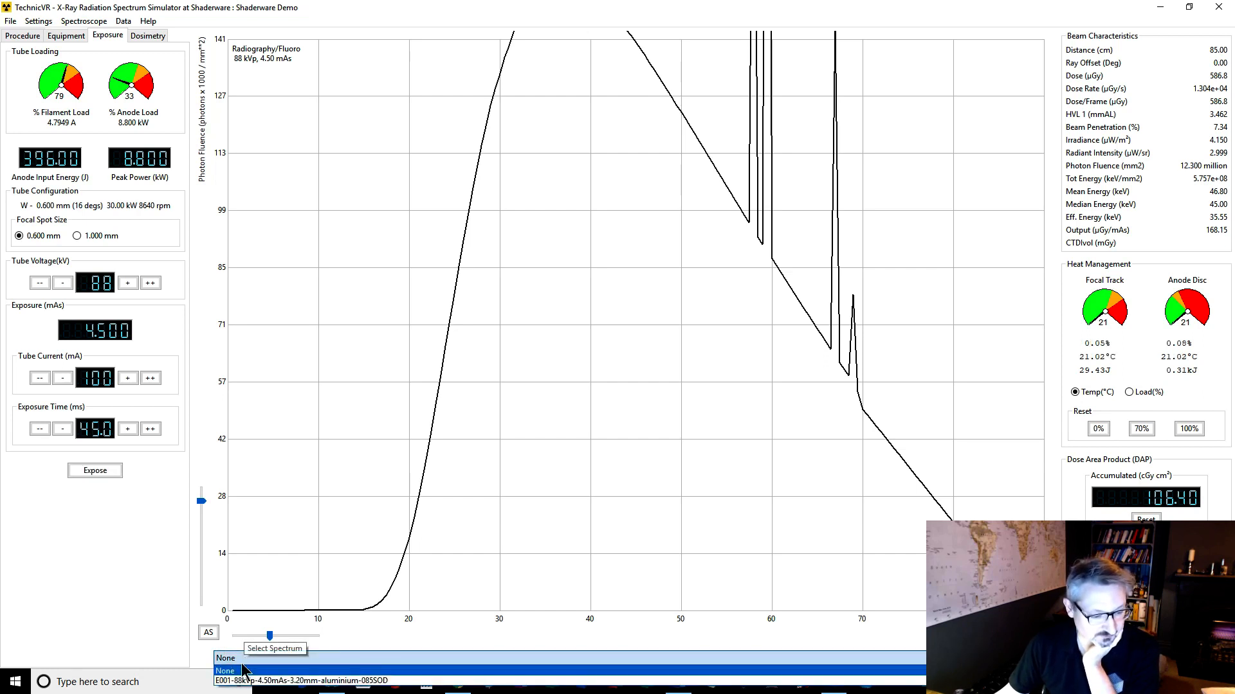
click(240, 681)
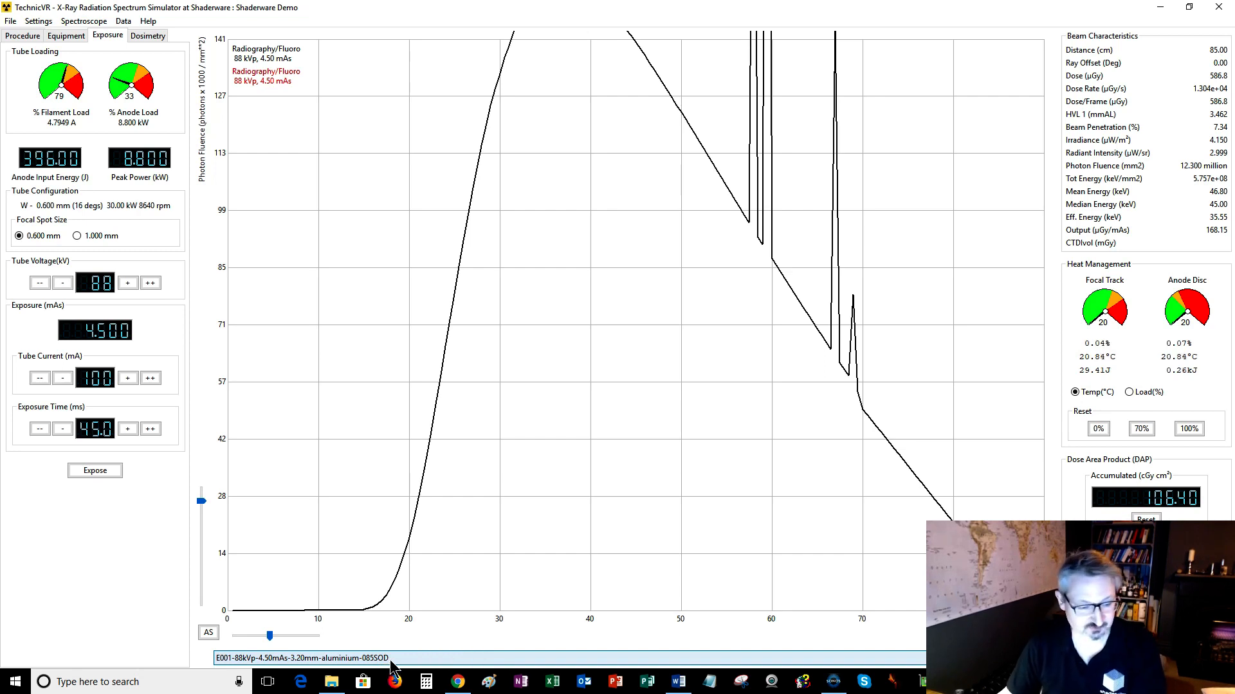
click(65, 280)
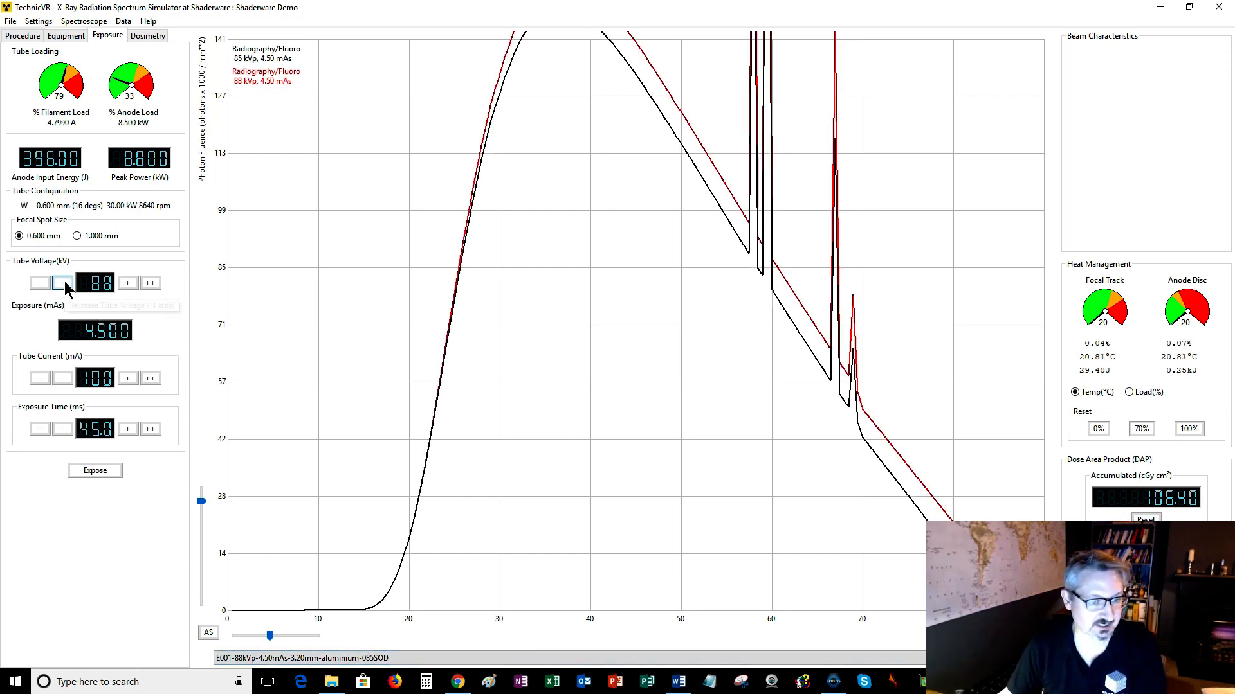
click(65, 281)
click(64, 280)
click(65, 280)
click(64, 280)
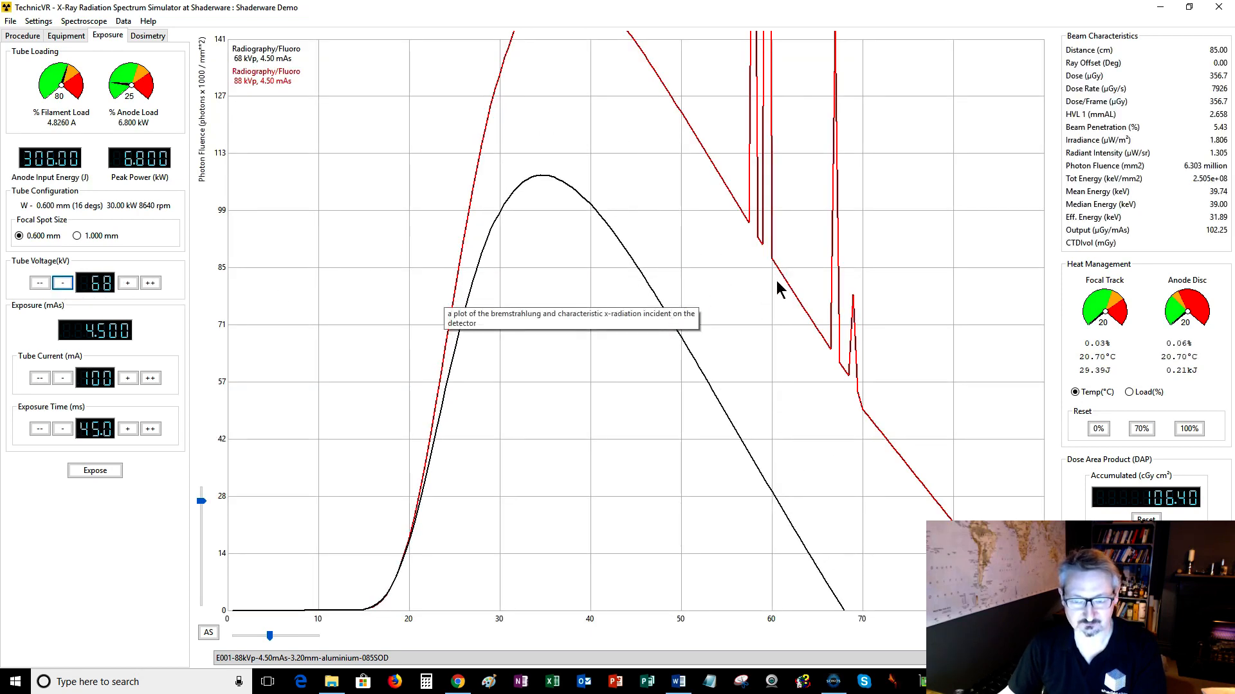
Raise the tube voltage back to 88 kV.
click(127, 286)
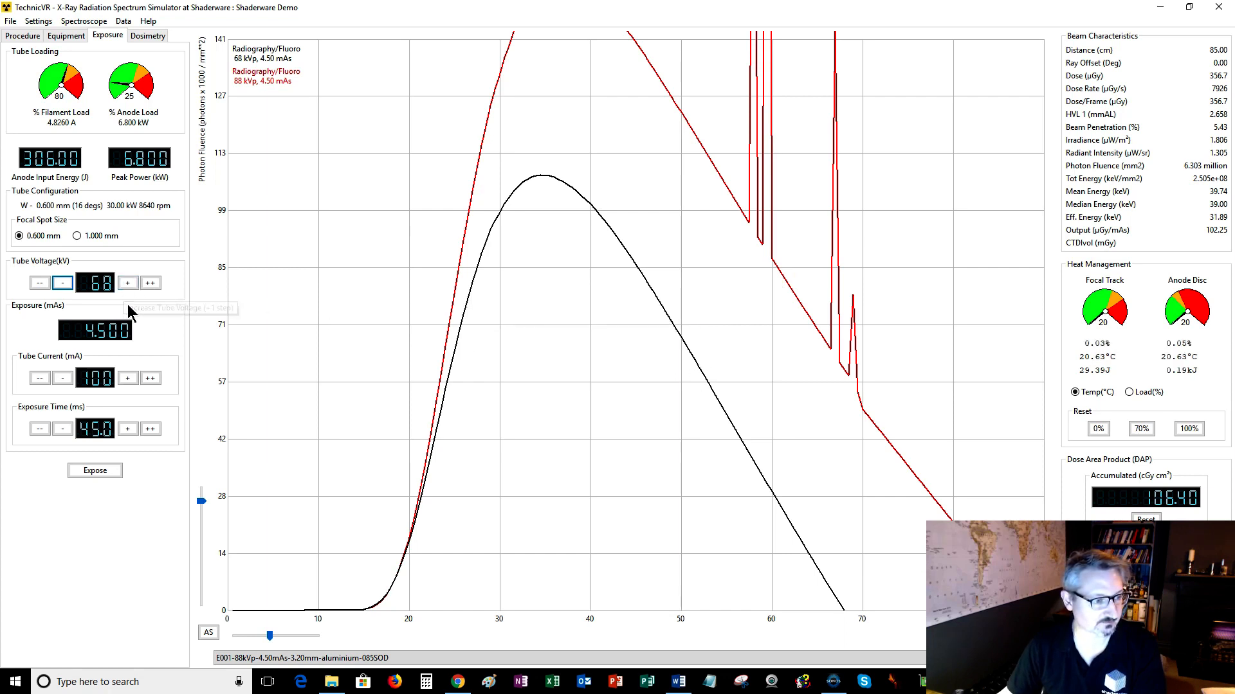
click(130, 287)
click(133, 288)
click(134, 287)
click(134, 287)
click(134, 287)
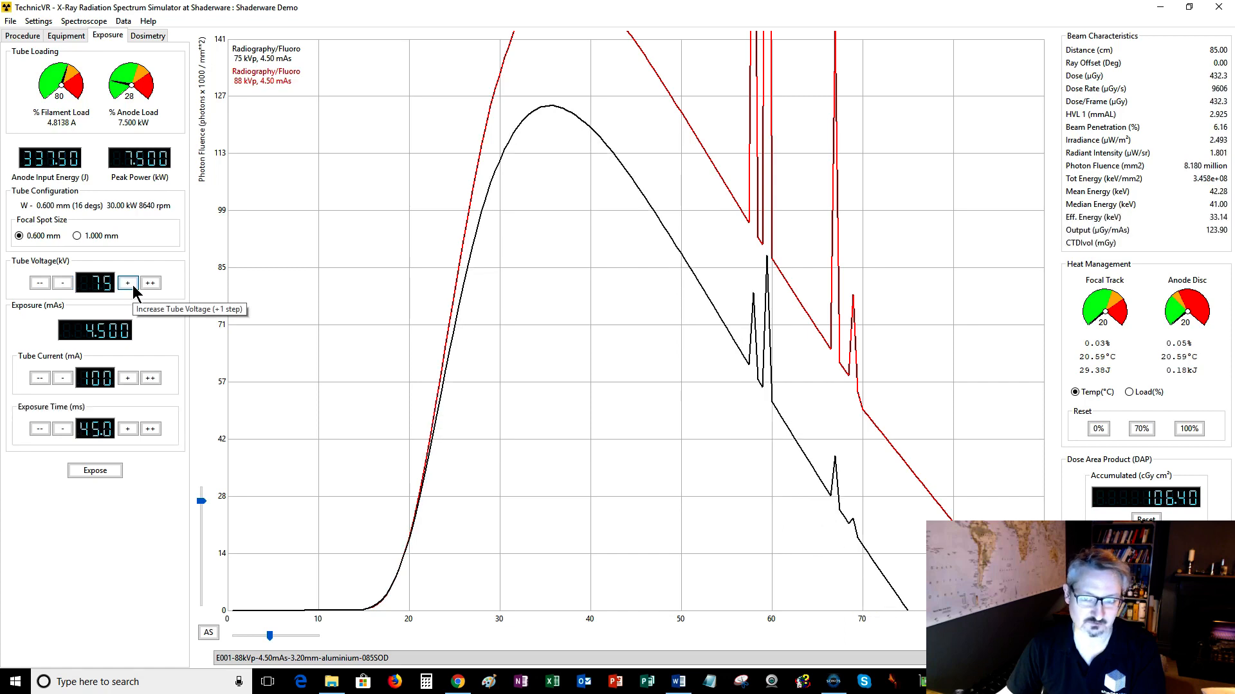
click(134, 288)
click(134, 288)
click(133, 287)
click(134, 288)
click(134, 287)
click(133, 288)
click(133, 287)
click(134, 287)
click(134, 287)
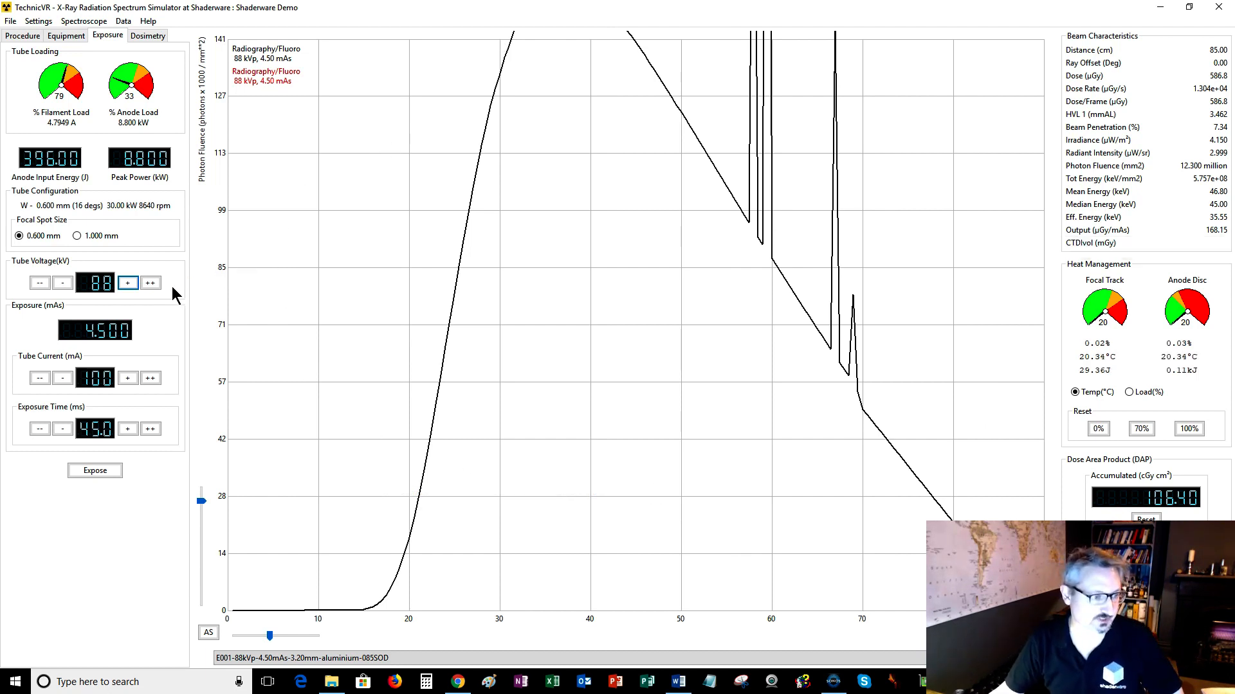
Increase the tube current to 320 mA and set the tube voltage to 117 kV.
click(152, 379)
click(152, 379)
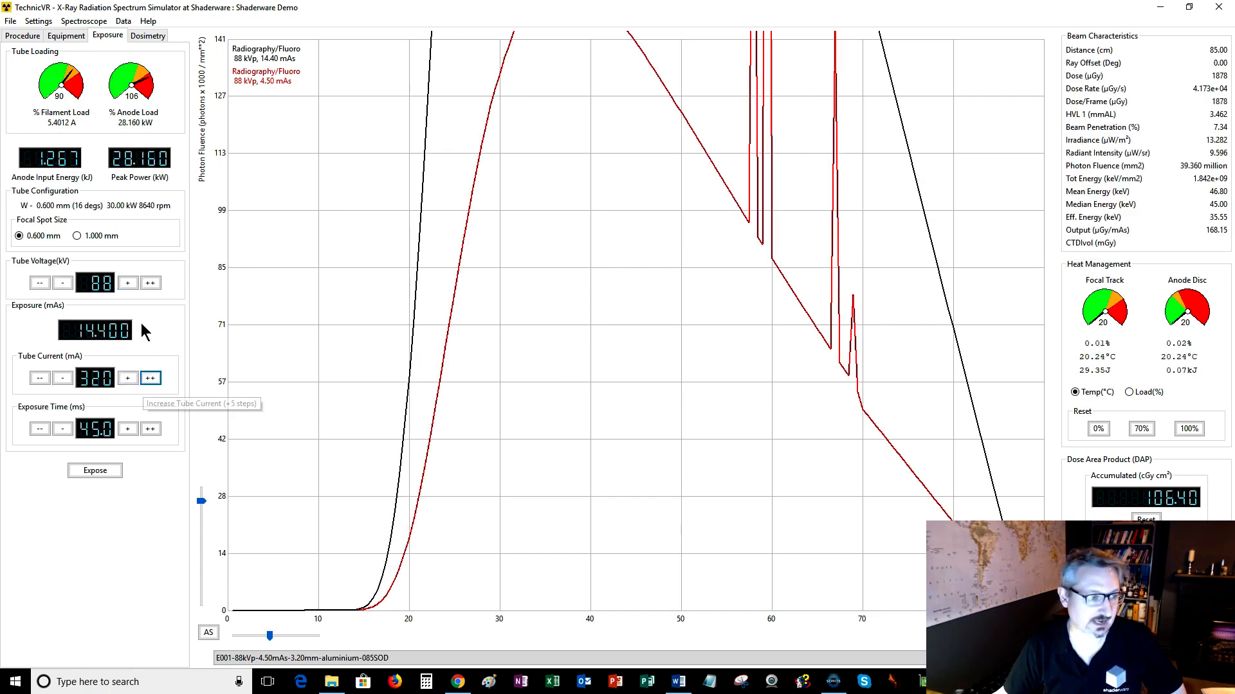
click(150, 285)
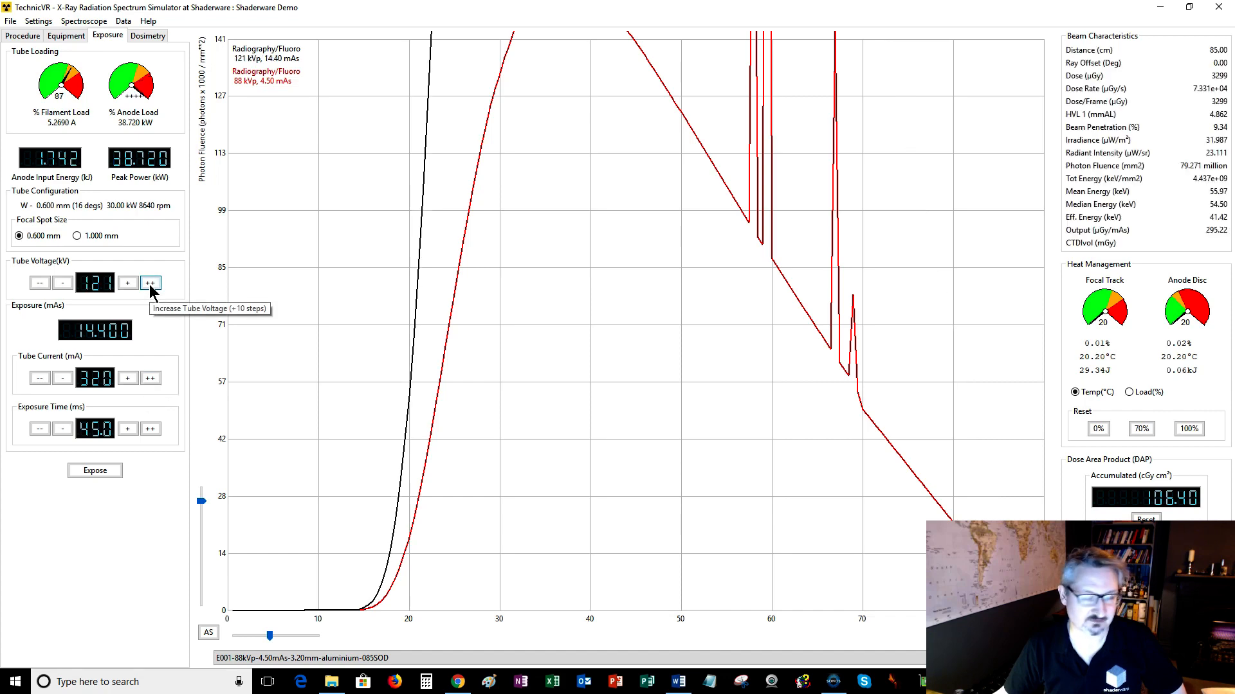
click(63, 284)
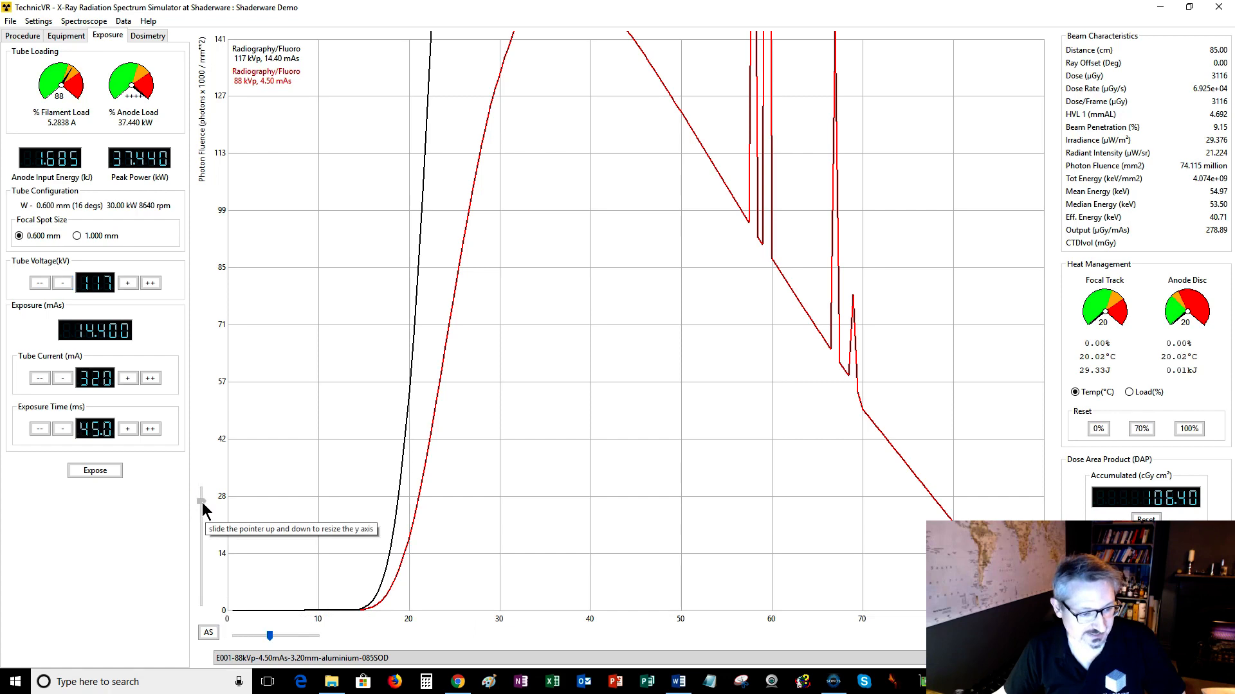
Switch the procedure to Mammo - Crainiocaudal.
drag(203, 505, 202, 529)
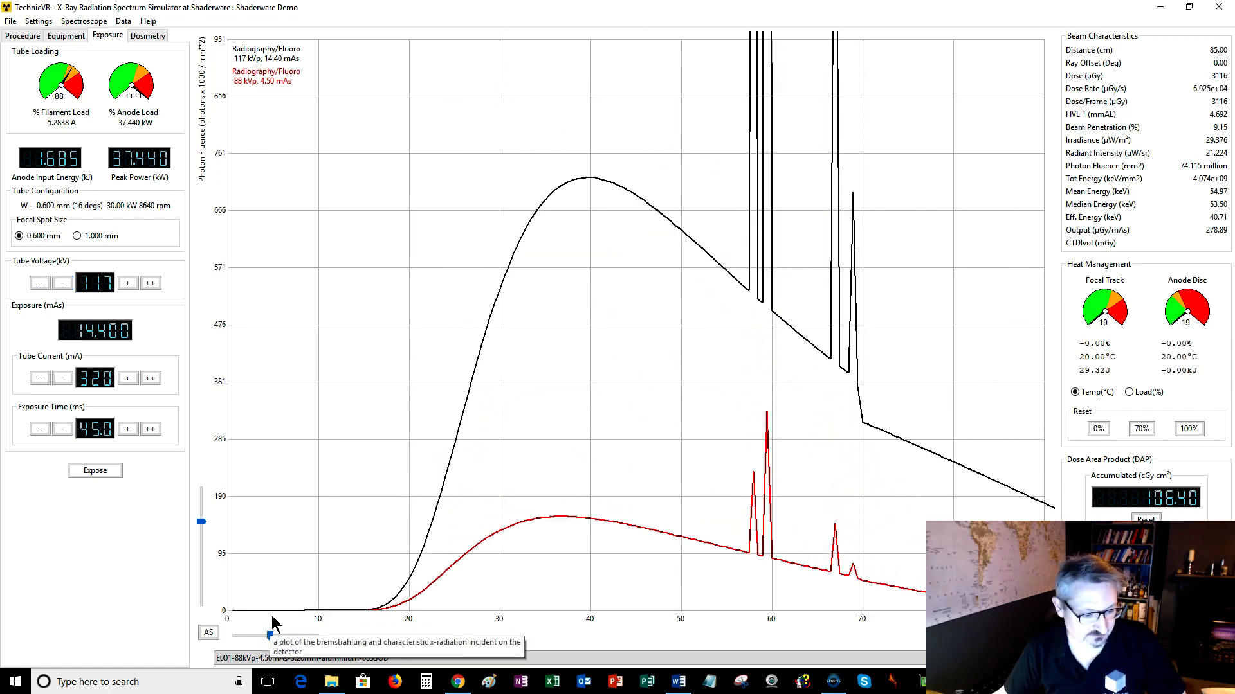
drag(270, 636, 238, 637)
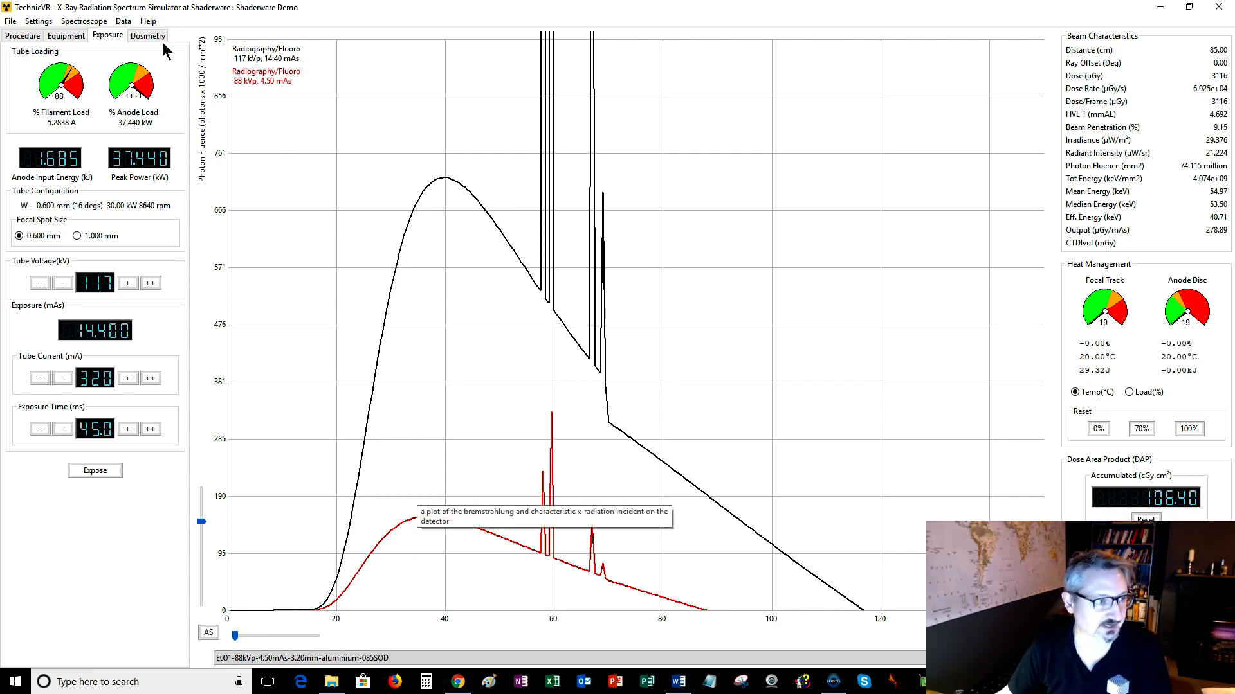
click(24, 37)
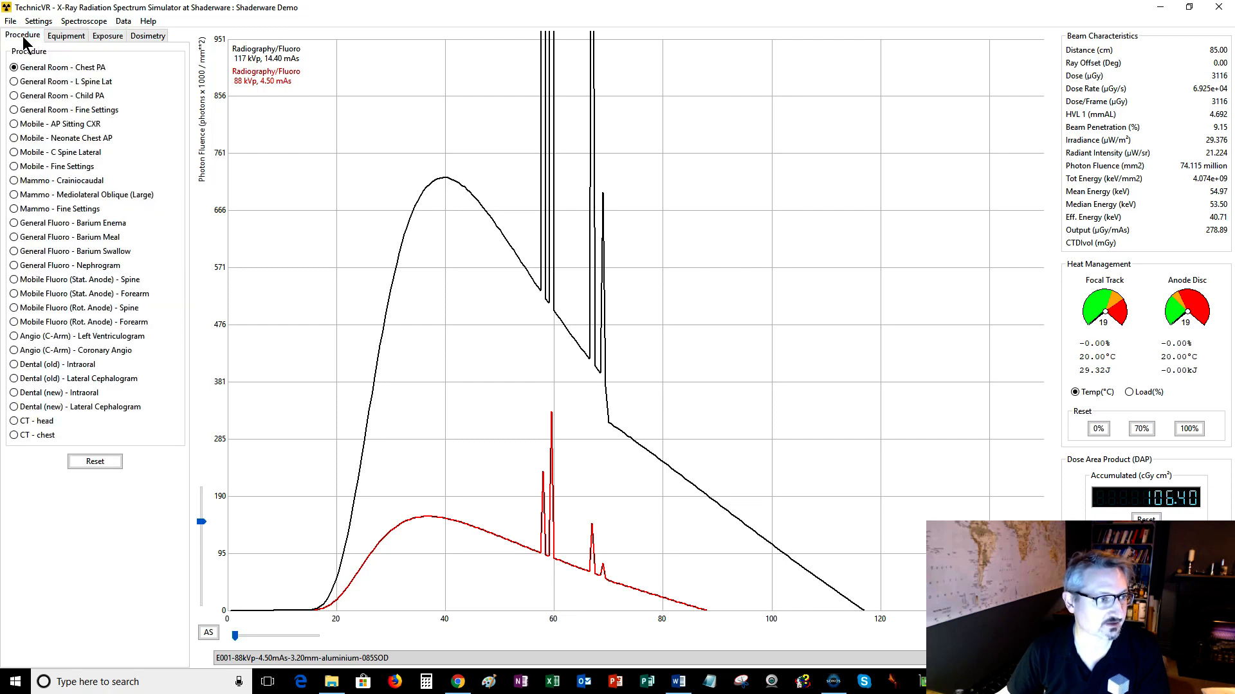
click(26, 183)
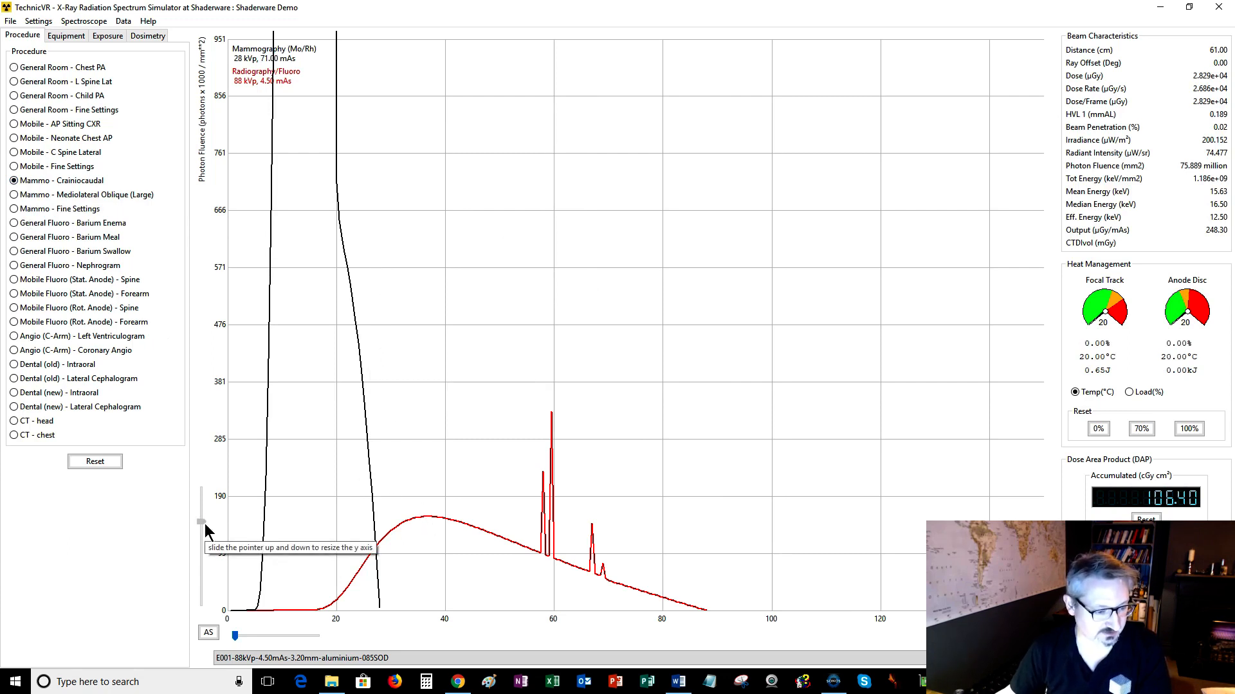
Start exporting the spectrum graph as a graphic and choose the Desktop as the save location.
drag(201, 522, 204, 556)
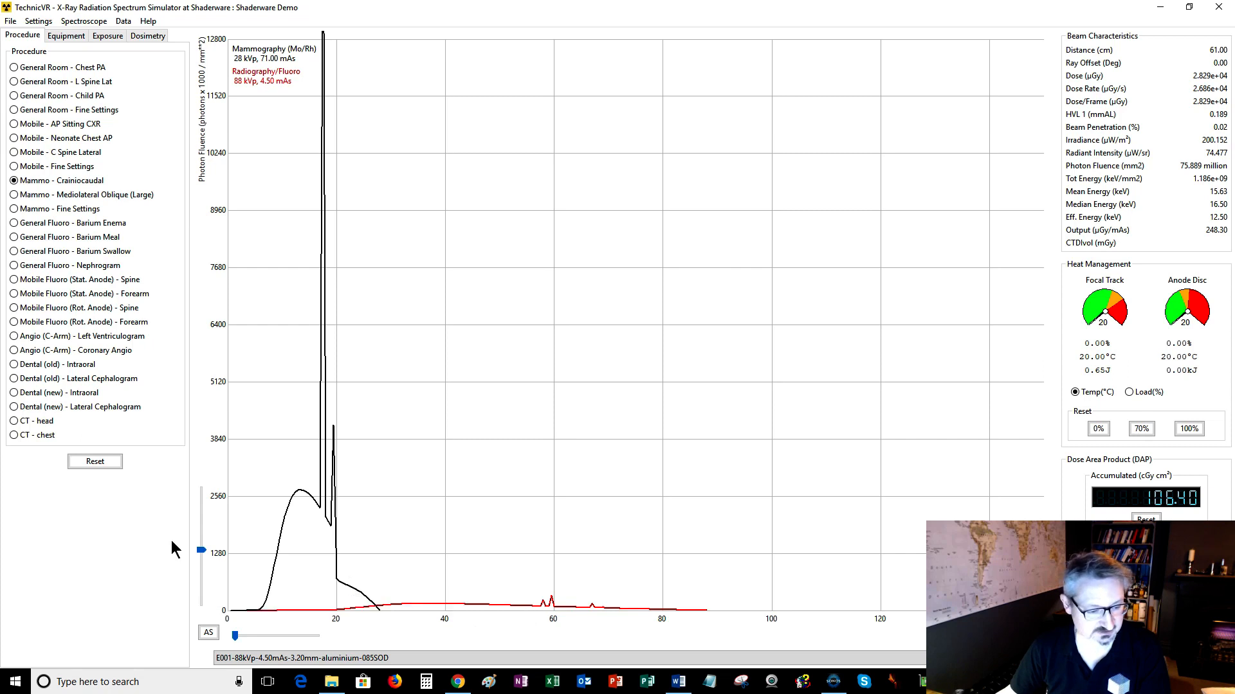
mouse_move(205, 557)
mouse_down()
mouse_move(202, 519)
mouse_move(201, 553)
mouse_up()
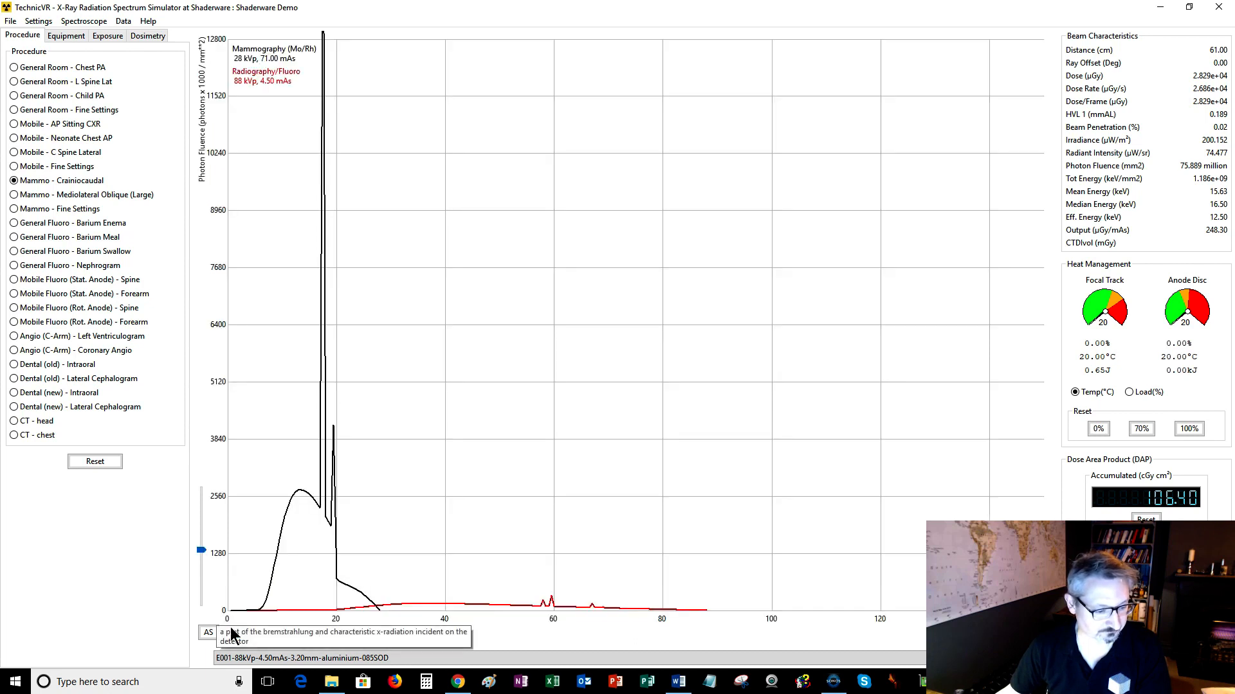
mouse_move(236, 636)
mouse_down()
mouse_move(267, 636)
mouse_move(234, 641)
mouse_up()
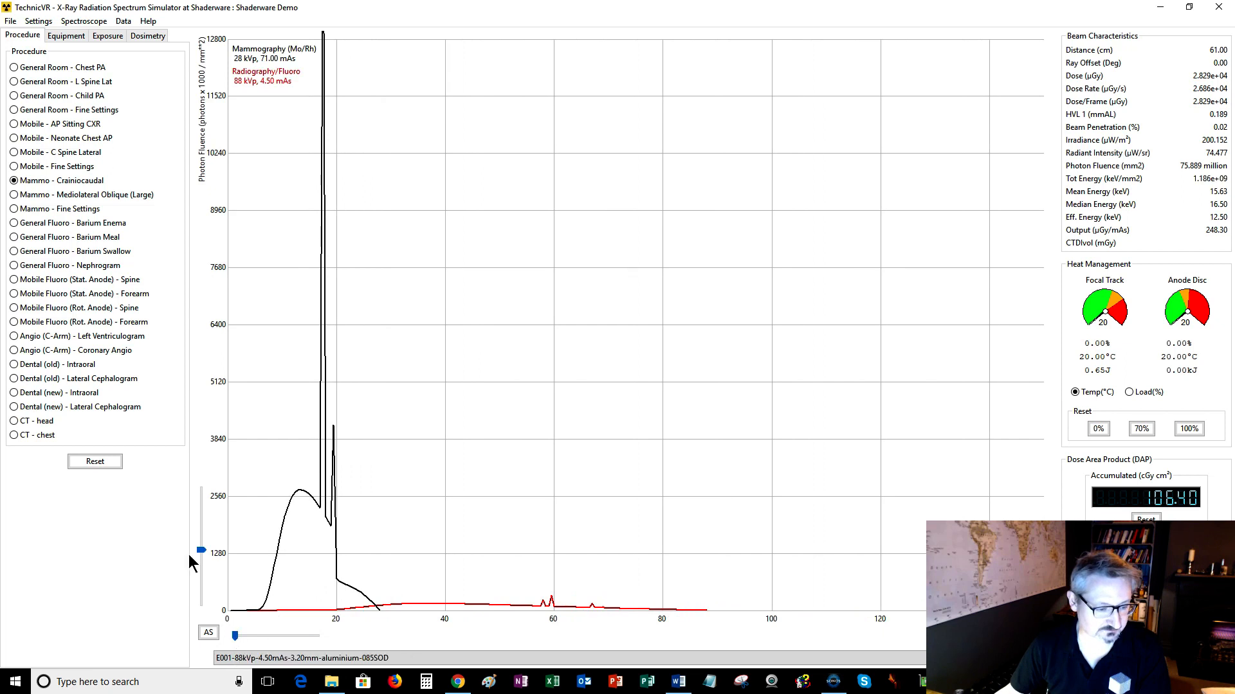
drag(200, 551, 201, 543)
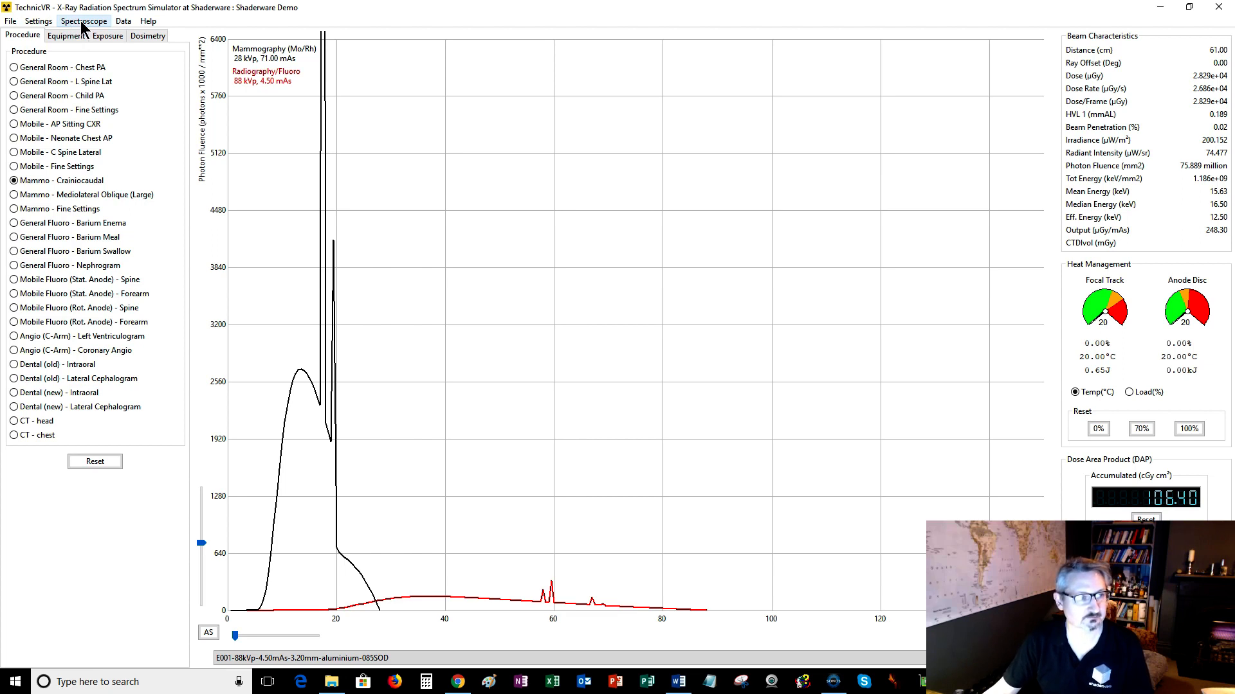
click(10, 23)
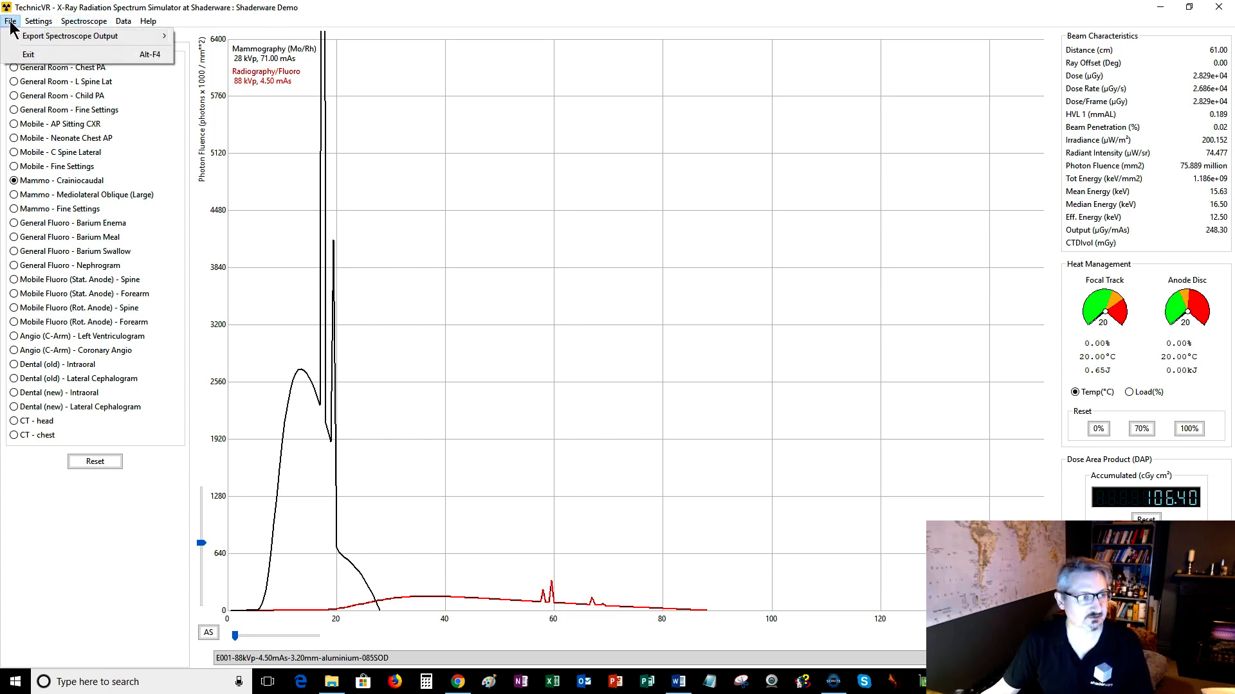
mouse_move(58, 38)
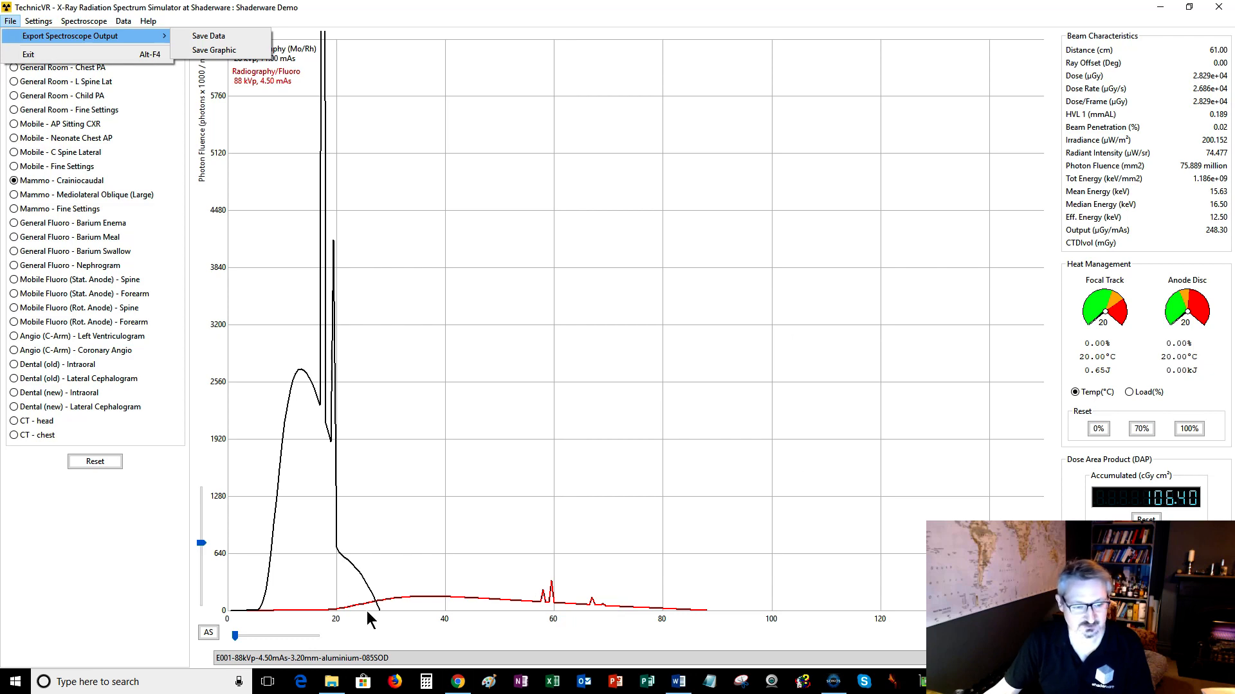
click(222, 55)
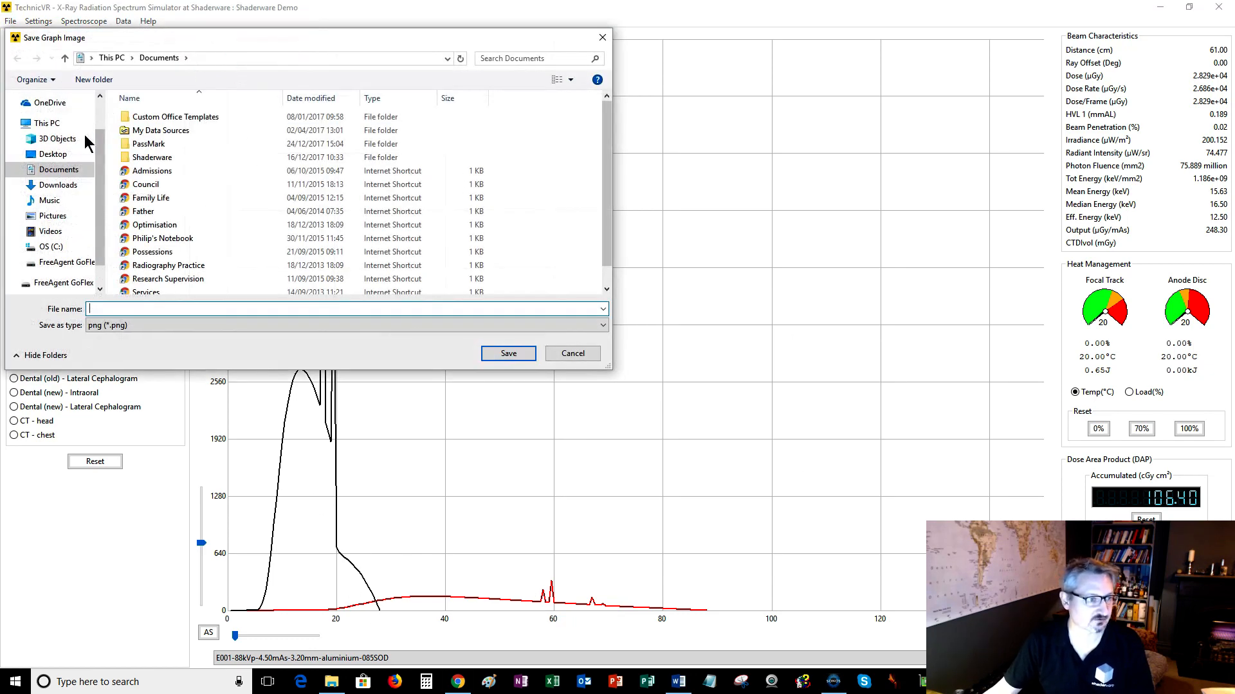
click(48, 157)
Save the graph image with the file name Mammogram vs CXR.
click(119, 311)
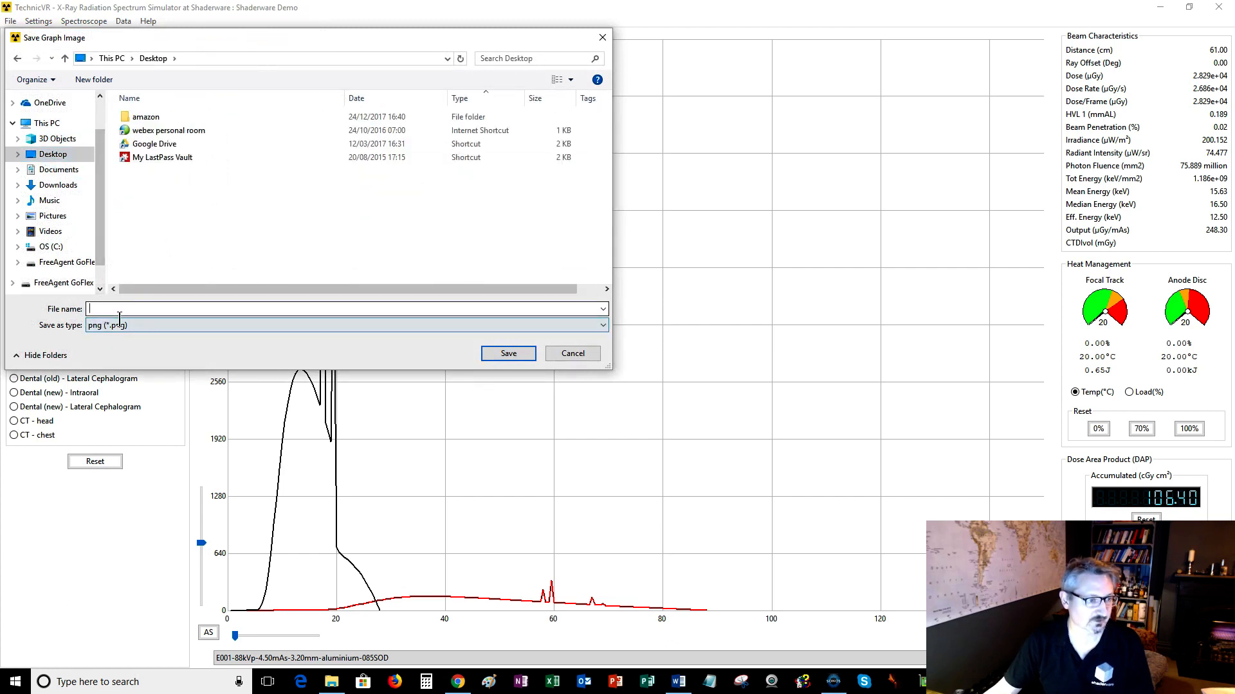
text(Mamm)
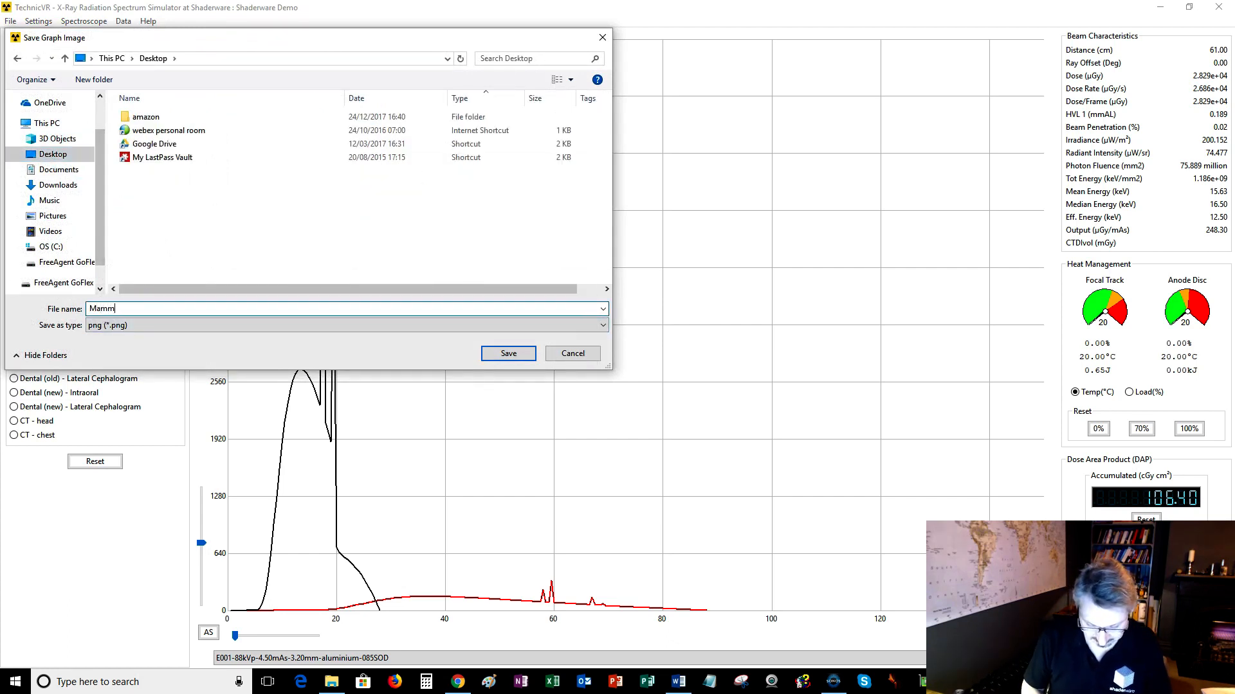
text(ogram)
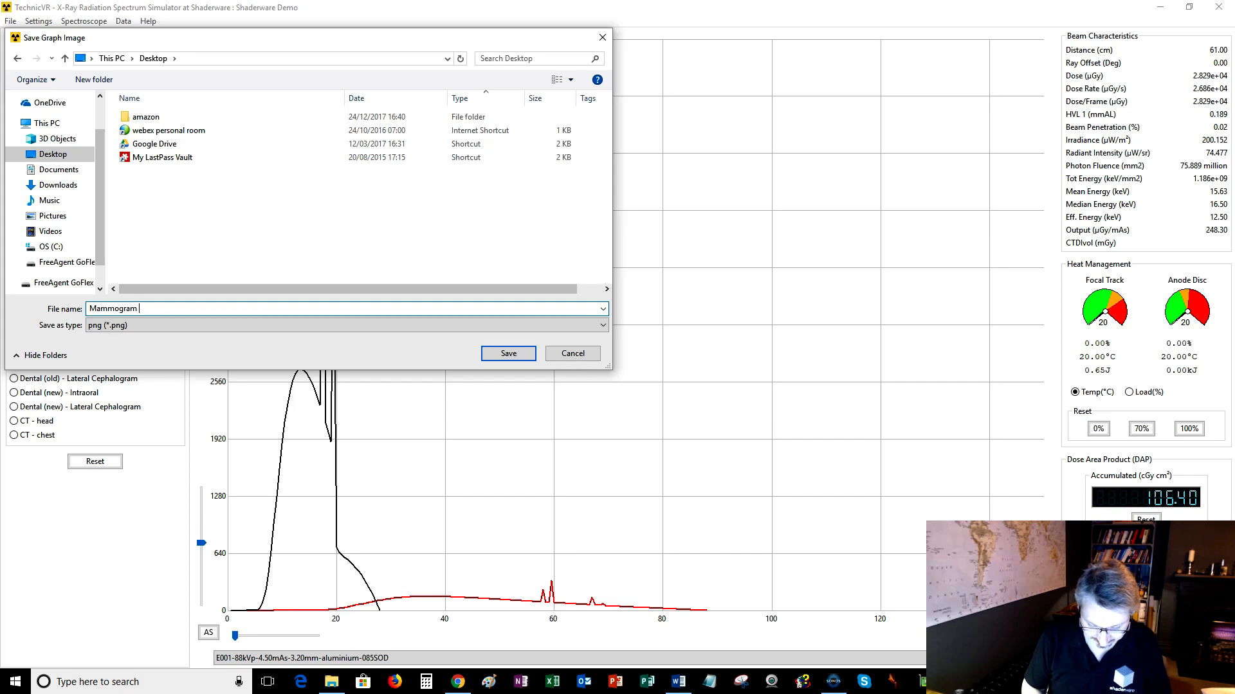
text( vs CX)
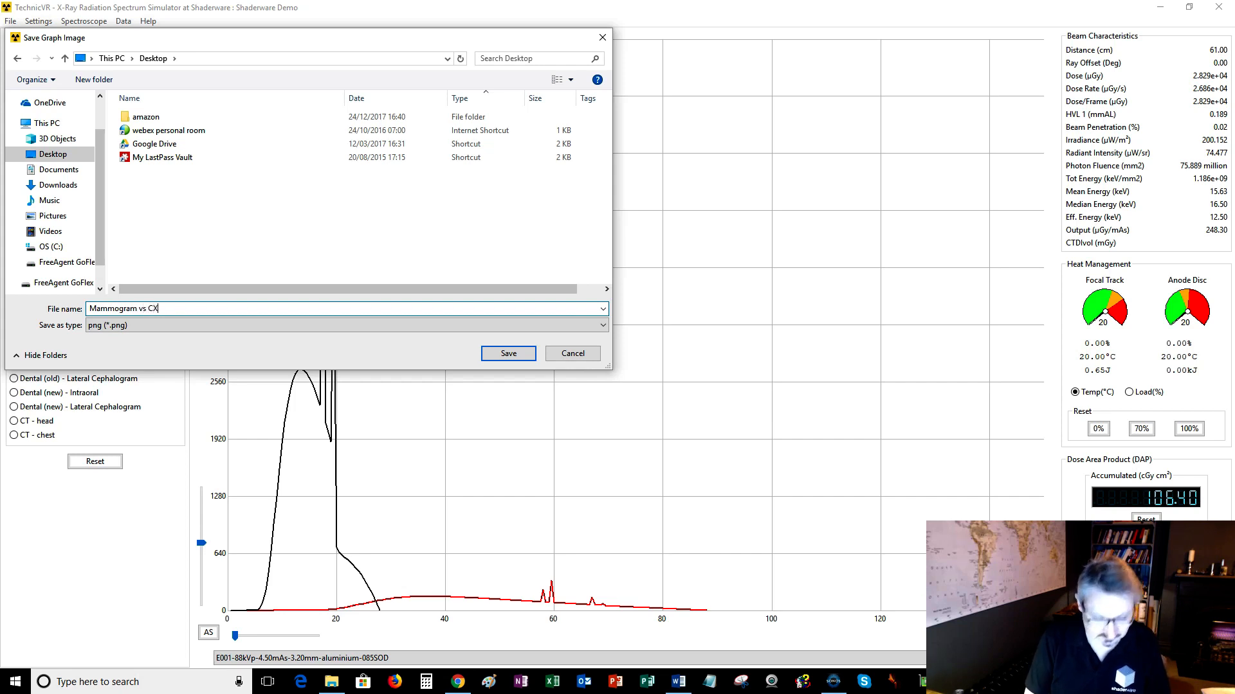
text(R)
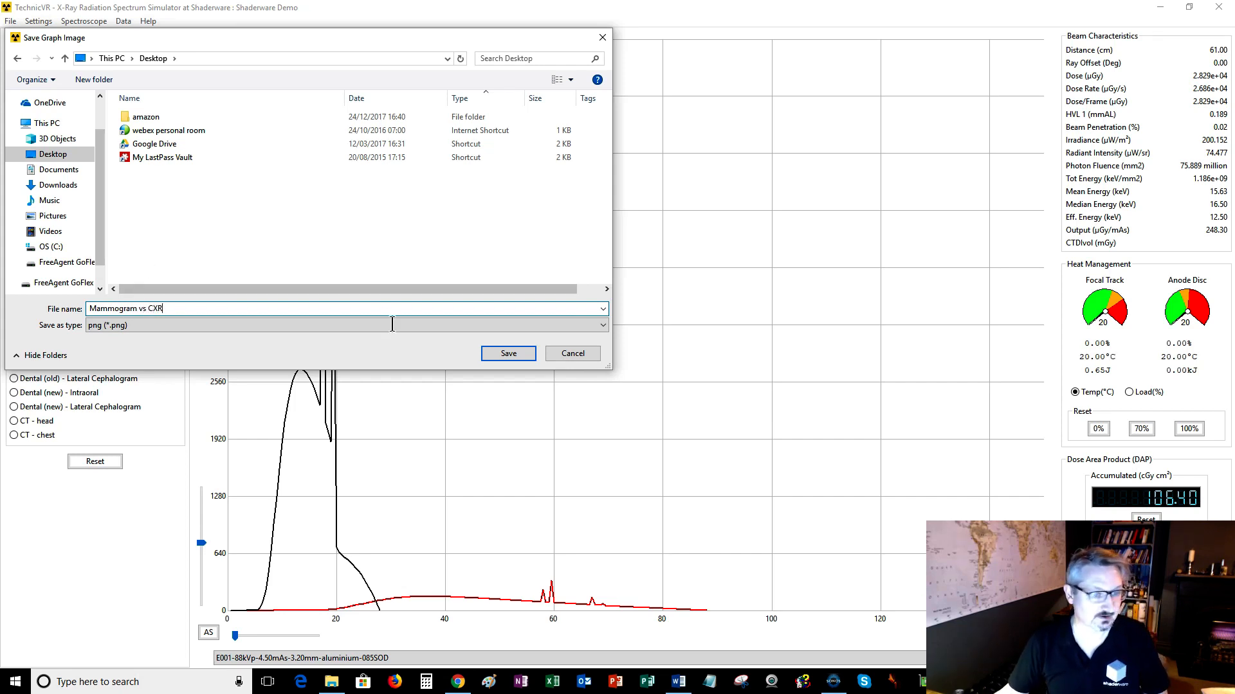
click(499, 356)
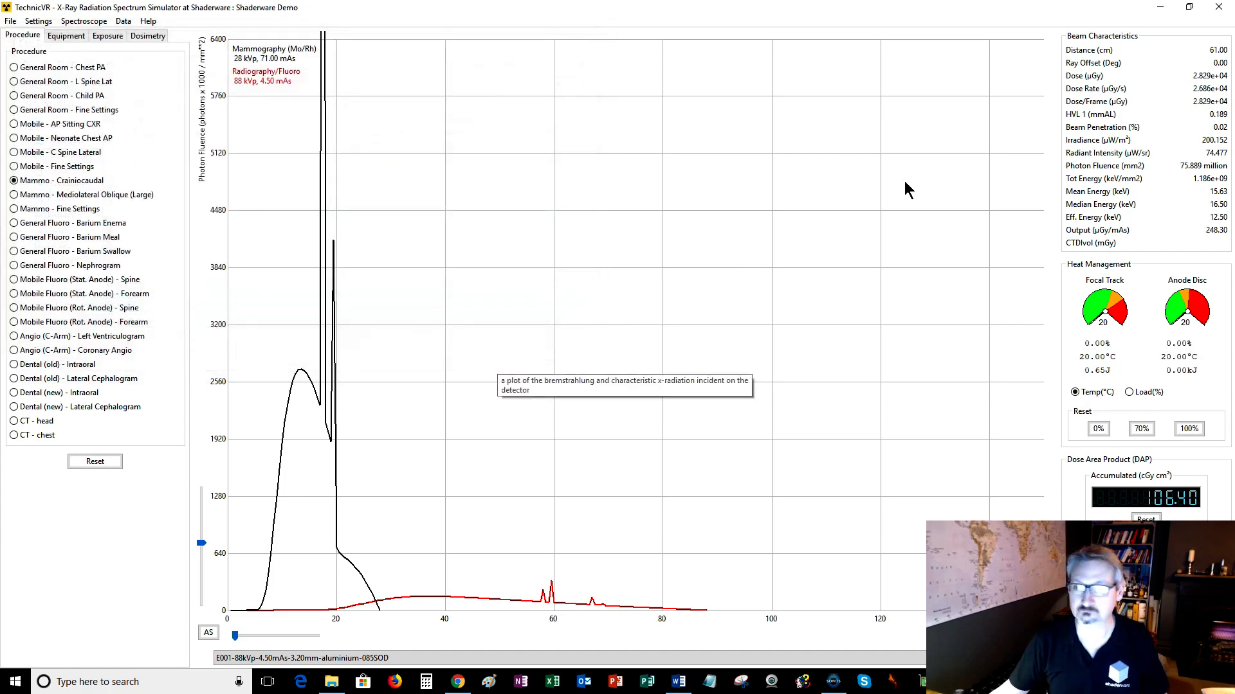
Minimize the simulator, move the saved Mammogram vs CXR image on the desktop, and open it for viewing before closing it.
click(1162, 9)
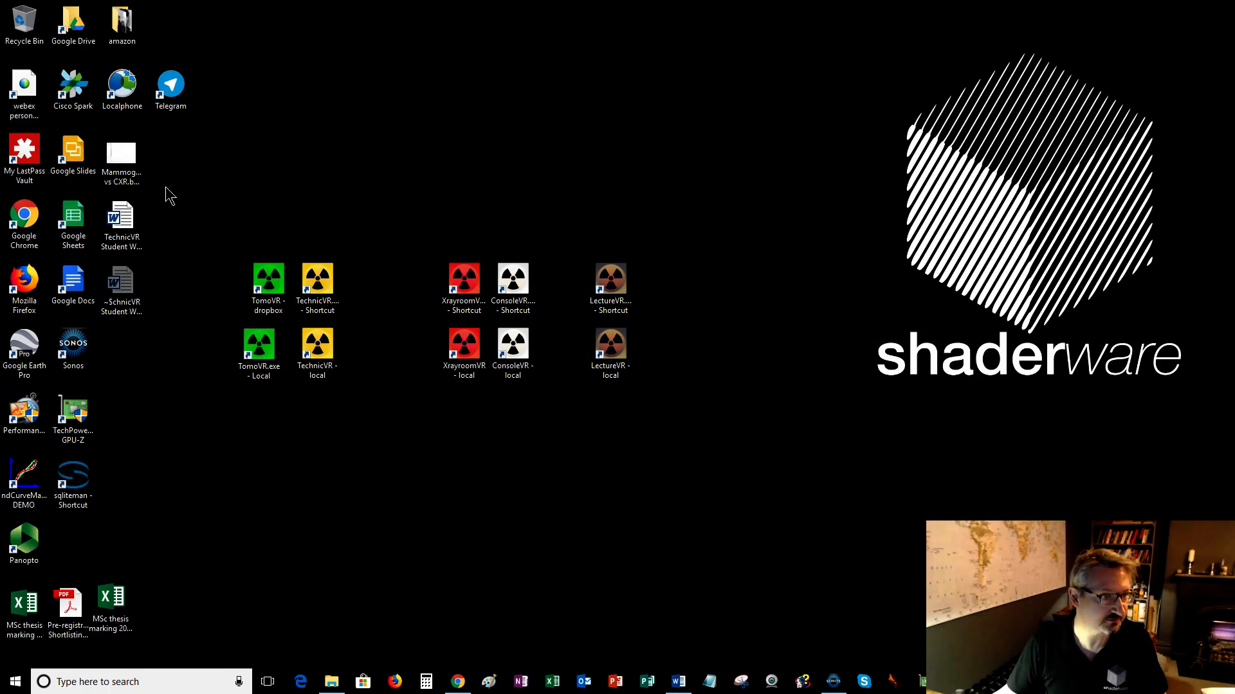
drag(131, 180, 528, 97)
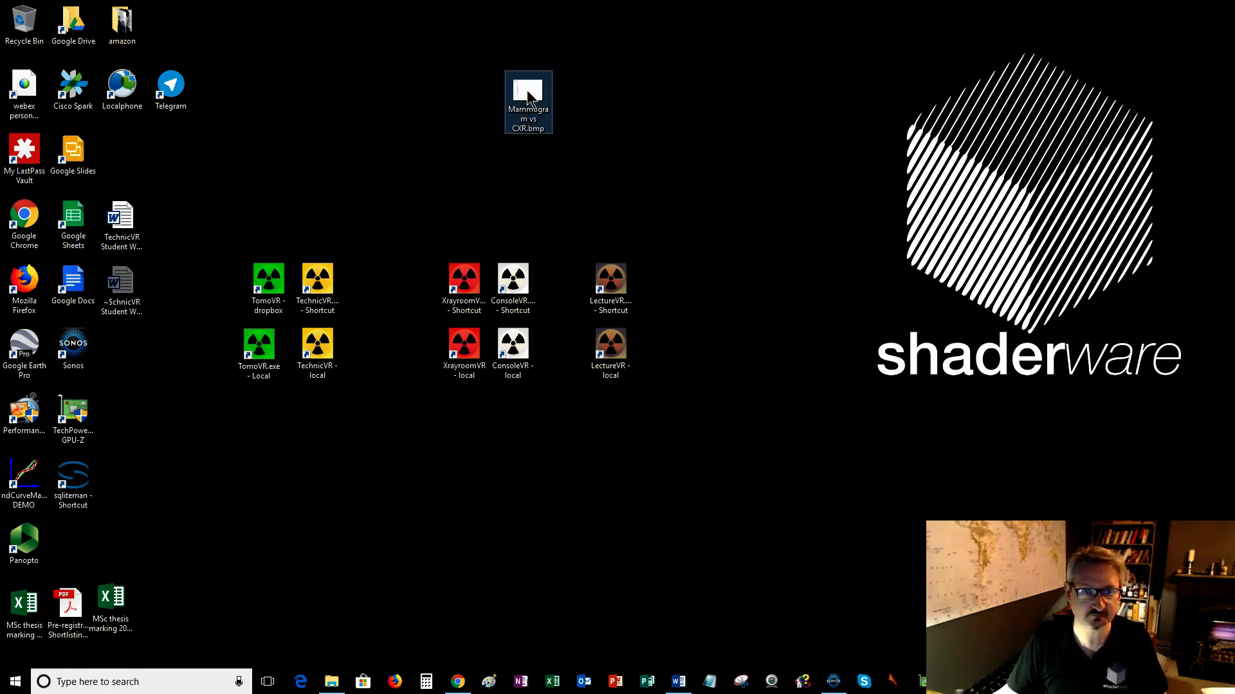
double_click(529, 96)
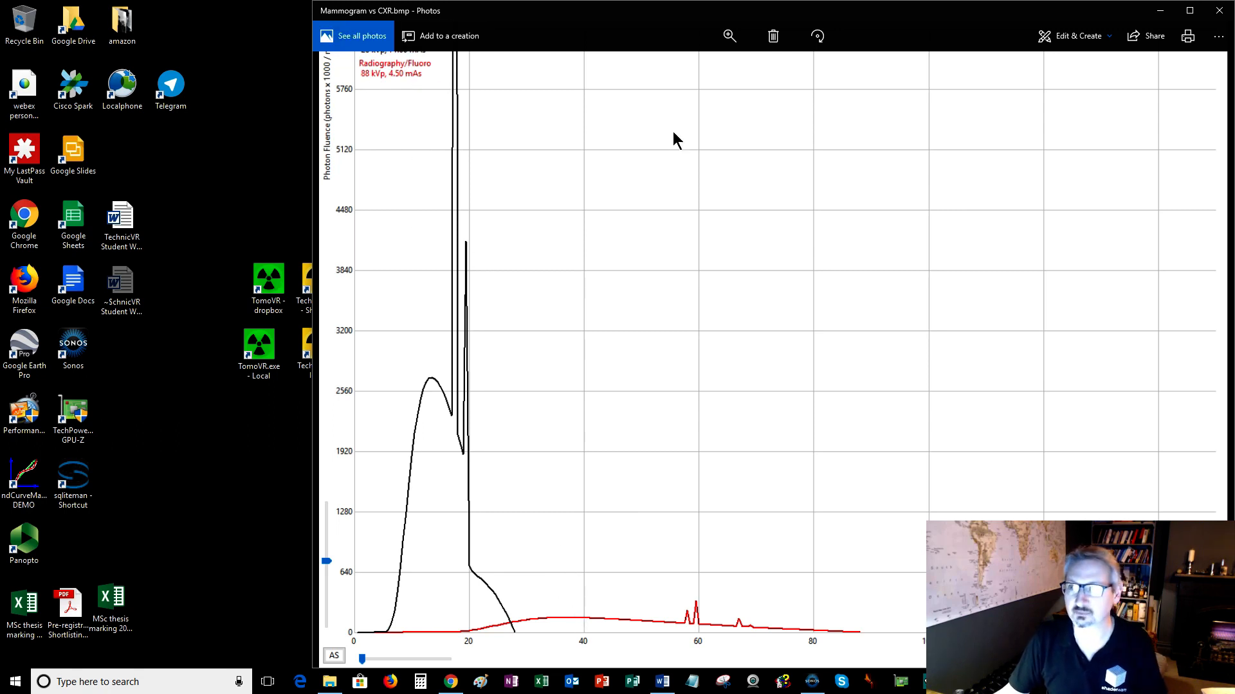
scroll(673, 133, up, 2)
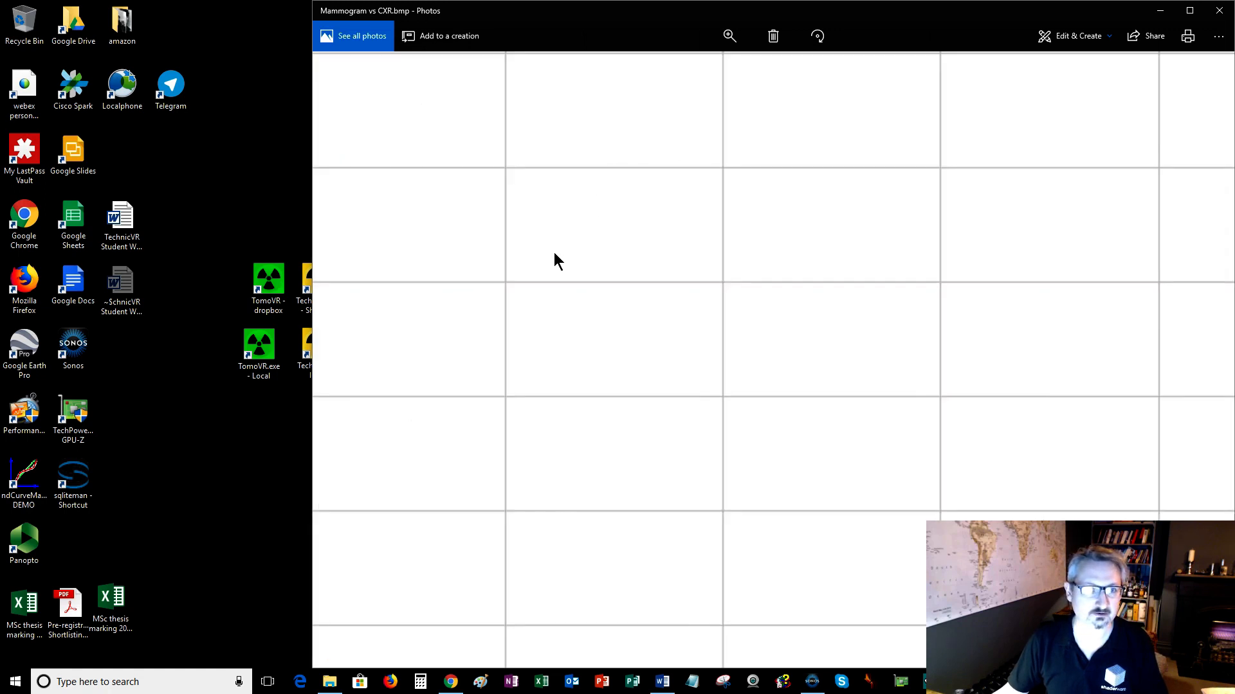
scroll(553, 257, down, 2)
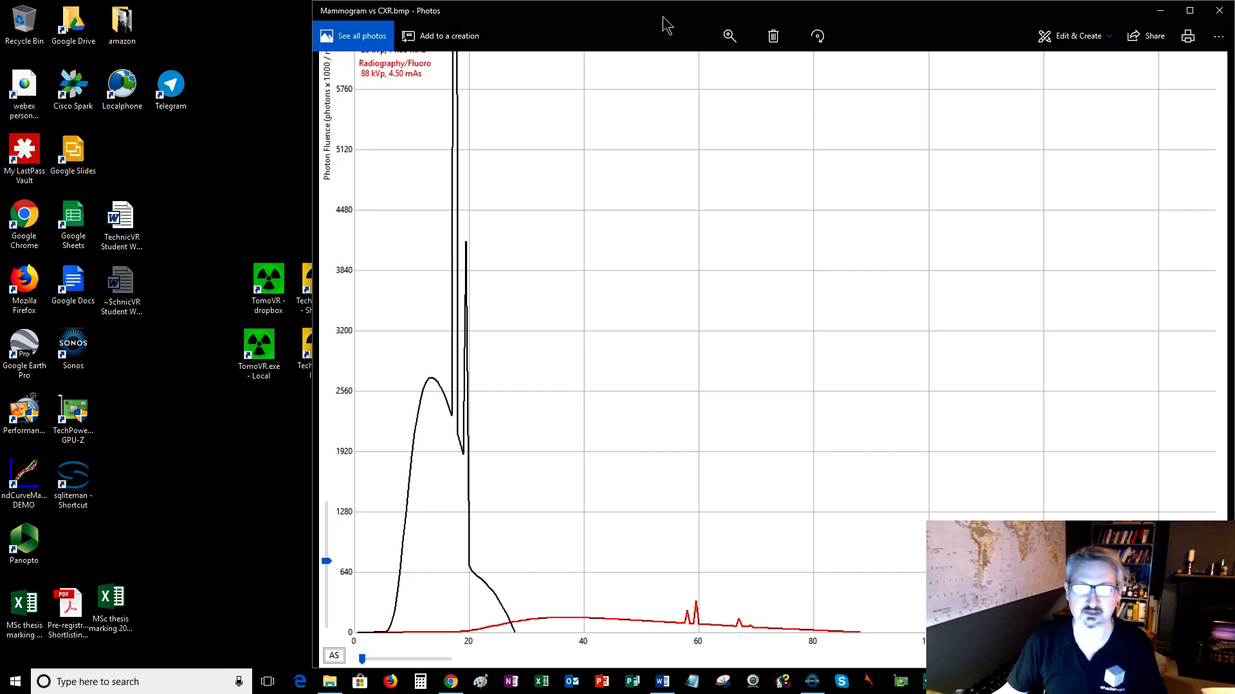
drag(662, 16, 663, 61)
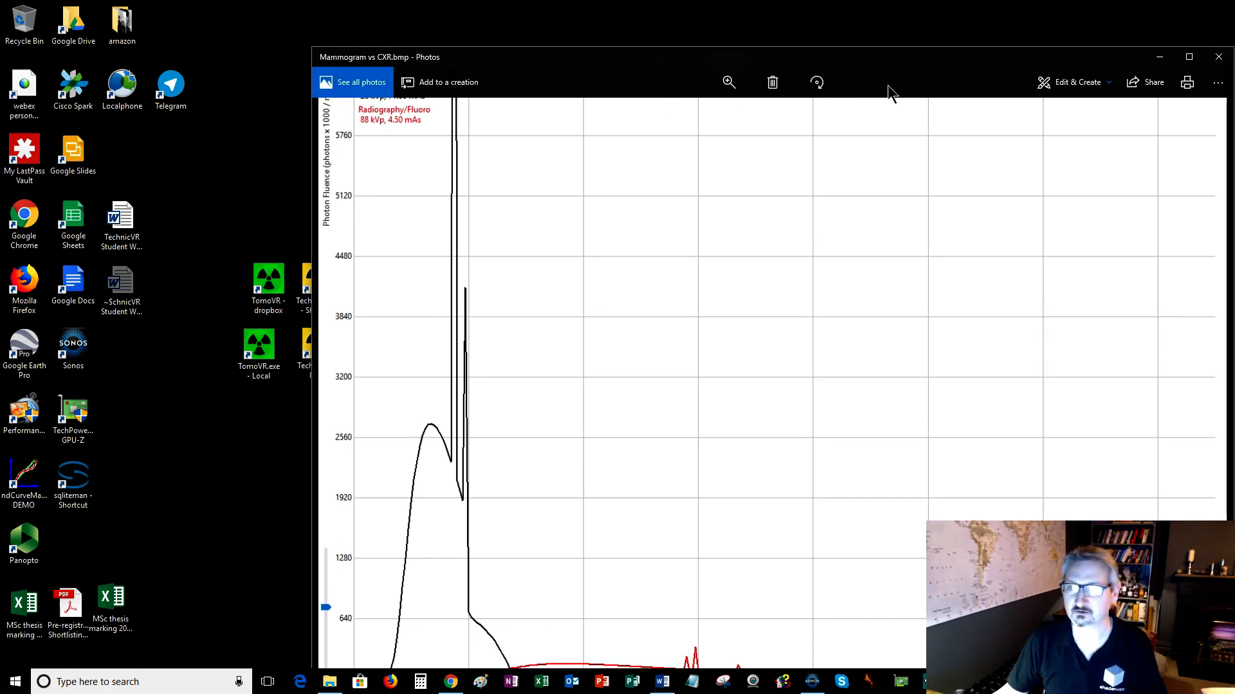
click(1220, 59)
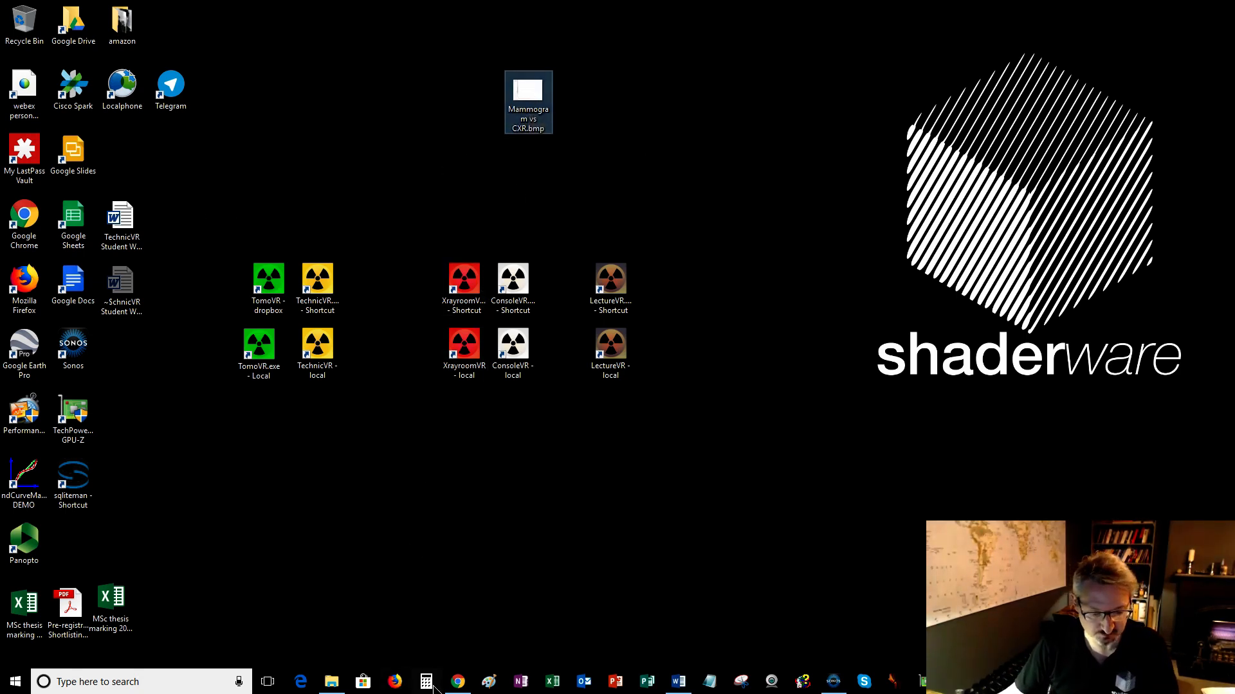
Switch to PowerPoint and create a blank presentation.
click(614, 685)
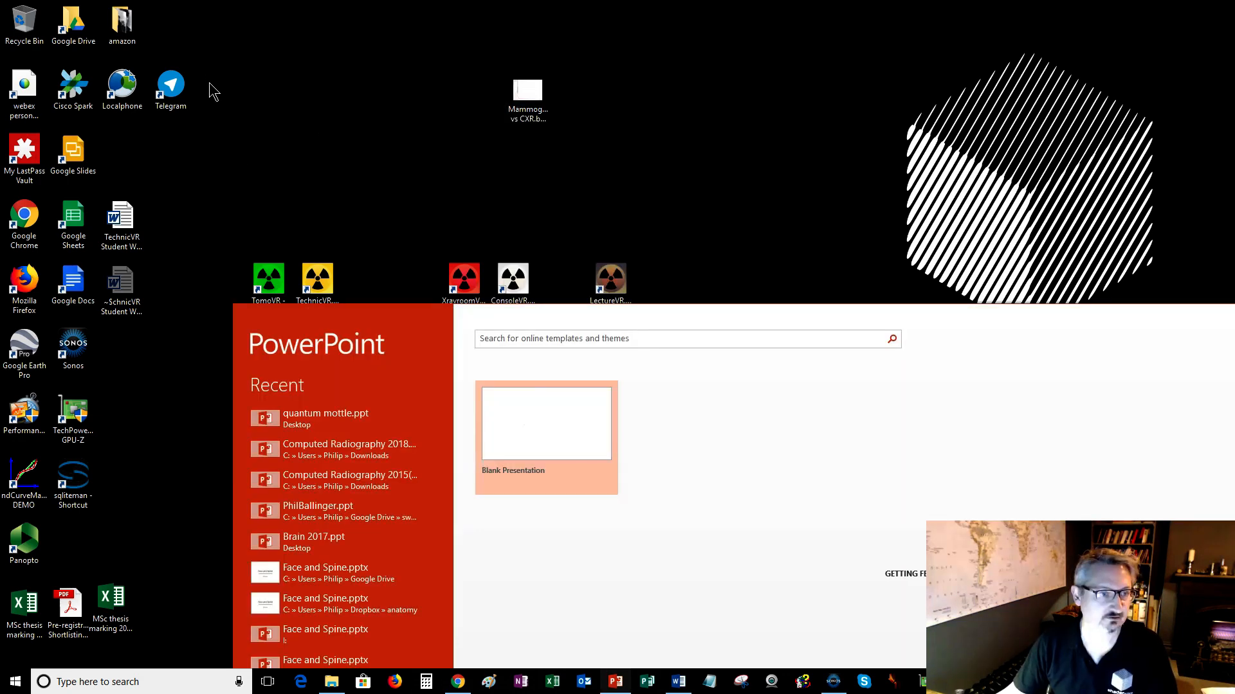
click(510, 447)
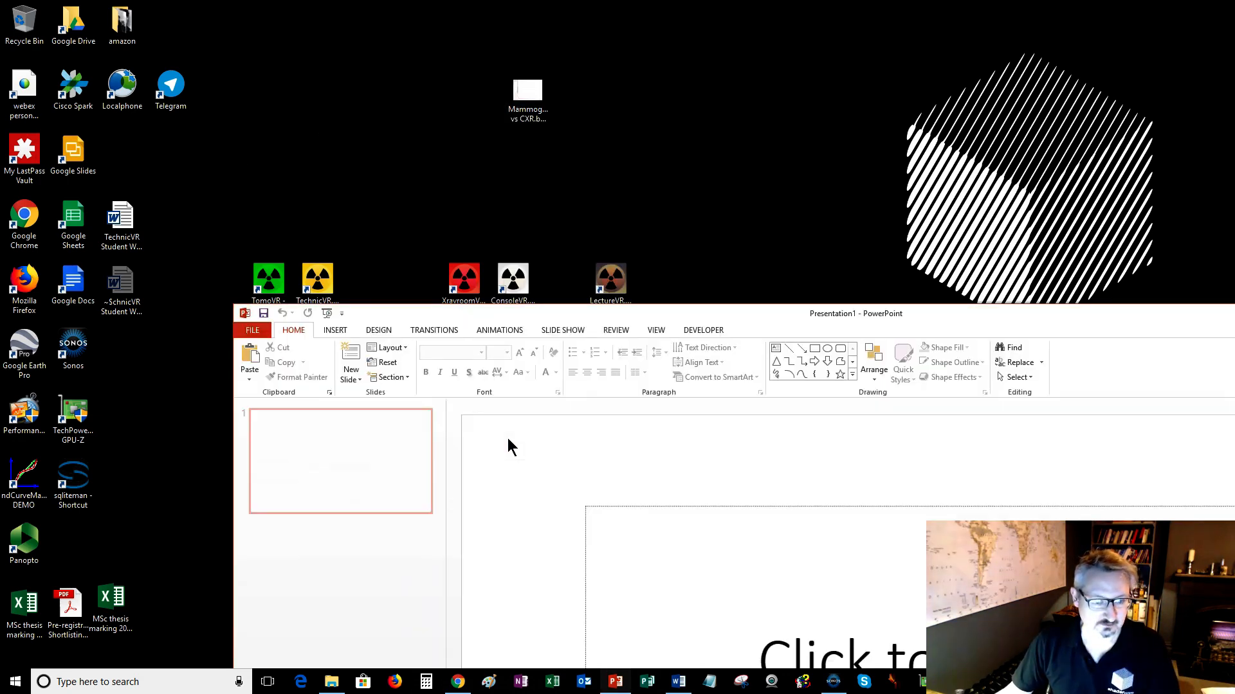
click(251, 330)
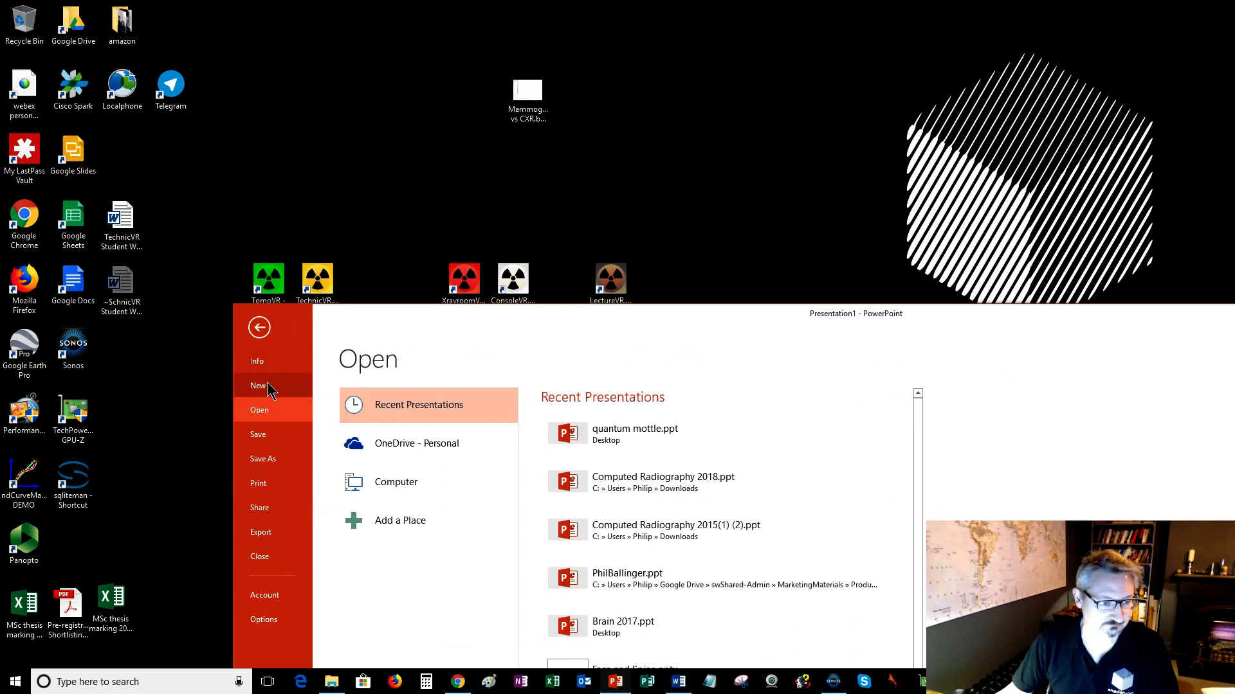
click(258, 327)
Insert the Mammogram vs CXR.bmp picture from the Desktop onto the first slide.
click(333, 330)
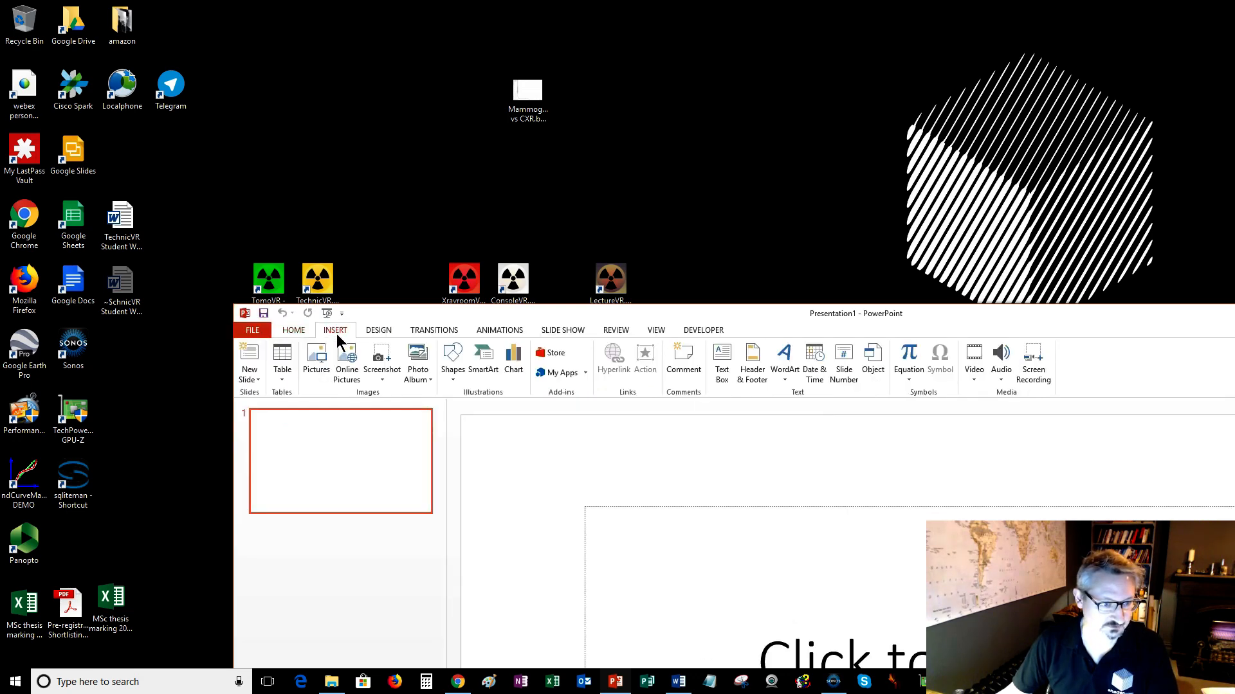
click(314, 368)
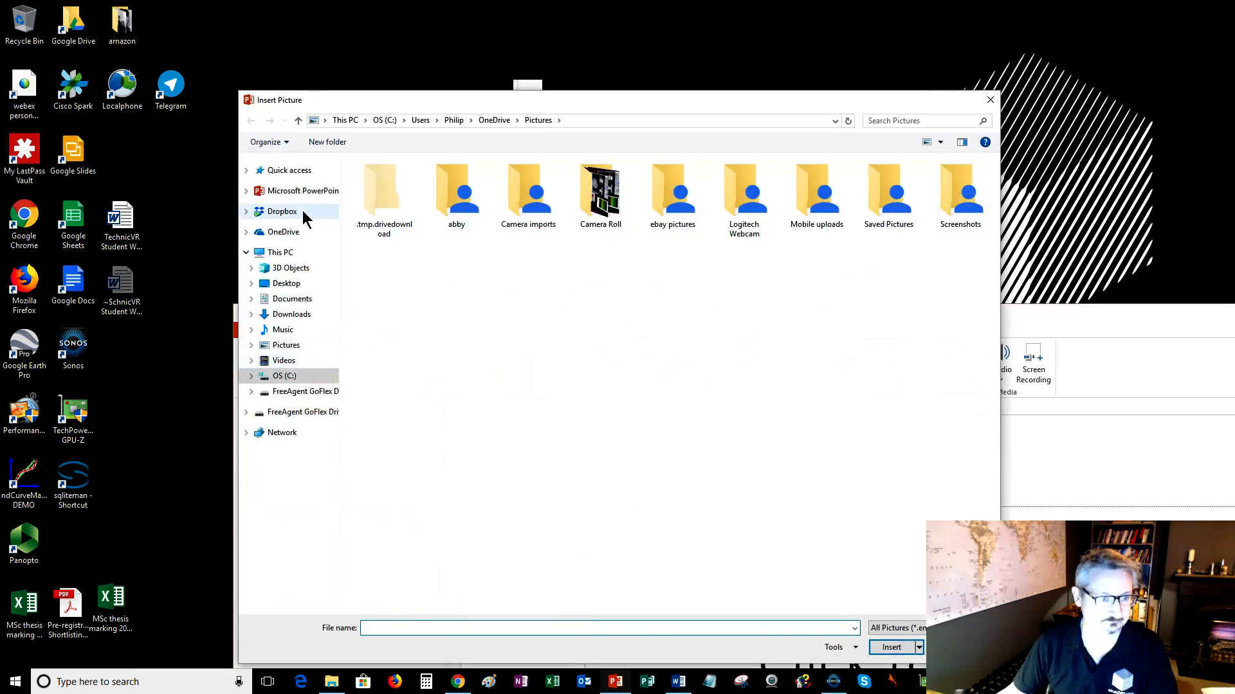
click(282, 284)
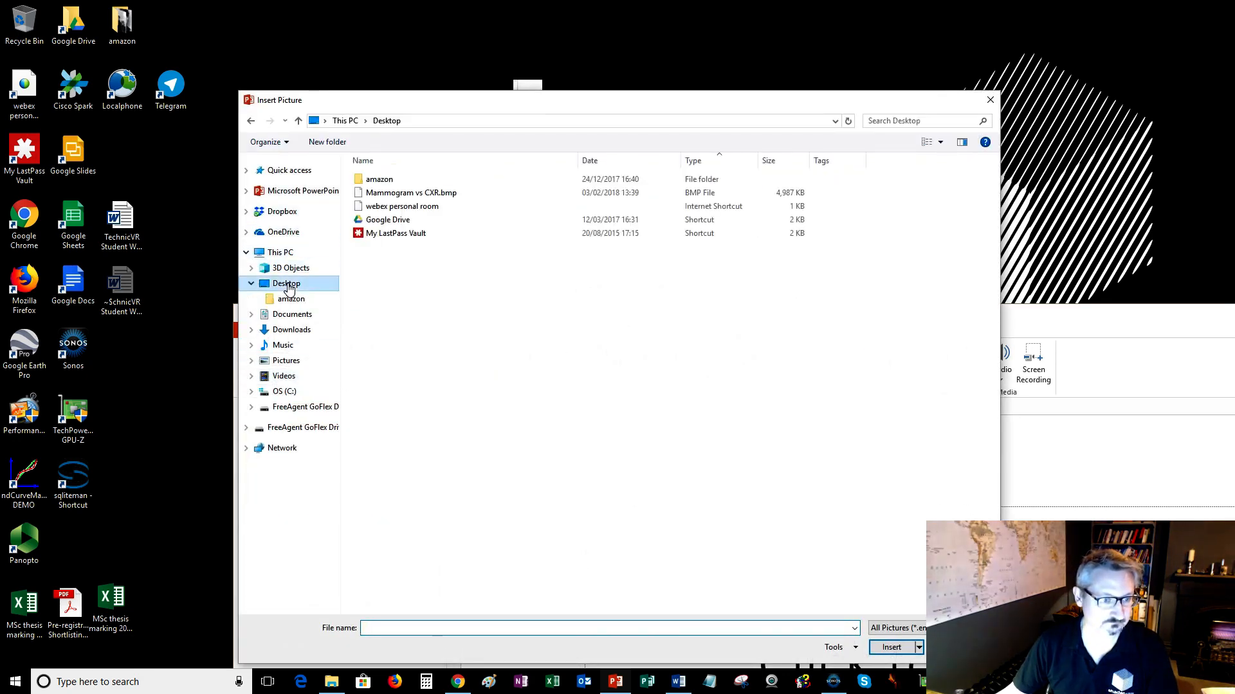
double_click(386, 194)
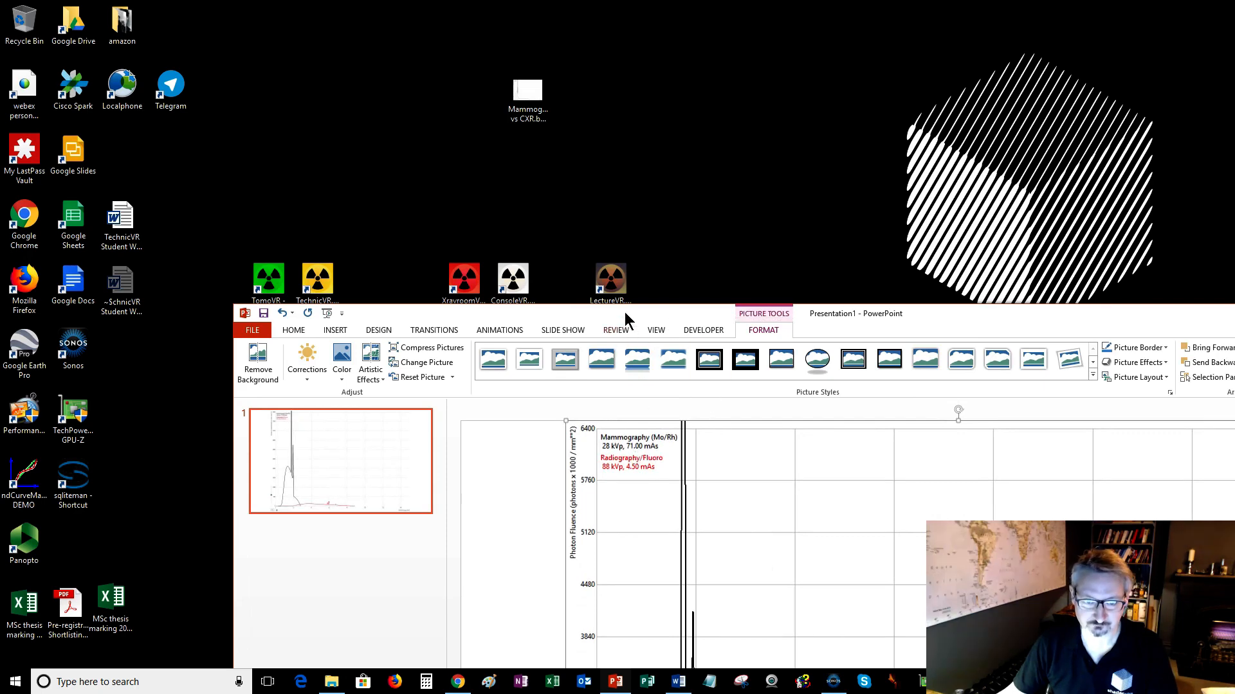
Close PowerPoint without saving the presentation.
drag(623, 327, 524, 7)
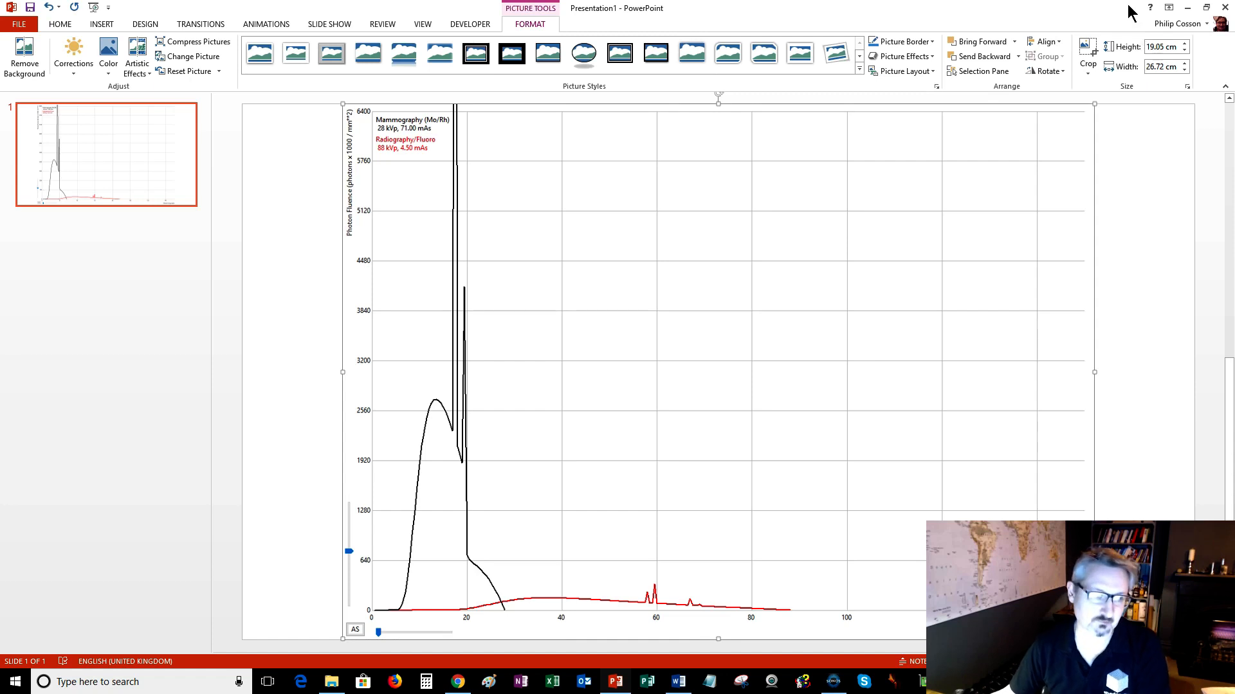
click(1224, 13)
click(612, 353)
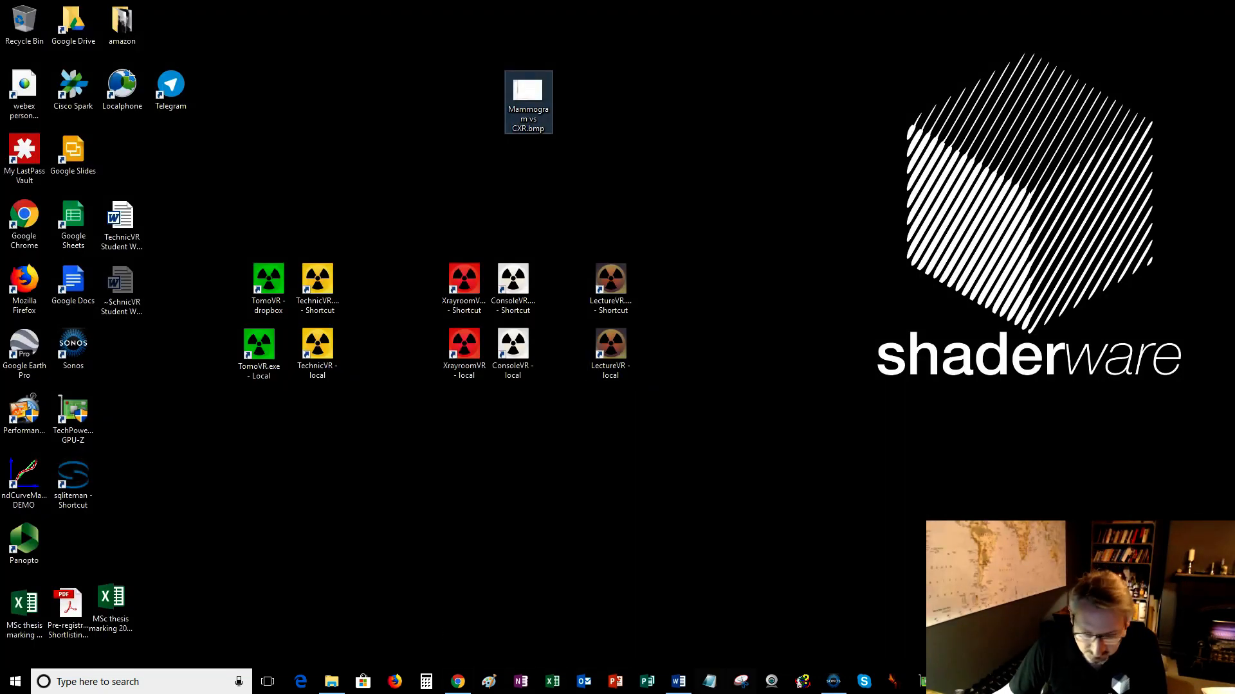
Export the spectroscope data from the simulator to the Desktop as the CSV file "rosa_spectrum mammogram.csv".
click(955, 682)
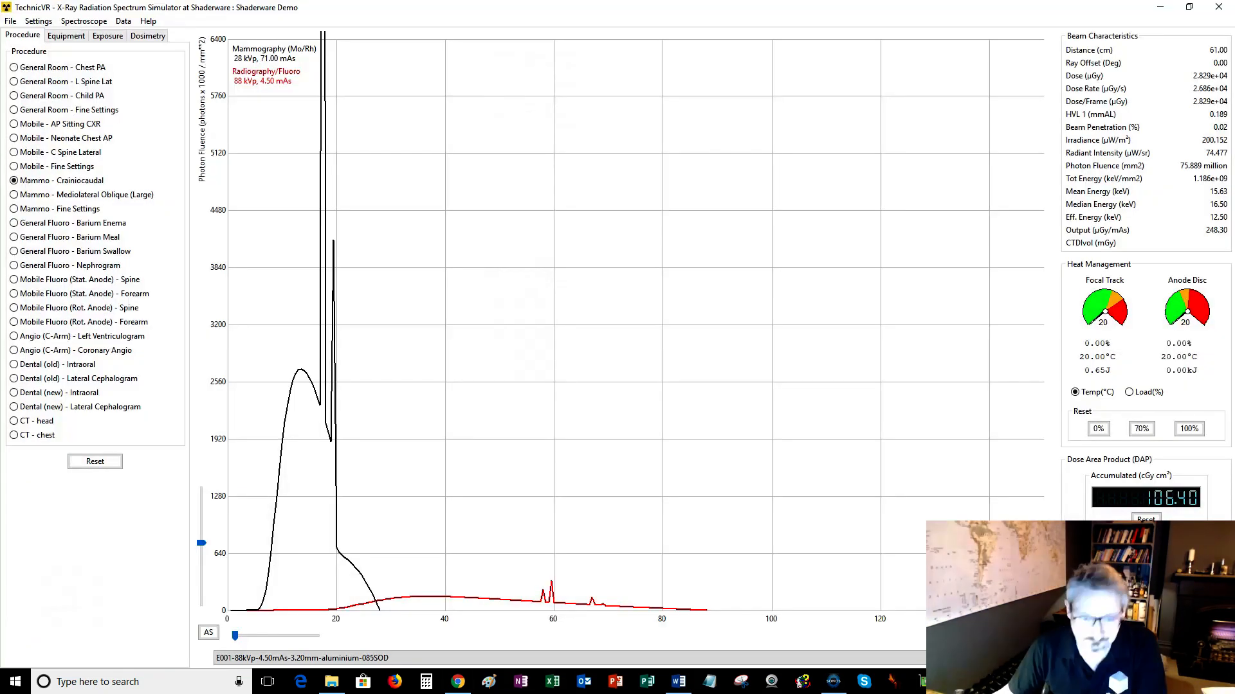
click(10, 21)
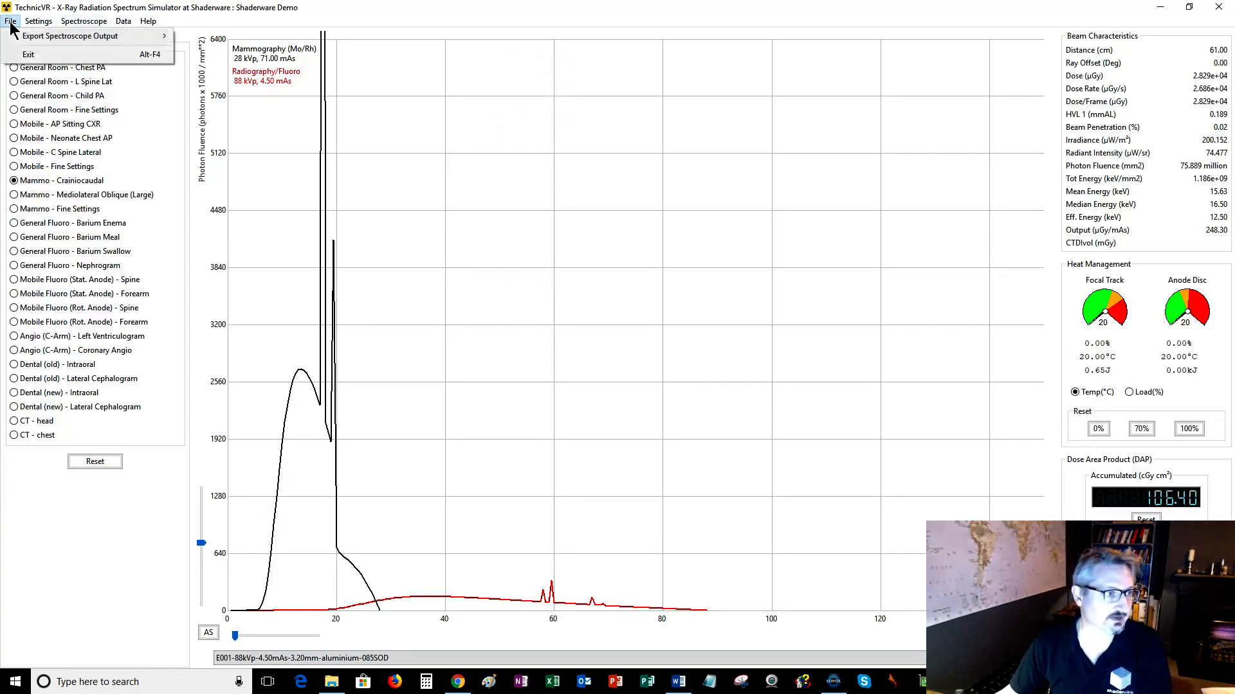
mouse_move(48, 37)
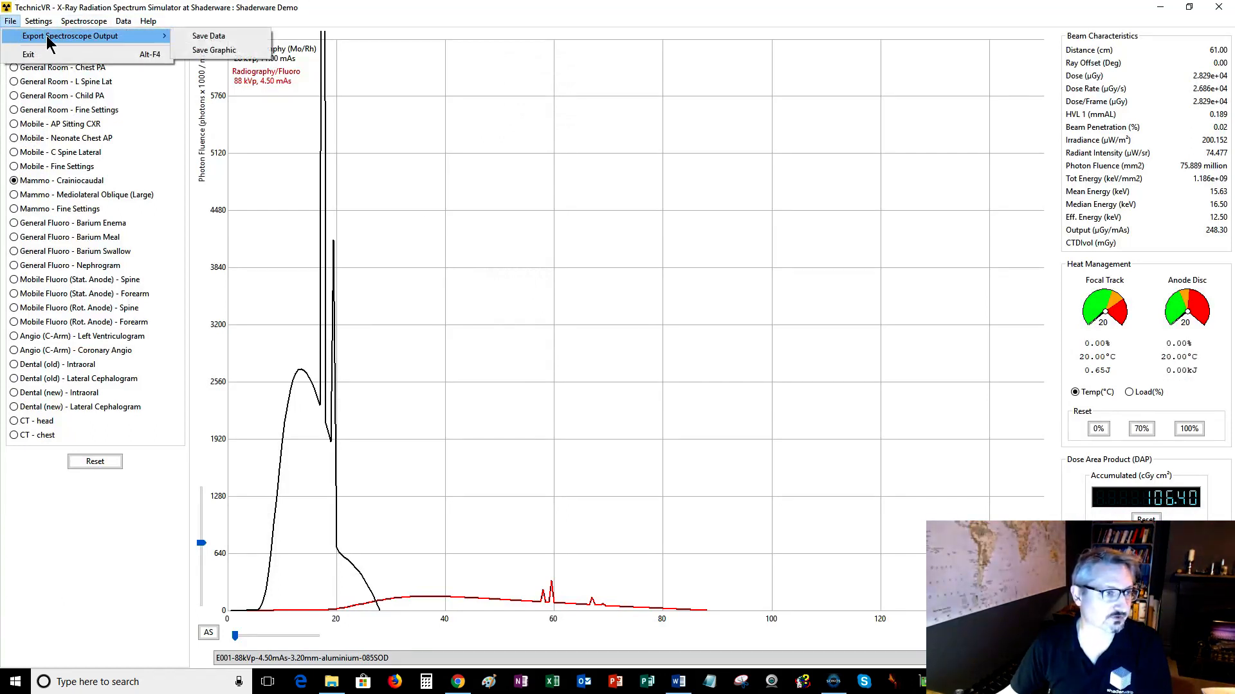
click(225, 37)
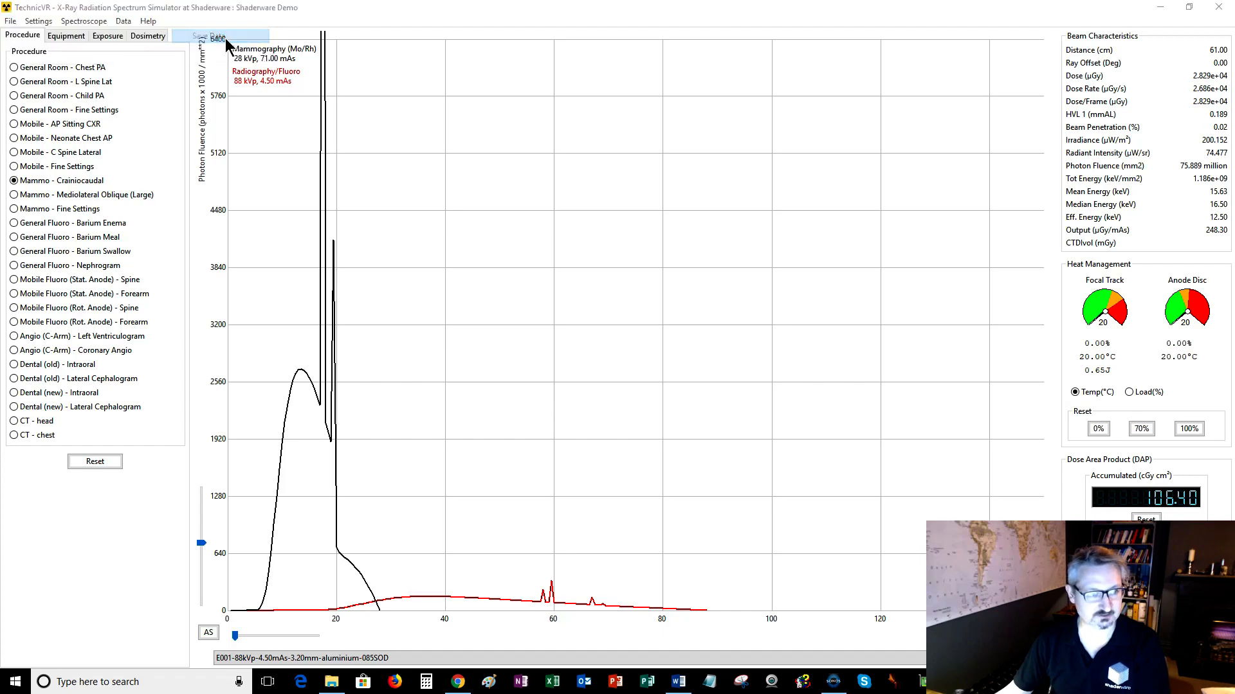
click(79, 154)
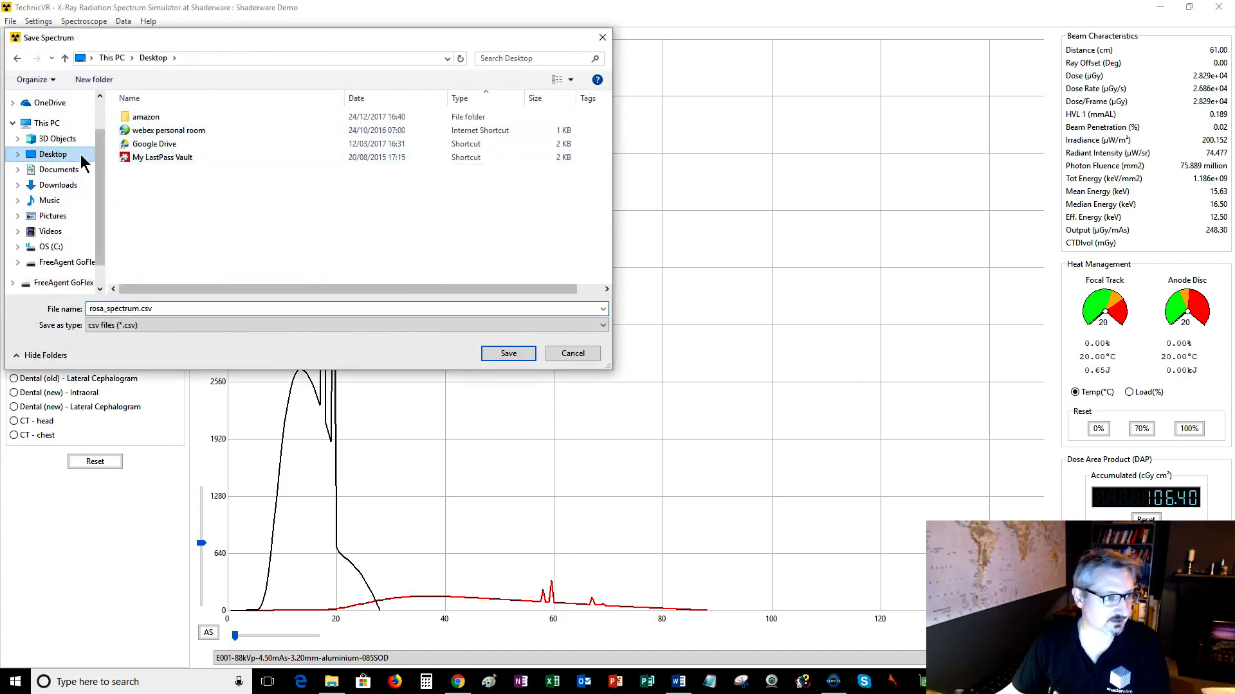
double_click(97, 312)
click(114, 315)
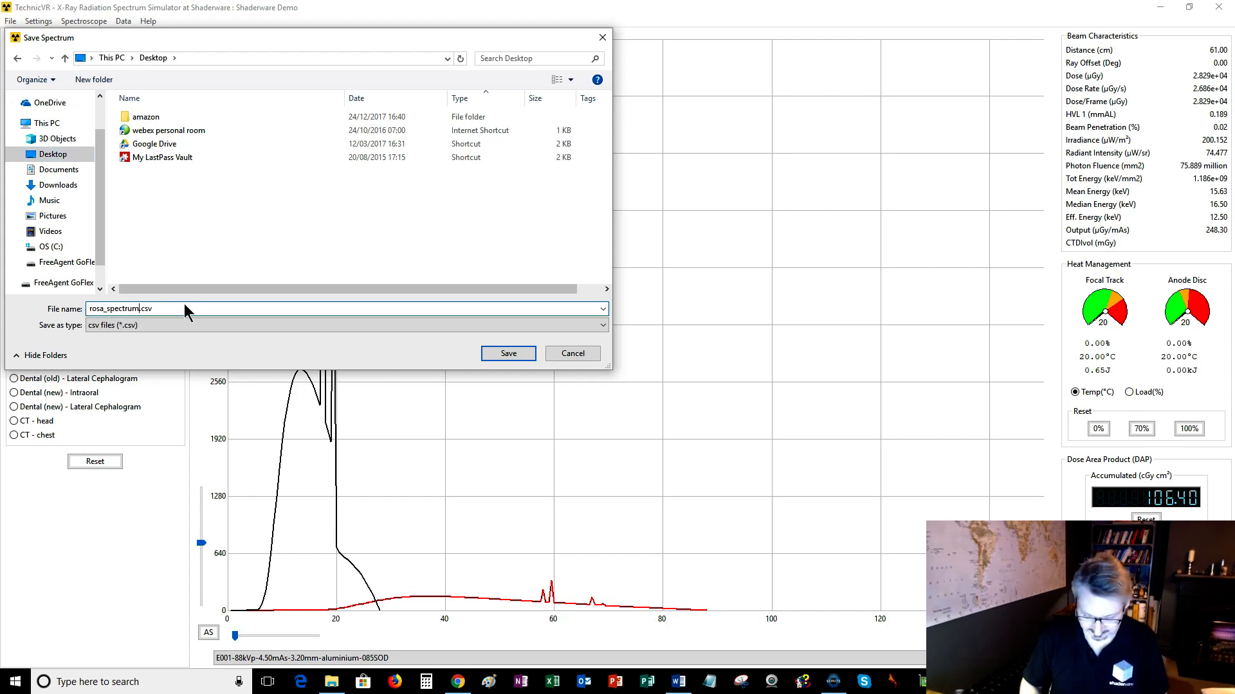
text(mammogram)
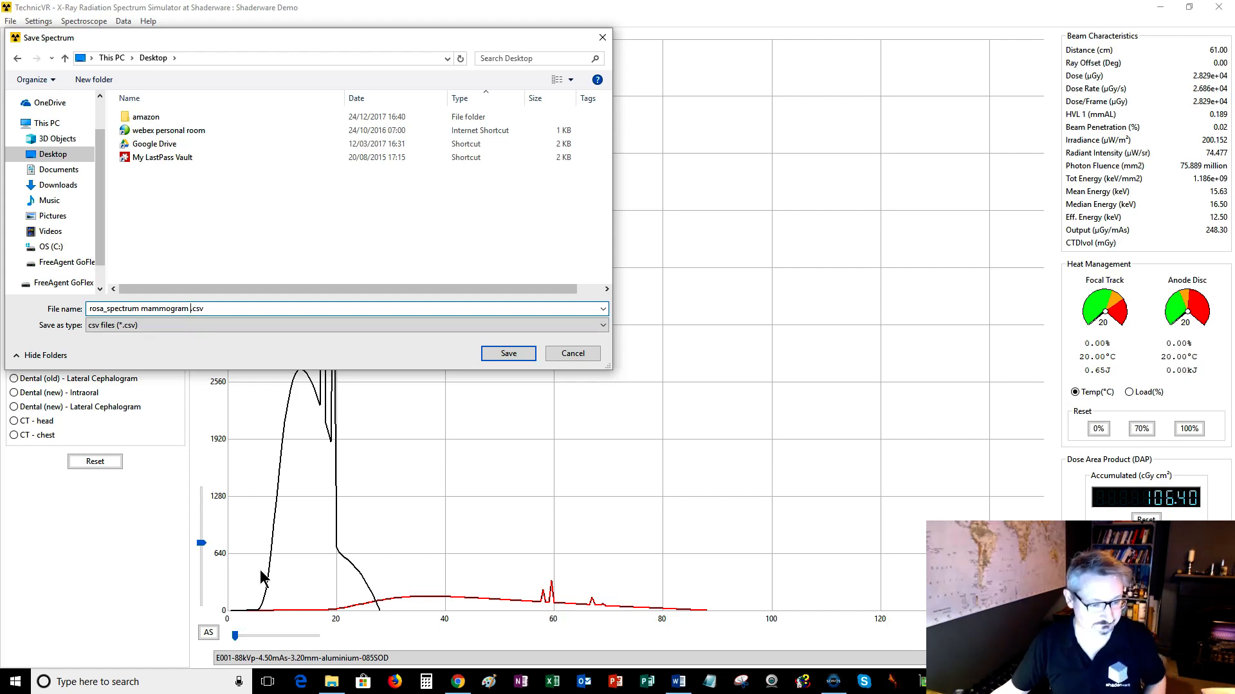
key(BackSpace)
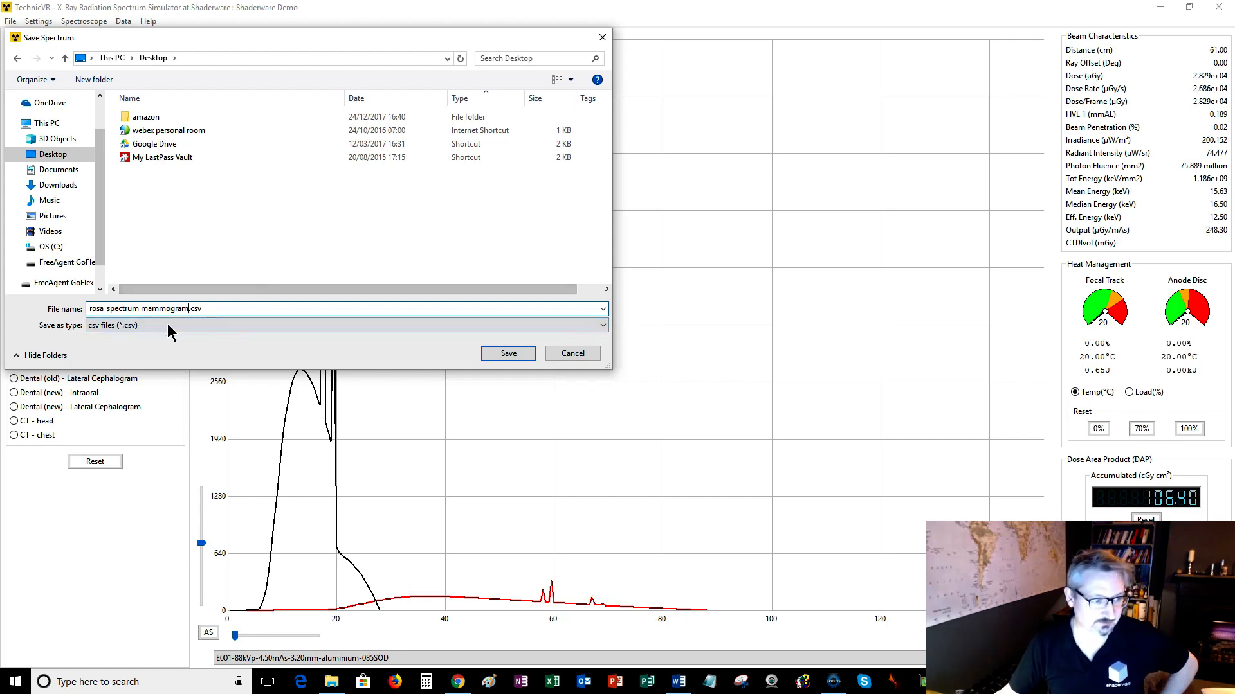
click(95, 326)
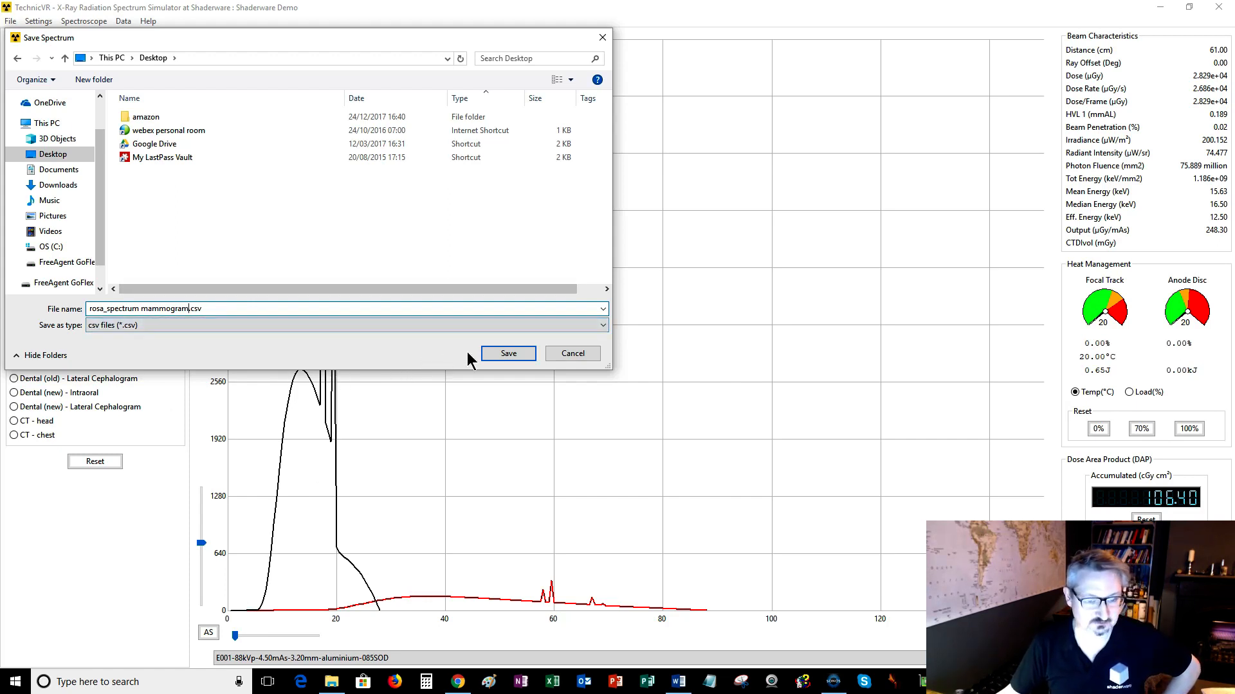
click(507, 354)
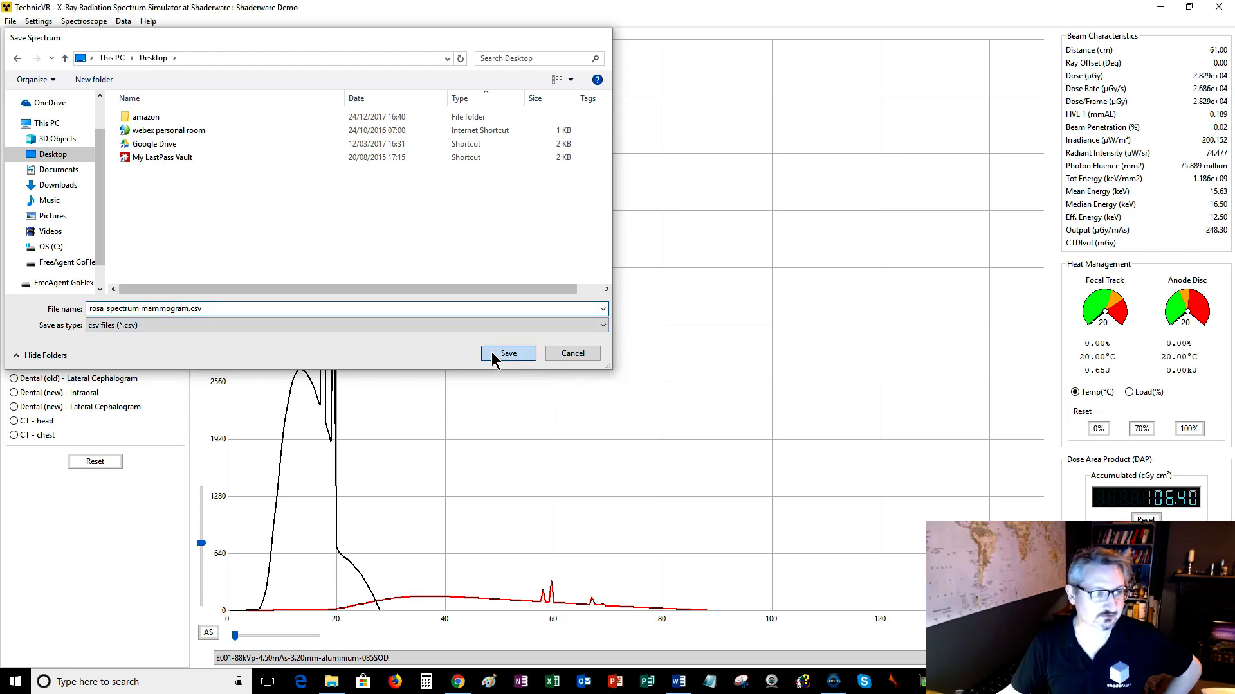
Minimize the simulator and open the exported rosa_spectrum mammogram.csv file from the desktop in Excel.
click(1160, 7)
click(124, 157)
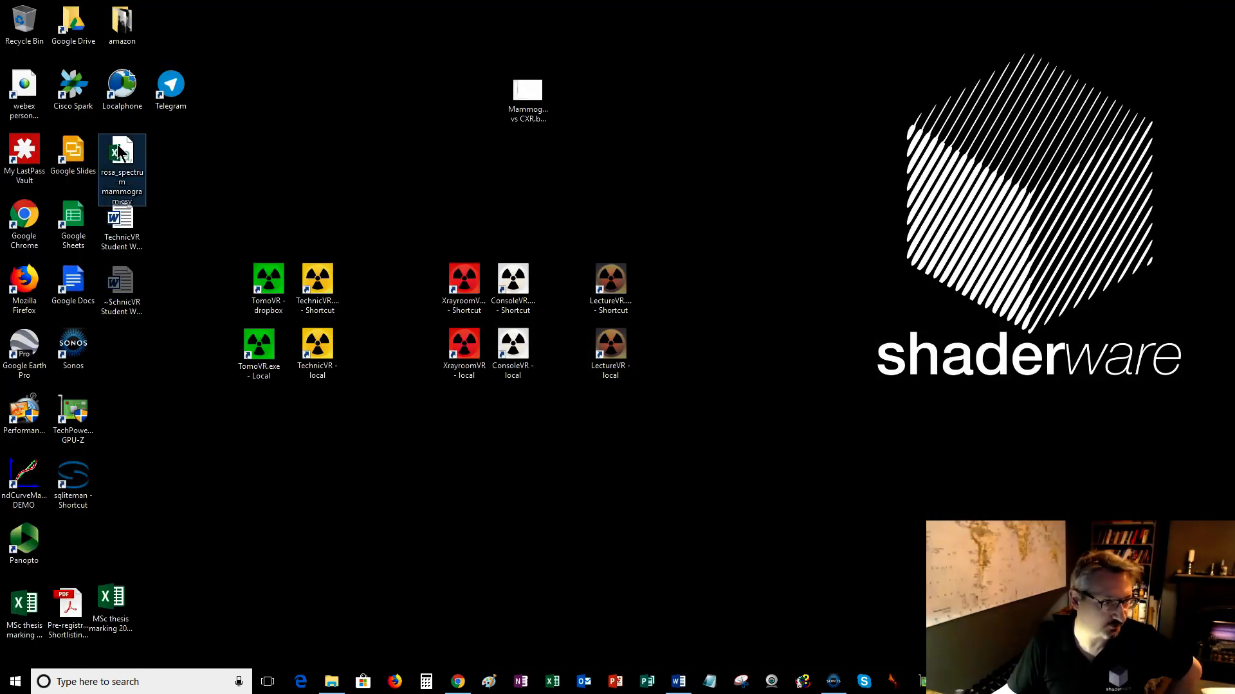
double_click(125, 158)
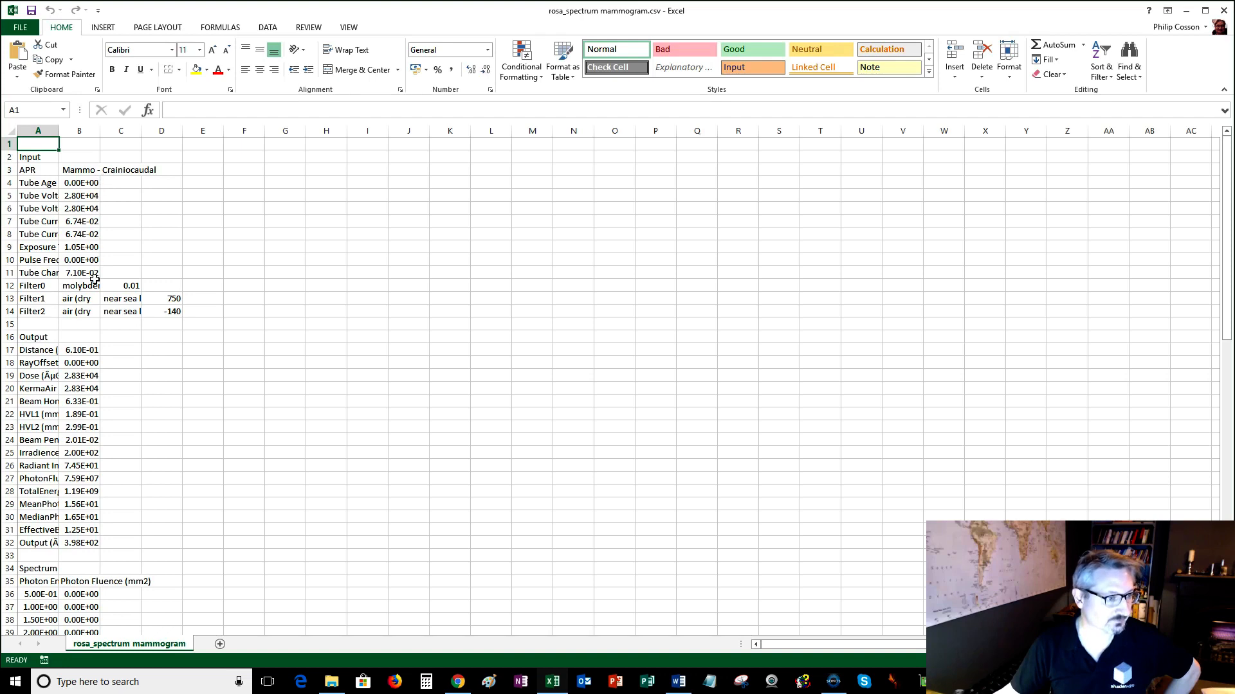
Autofit column A, scroll through the exported parameters and spectrum values, and close Excel without saving.
double_click(60, 135)
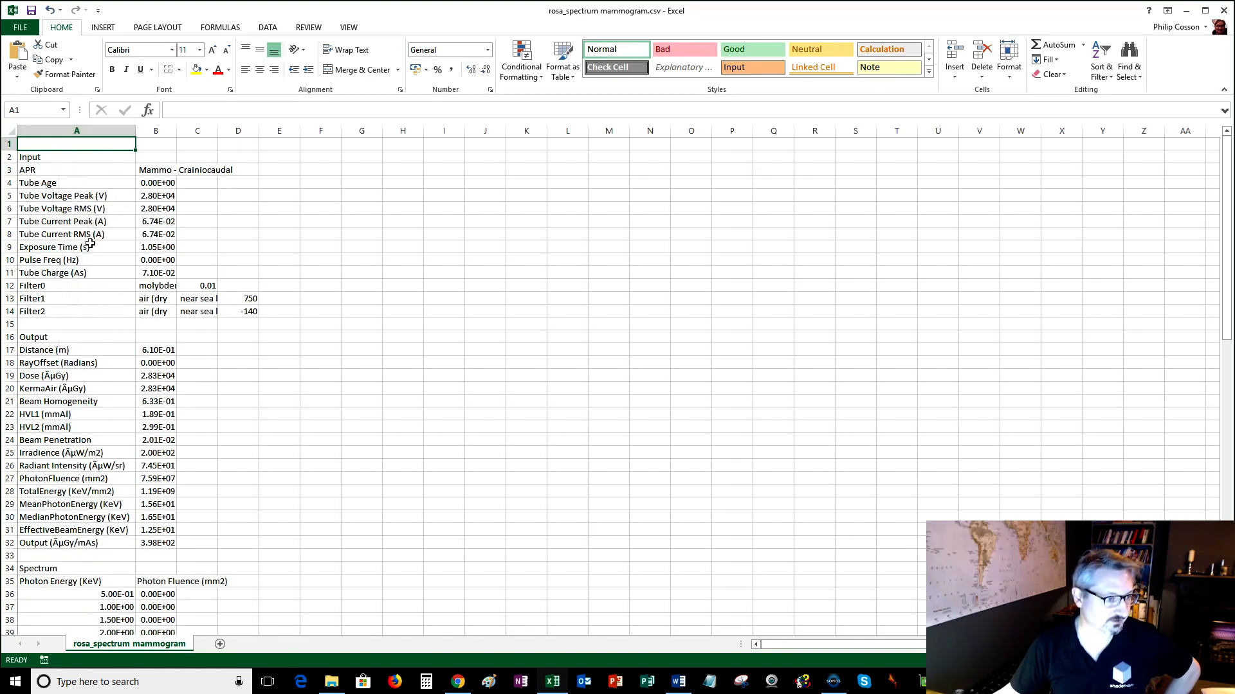
click(91, 318)
scroll(91, 318, down, 2)
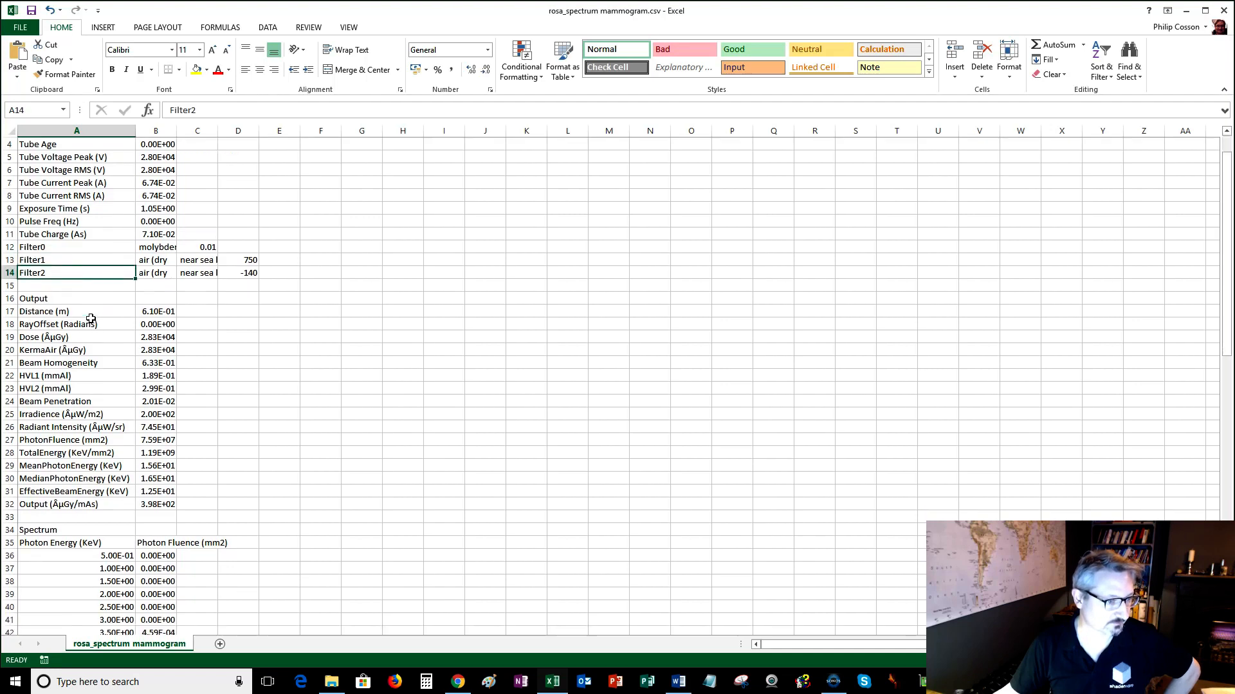
scroll(91, 319, down, 1)
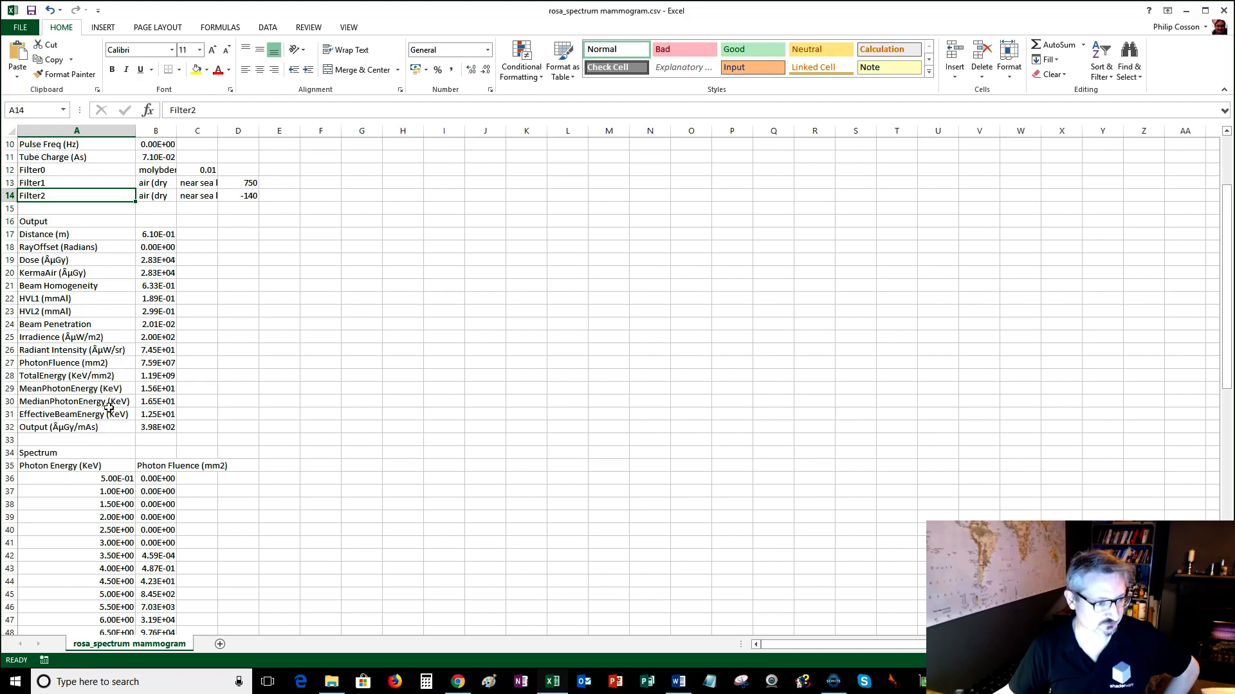
scroll(110, 422, down, 5)
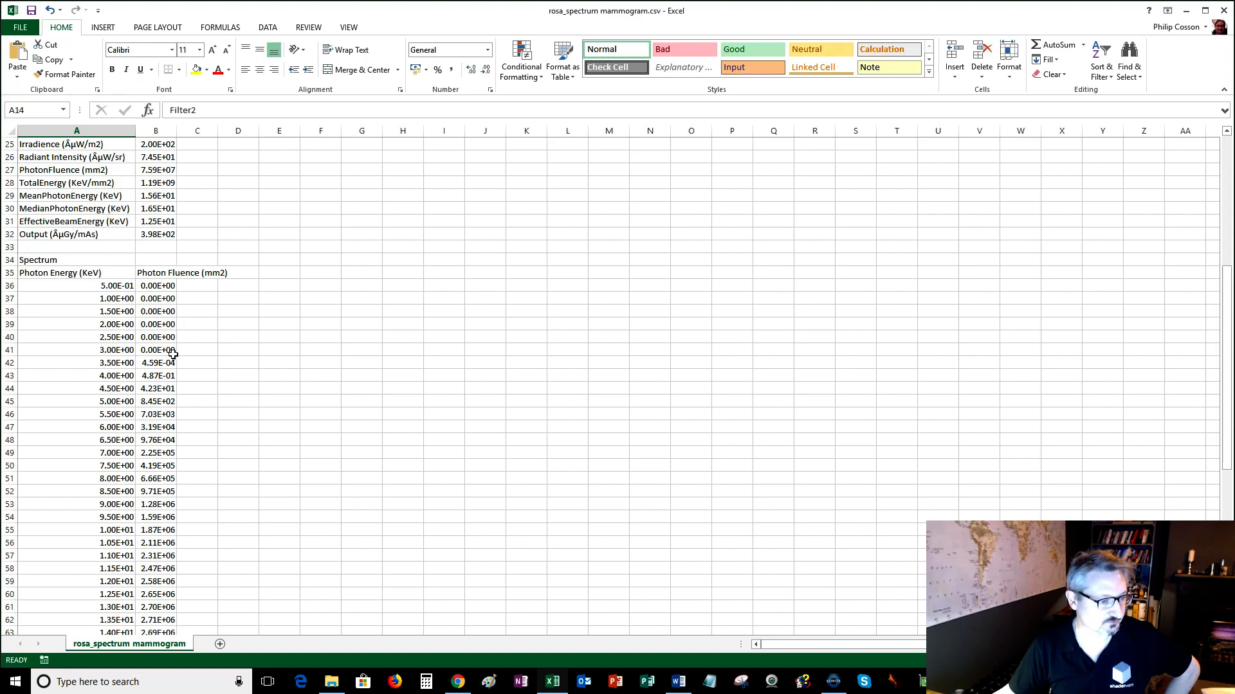
scroll(97, 357, down, 15)
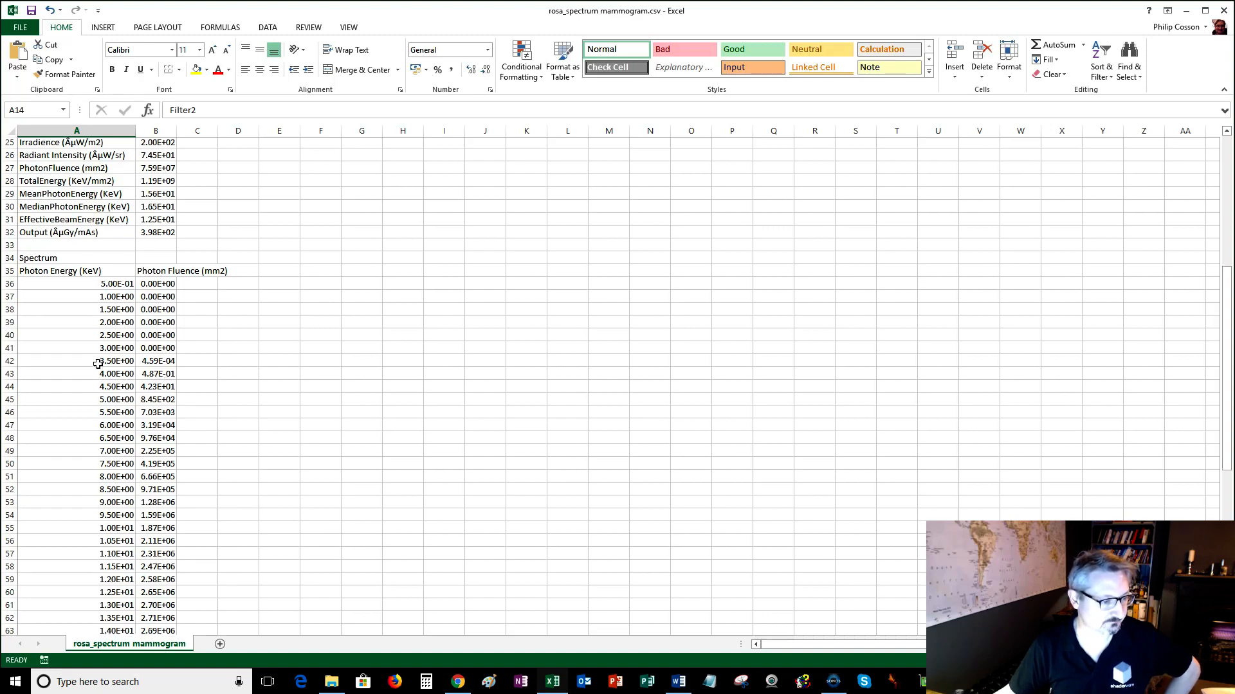
scroll(98, 364, up, 14)
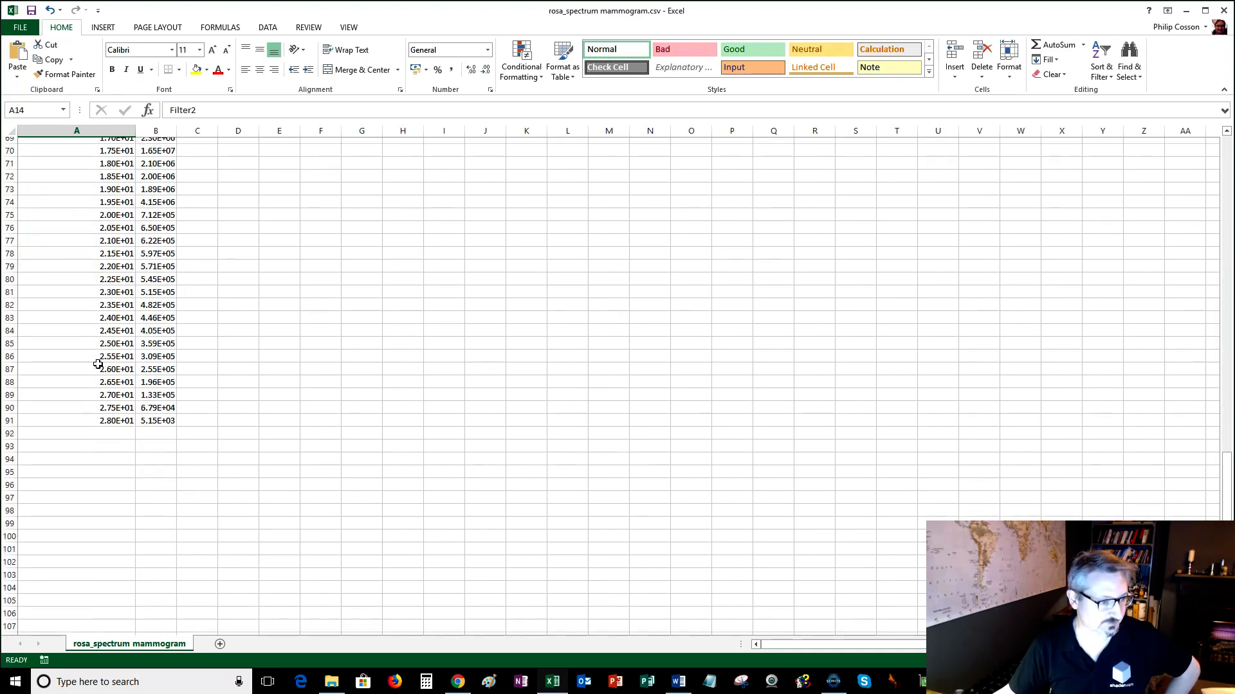
scroll(97, 364, up, 9)
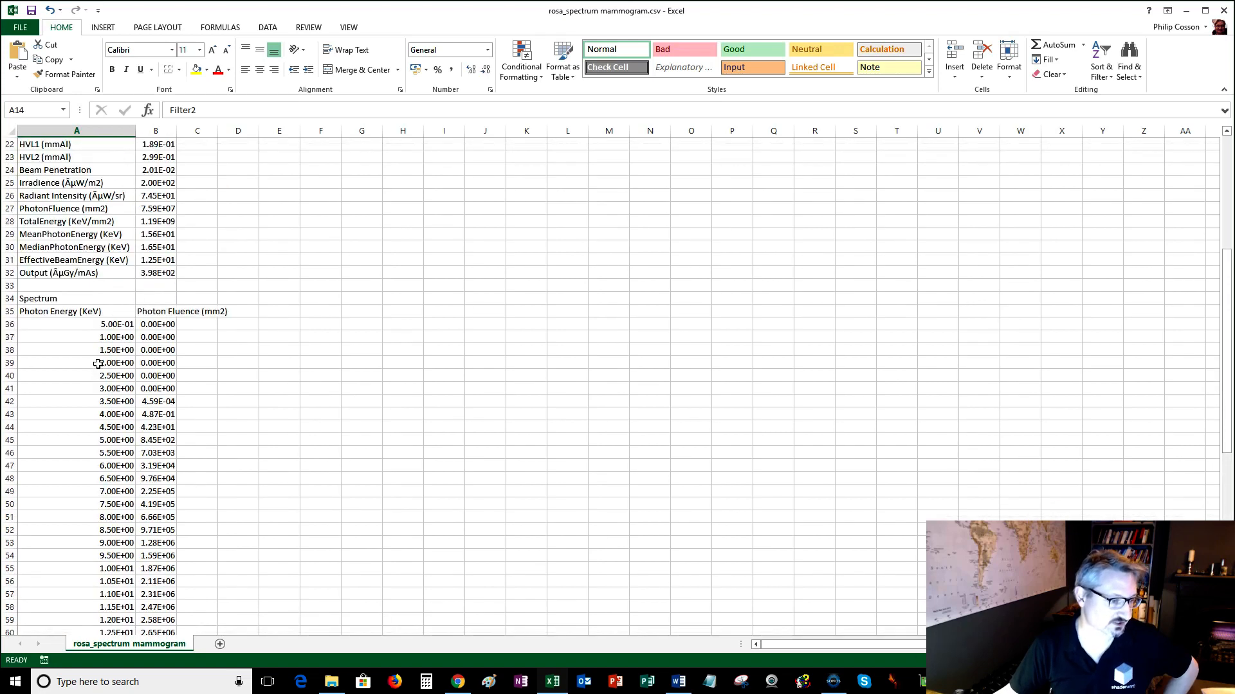
scroll(98, 364, down, 11)
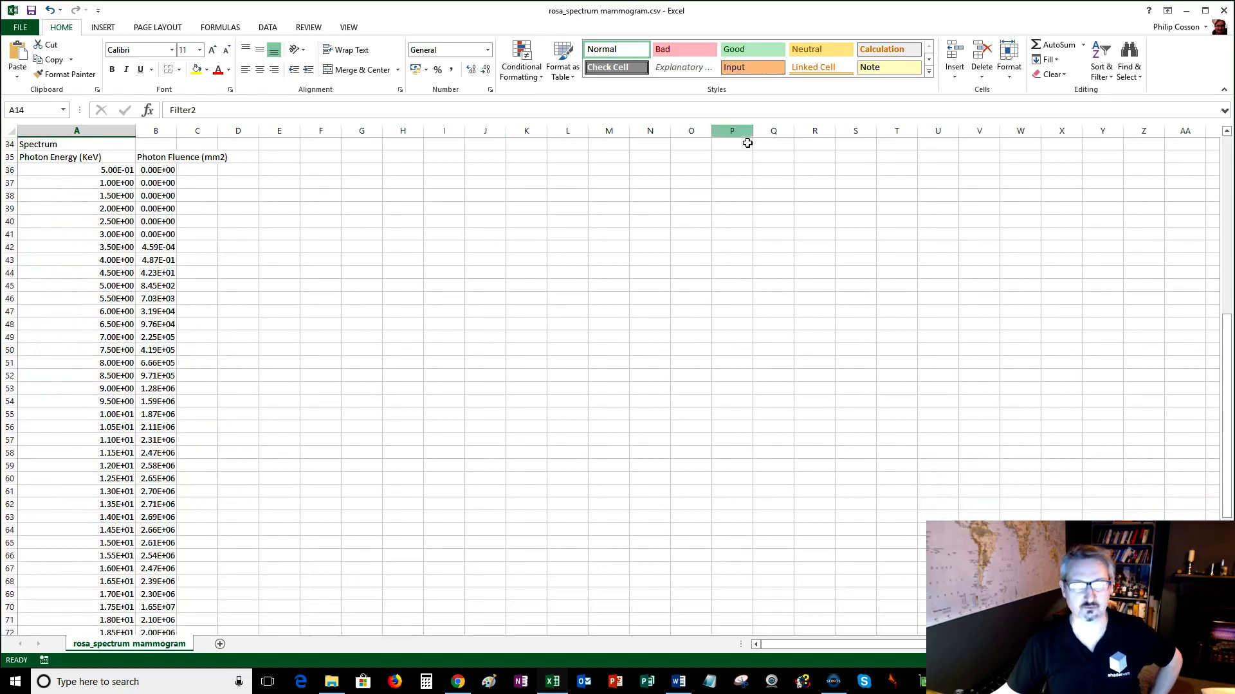
click(1223, 11)
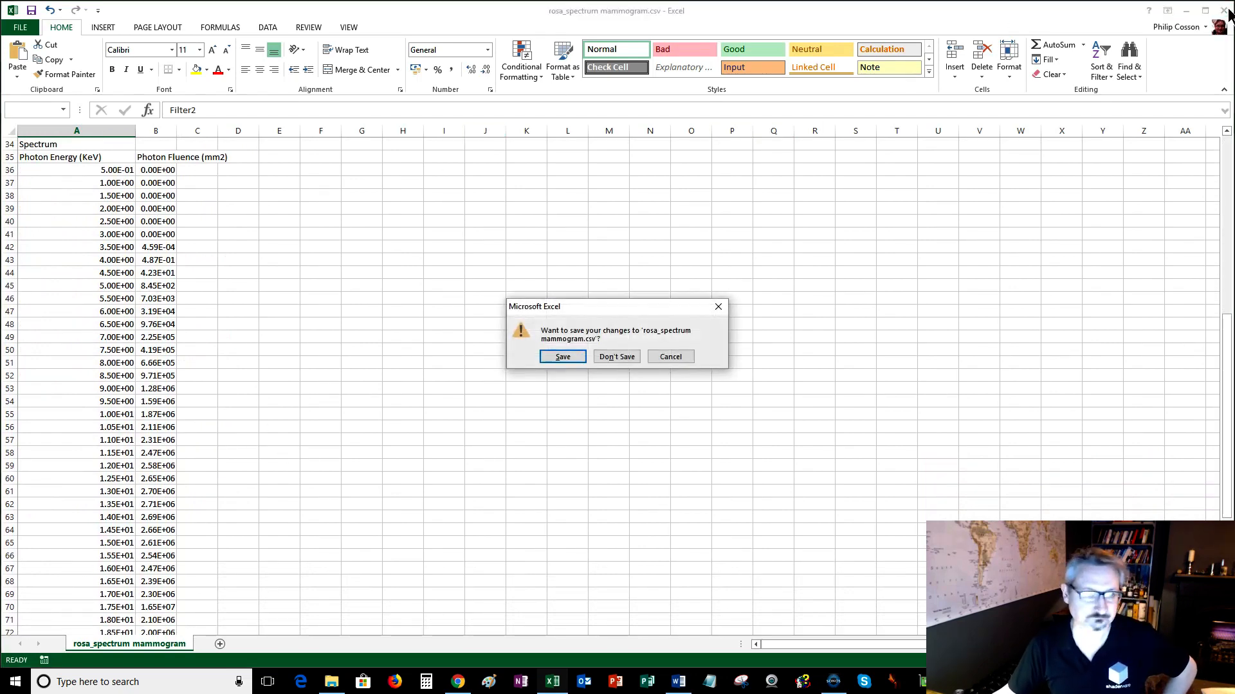
click(615, 357)
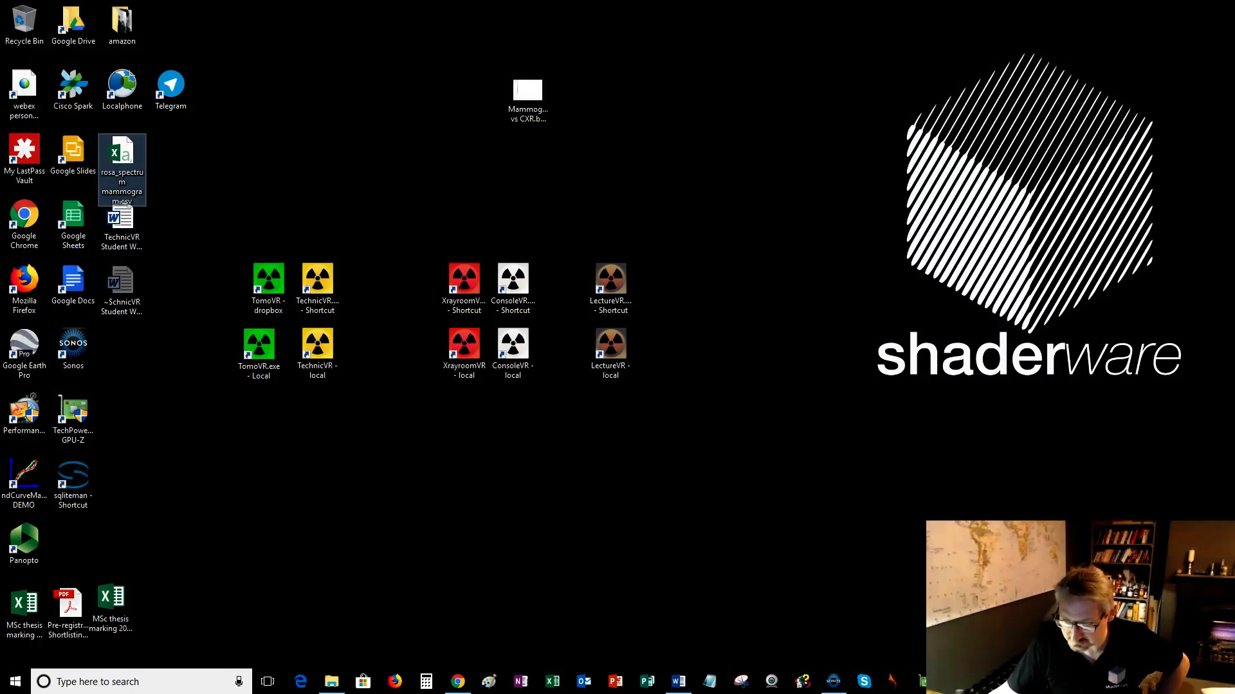
Restore the simulator and set the spectroscope background to the Gradient1 colour spectrum.
click(986, 682)
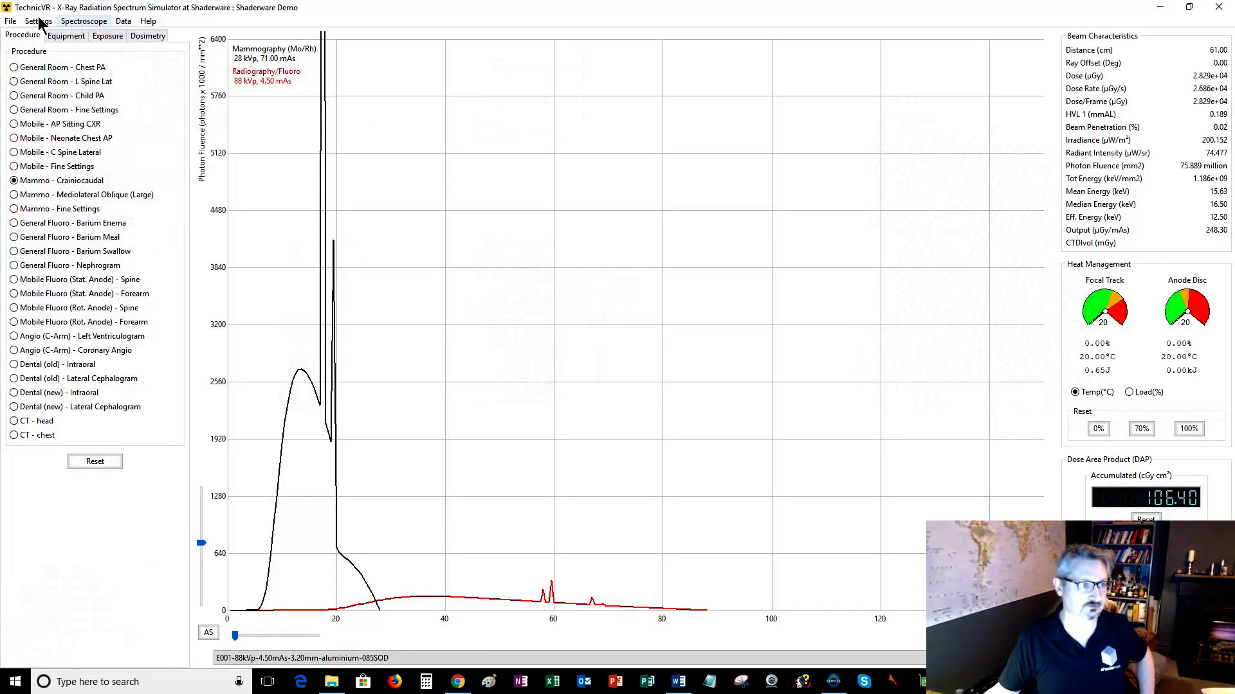
click(33, 21)
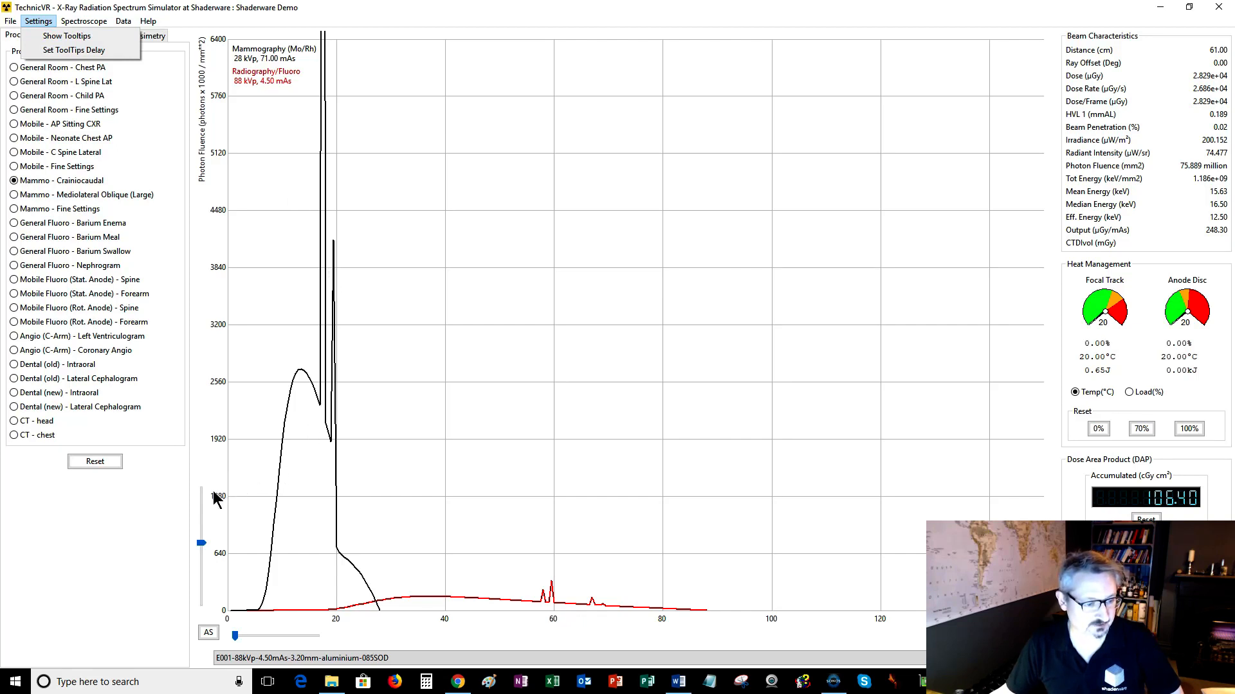
click(511, 176)
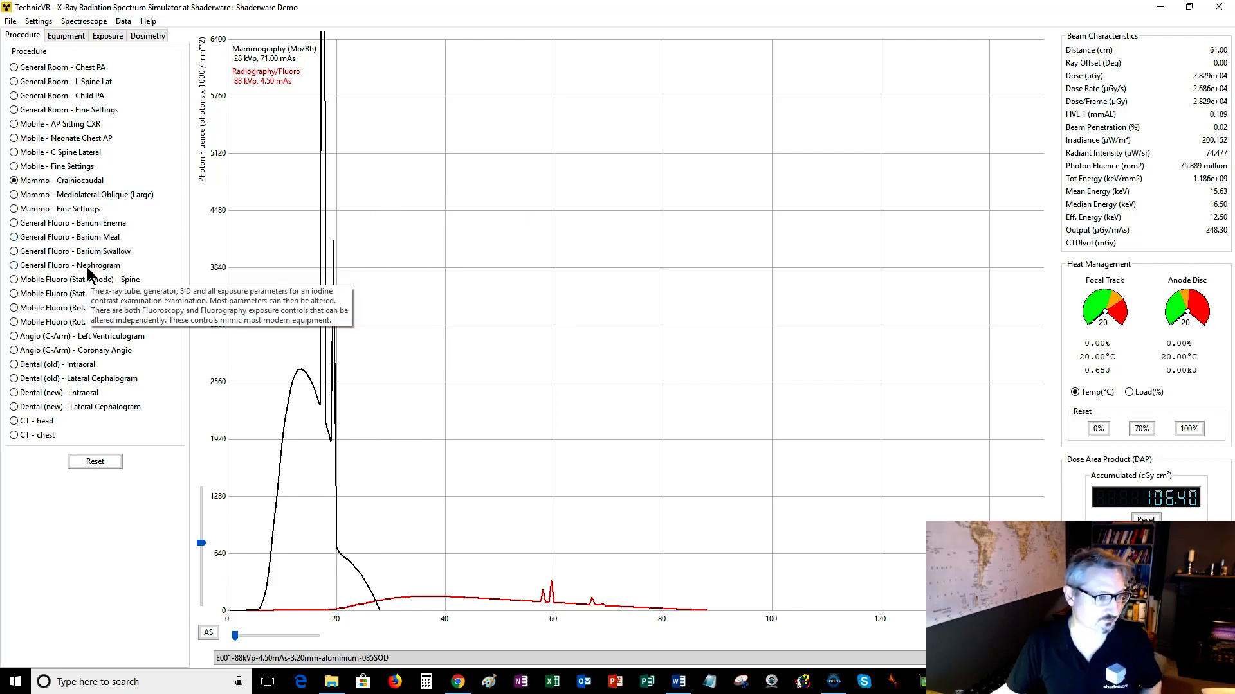
click(38, 21)
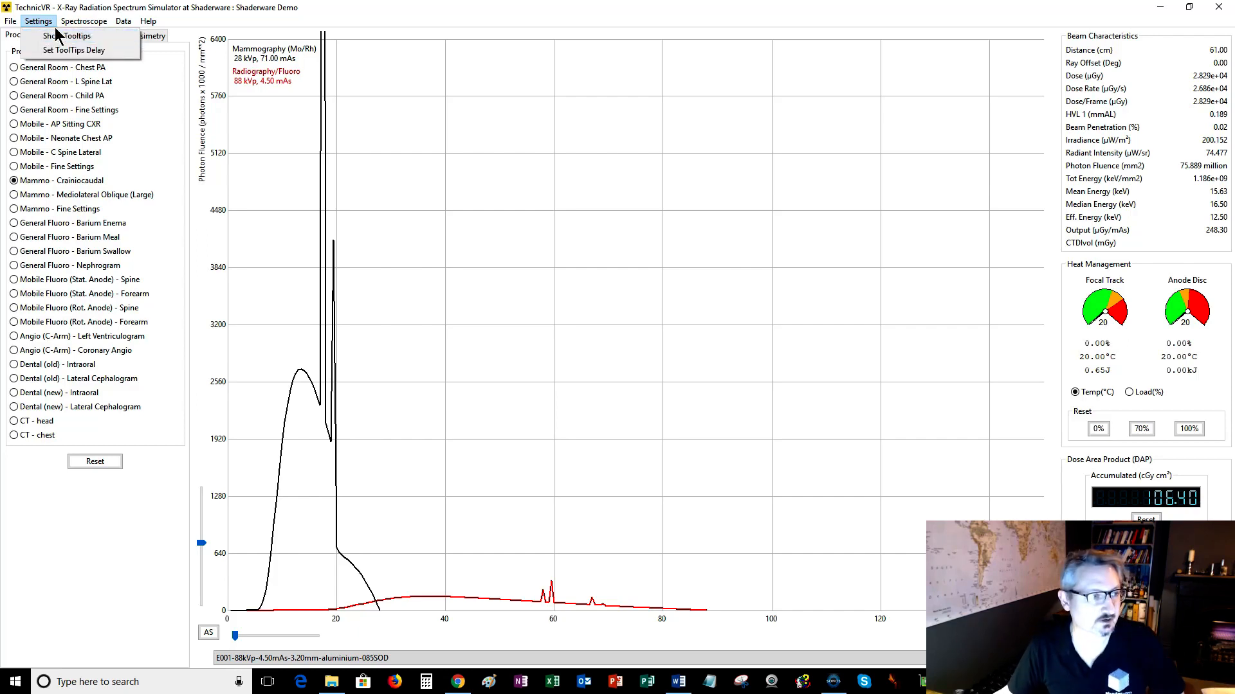
mouse_move(74, 24)
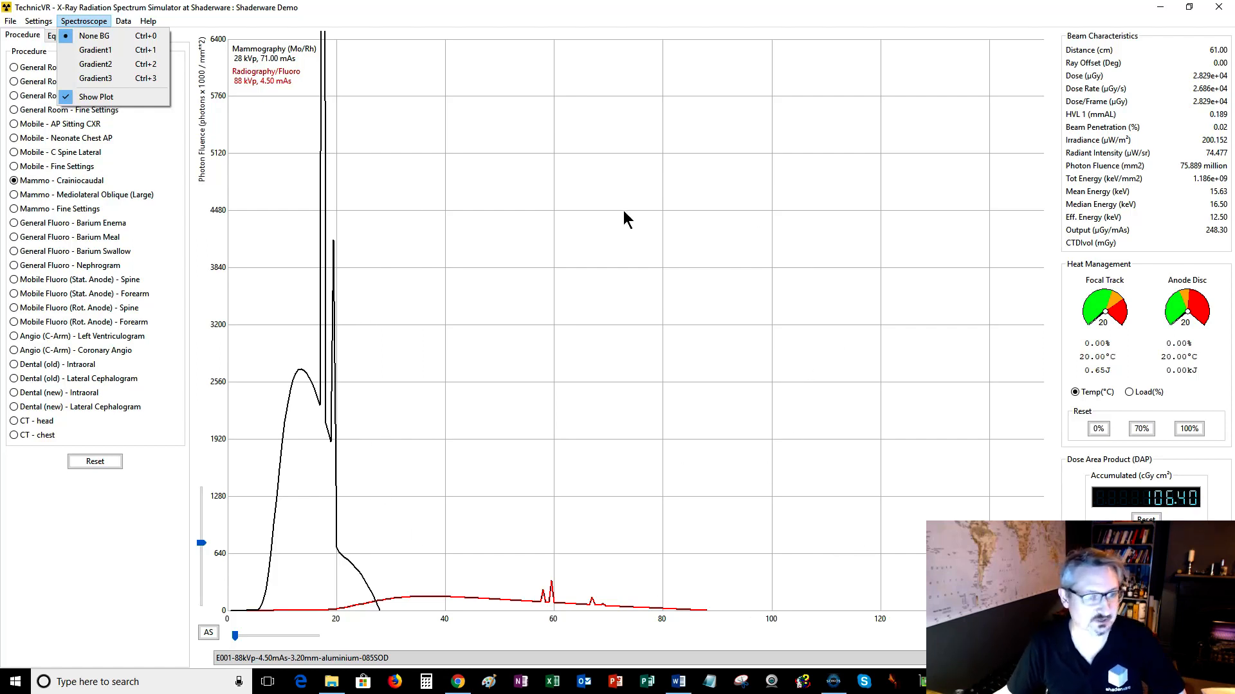
click(93, 57)
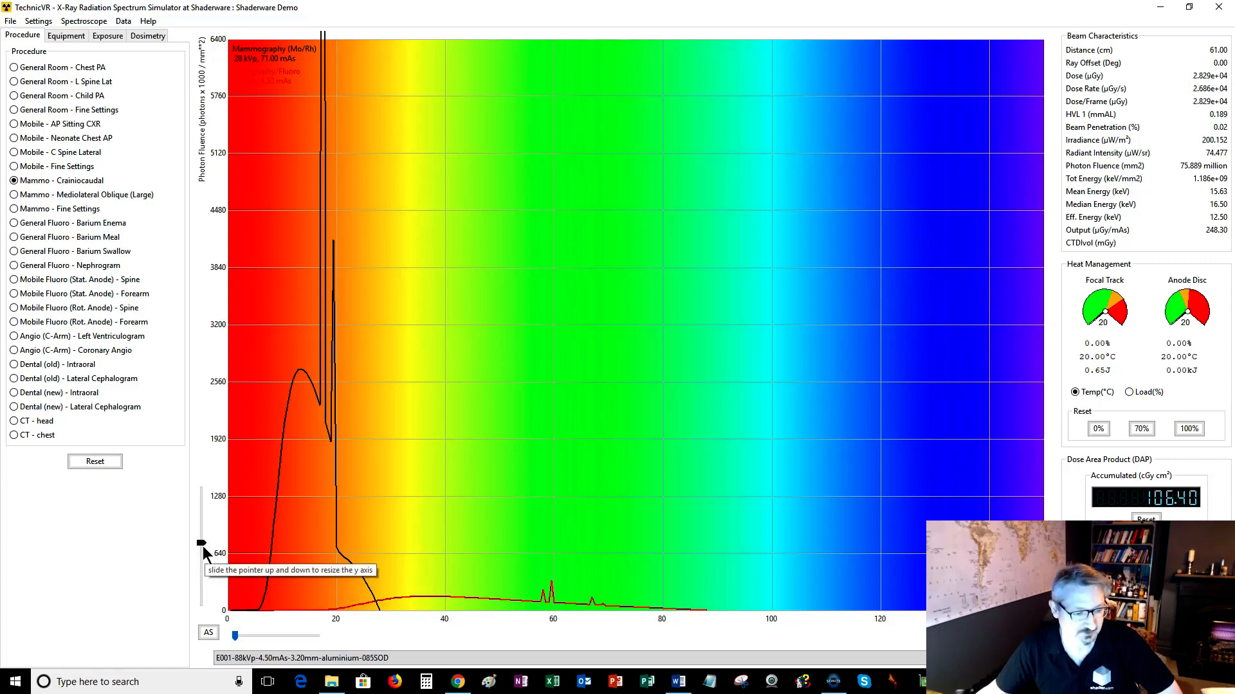
Zoom the y-axis into the low fluence range, switch to the CT - head procedure, and expand the y-axis to fit its spectrum.
drag(202, 539, 202, 512)
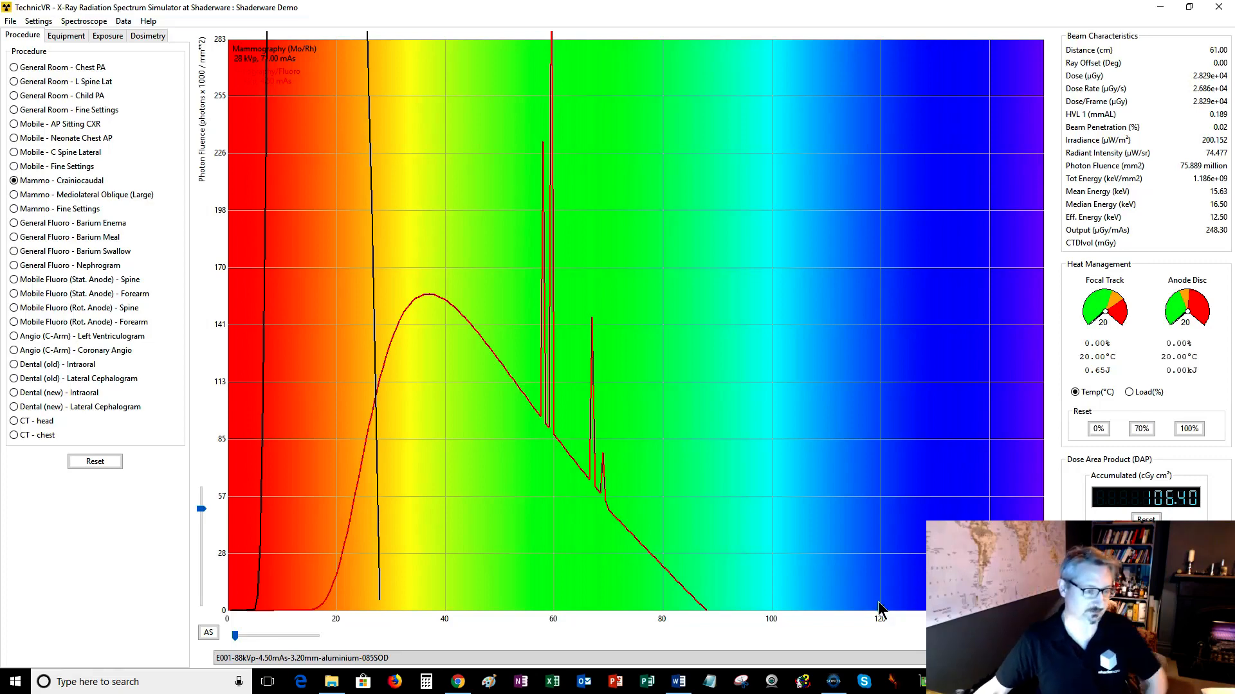
click(14, 424)
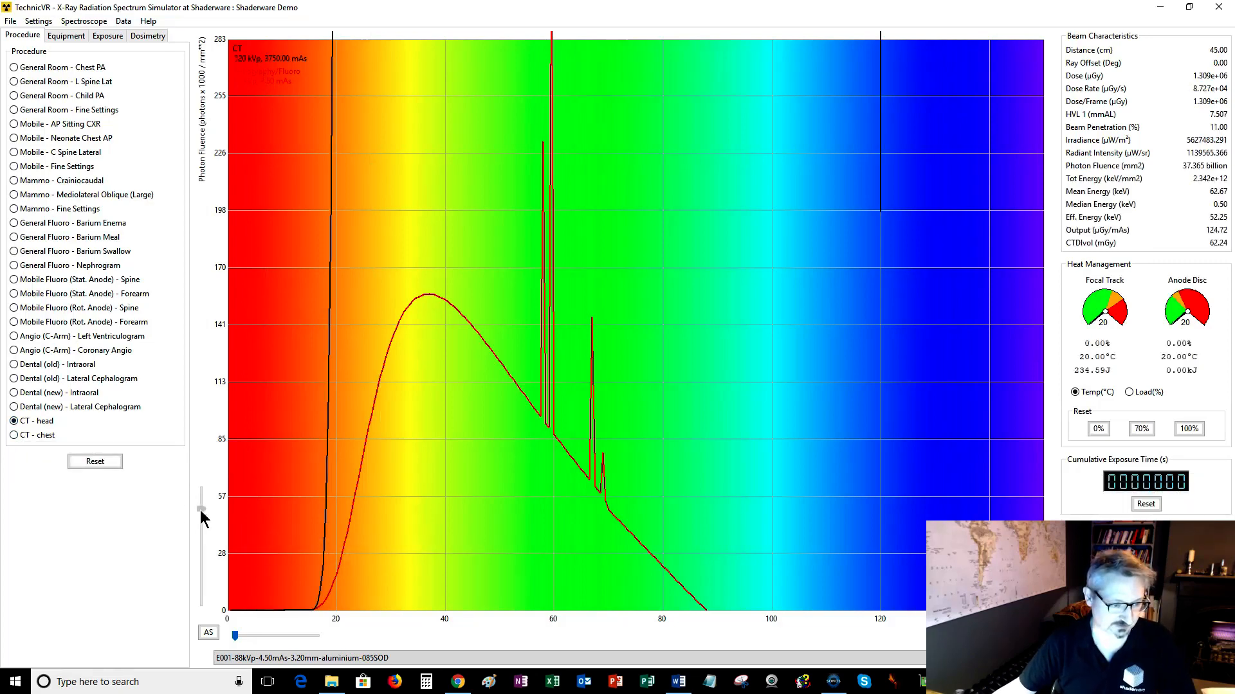
drag(202, 512, 204, 604)
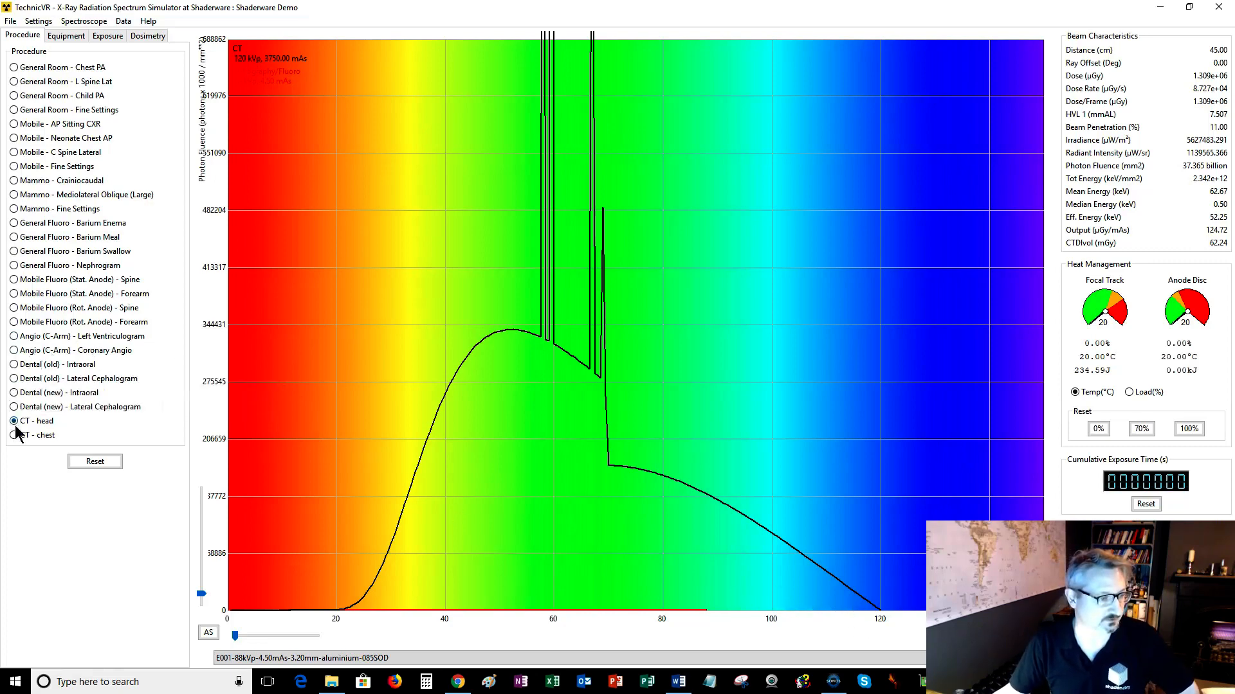
Return to Mammo - Craniocaudal, rescale the y-axis to fit its spectrum, and switch the background to Gradient2.
click(14, 181)
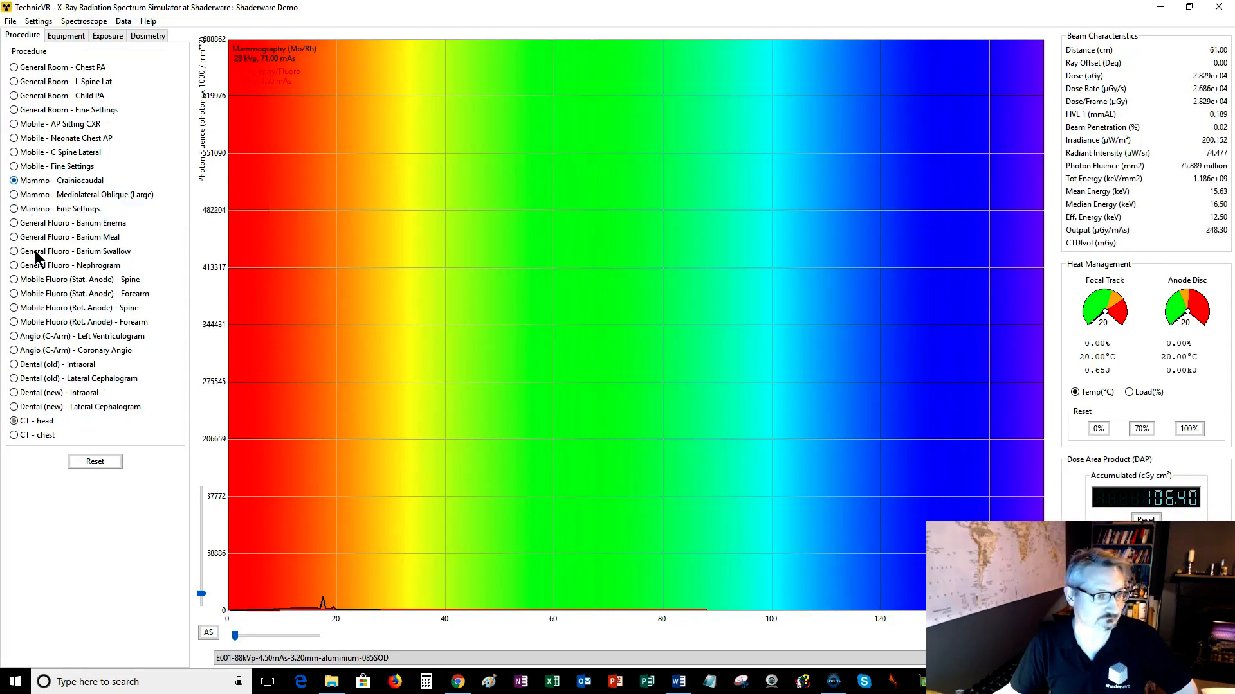
drag(202, 593, 205, 543)
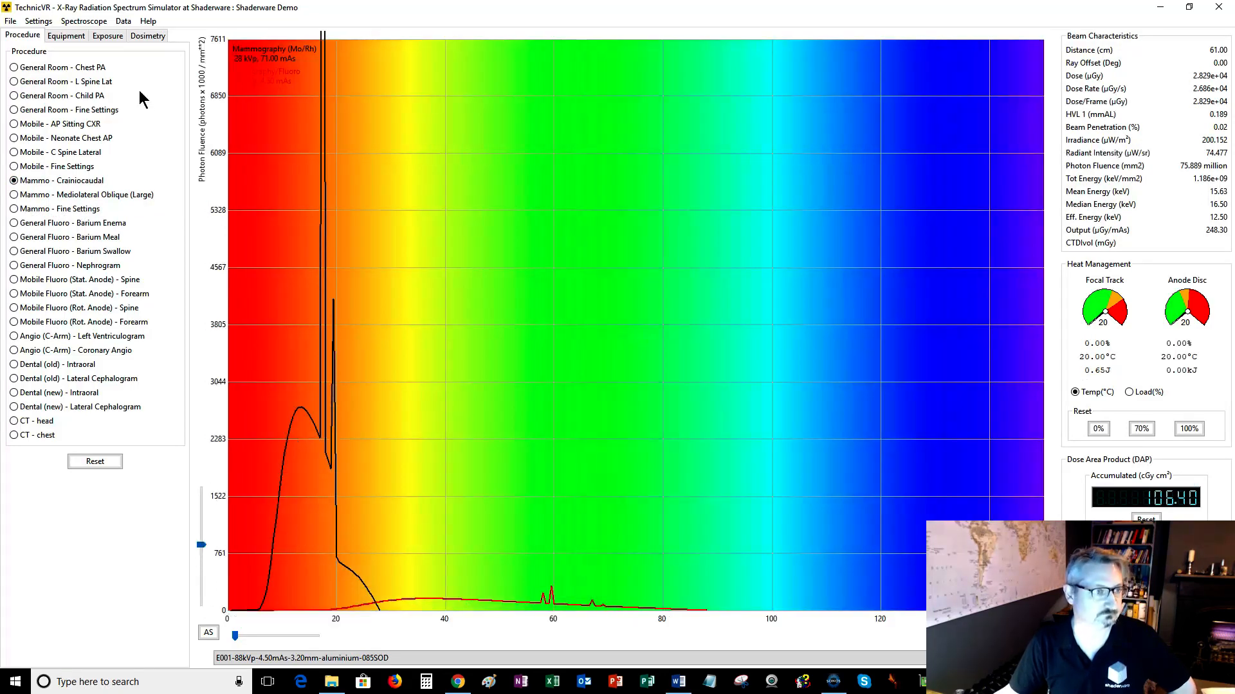
click(83, 21)
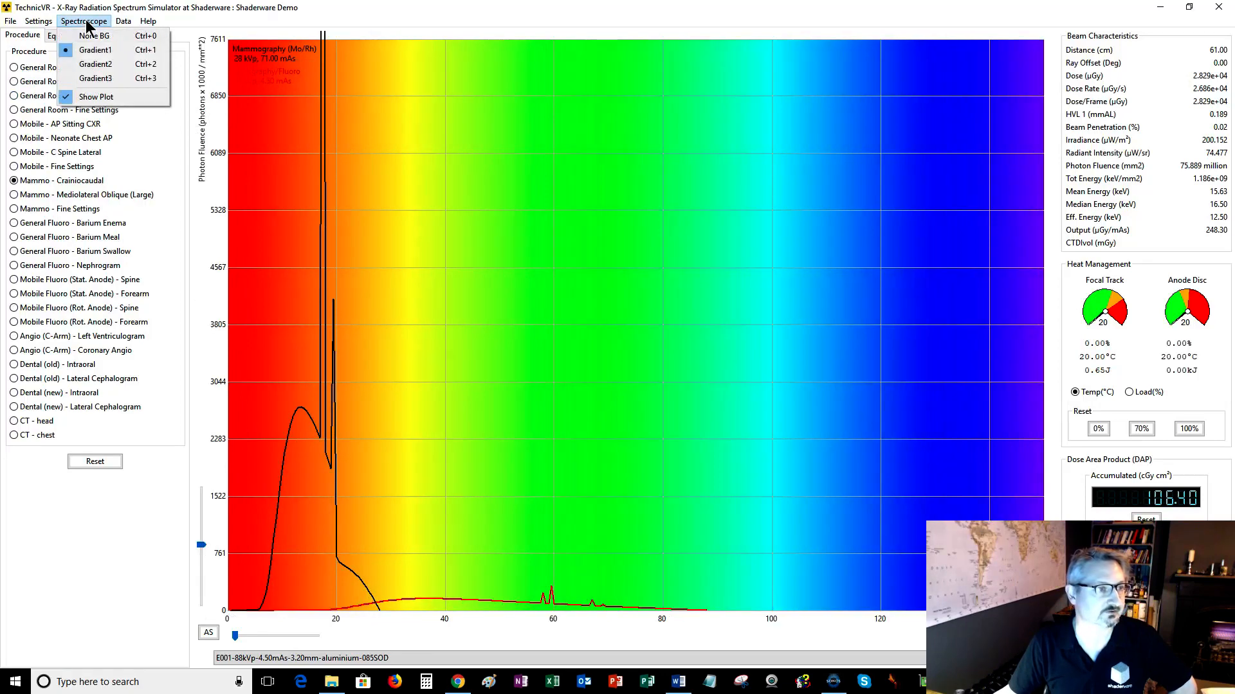
click(88, 68)
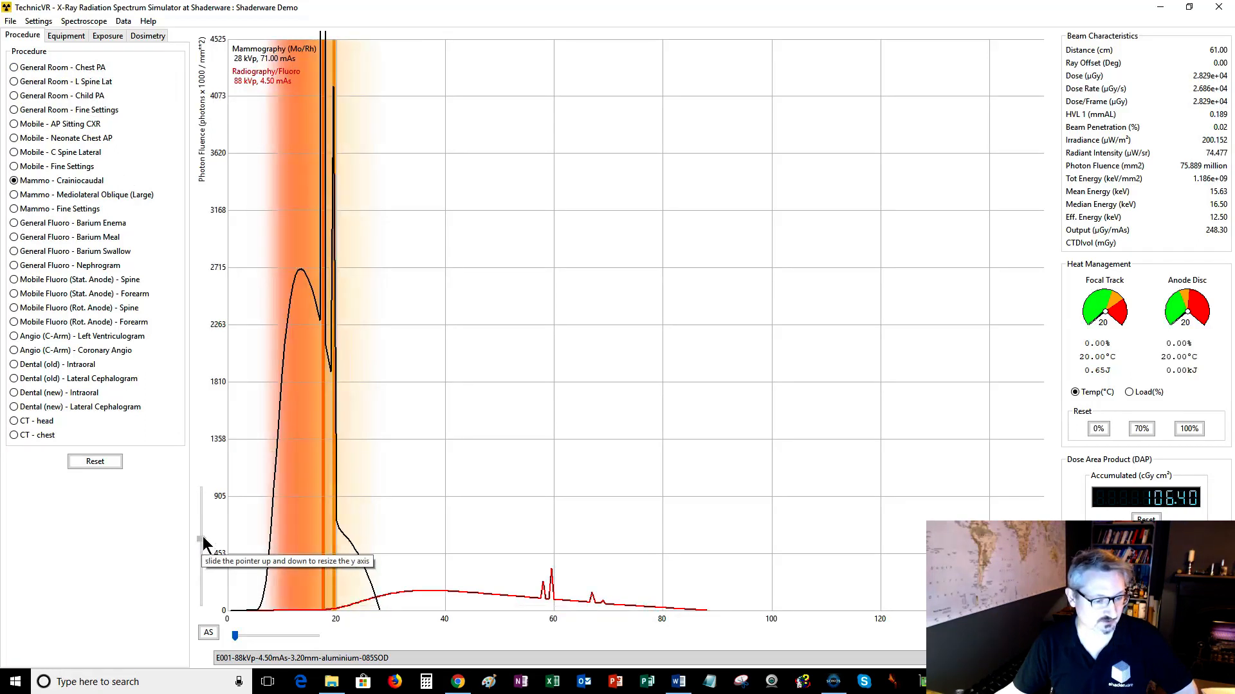
Switch to the General Room - Chest PA procedure and rescale the y-axis to fit its spectrum.
drag(202, 545, 202, 542)
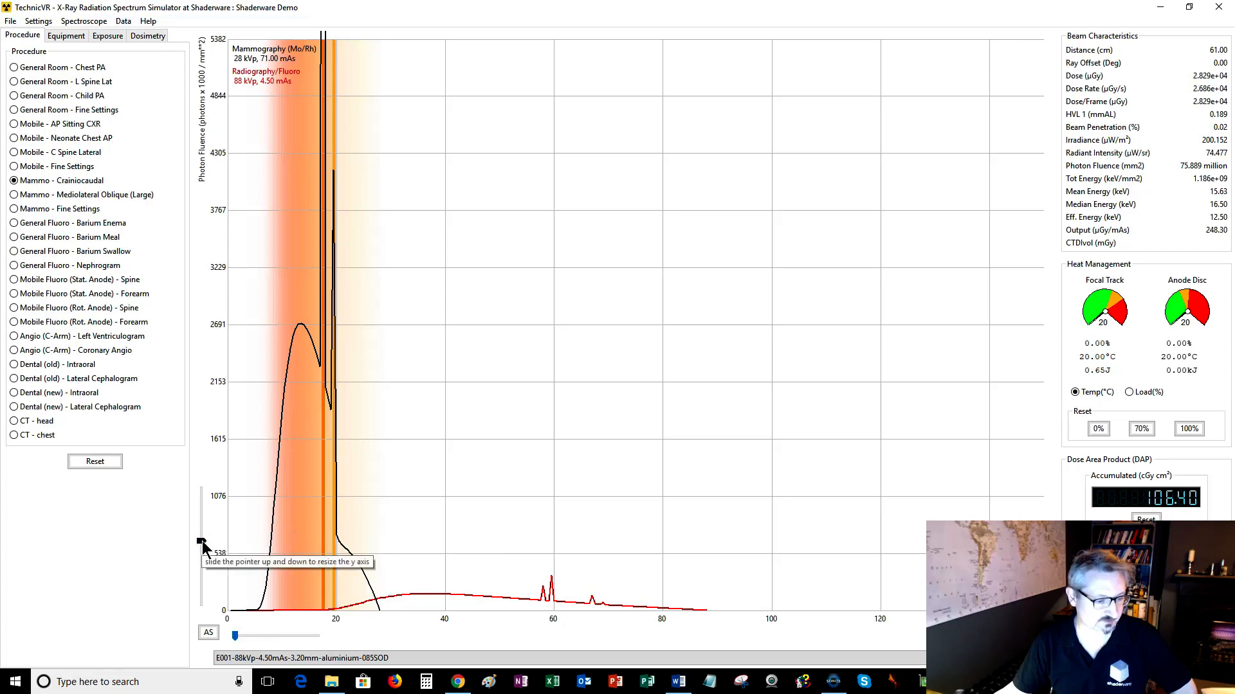
drag(203, 541, 207, 539)
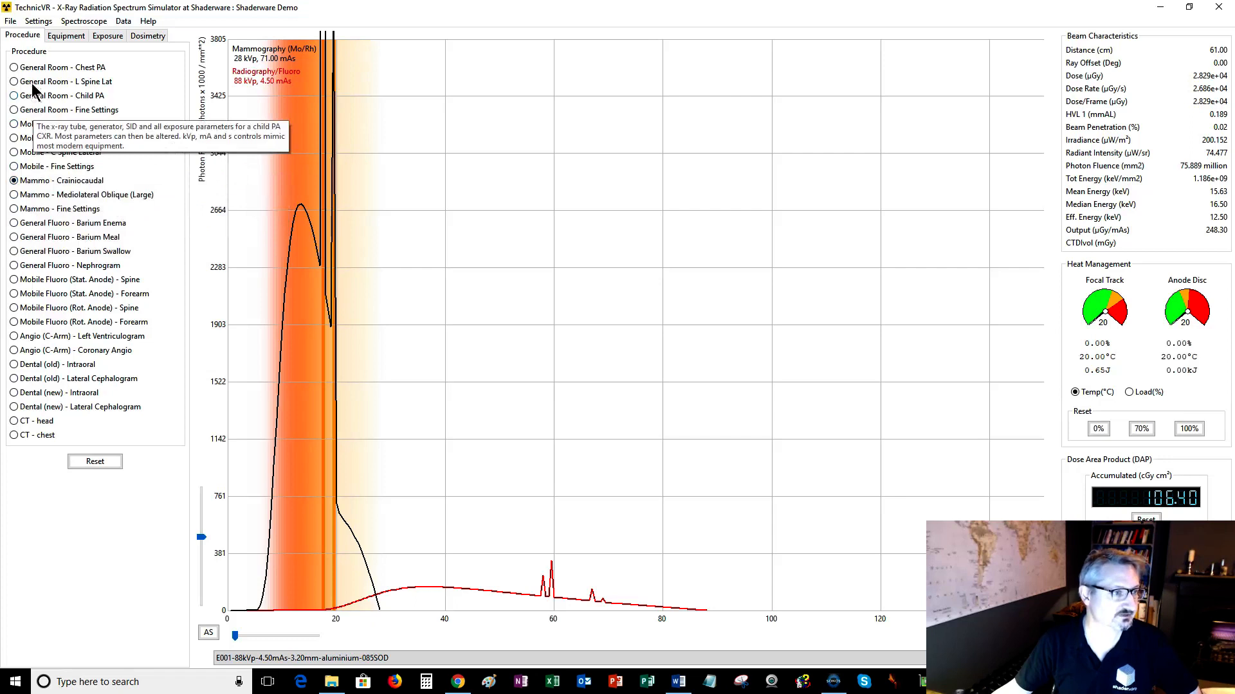
click(14, 68)
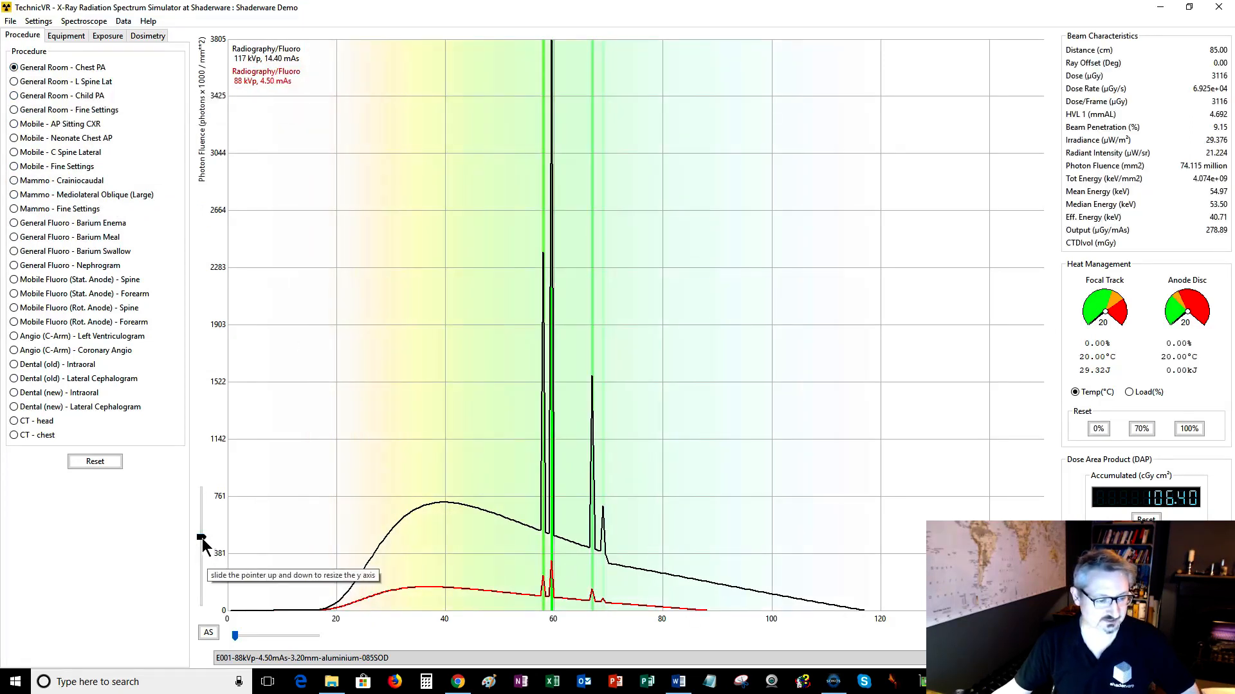
drag(203, 541, 202, 533)
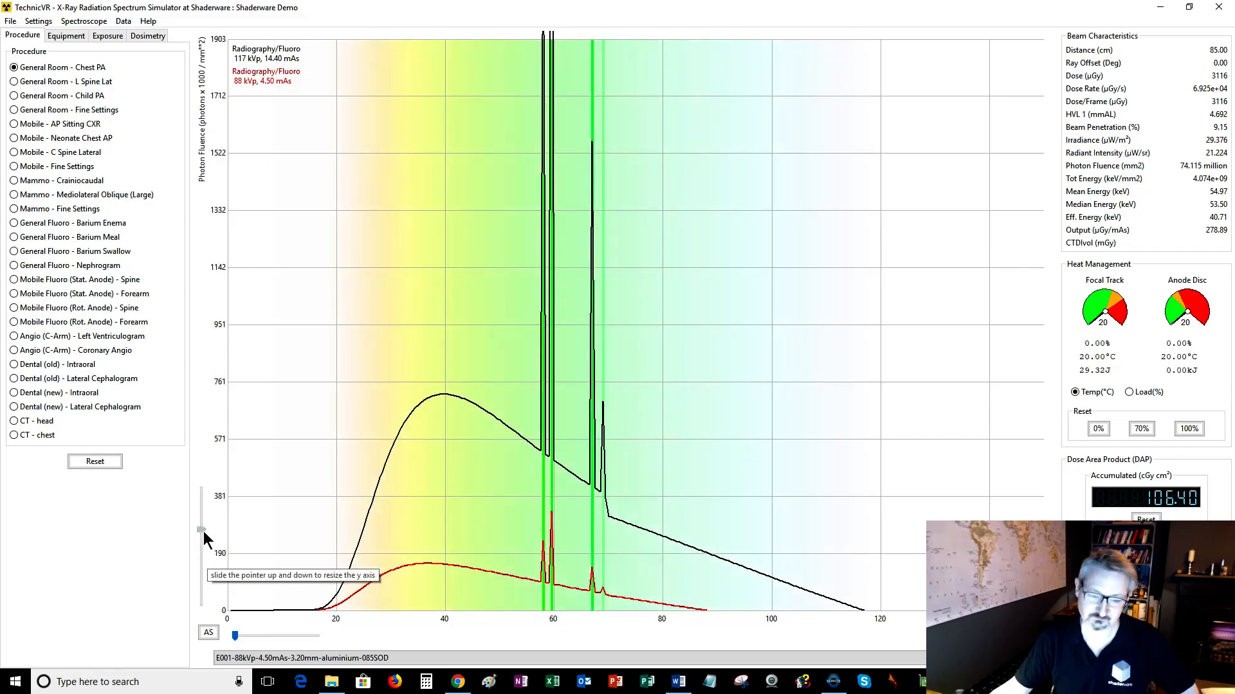
drag(204, 539, 203, 544)
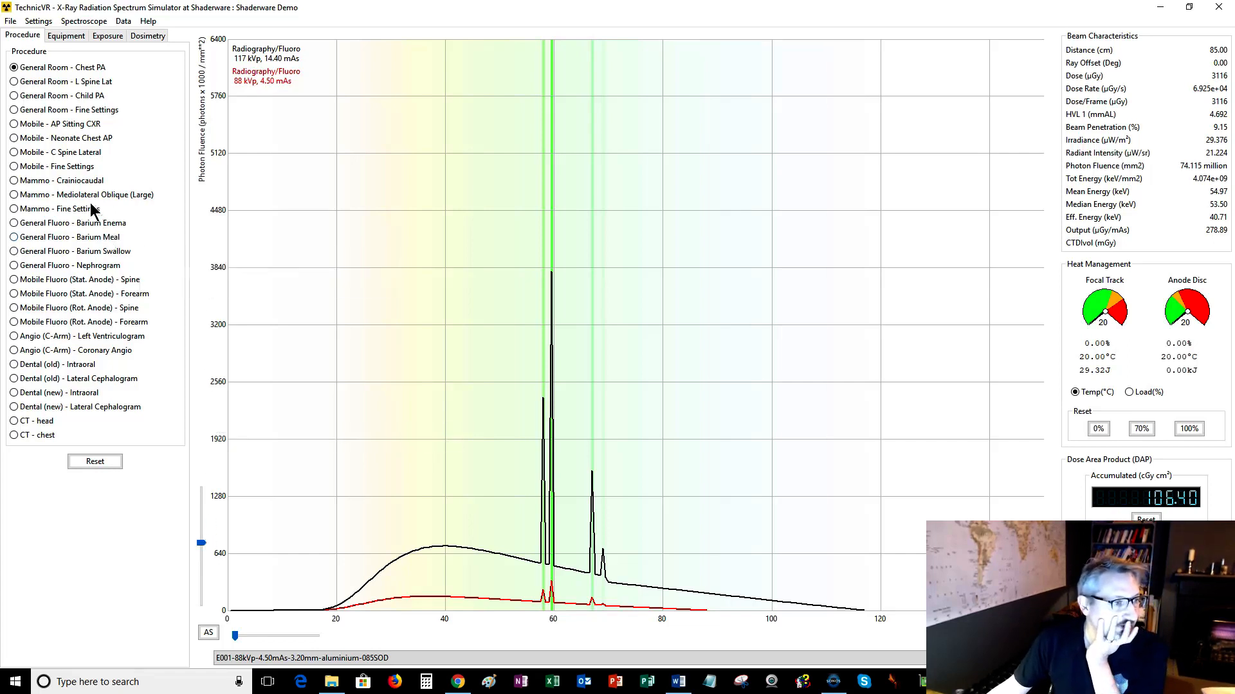
Set the spectroscope background to Gradient3 and zoom the y-axis into the lower fluence range.
click(84, 22)
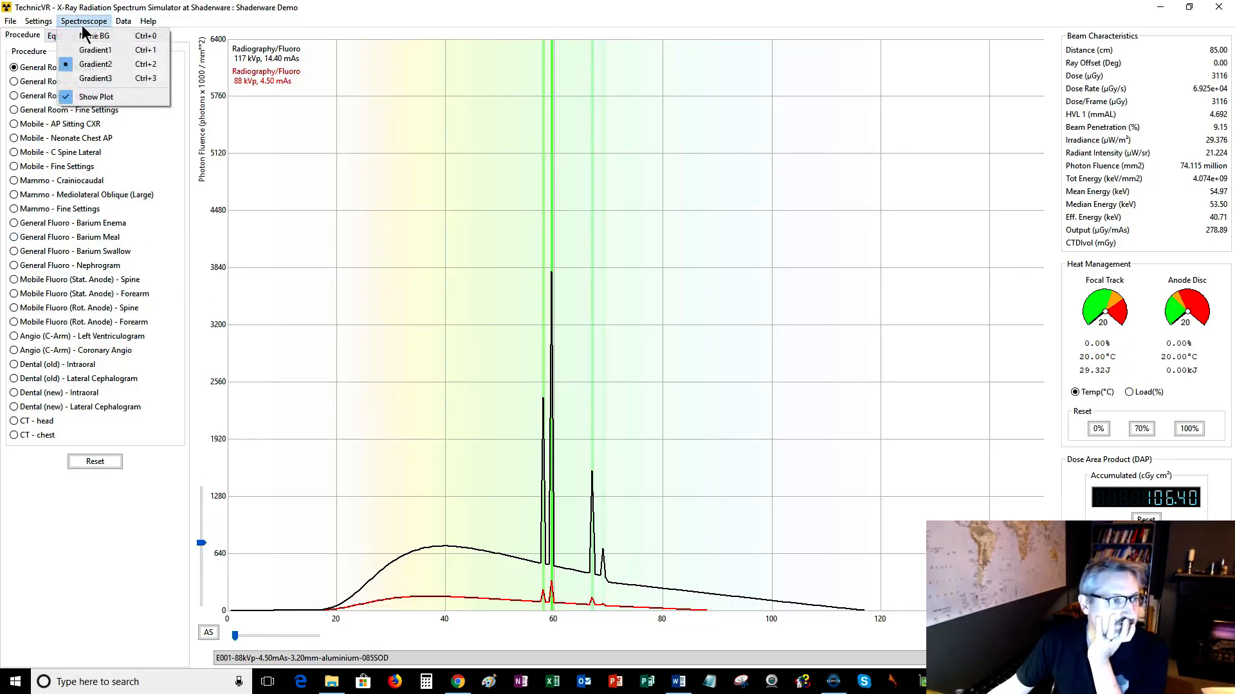
click(83, 80)
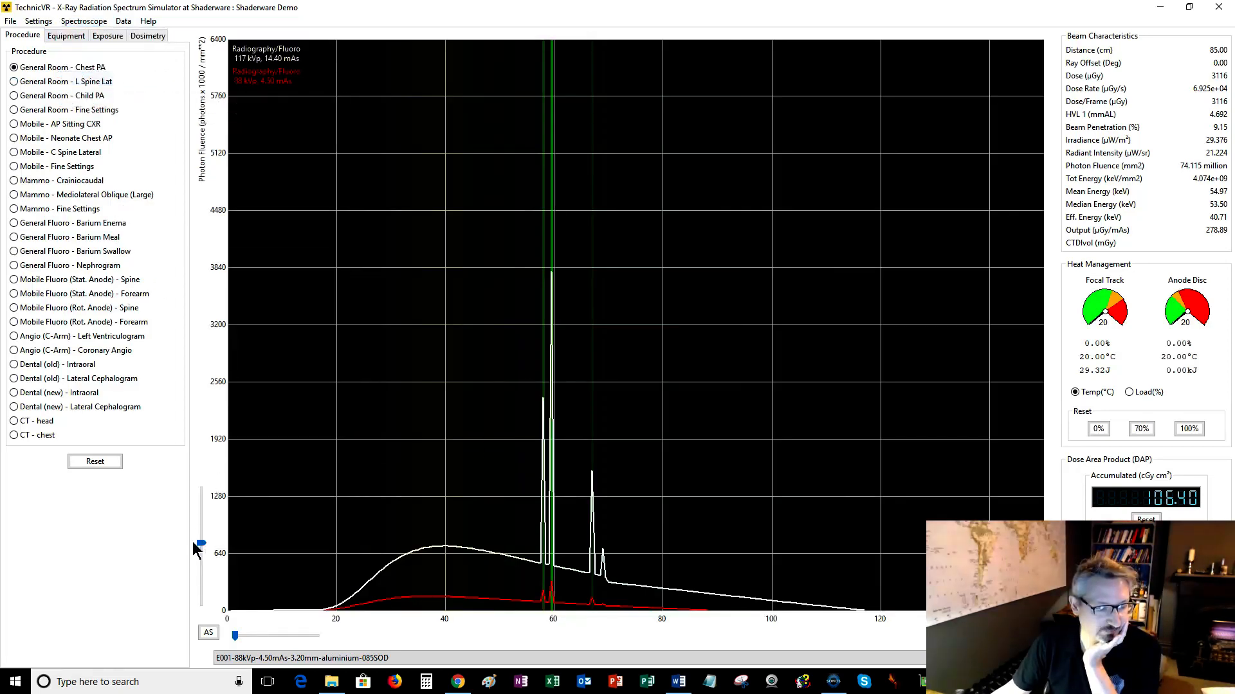
drag(198, 543, 199, 528)
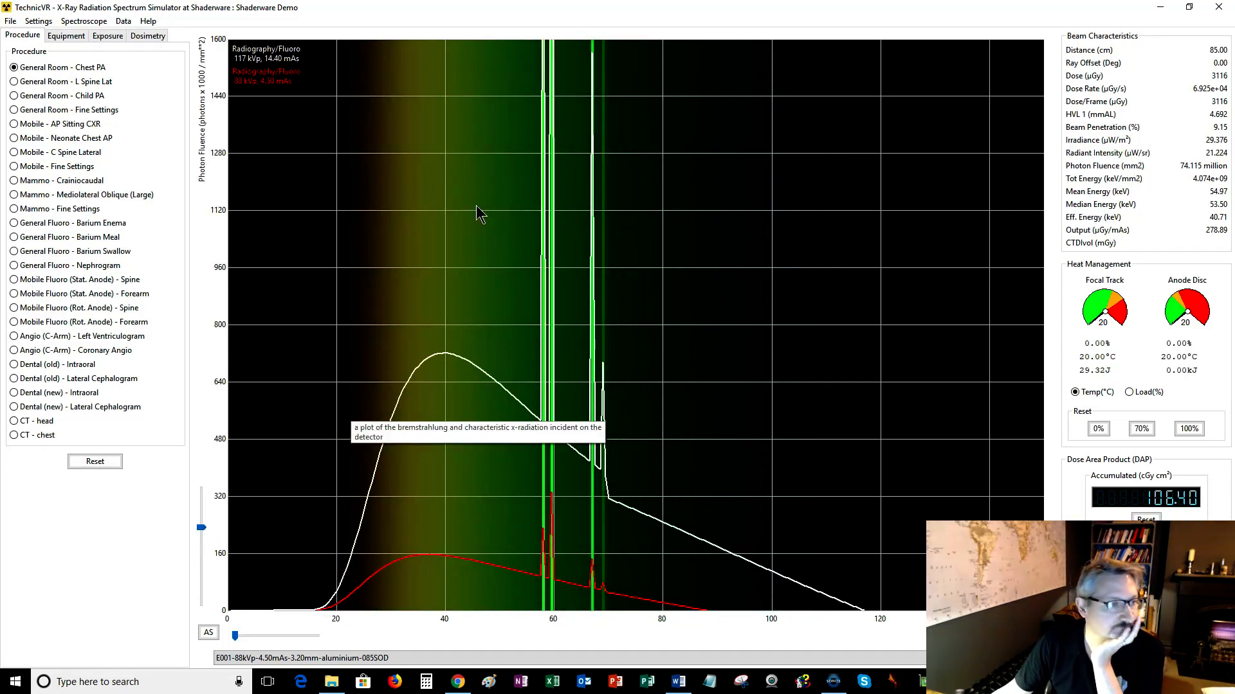
Hide the spectrum plot so only the spectroscope colour band is displayed.
click(87, 22)
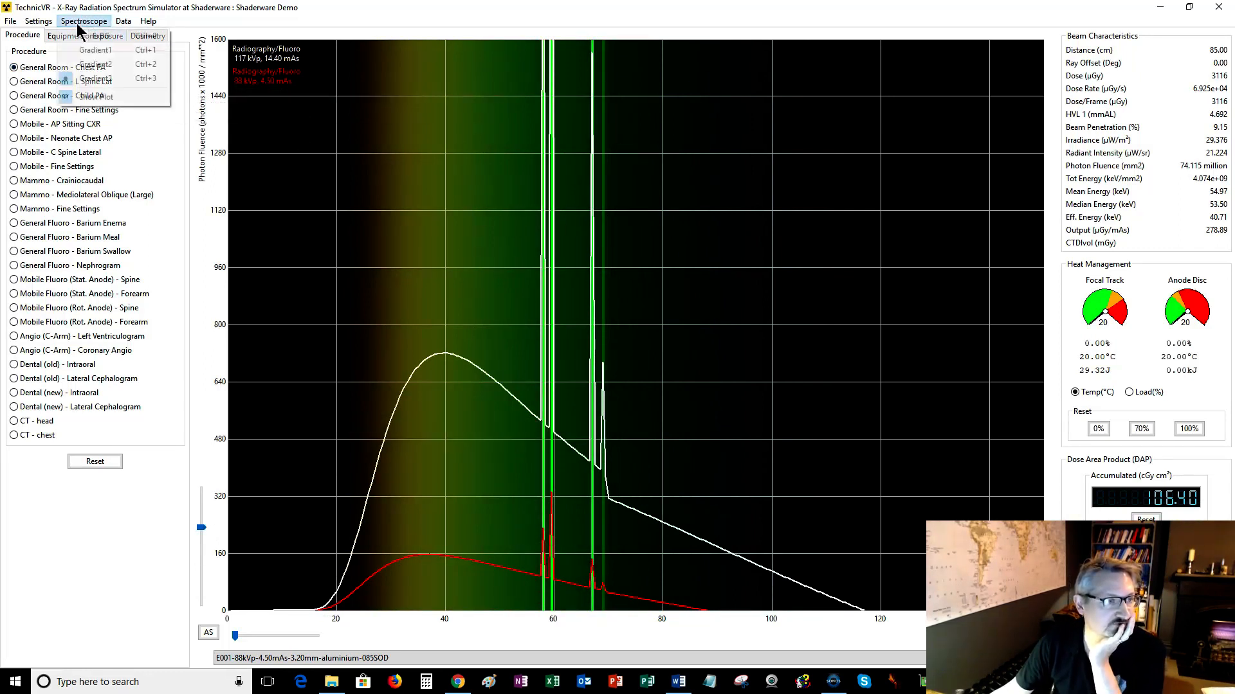
click(97, 97)
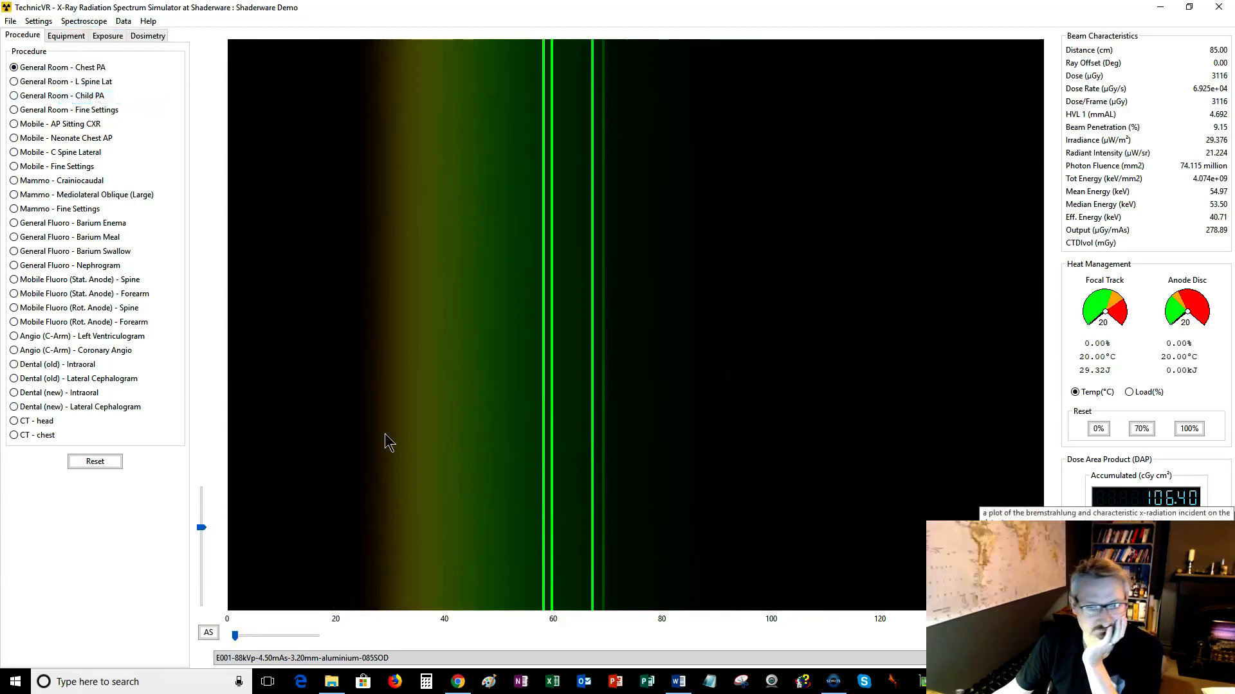
Open the exposure settings and vary the tube voltage, finishing at 77 kV.
click(100, 38)
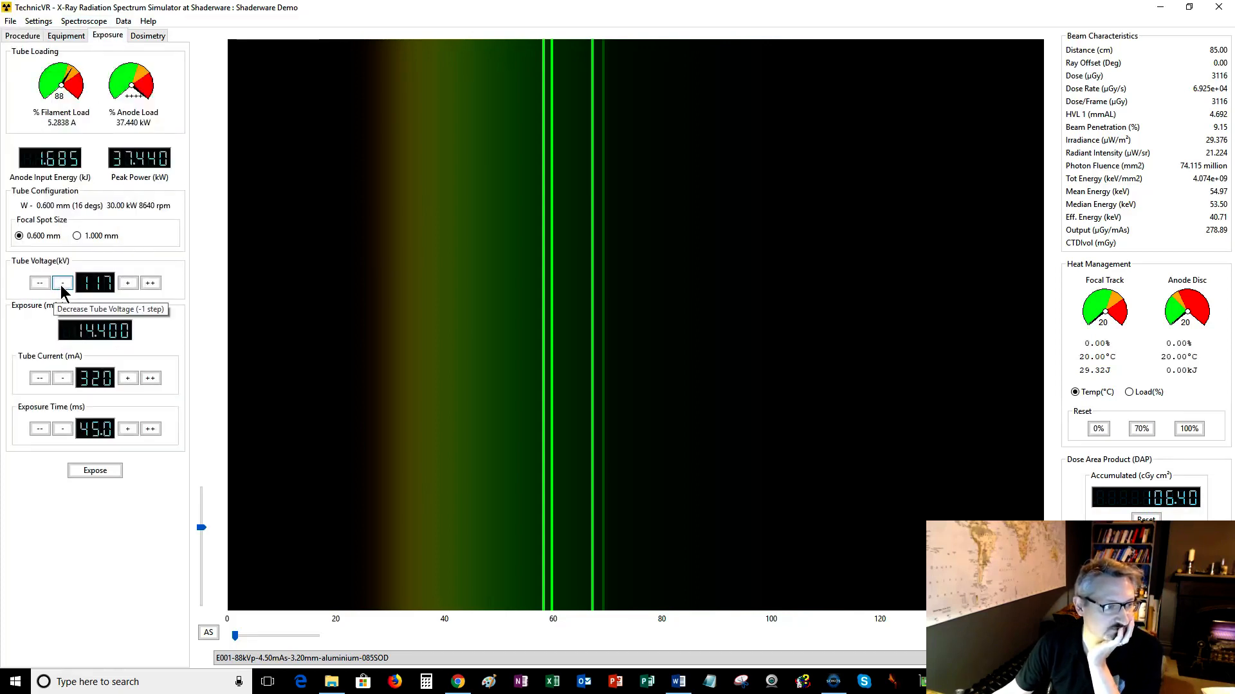
click(61, 286)
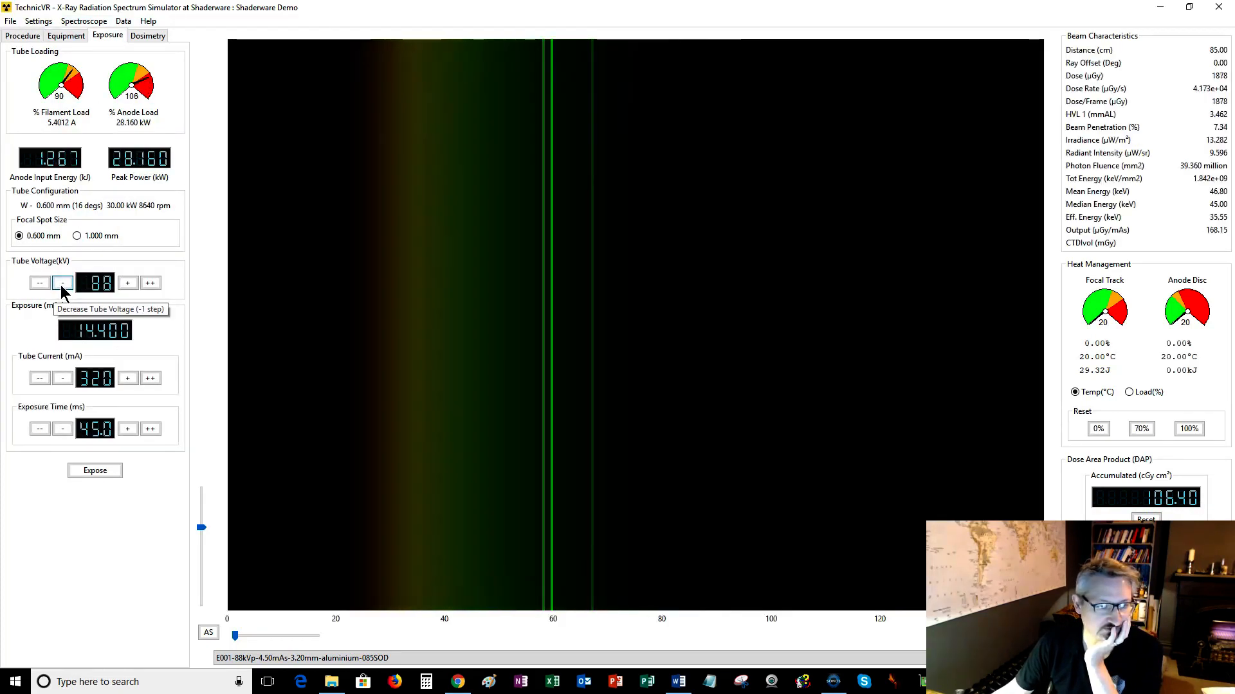
click(160, 283)
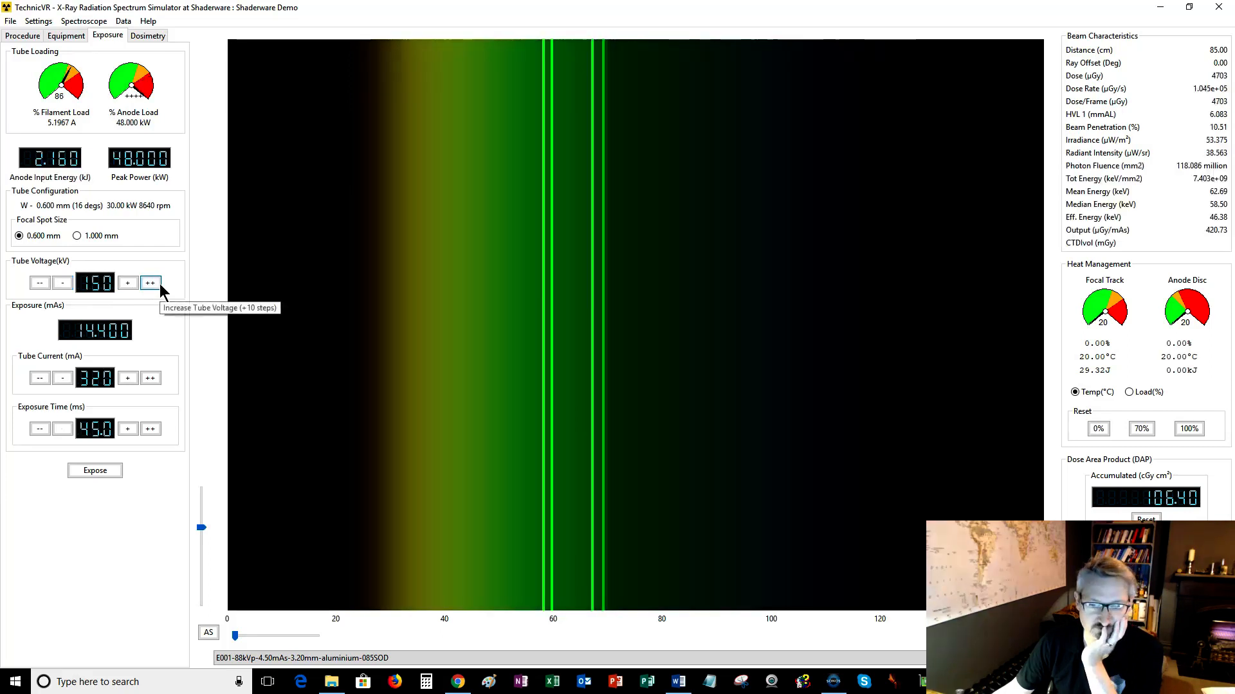
click(134, 287)
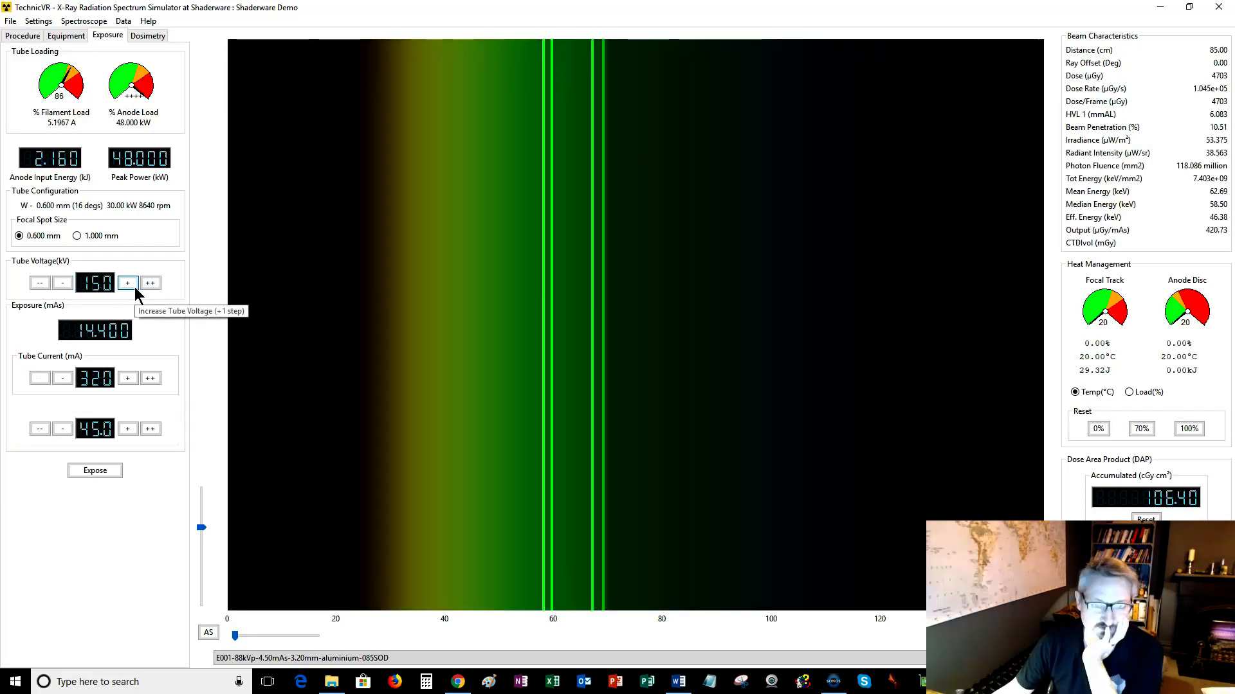
click(61, 287)
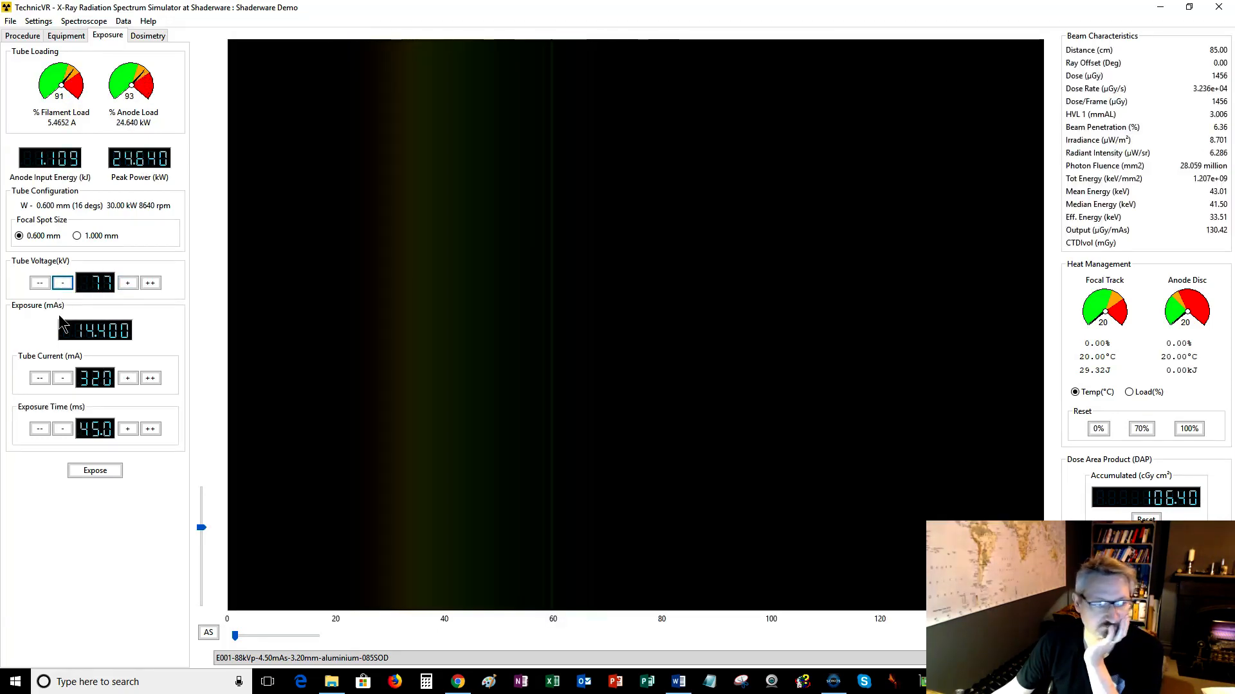
Set the tube current to 500 mA and adjust the exposure time, ending at 56.0 ms.
click(128, 379)
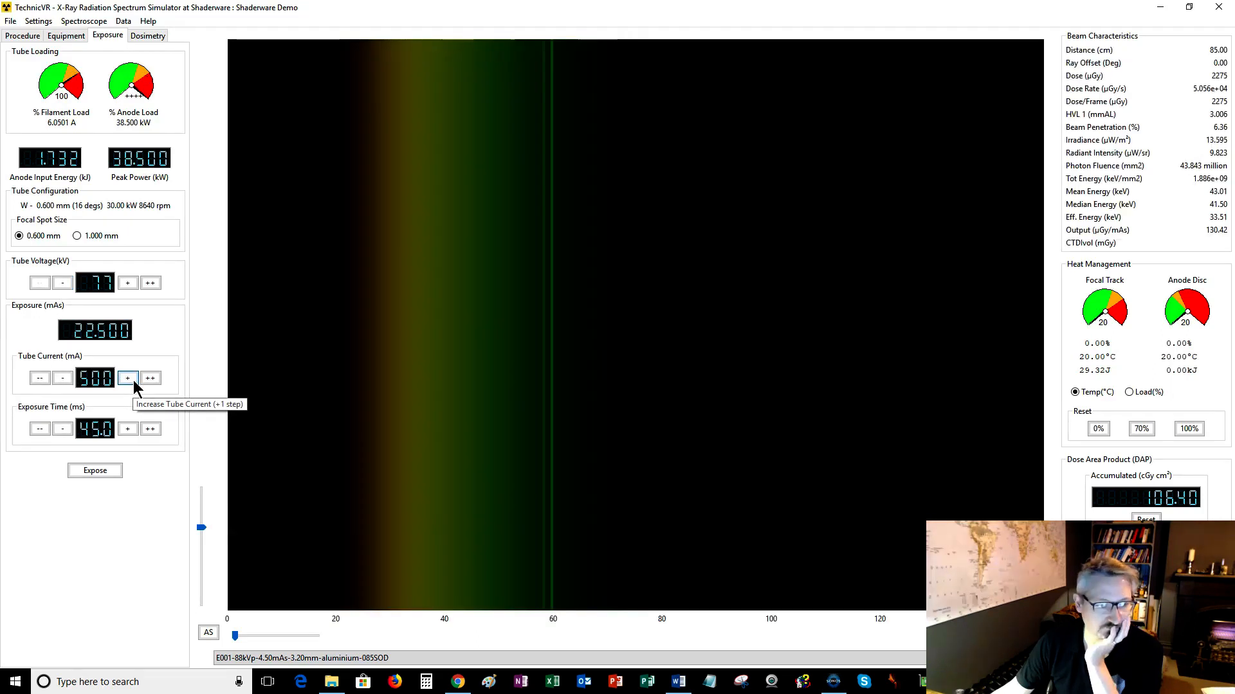
click(64, 428)
click(64, 428)
click(67, 428)
click(68, 428)
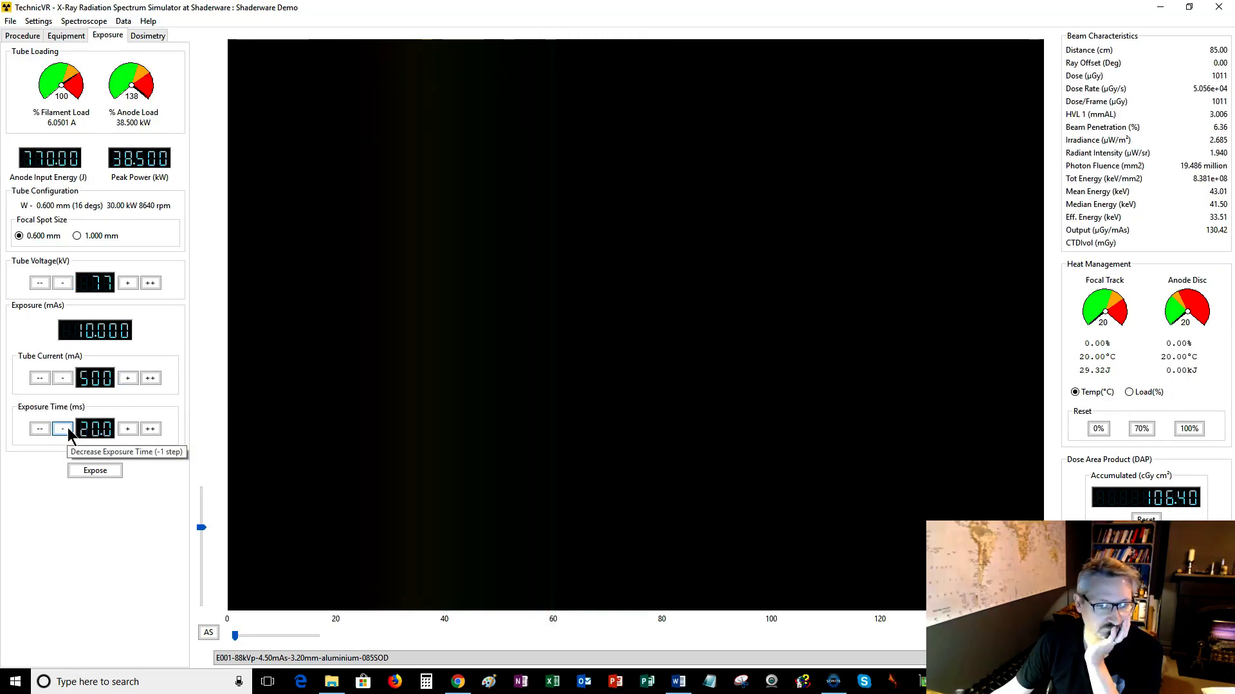
click(68, 427)
click(68, 427)
click(68, 427)
click(126, 435)
click(127, 429)
click(127, 429)
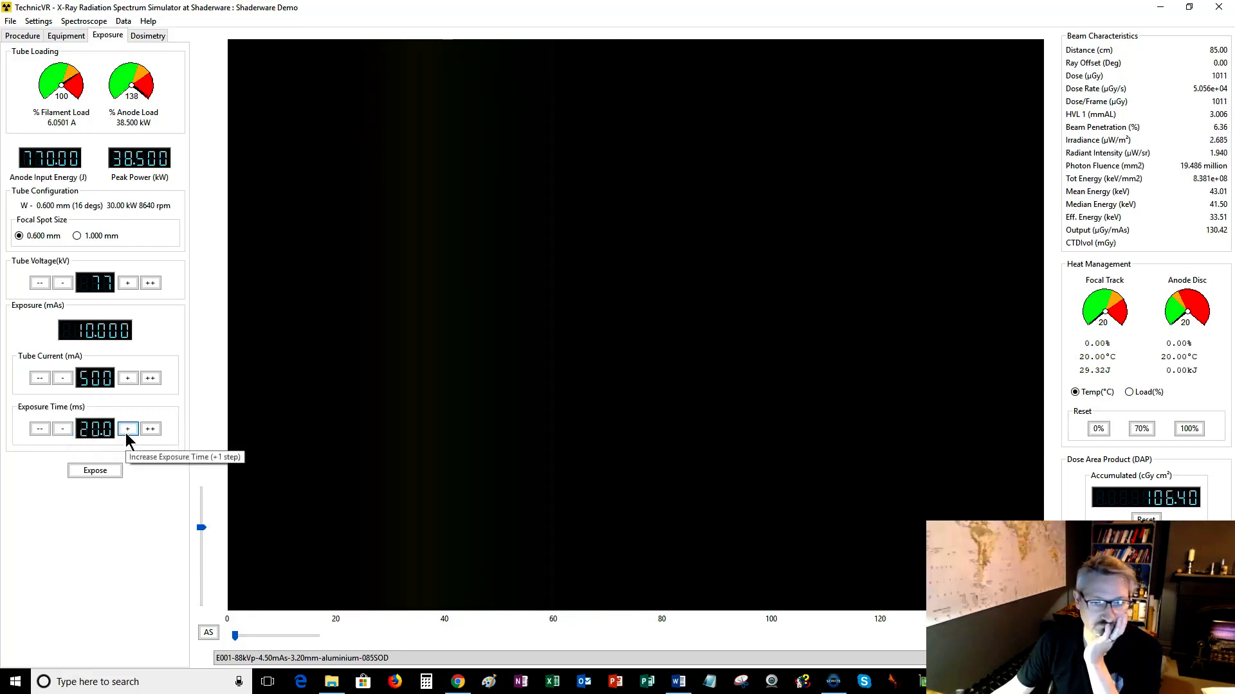
click(127, 429)
click(126, 429)
click(127, 429)
click(127, 429)
click(126, 429)
click(127, 429)
click(127, 430)
click(127, 430)
click(127, 429)
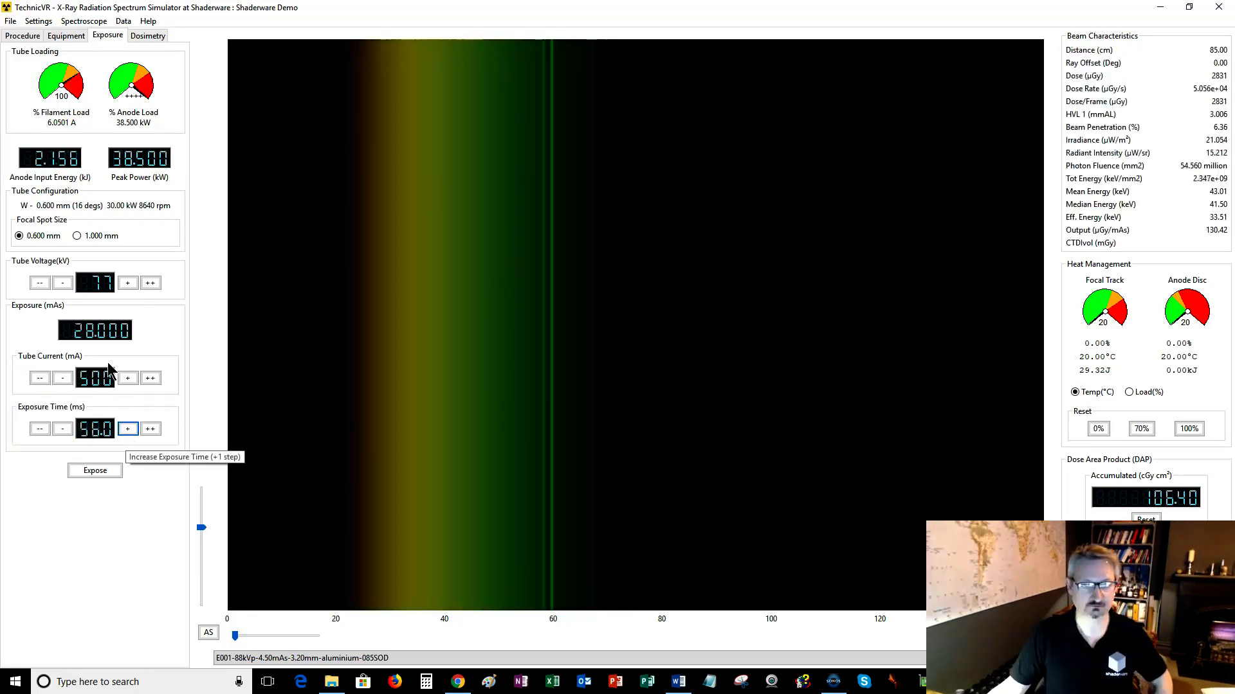
Remove the spectroscope background and show the spectrum plot again.
click(86, 22)
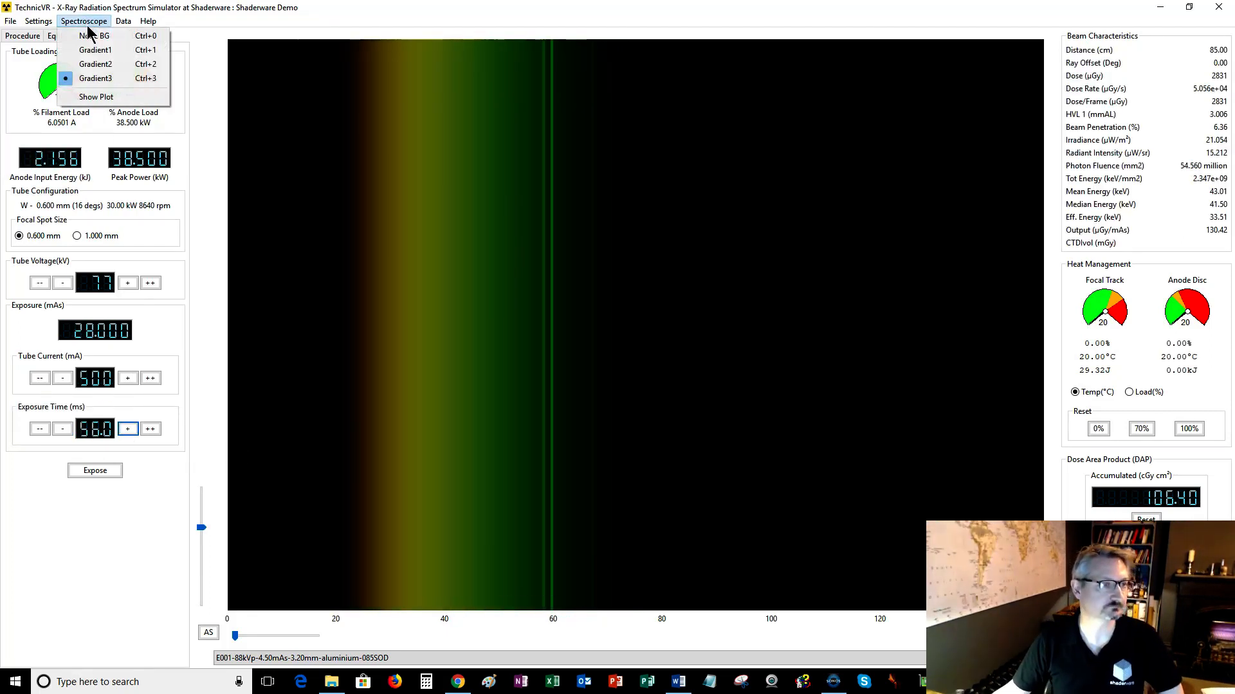
click(92, 36)
click(85, 22)
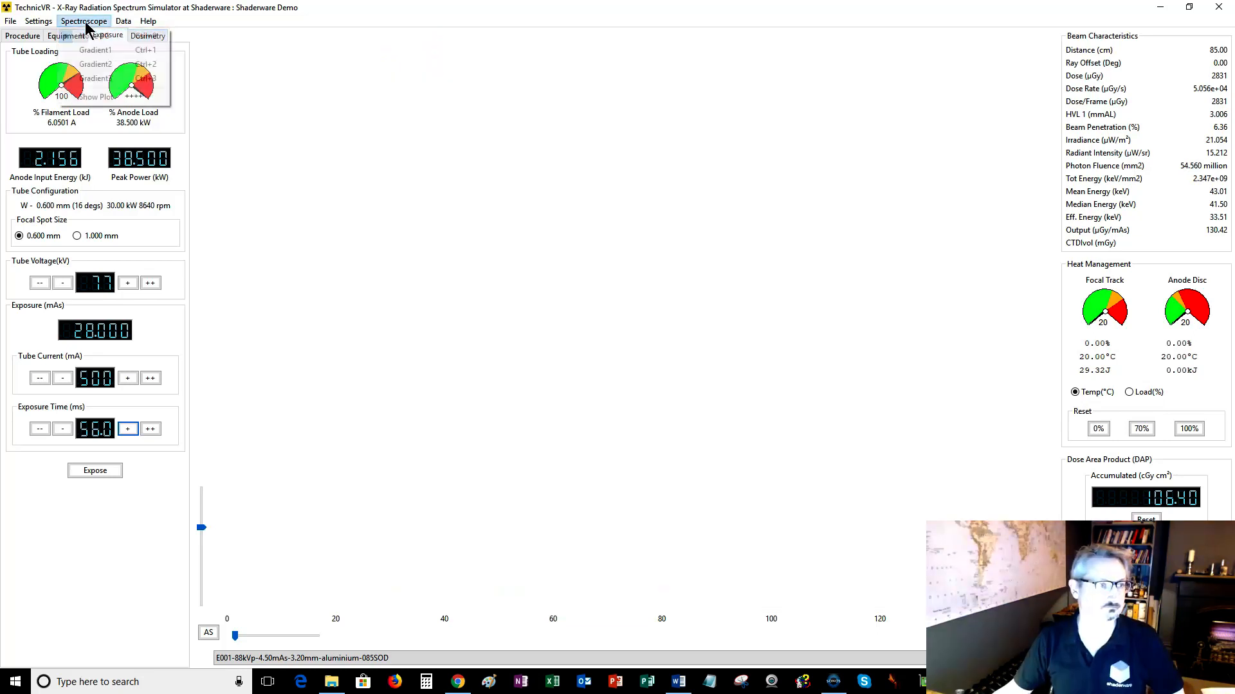
click(97, 97)
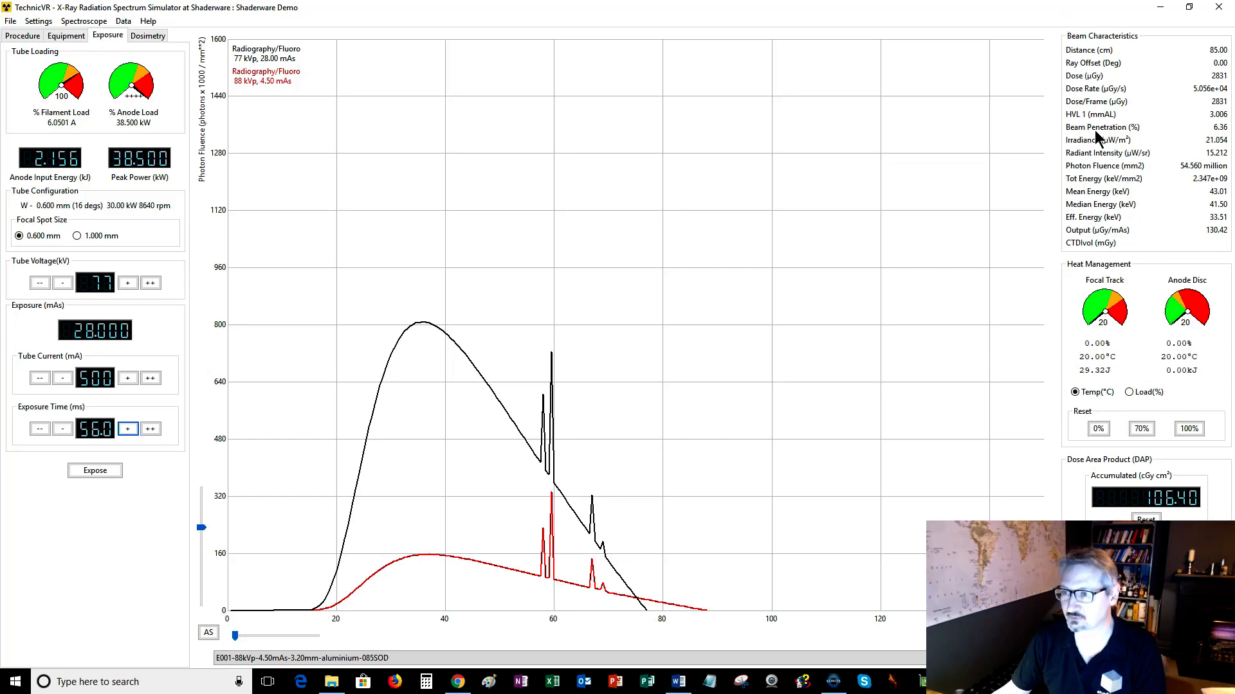
Increase the tube voltage by ten steps to 102 kV.
mouse_move(1095, 127)
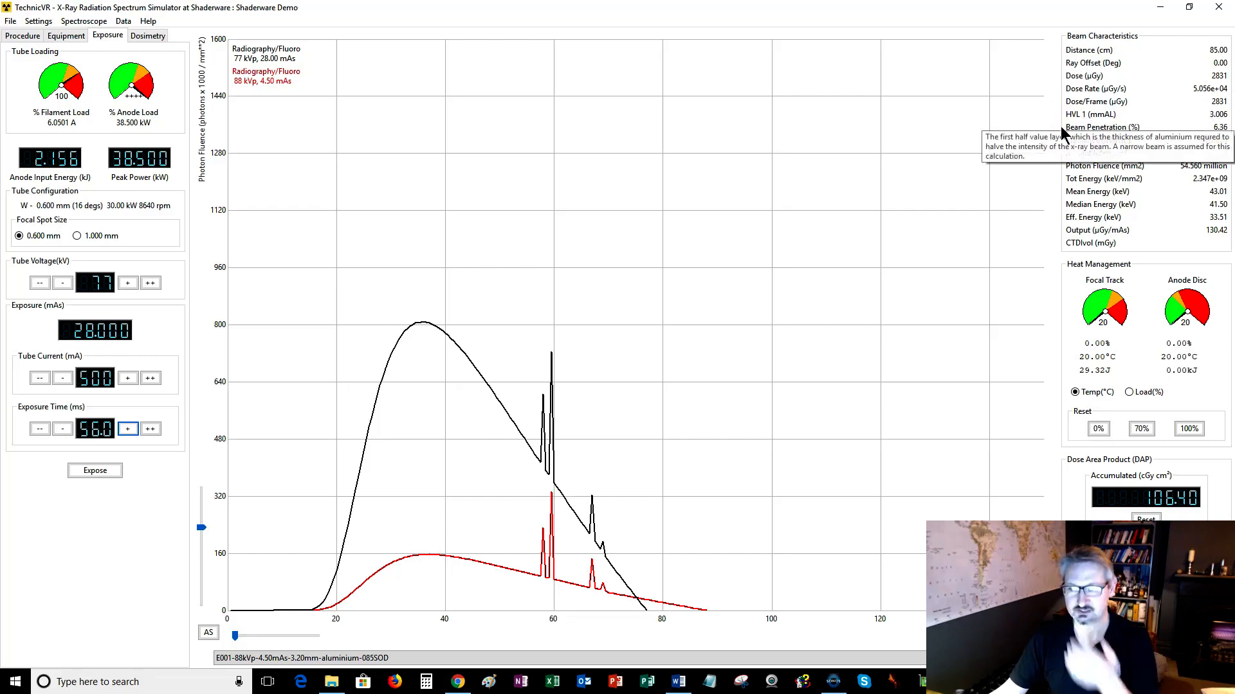
mouse_move(745, 413)
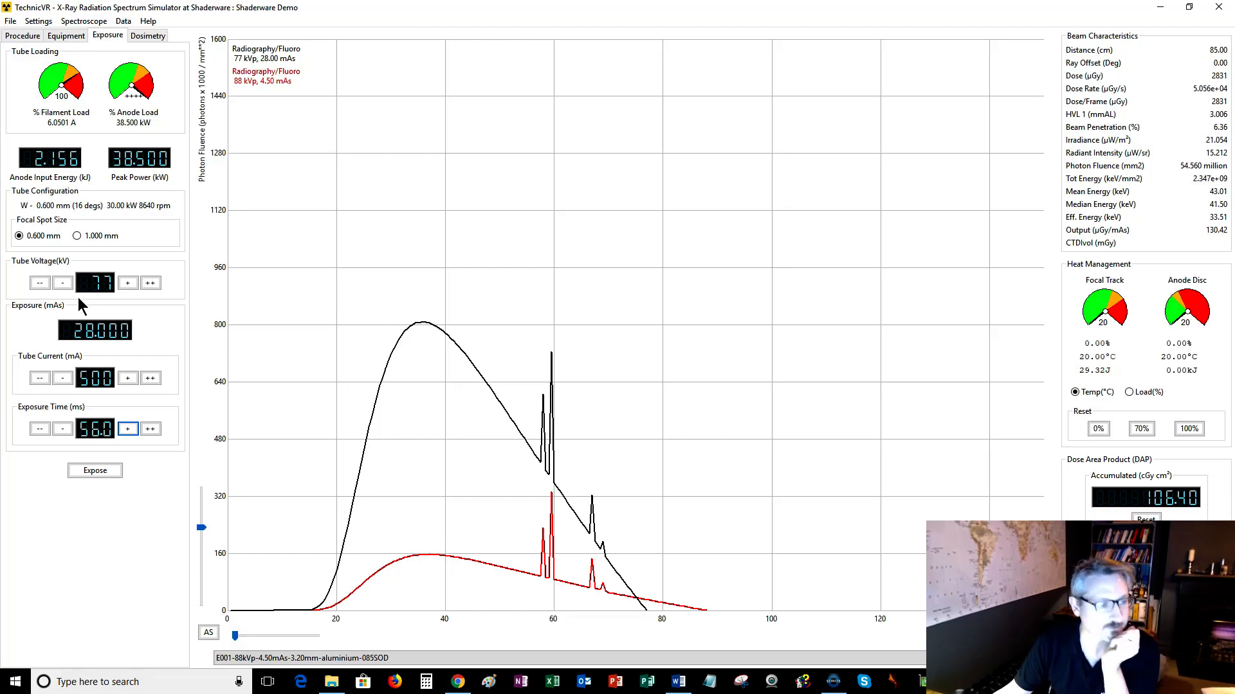
click(150, 283)
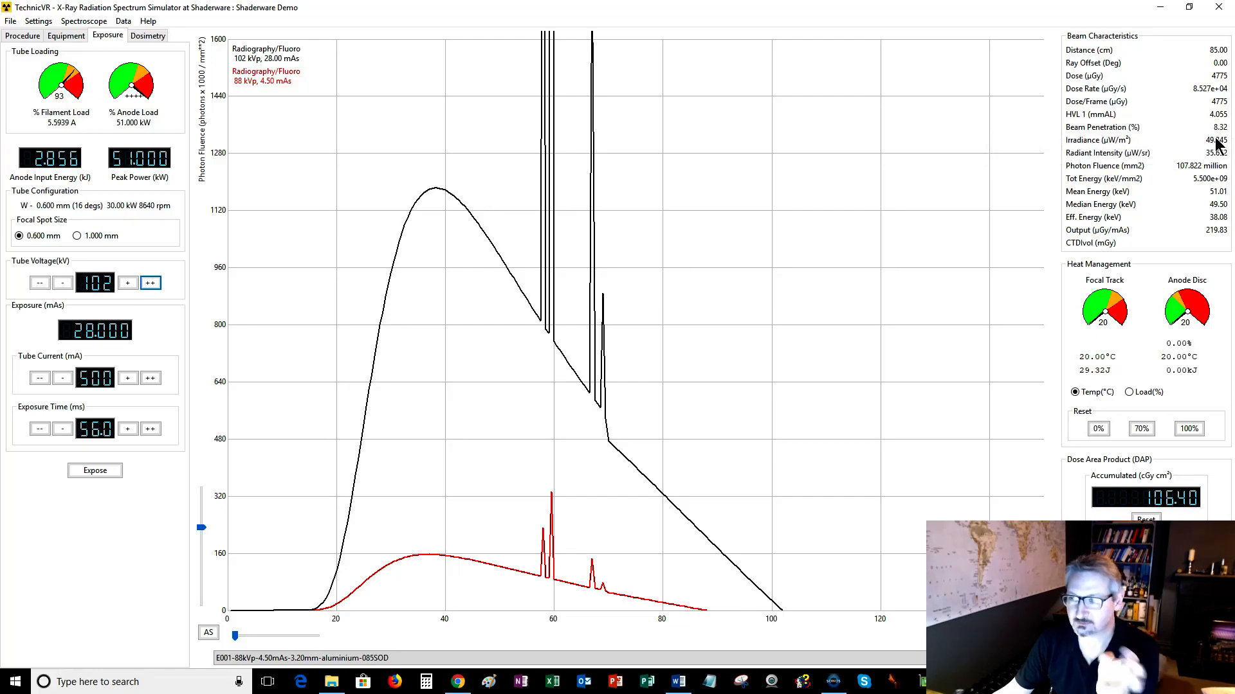
Lower the tube voltage to 50 kV.
mouse_move(1148, 132)
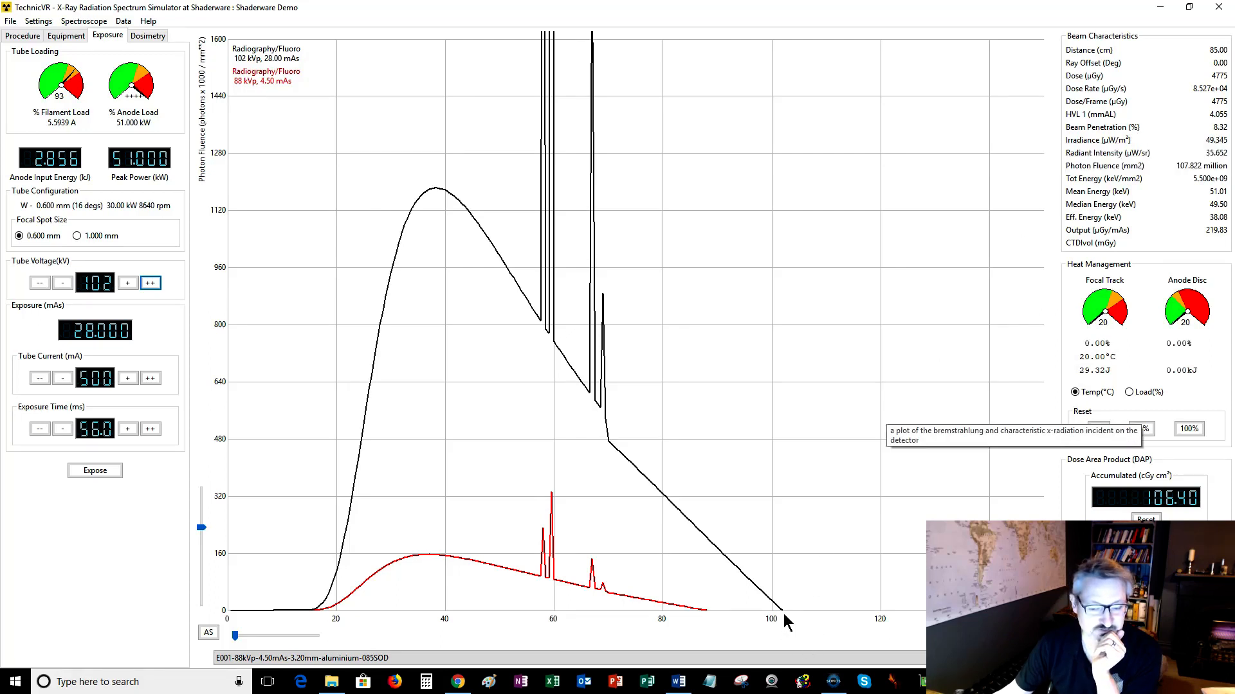
click(42, 286)
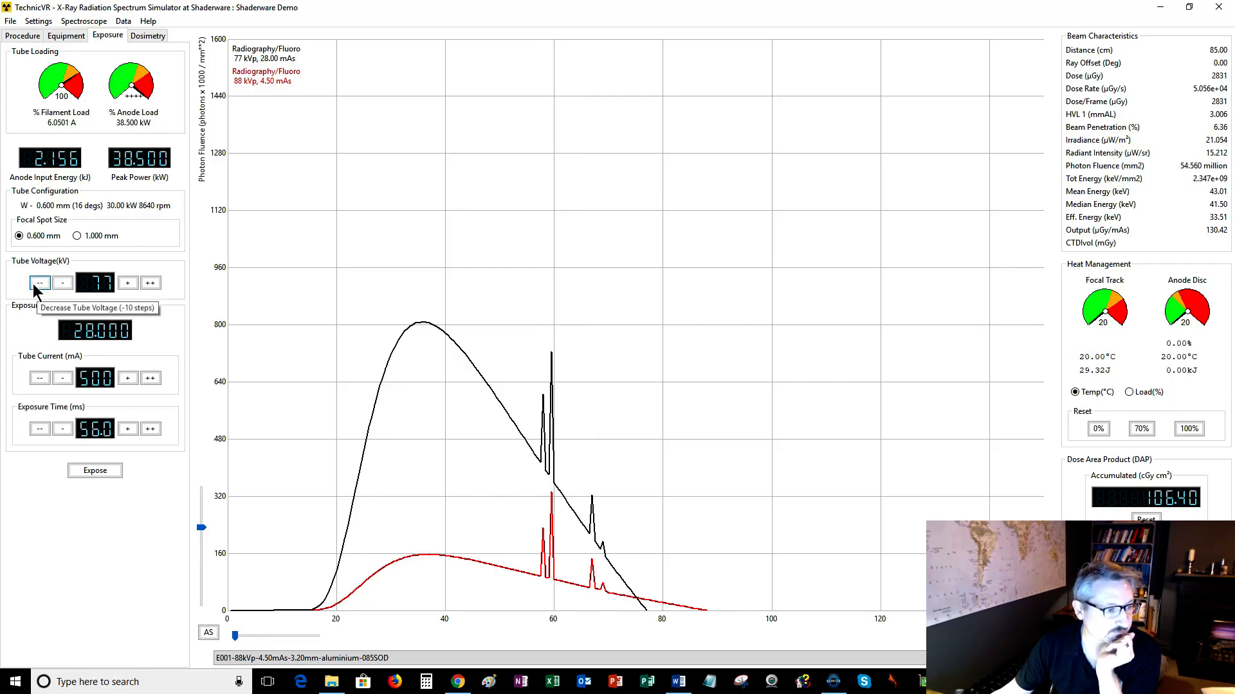
click(35, 287)
click(37, 286)
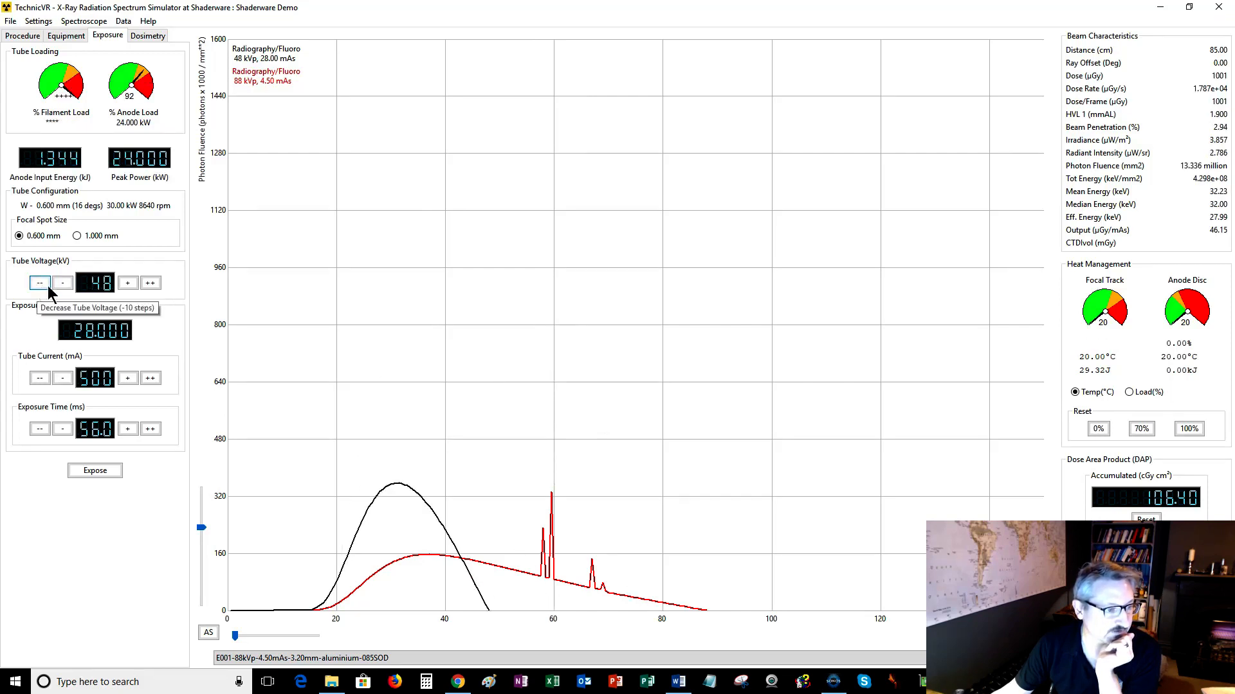
click(131, 288)
click(131, 288)
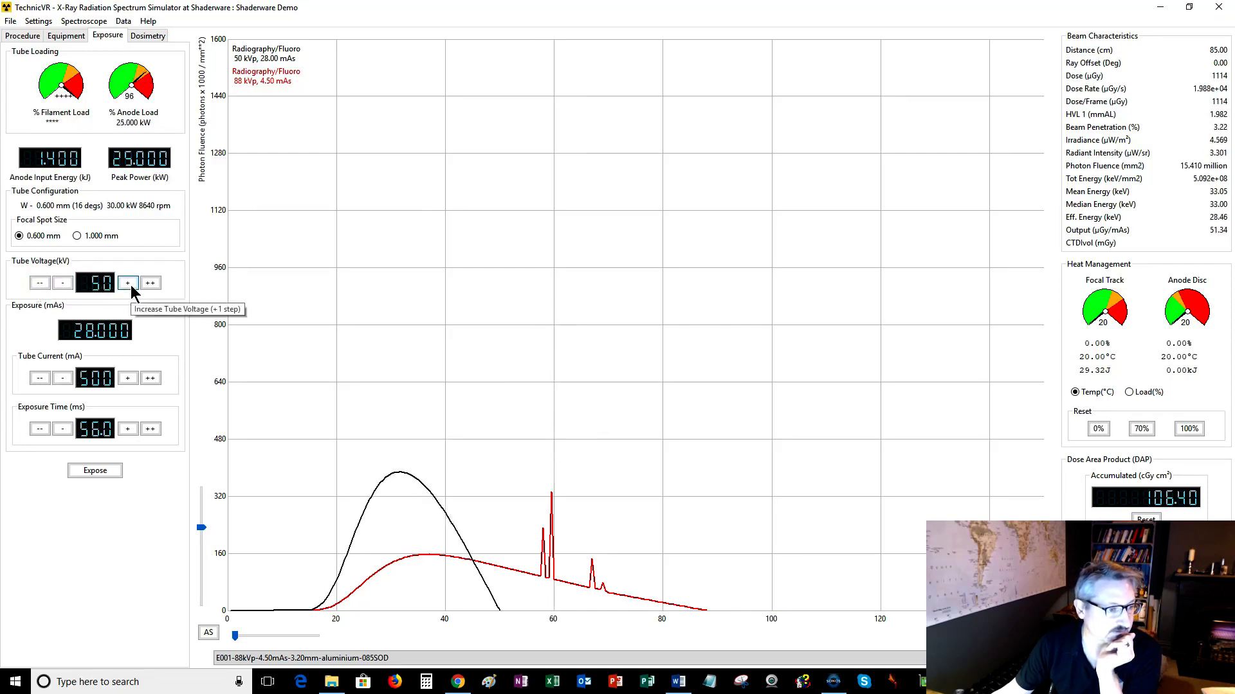
Set the X-ray tube age to about 50% of its useful life.
mouse_move(1224, 135)
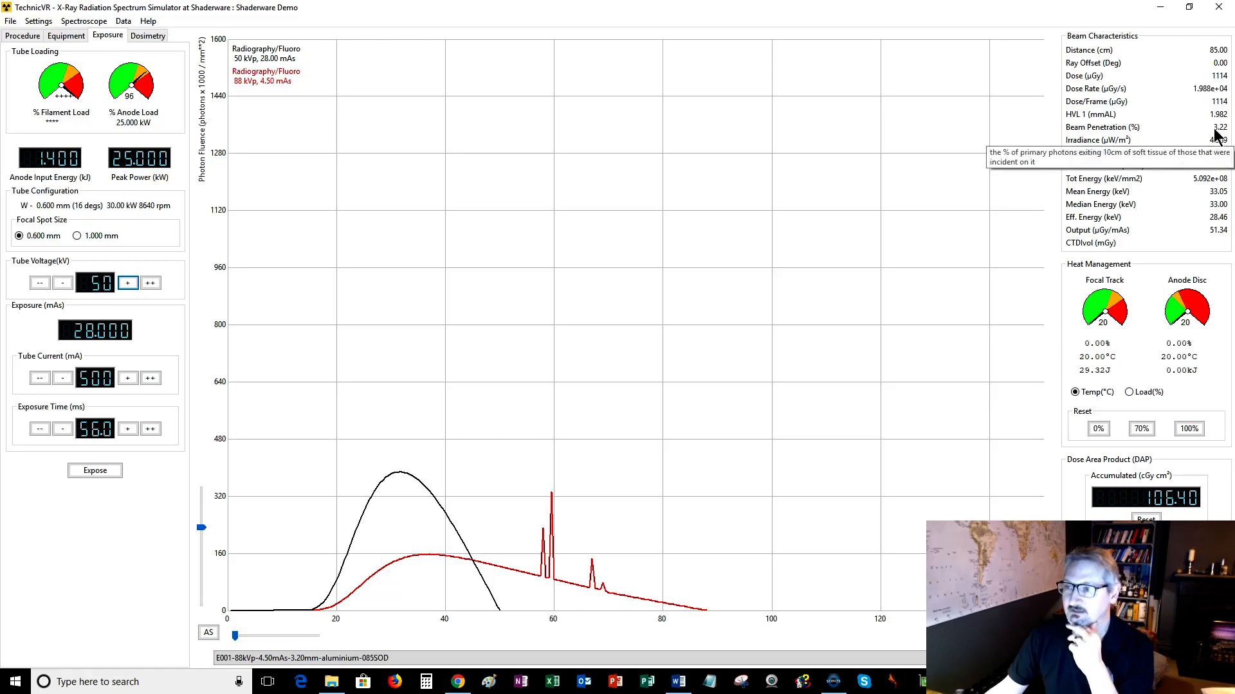
mouse_move(1079, 150)
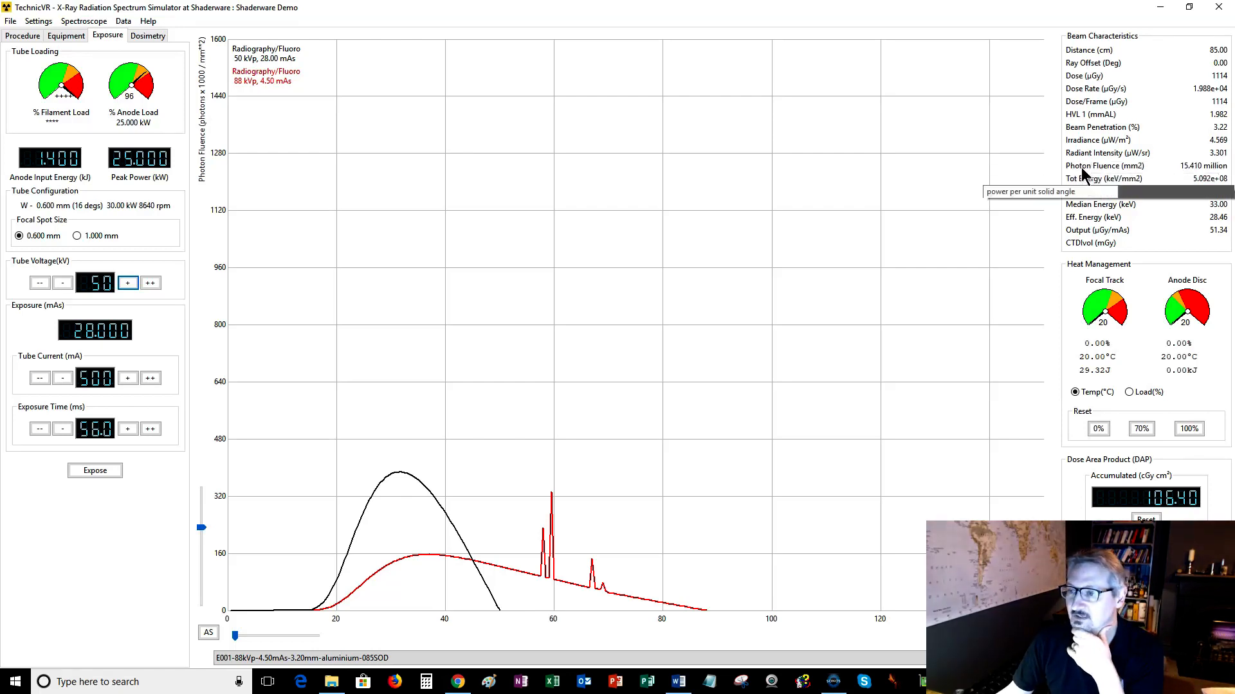
mouse_move(1086, 201)
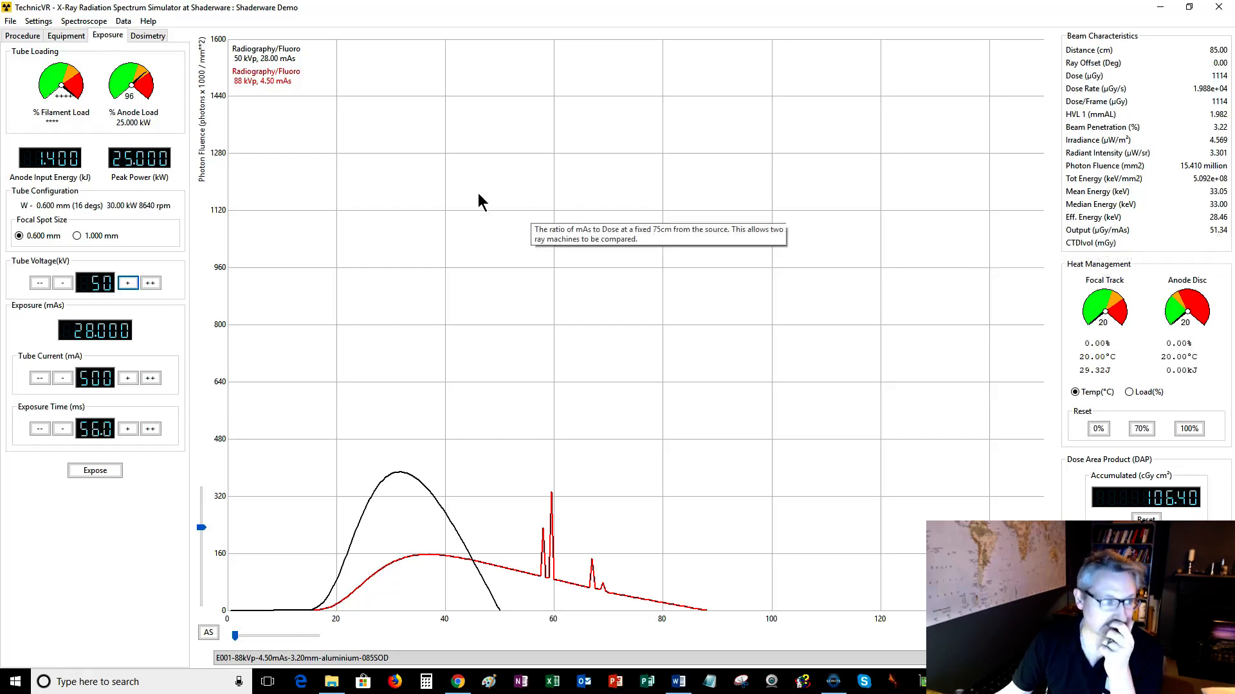
click(72, 36)
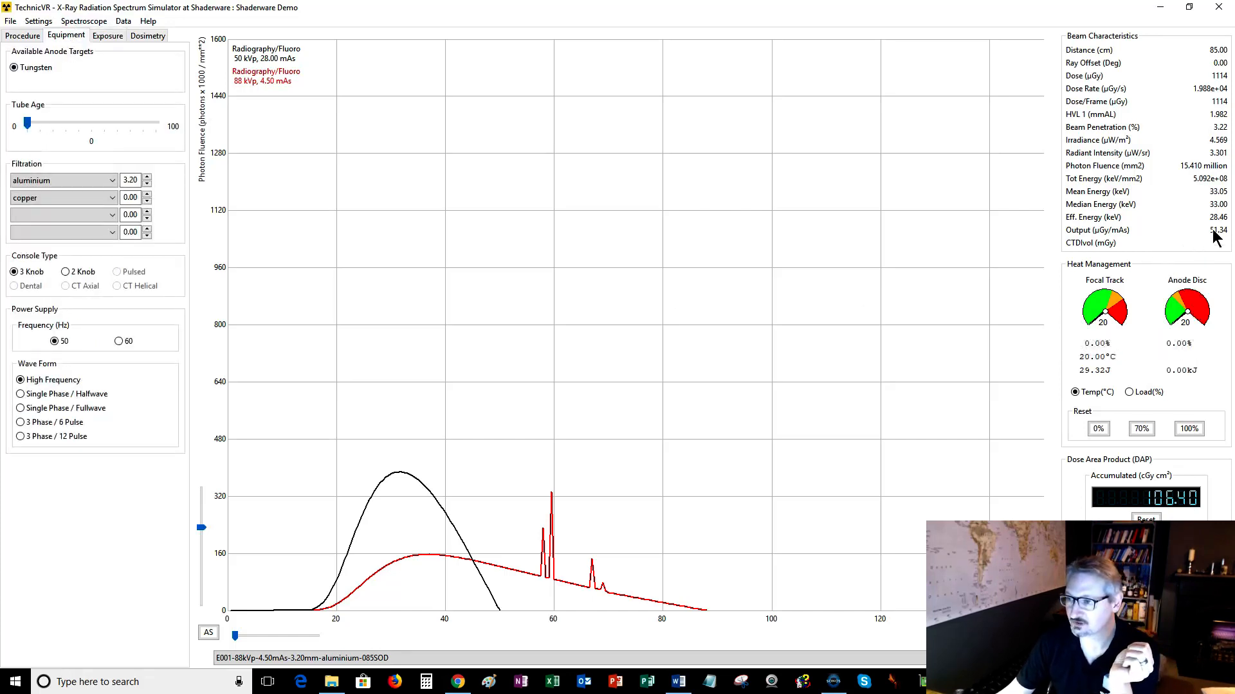
mouse_move(1216, 236)
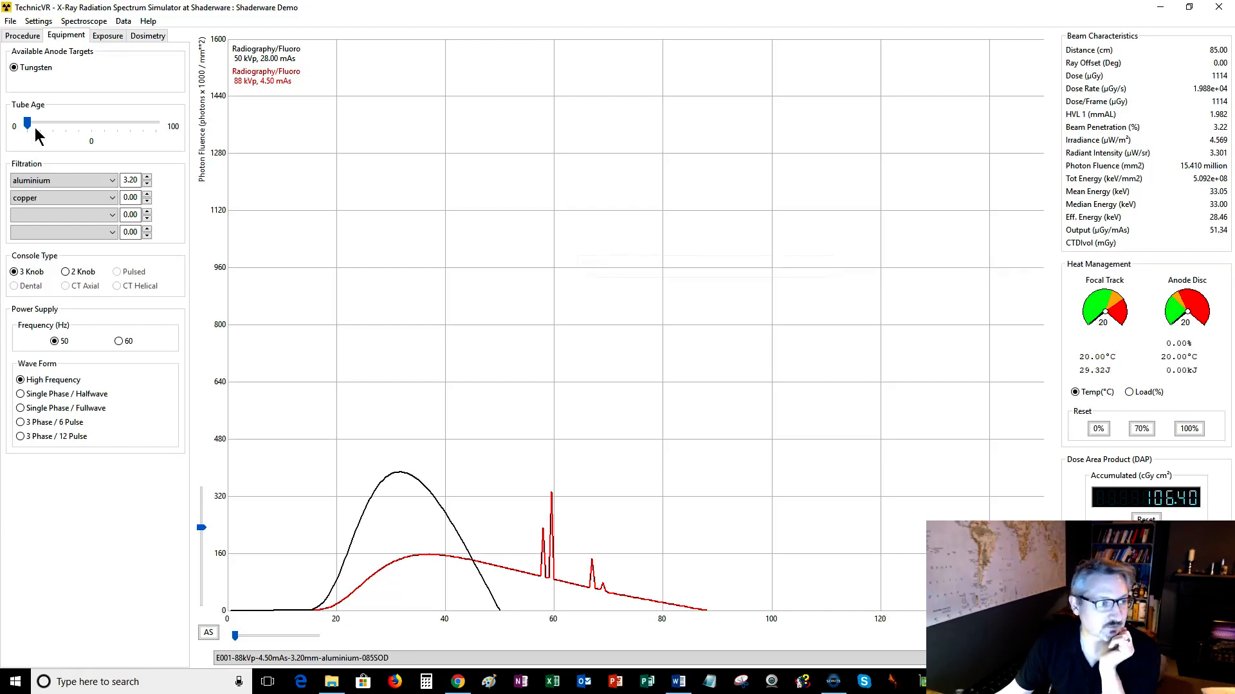
drag(28, 125, 90, 130)
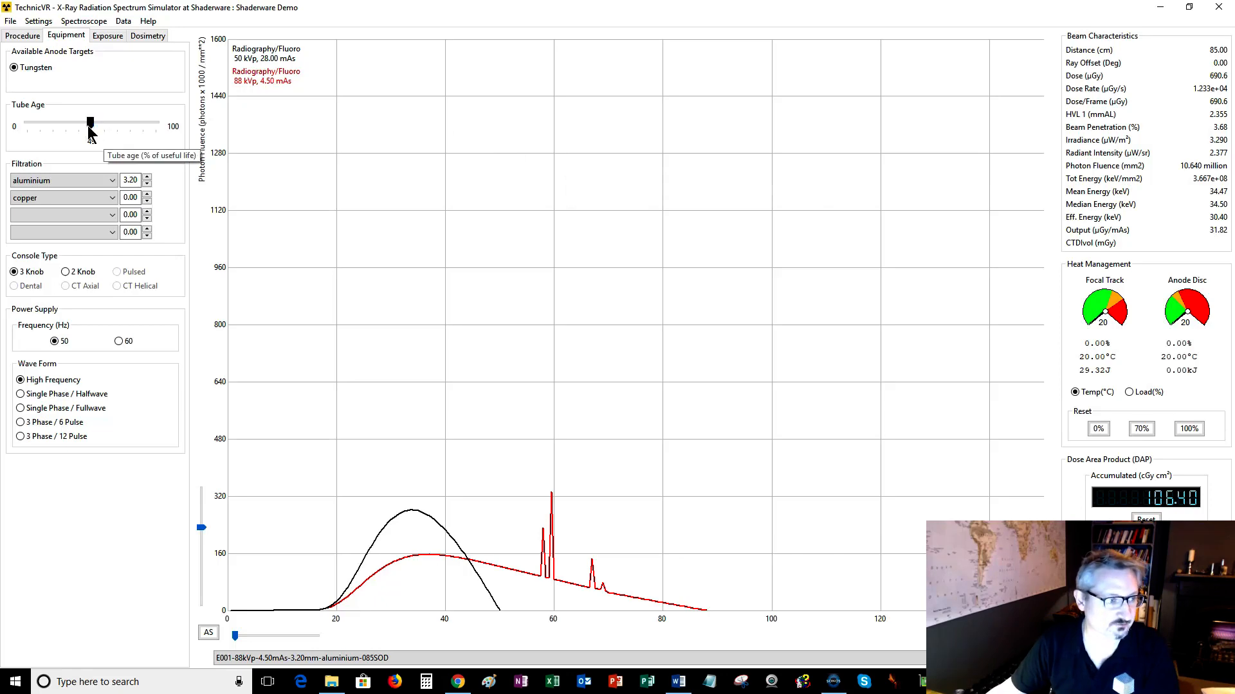
Set the tube age back to 0% of its useful life.
drag(90, 124, 26, 125)
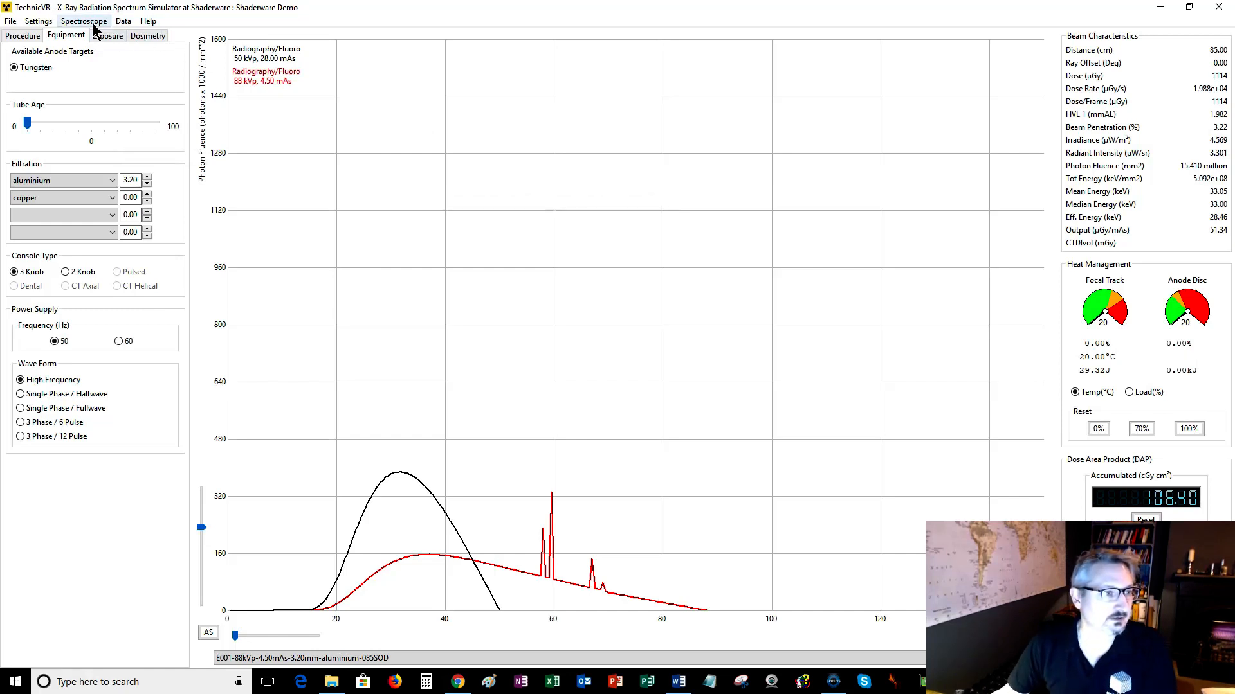
Hide the beam characteristics panel and the dose area product display through Customize Display.
click(147, 21)
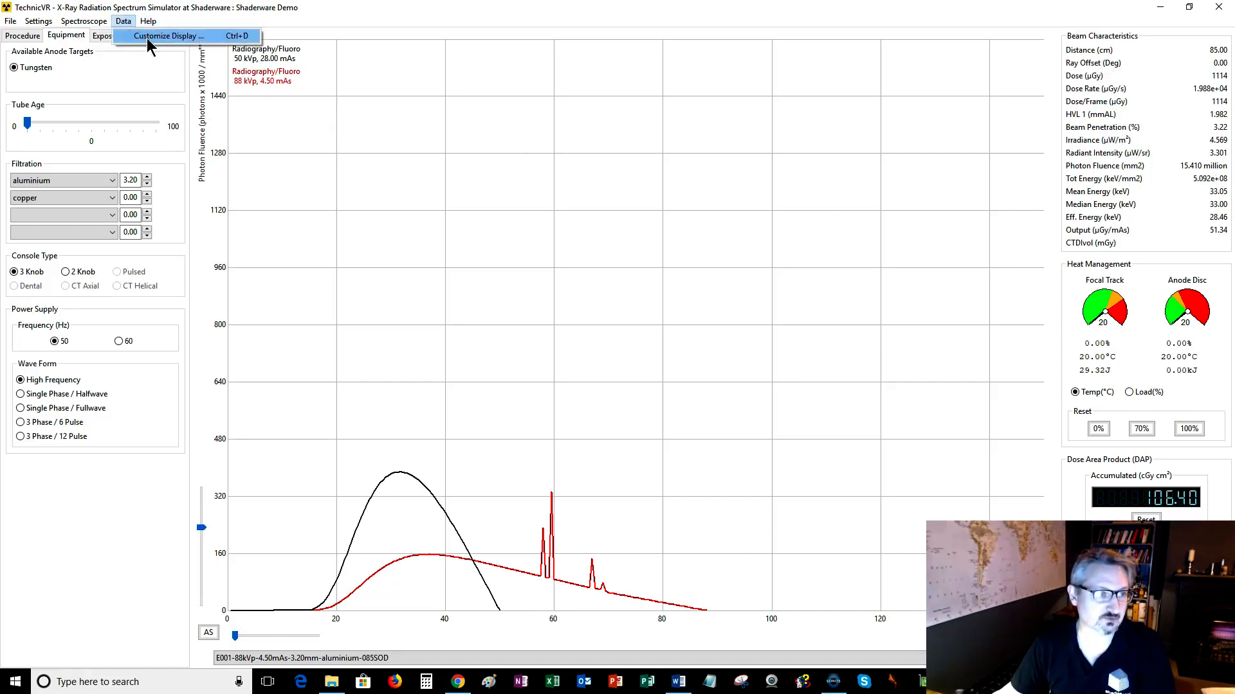
click(146, 36)
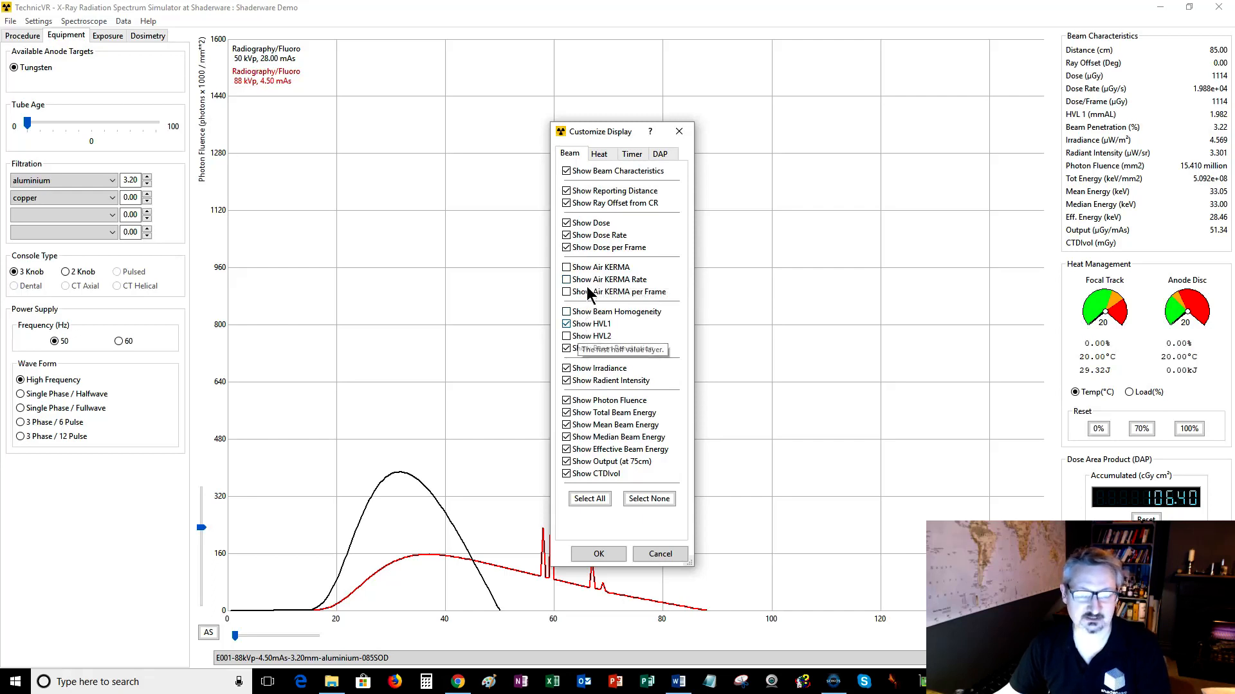
click(571, 174)
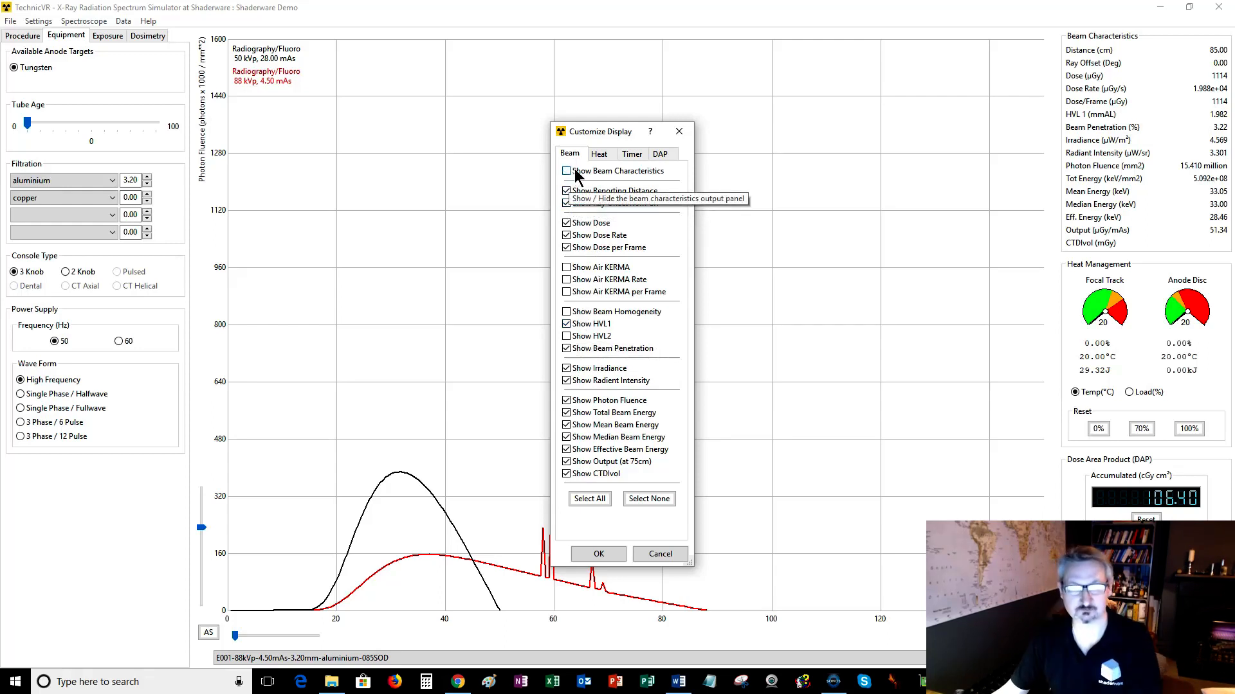
click(598, 155)
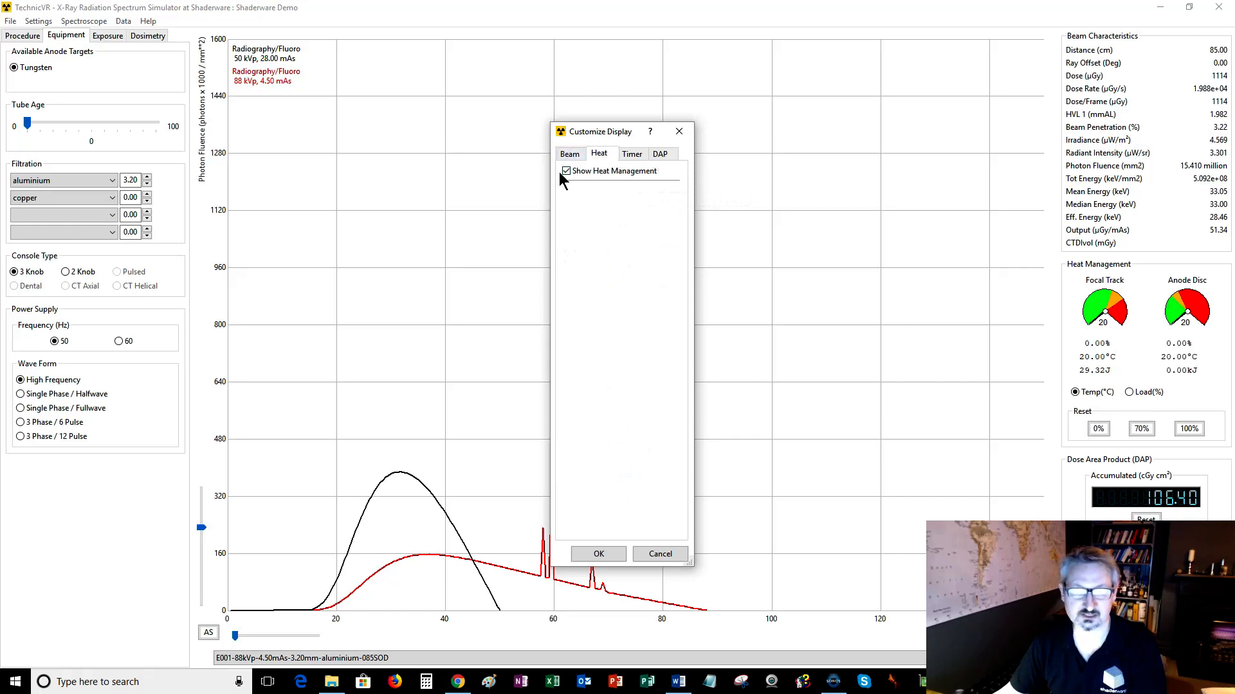
click(626, 154)
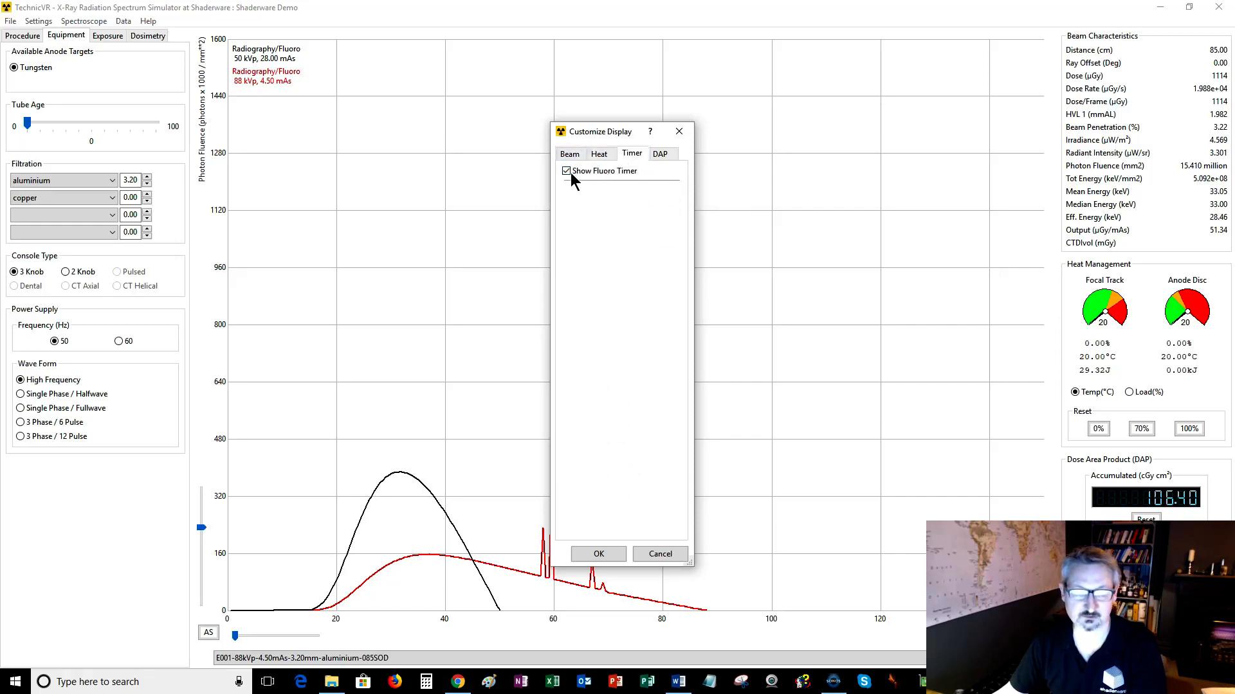
click(660, 154)
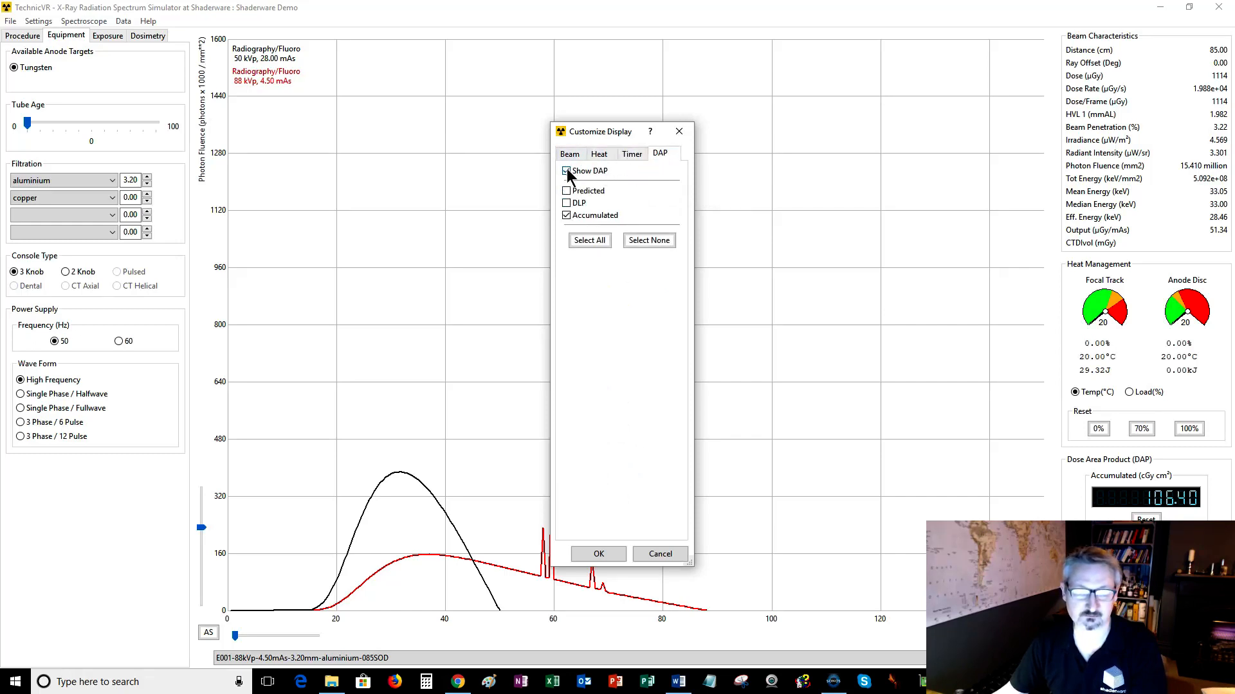
click(566, 171)
click(588, 557)
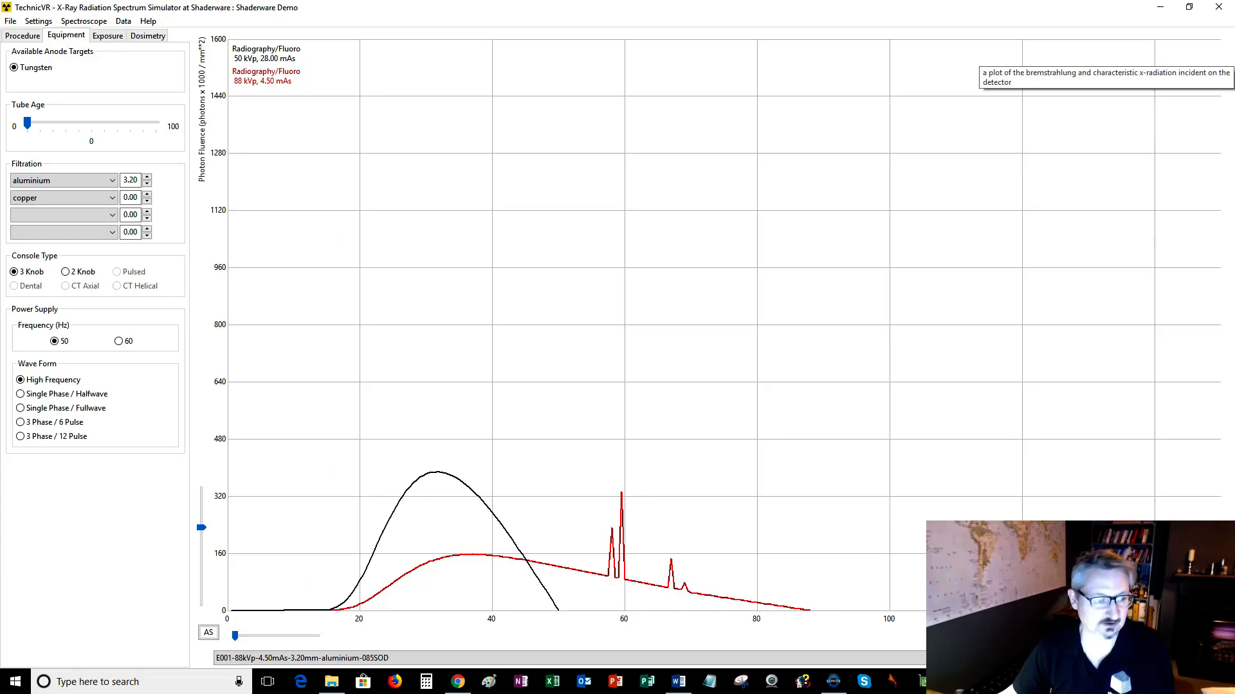
Reopen Customize Display and turn off ray offset, dose rate, dose per frame, beam penetration, irradiance and radiant intensity.
click(122, 20)
click(131, 36)
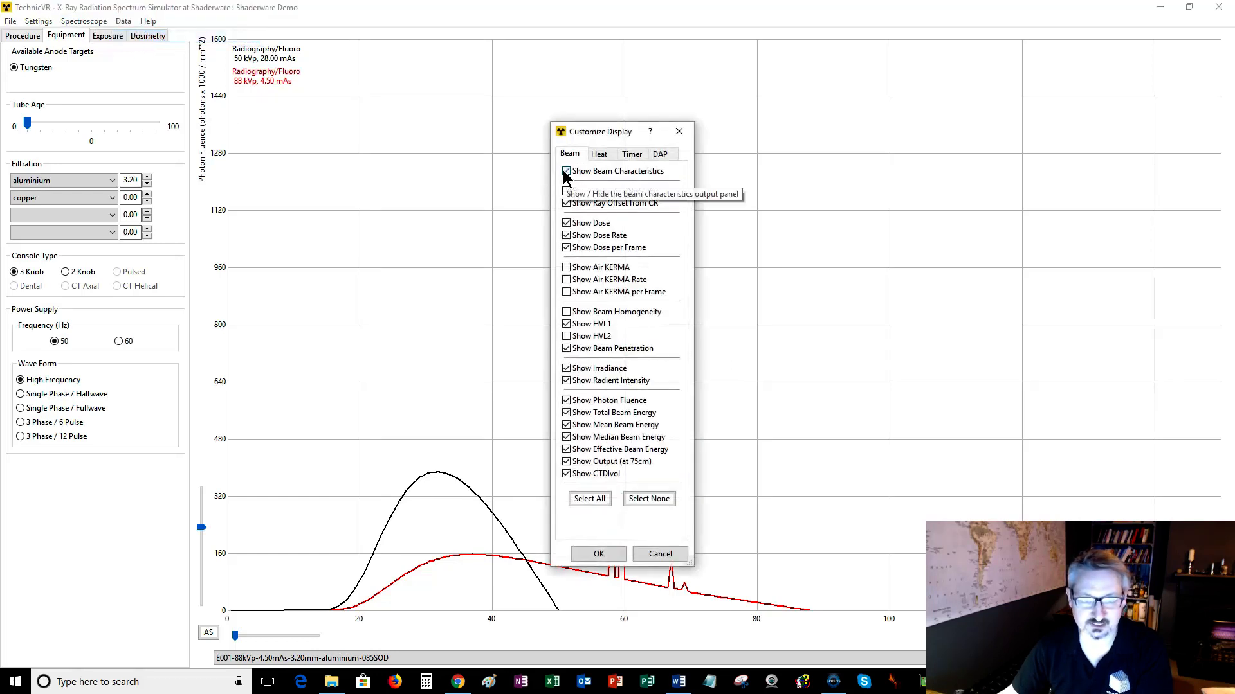
click(590, 156)
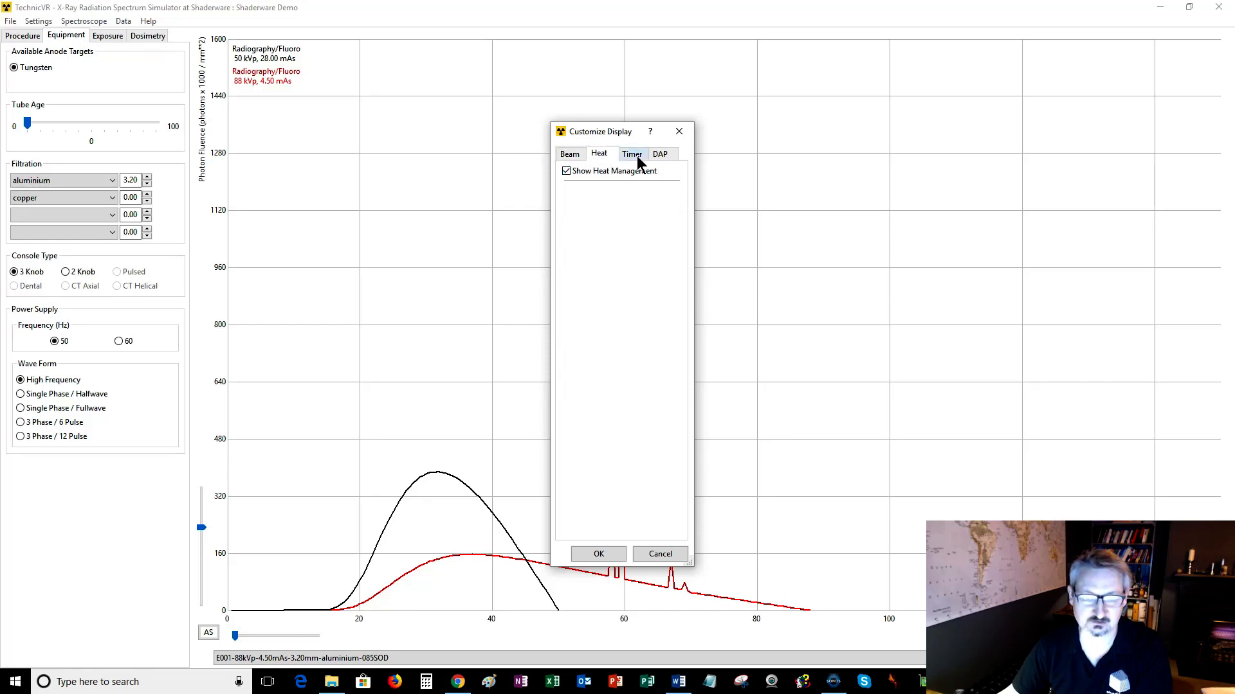
click(567, 157)
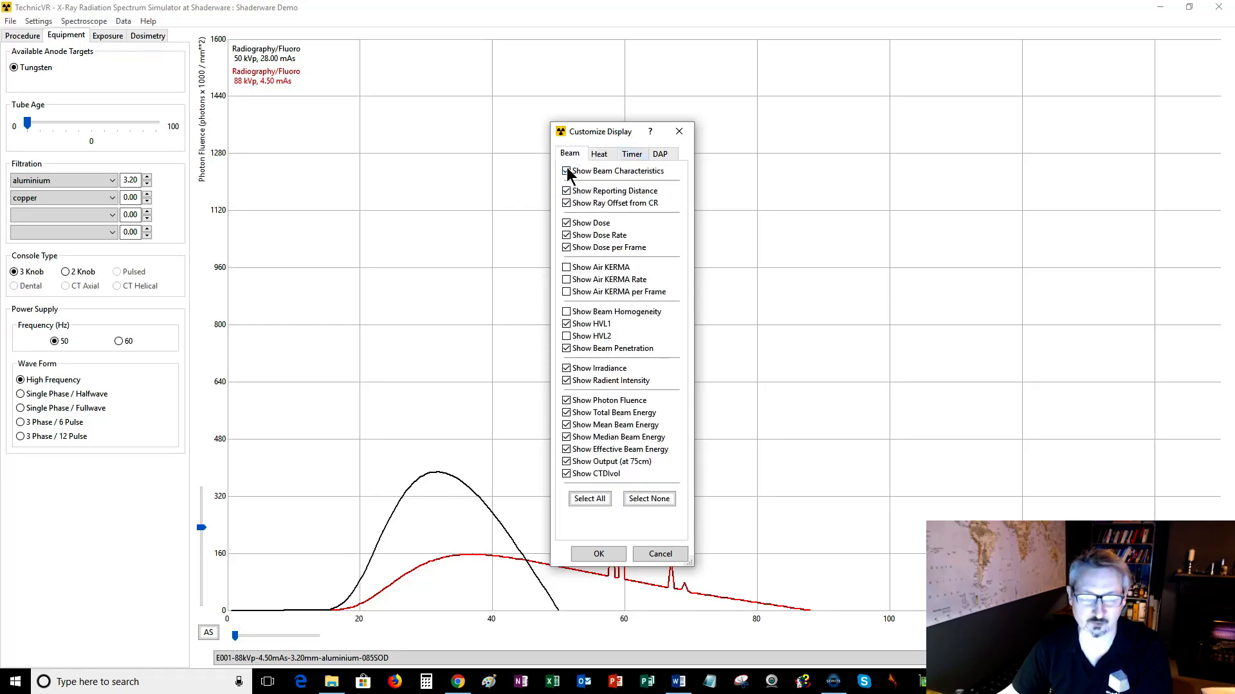
click(566, 204)
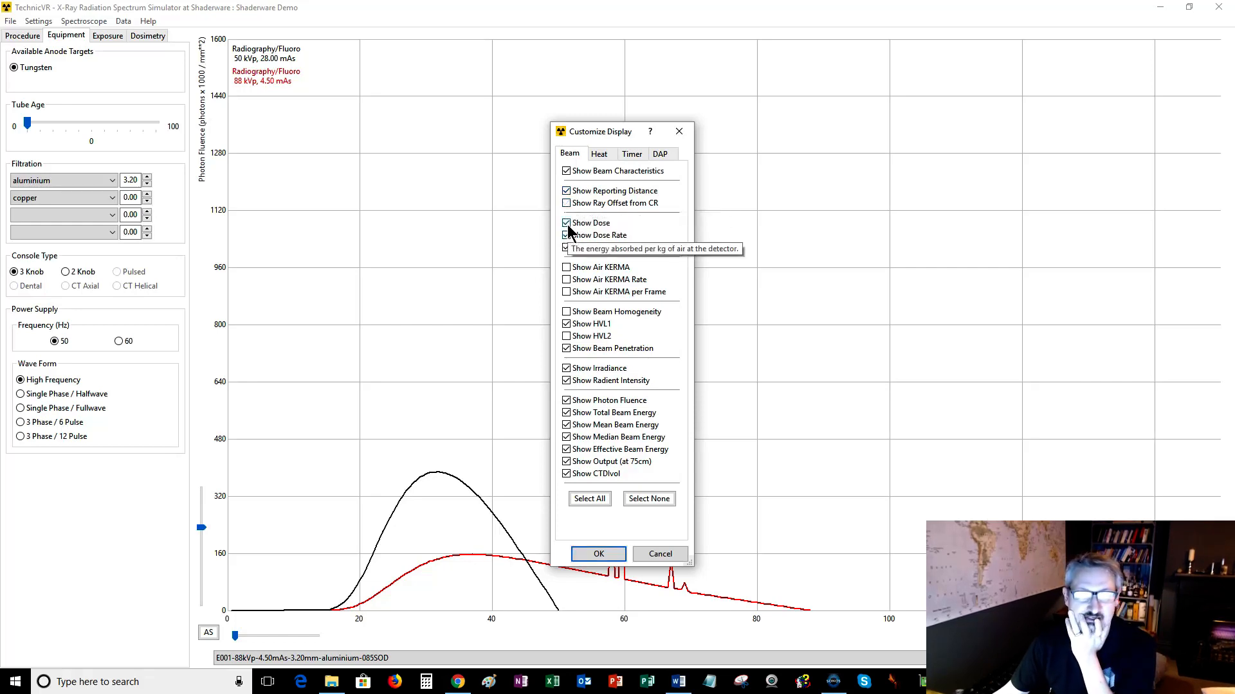
click(565, 236)
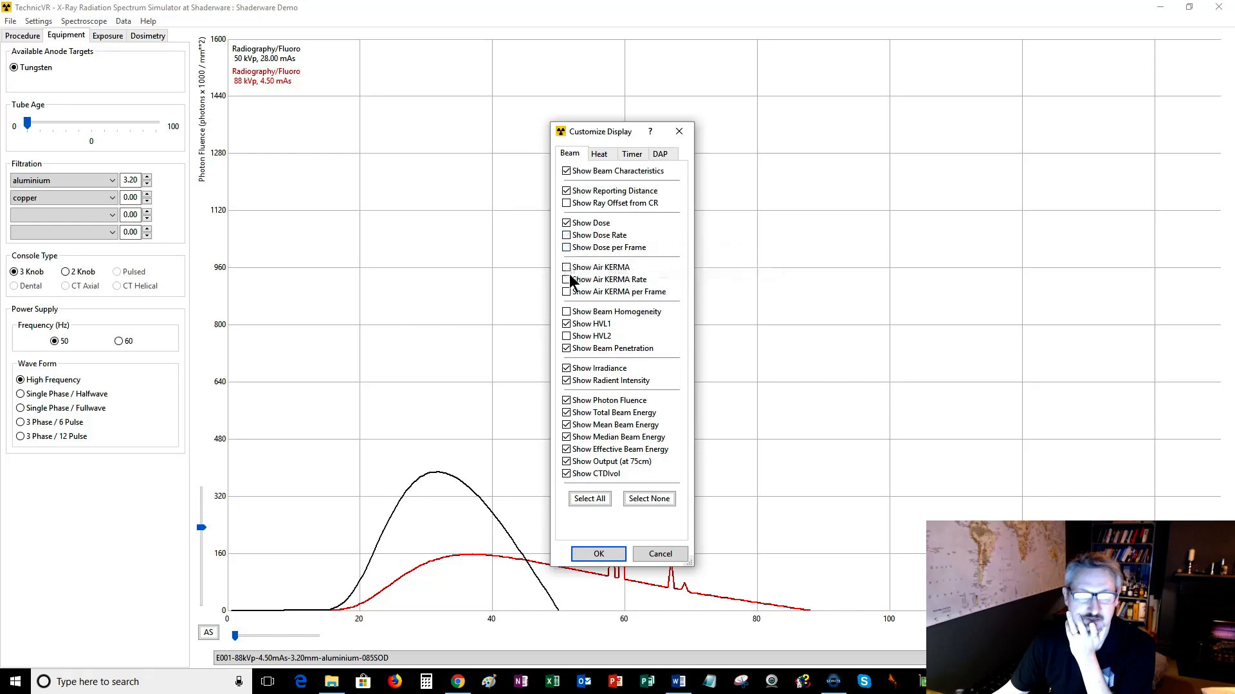
click(566, 350)
click(566, 368)
click(566, 380)
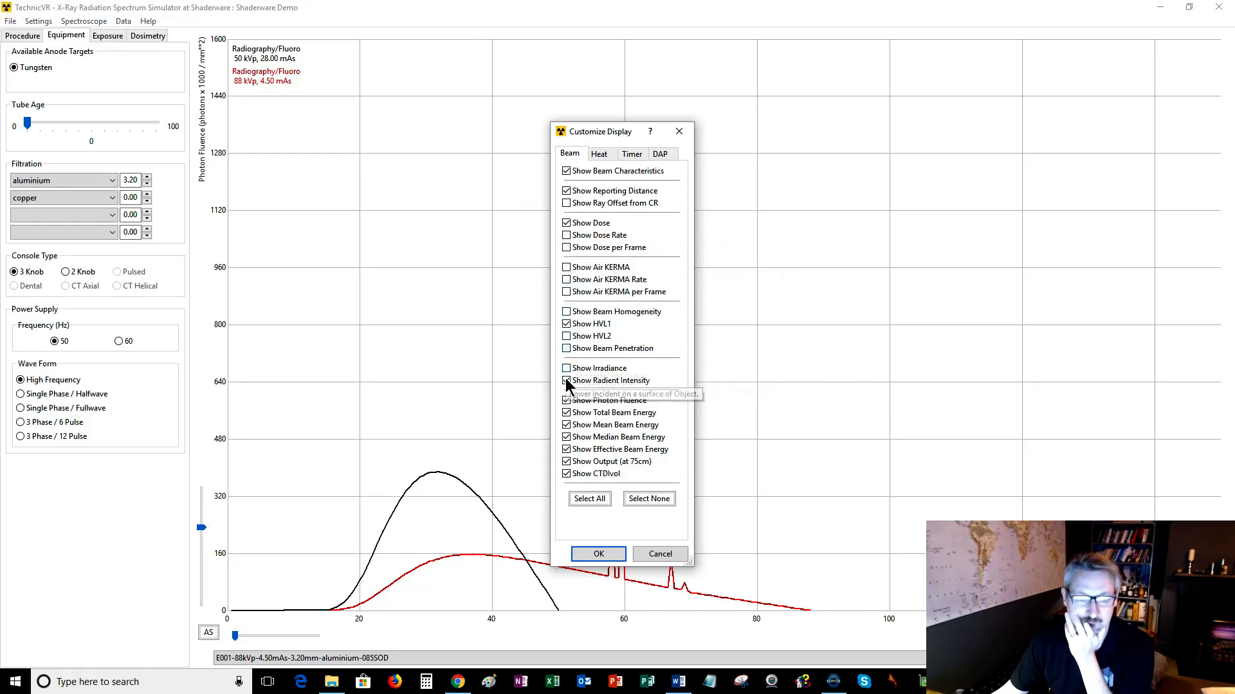
Turn off photon fluence, total, mean, median and effective beam energy, output and CTDIvol, and apply the display settings.
click(566, 400)
click(566, 413)
click(566, 425)
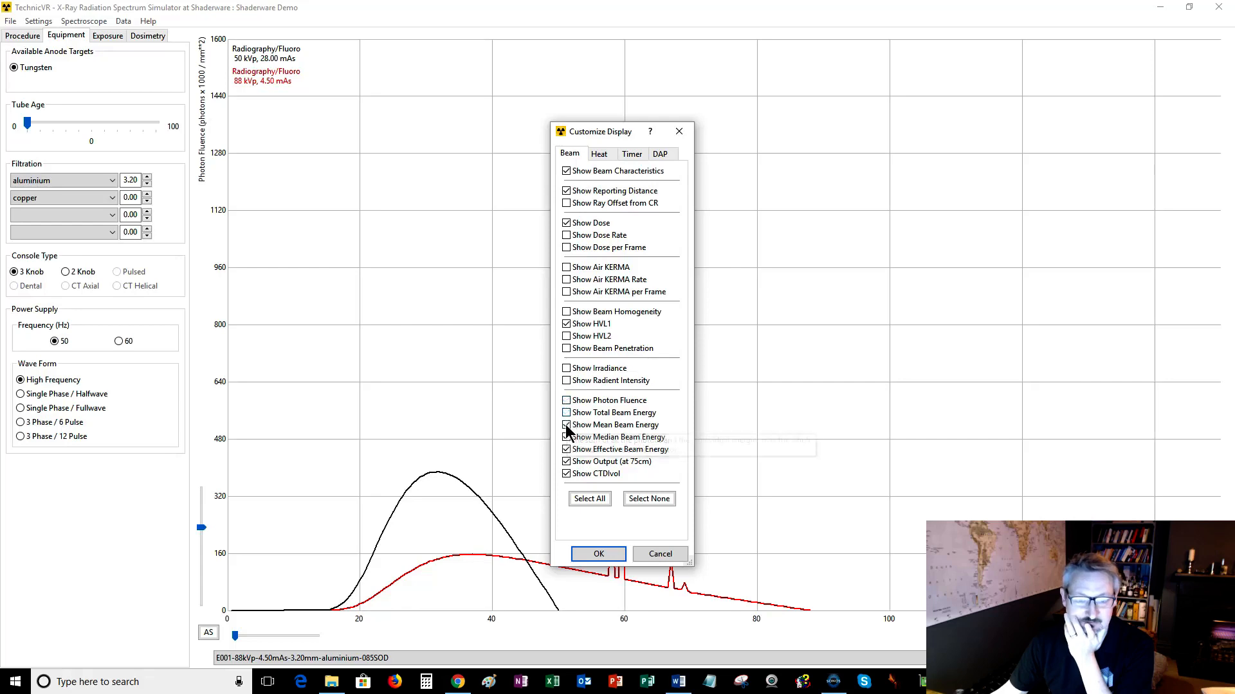
click(565, 438)
click(565, 450)
click(566, 461)
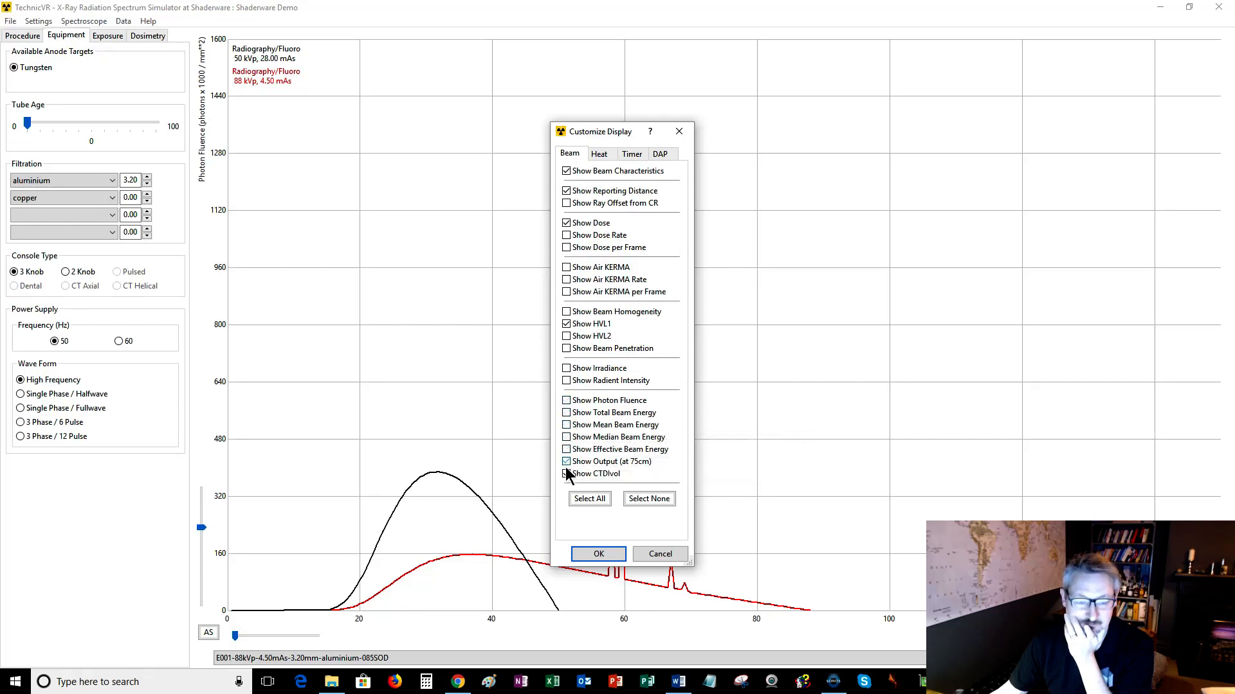
click(566, 474)
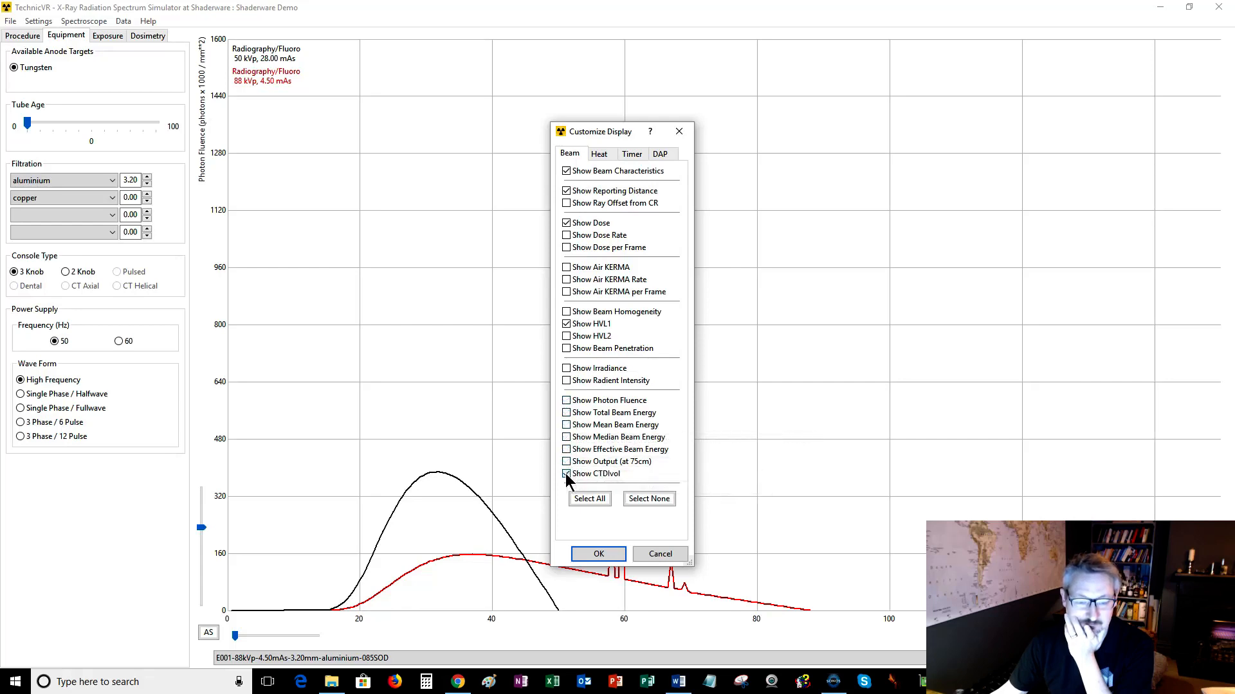
click(605, 556)
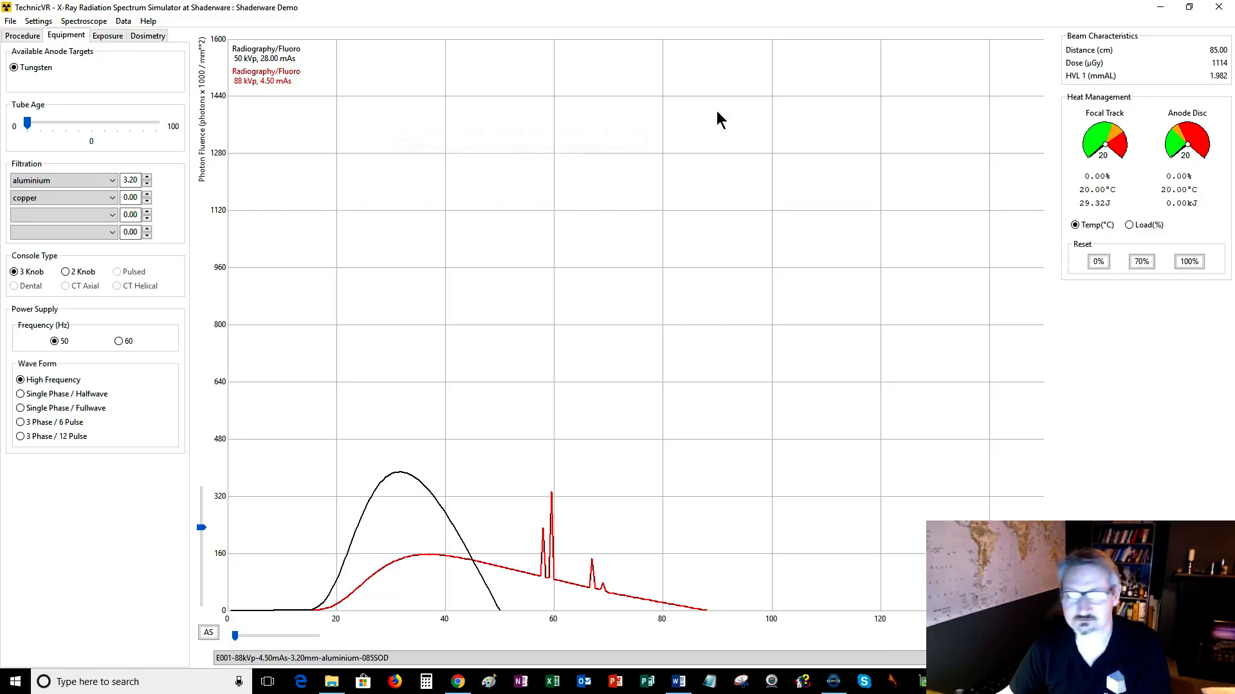
Re-enable ray offset, irradiance, photon fluence, mean and median beam energy and output readouts in Customize Display.
click(123, 22)
click(139, 33)
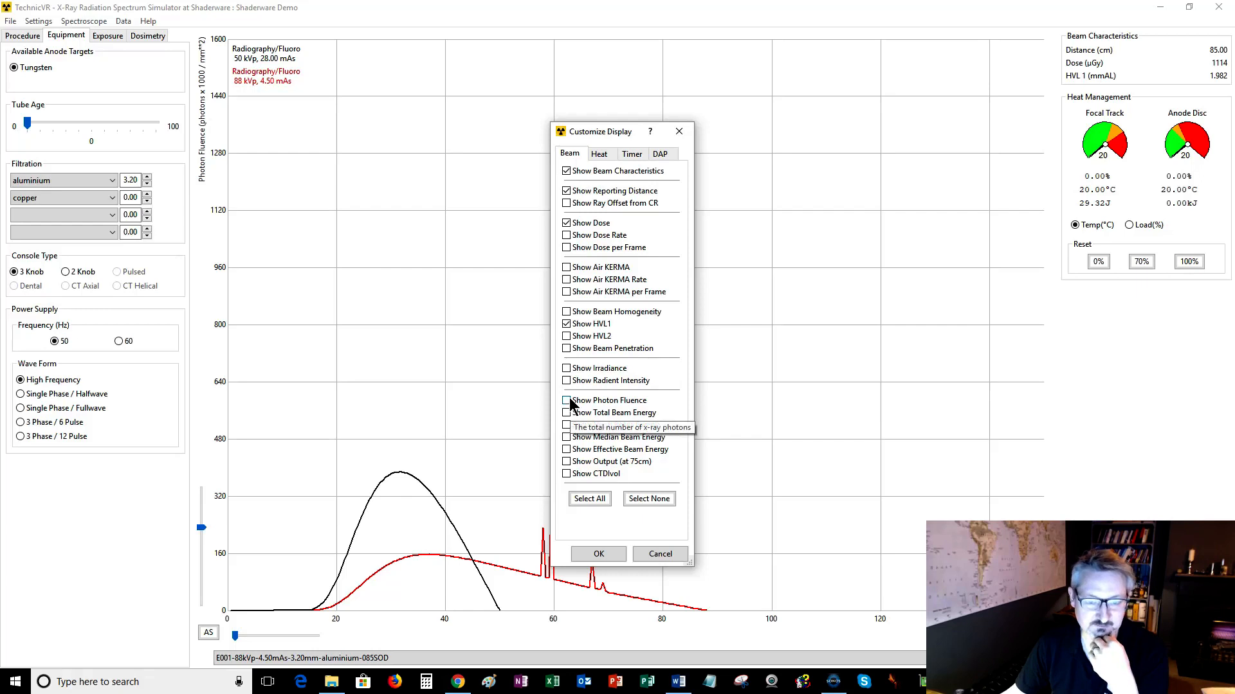
click(566, 463)
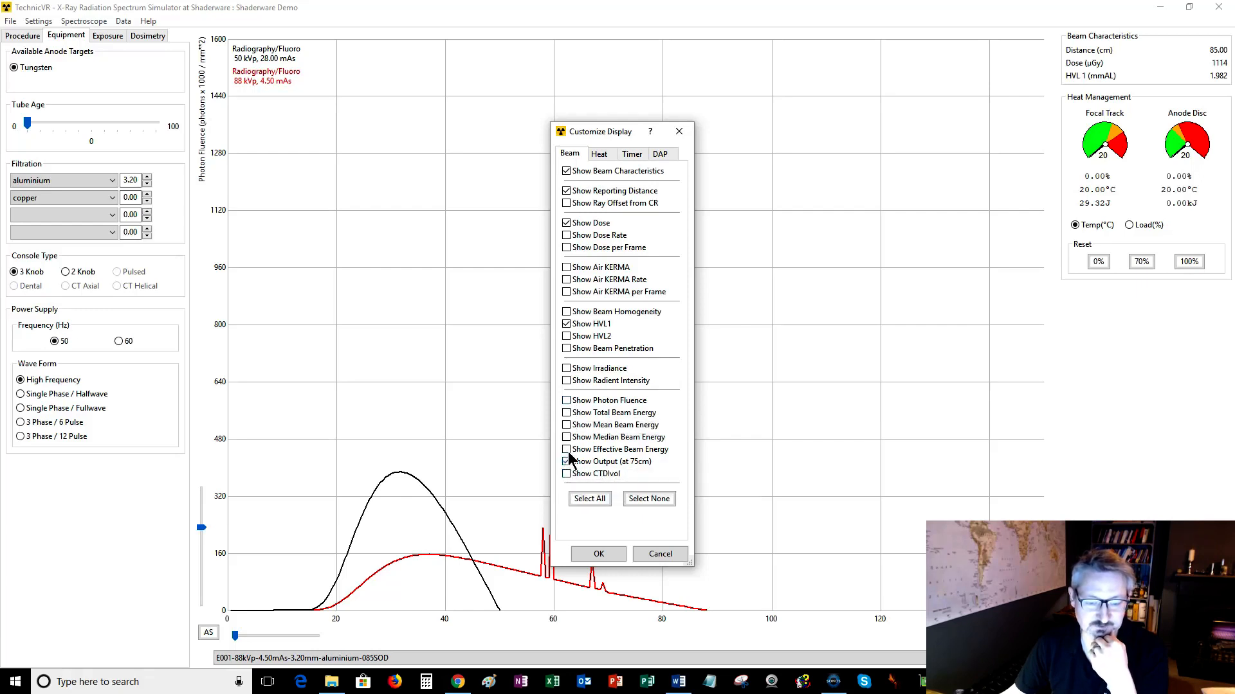
click(566, 425)
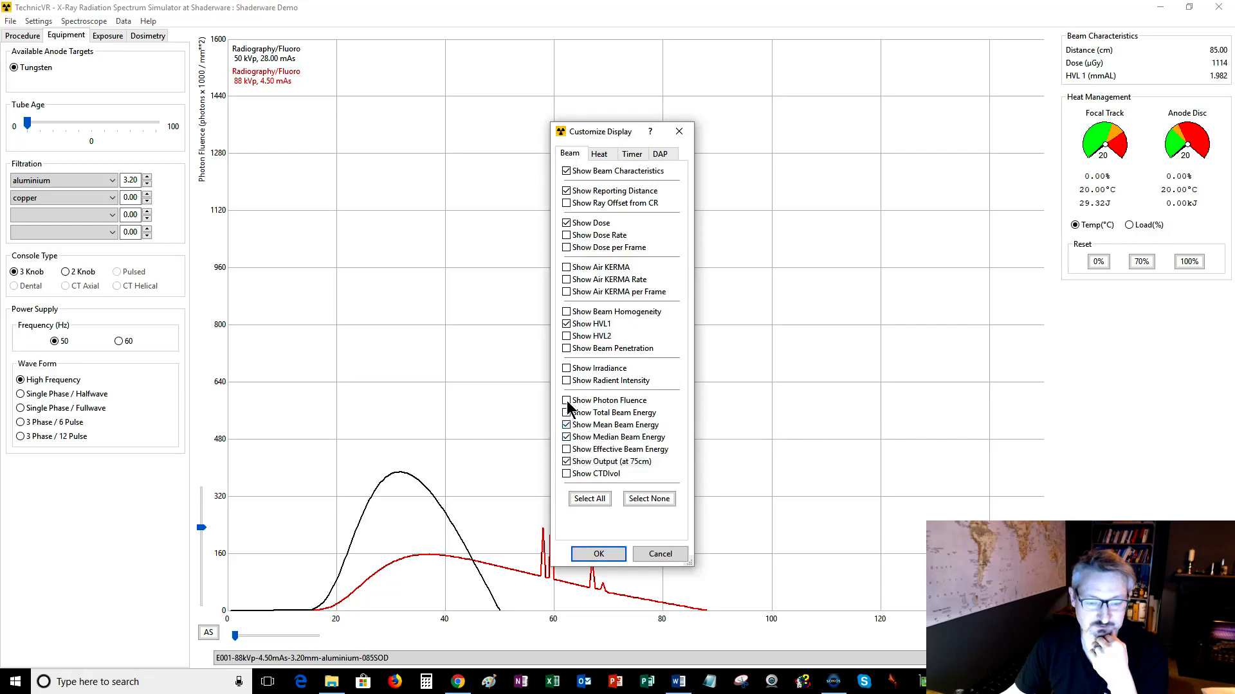
click(566, 401)
click(567, 369)
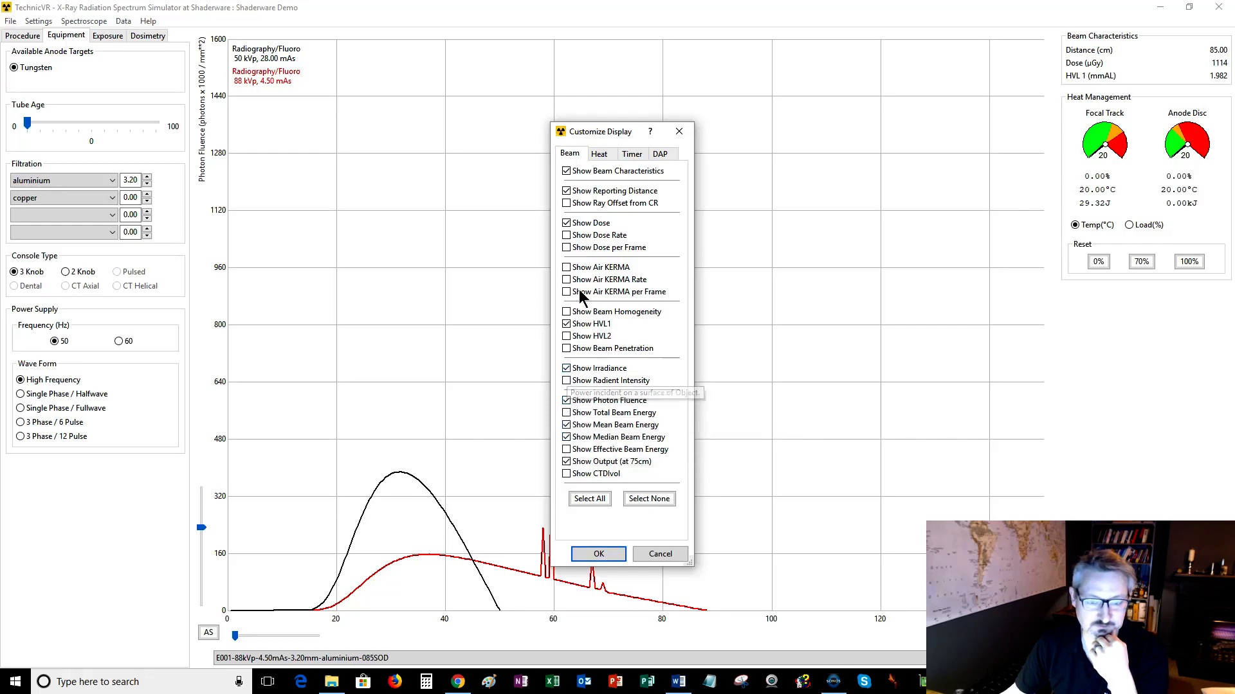
click(566, 204)
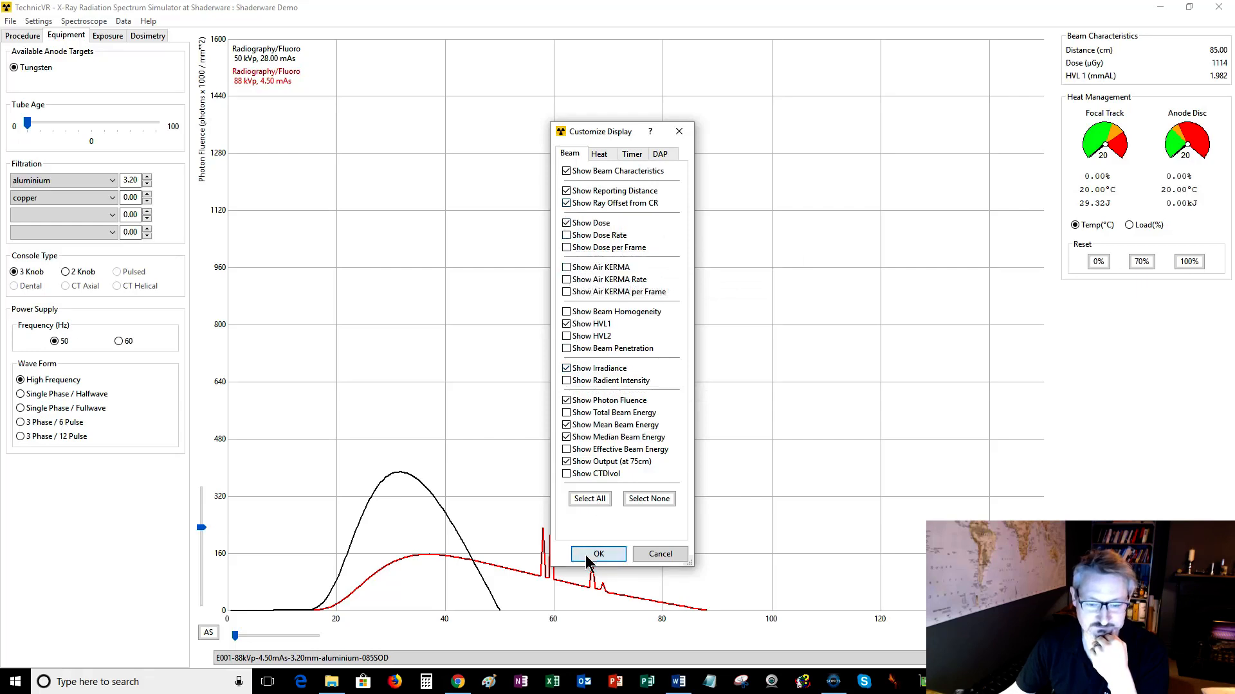
click(586, 555)
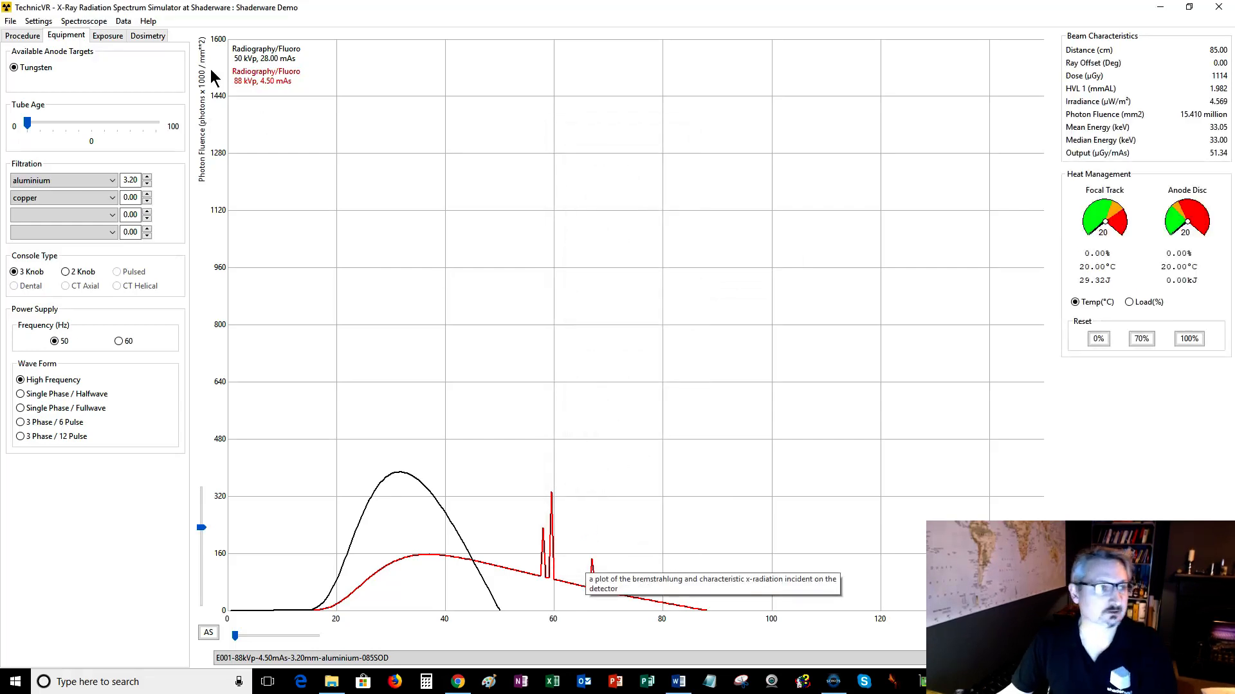
Try to open the program's help file.
click(123, 22)
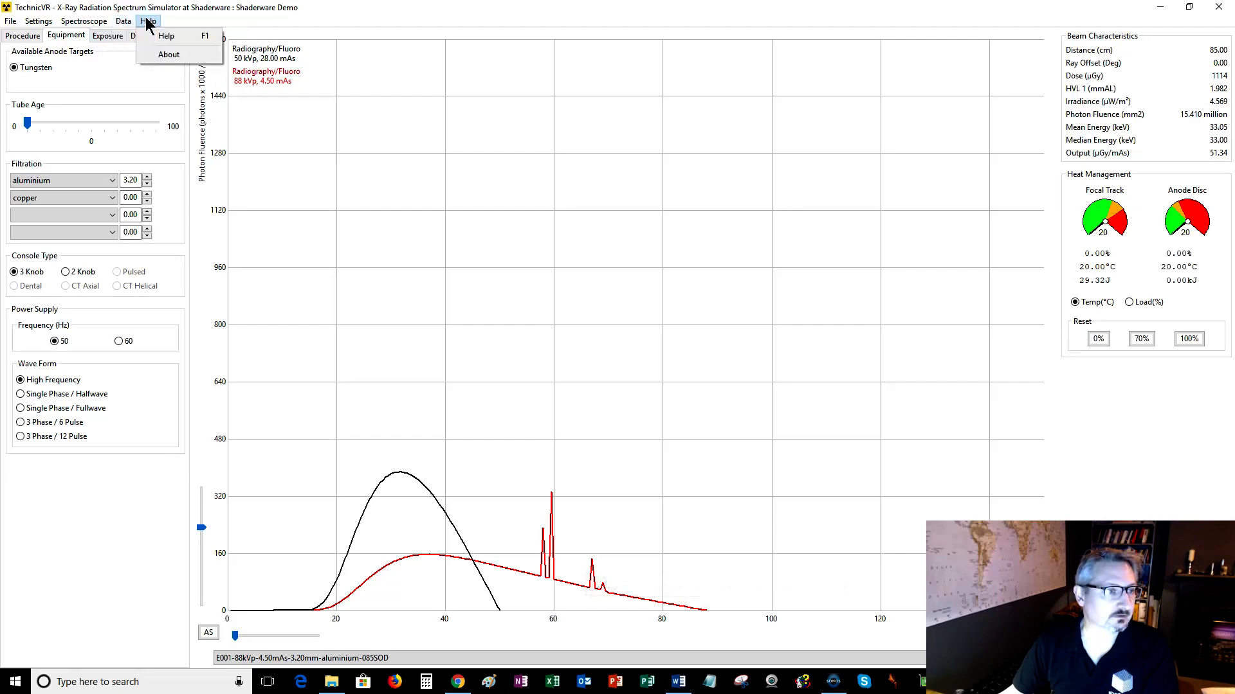
click(148, 24)
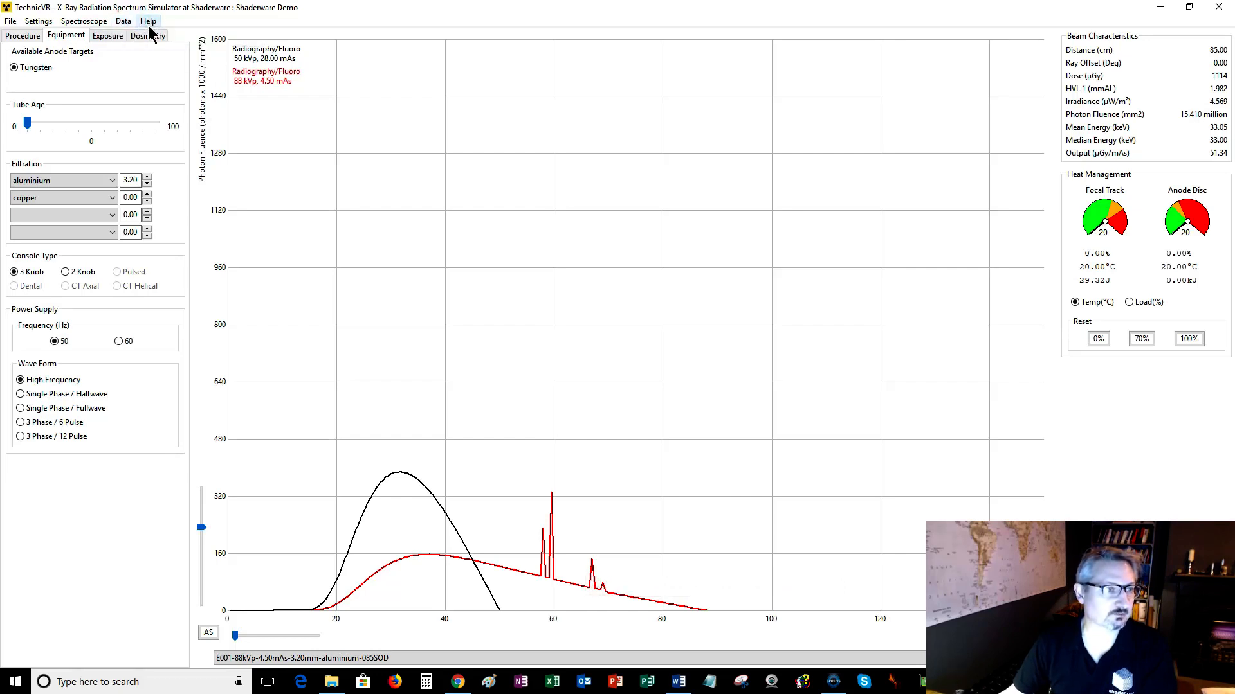
click(148, 23)
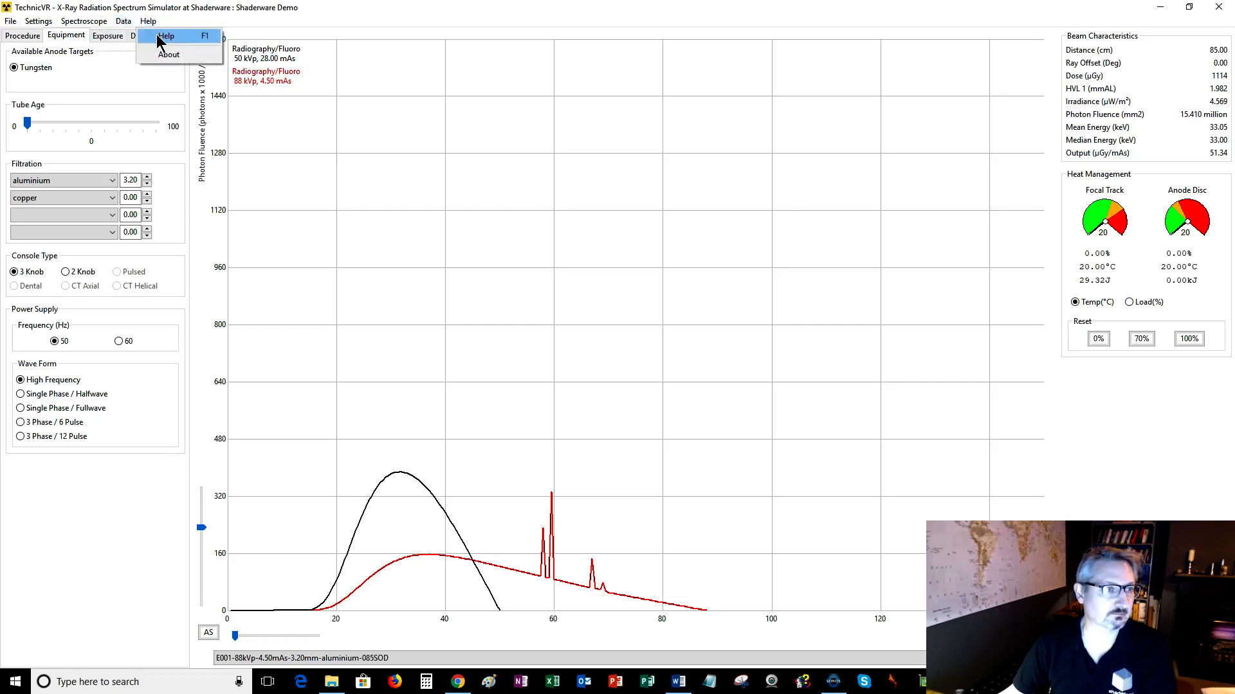
click(157, 35)
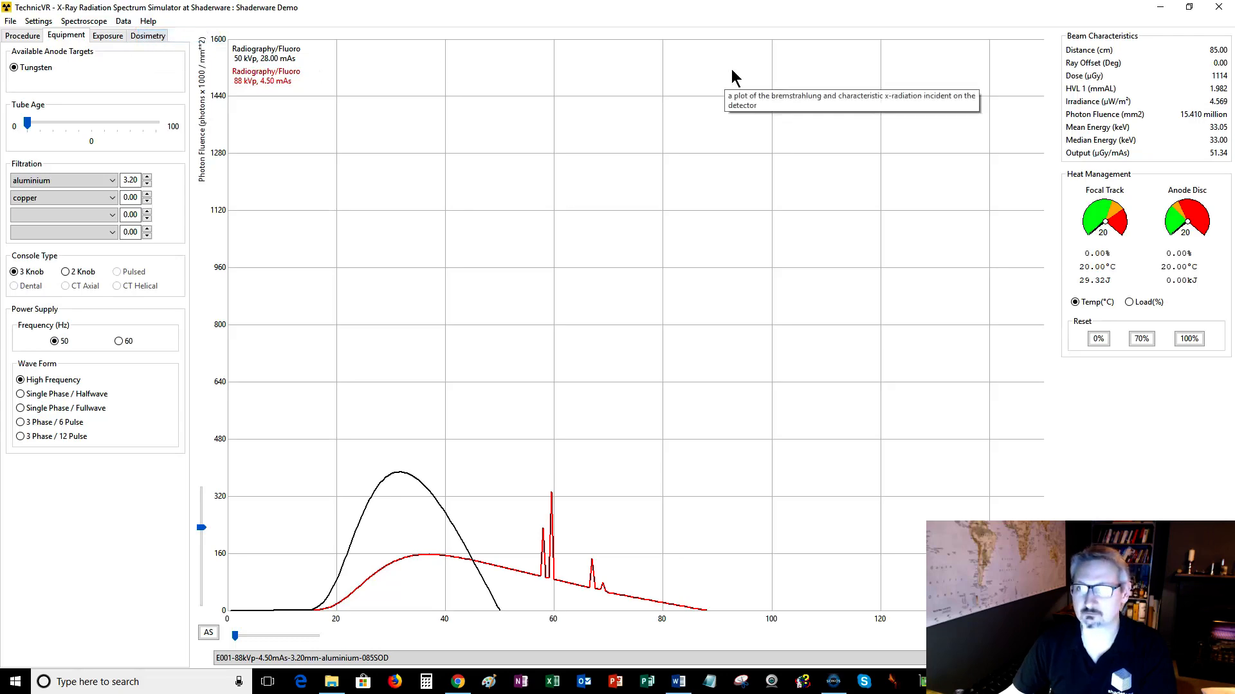
Restore the simulator window from full screen and close the application.
double_click(762, 9)
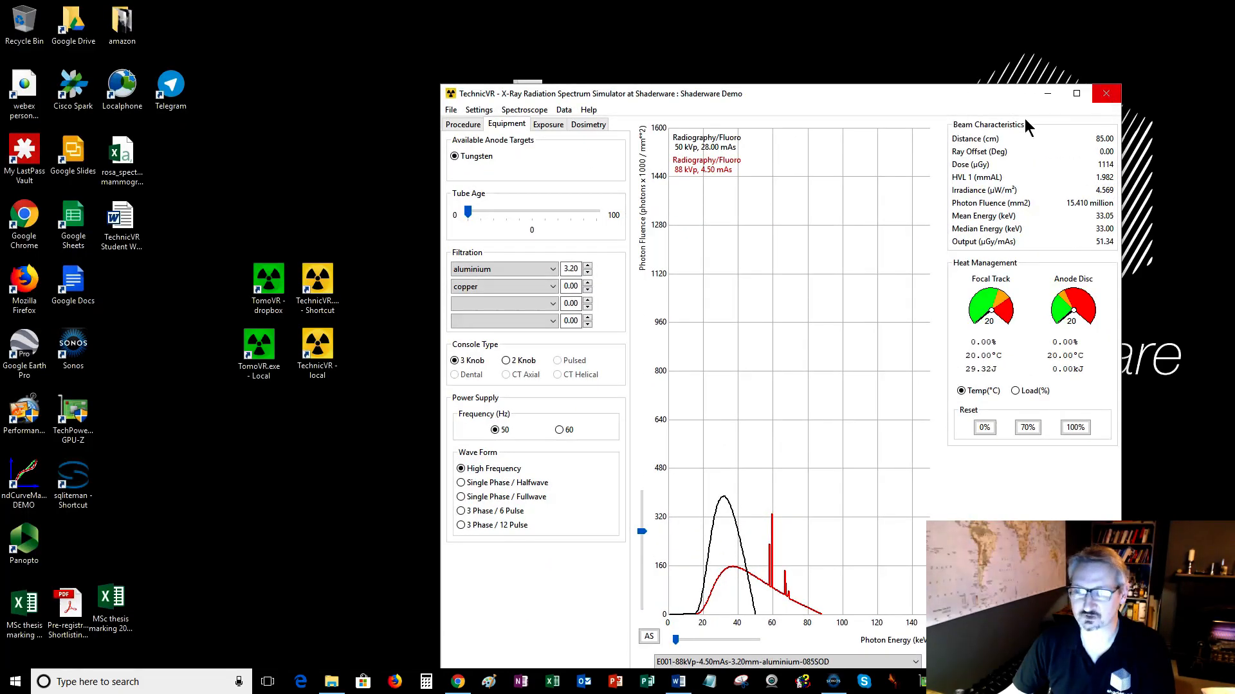
drag(816, 100, 811, 78)
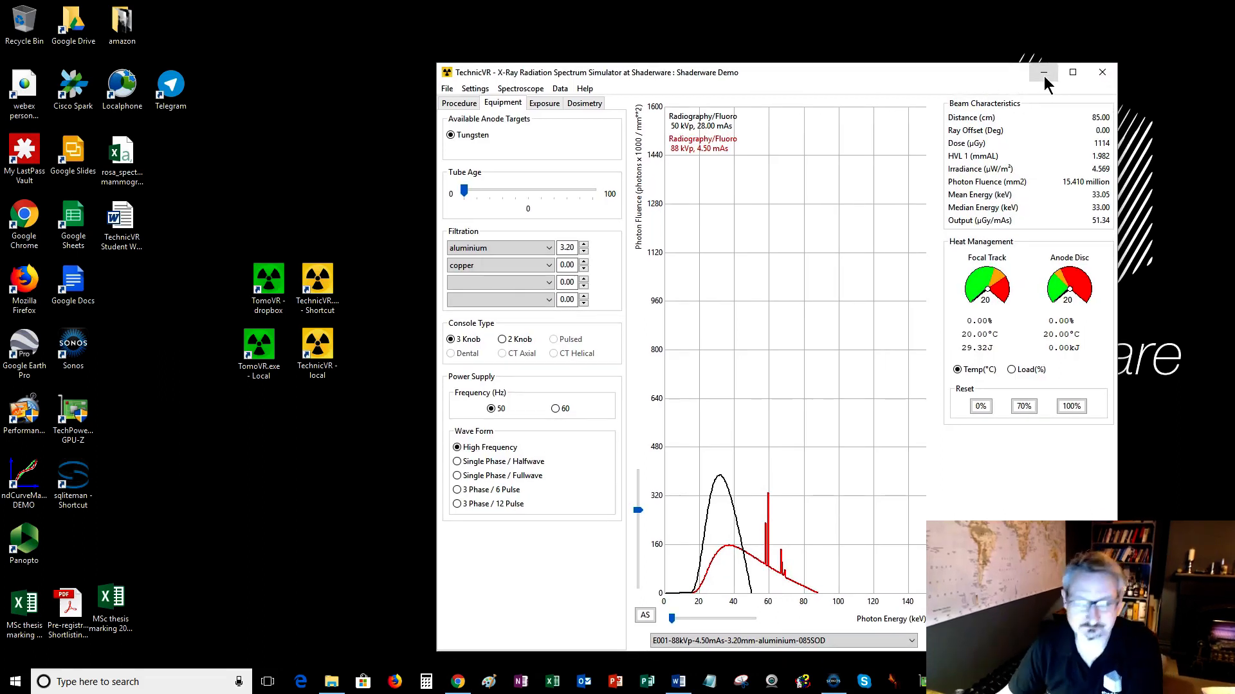
drag(950, 79, 887, 58)
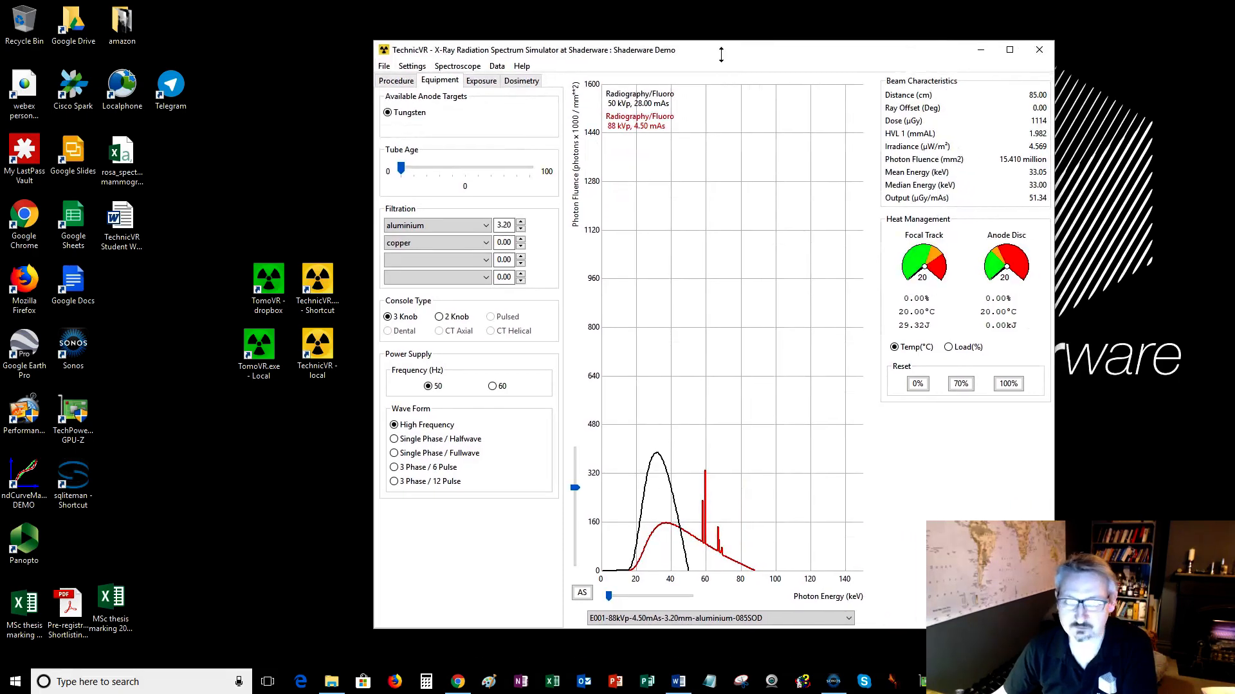
click(1039, 50)
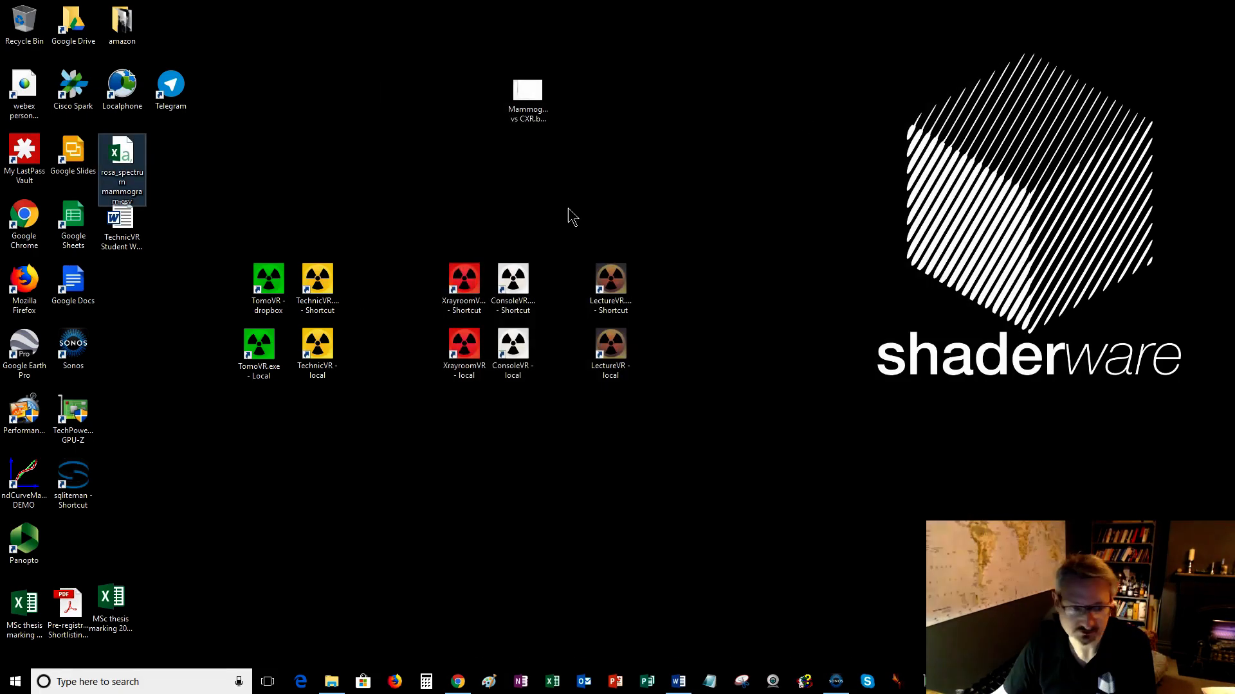
Relaunch TechnicVR from its local desktop shortcut and open its help file.
click(323, 358)
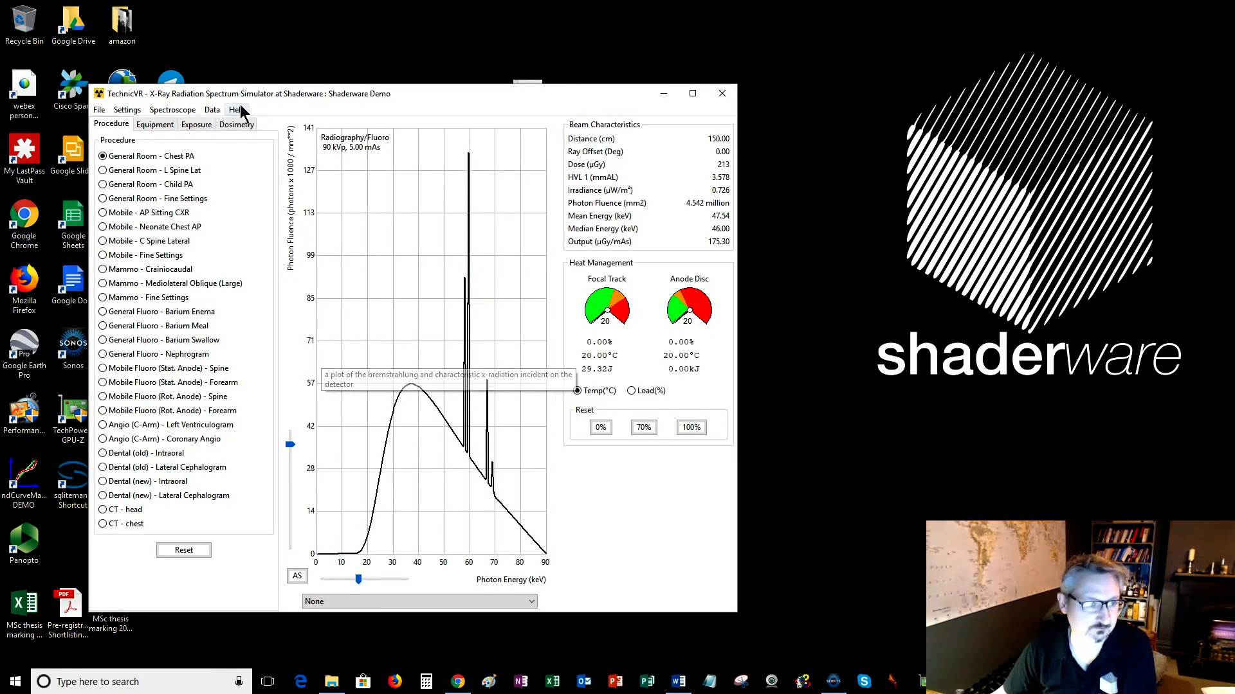
click(241, 109)
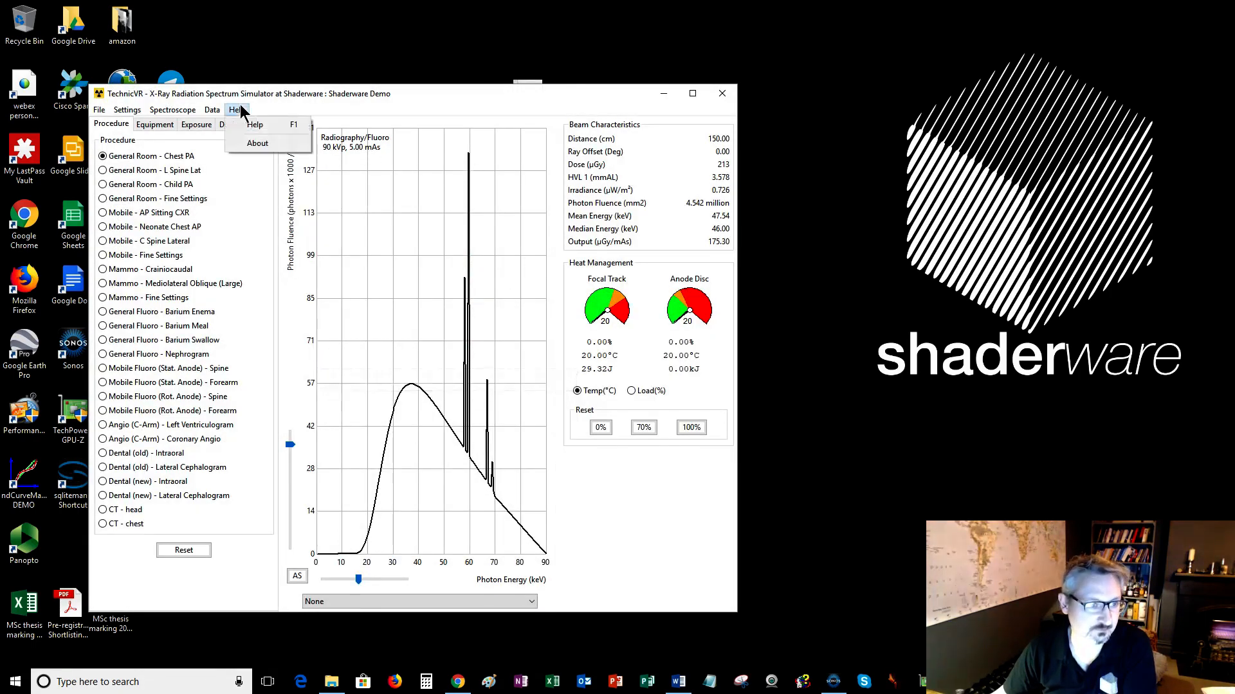
click(254, 126)
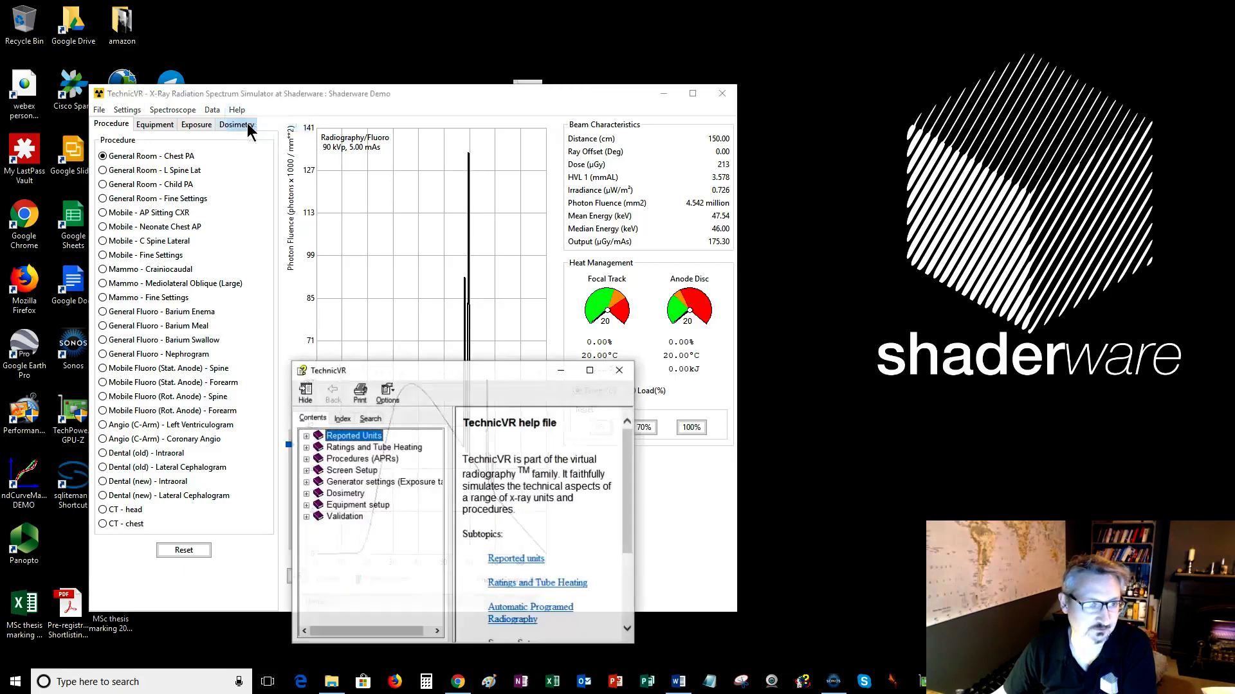
Maximize the simulator window and move and enlarge the help window over the spectrum graph.
double_click(493, 93)
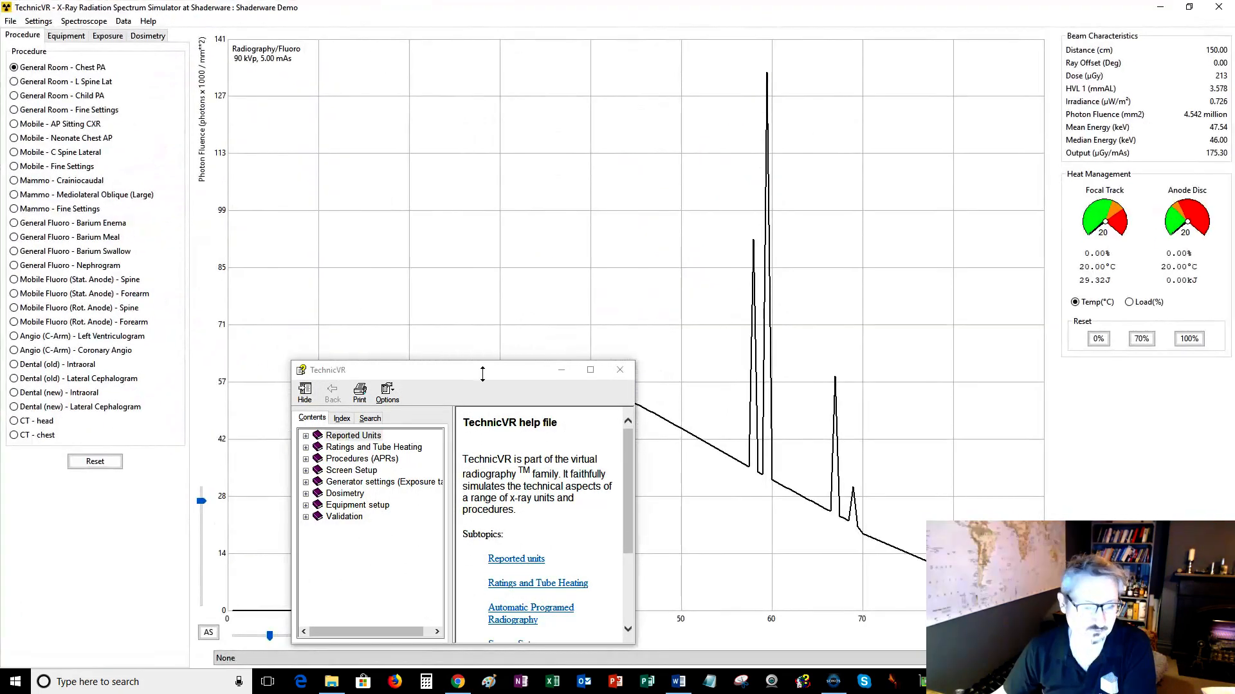
drag(473, 369, 477, 95)
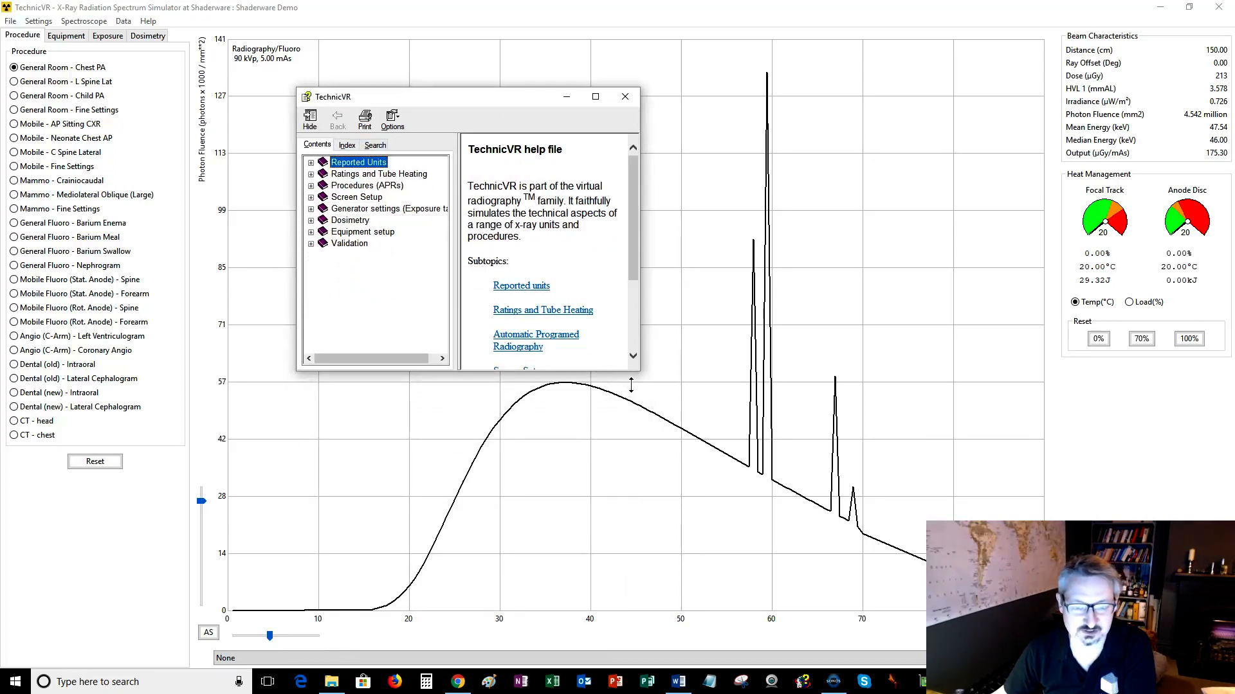
drag(639, 371, 918, 601)
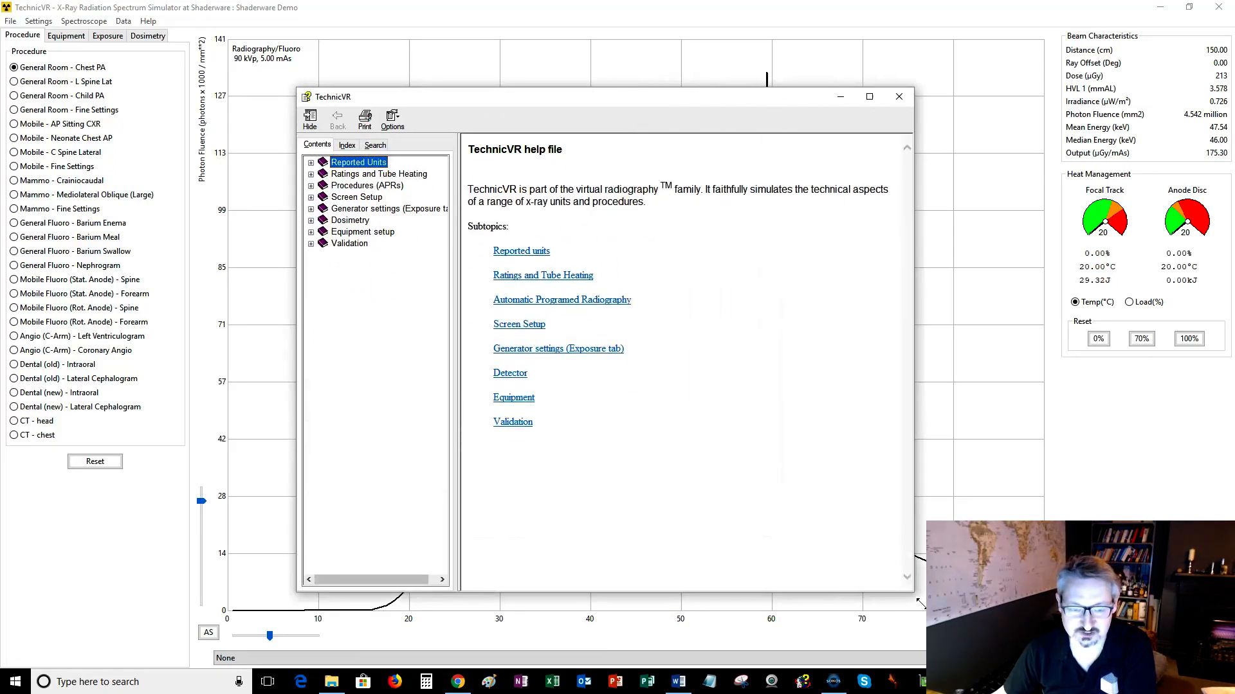
Read the Reported units help topic and its HVL and Intensity subtopics.
click(525, 255)
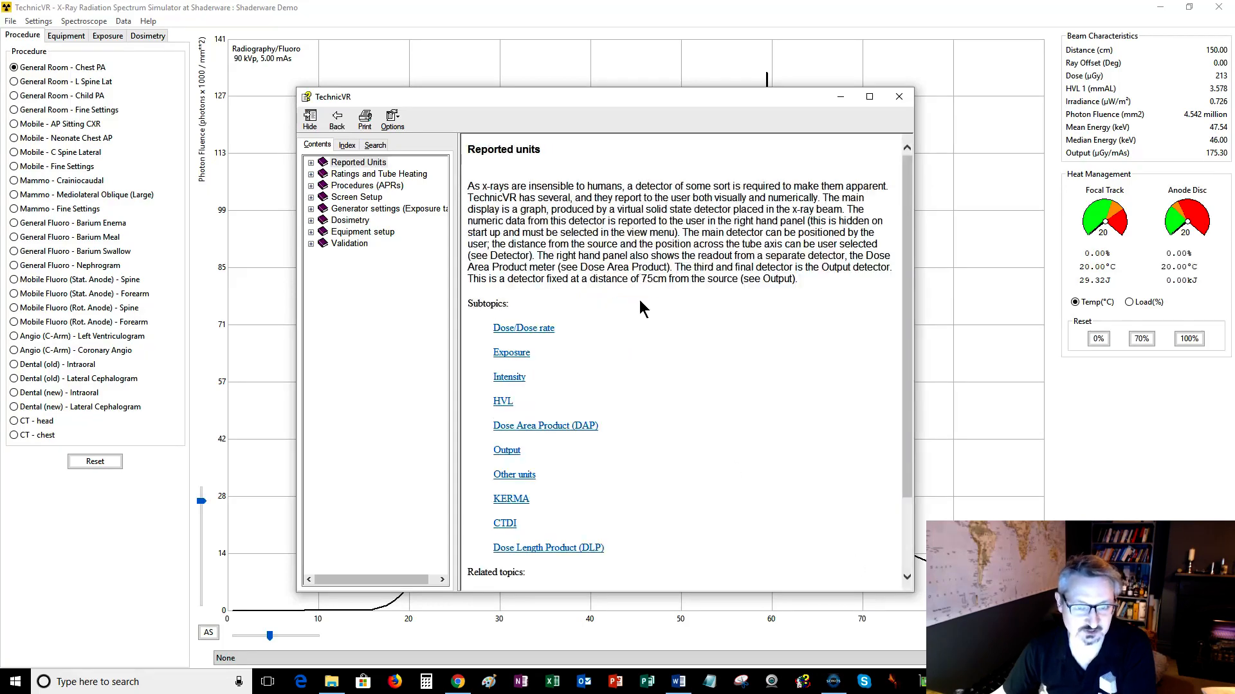
scroll(640, 300, down, 3)
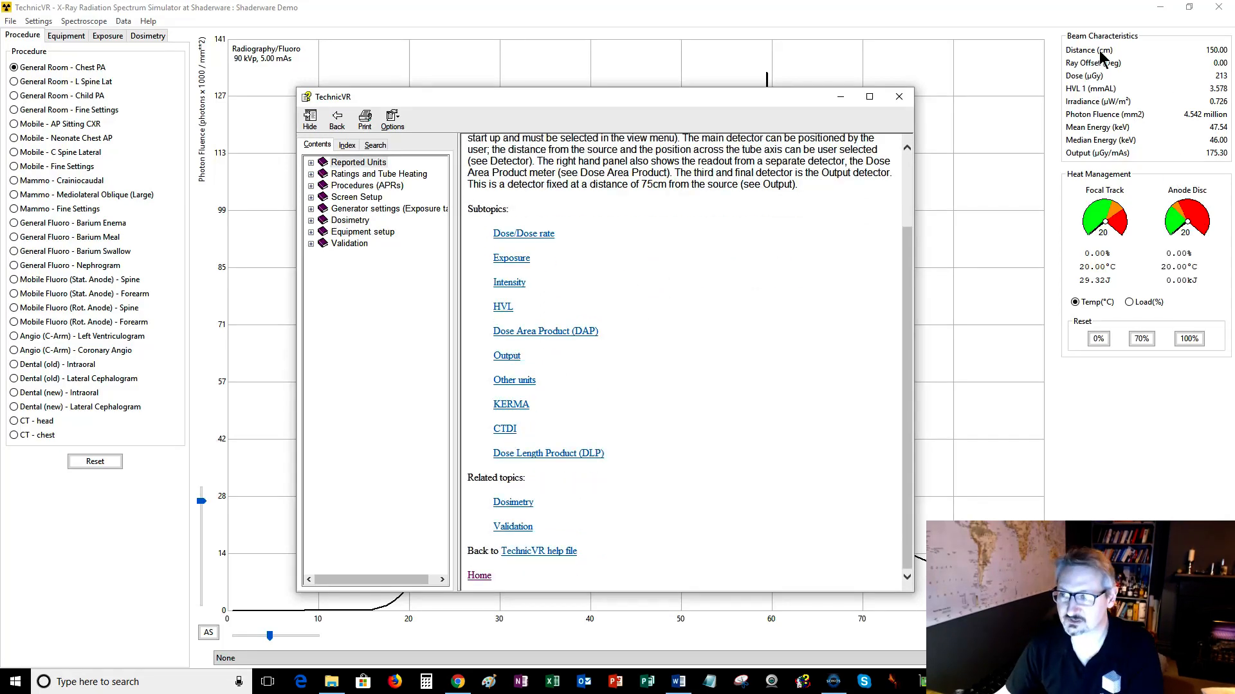
click(506, 308)
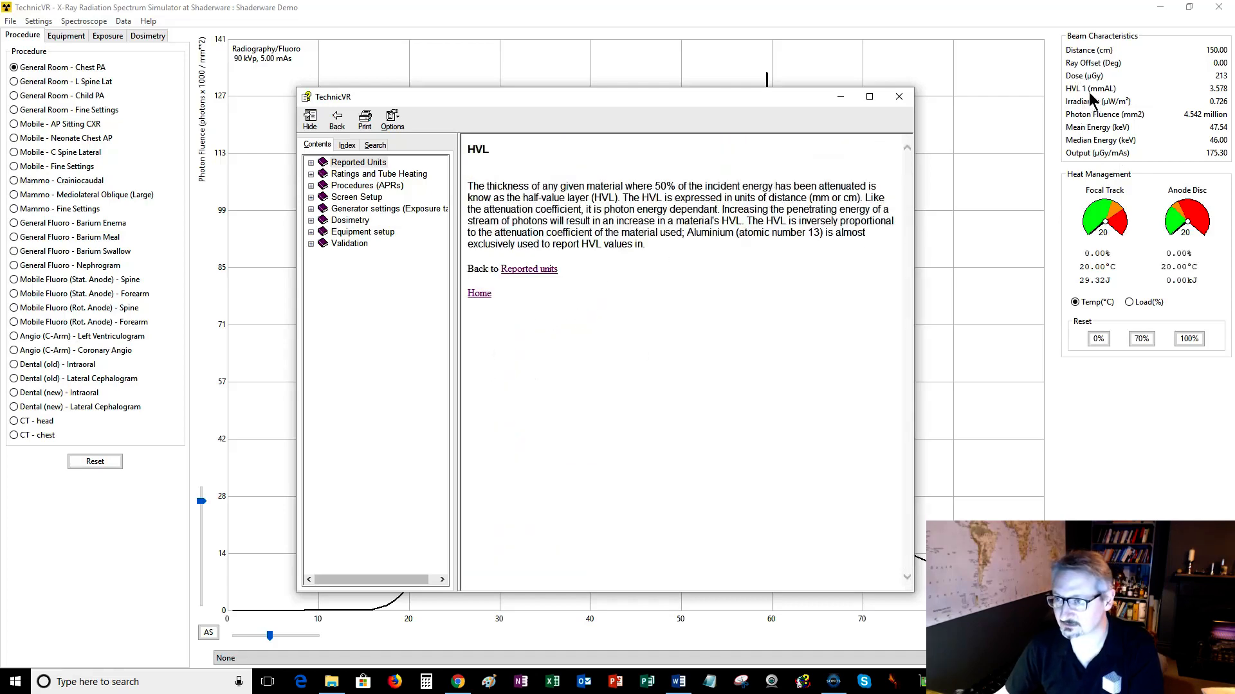
click(522, 269)
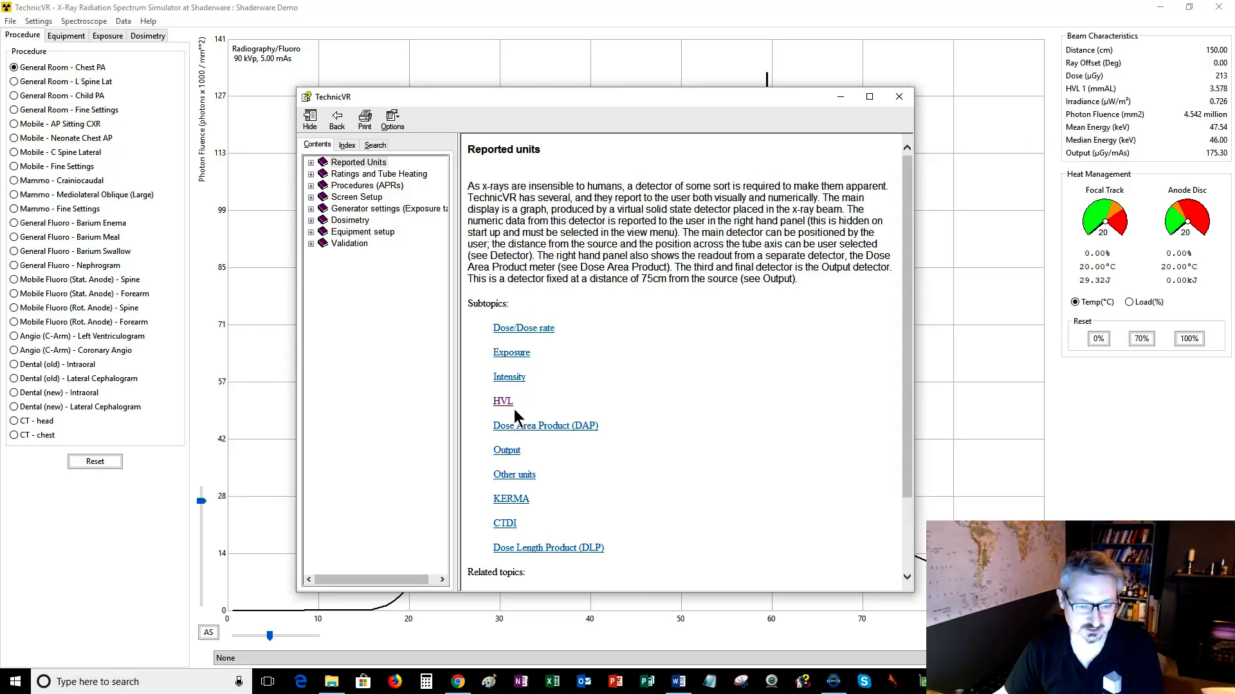
click(518, 380)
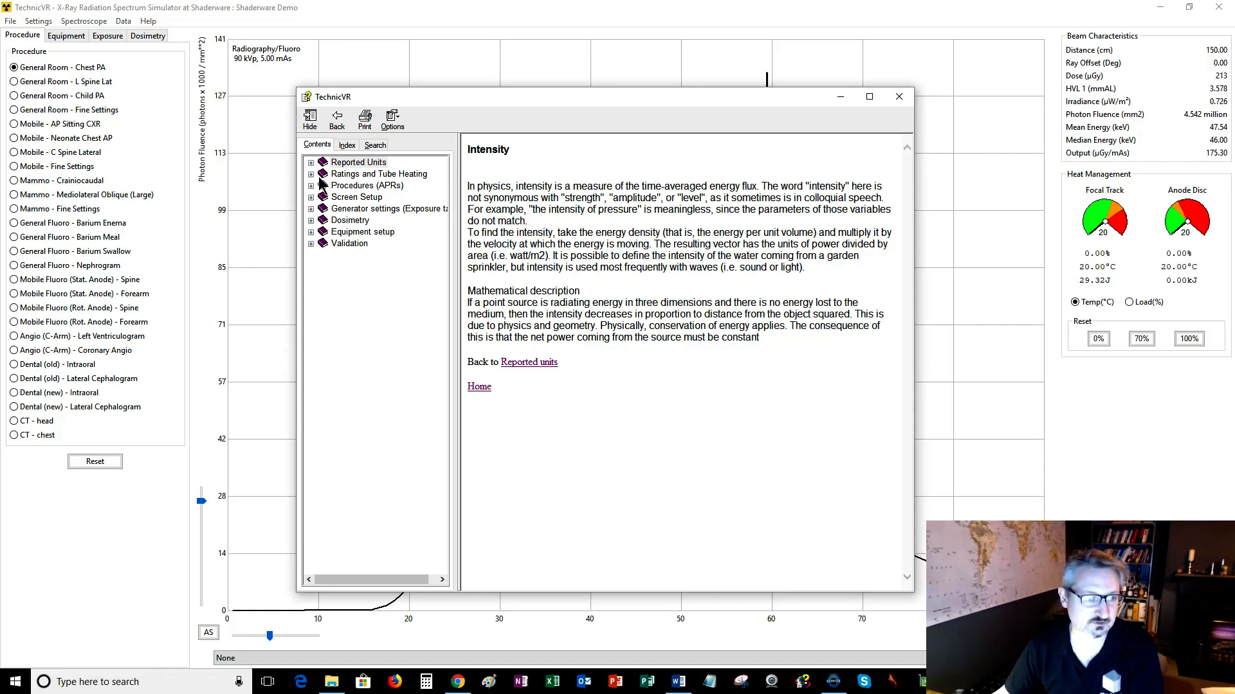
Expand the Validation section of the help contents and scroll through its References topic.
click(311, 245)
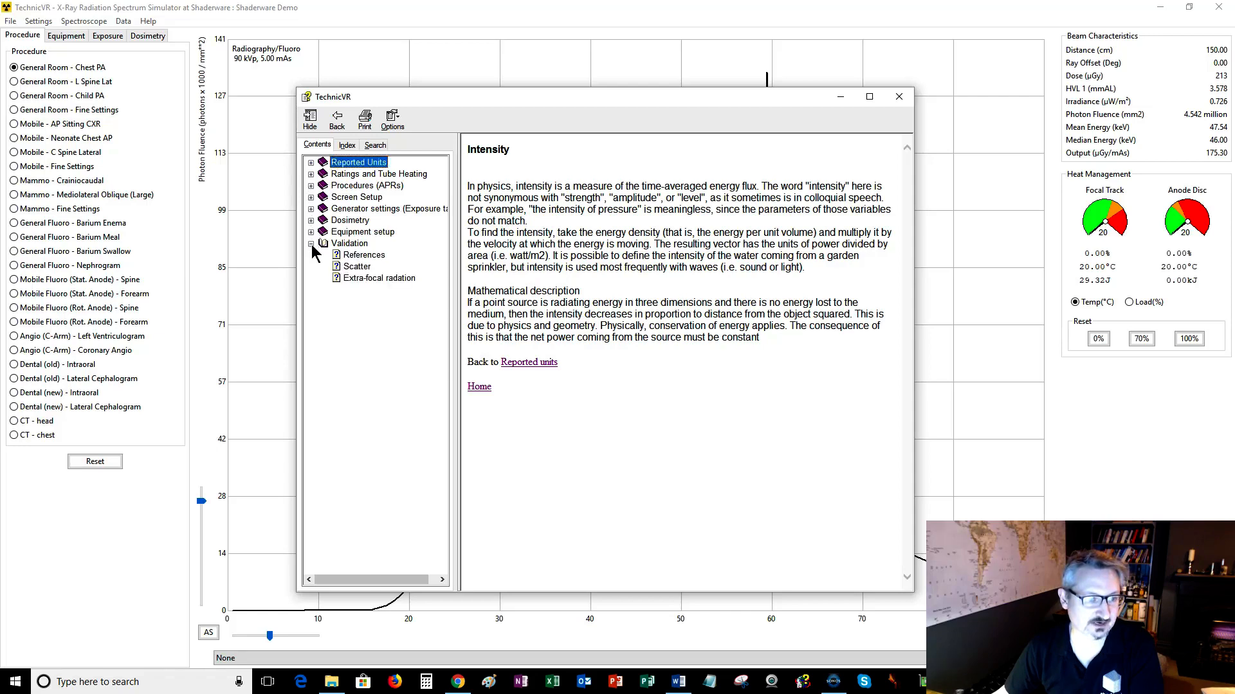
click(354, 256)
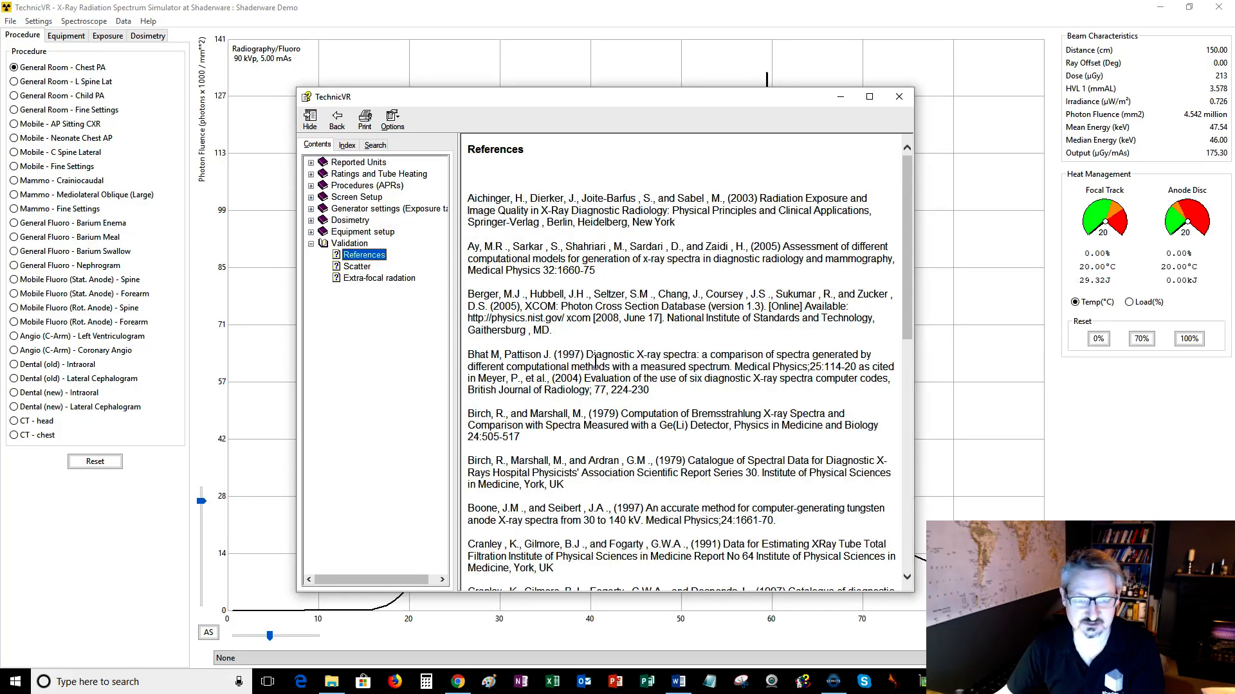
scroll(598, 404, down, 15)
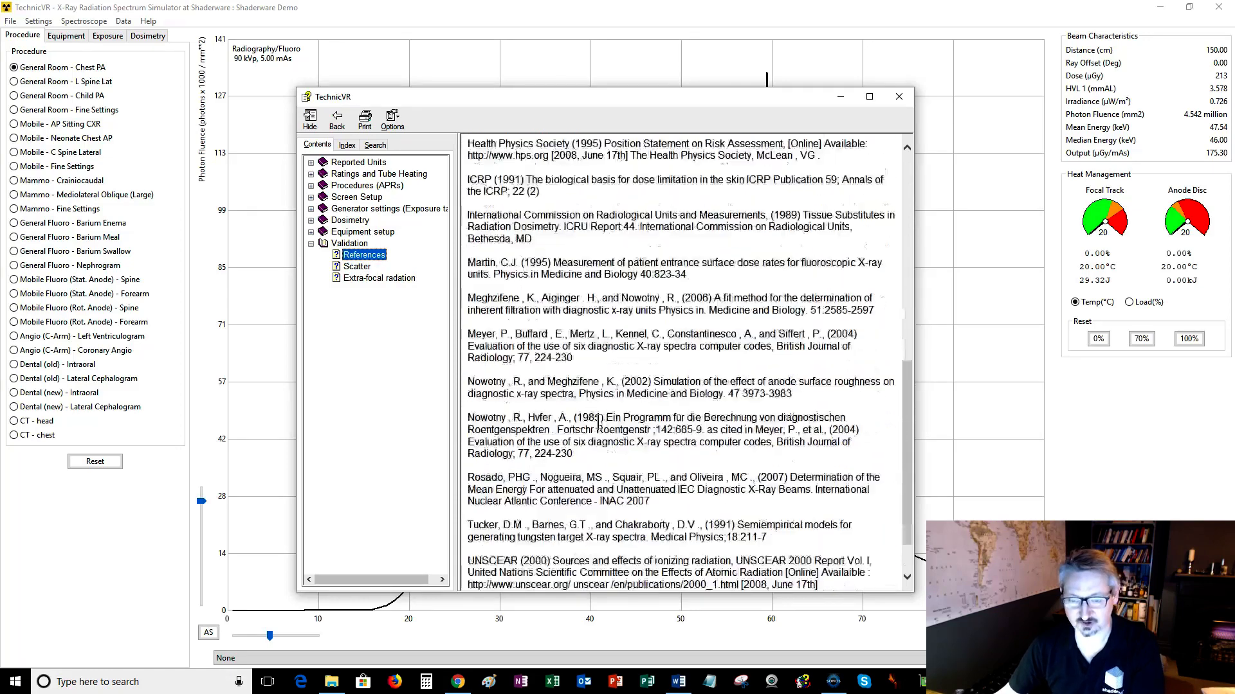
scroll(598, 422, down, 2)
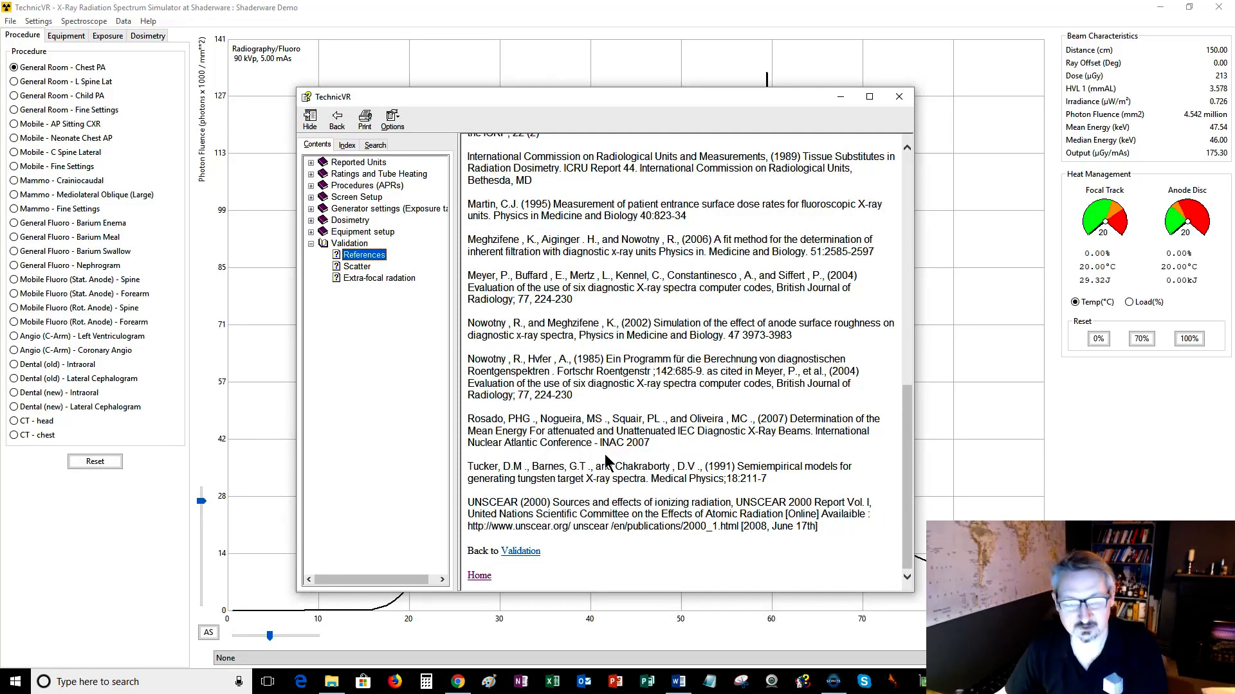
scroll(606, 460, up, 6)
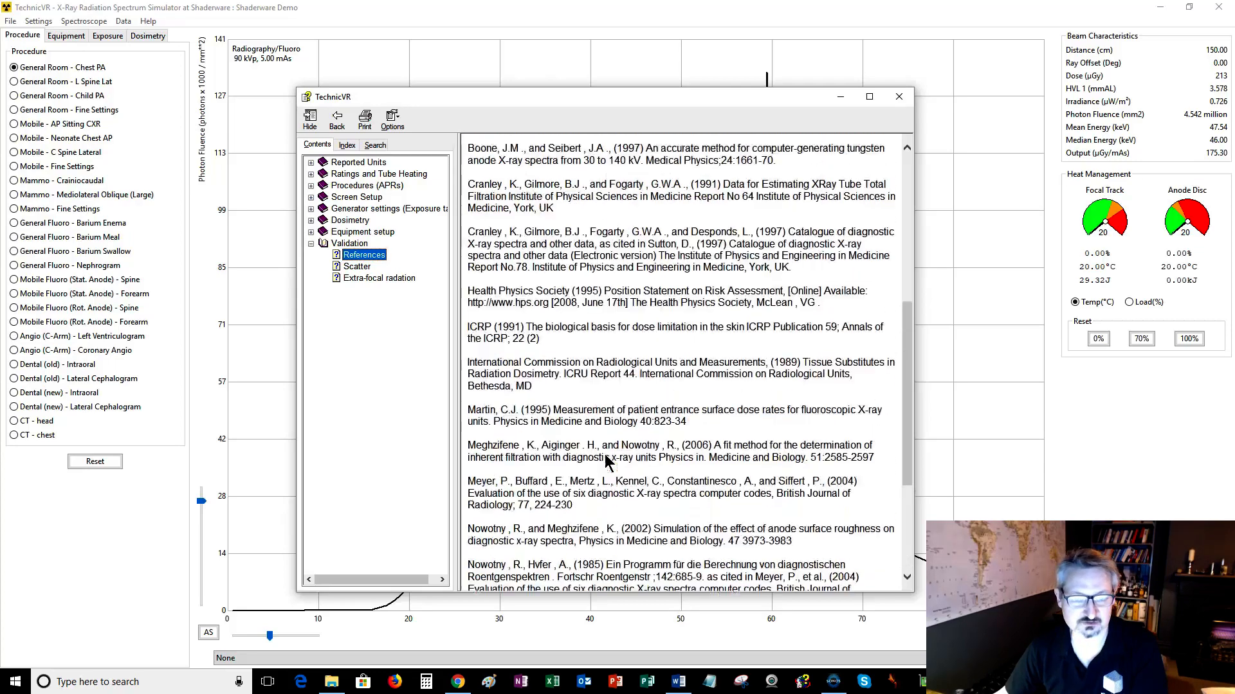
scroll(606, 461, up, 6)
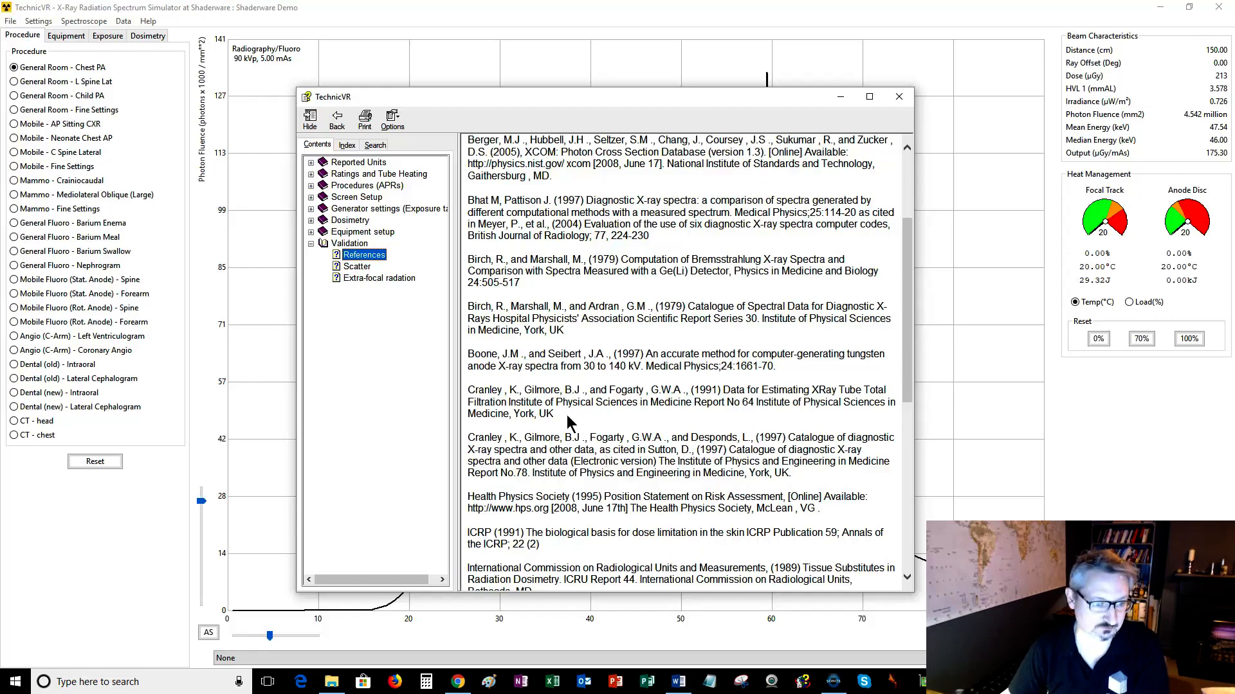
Read the Scatter, Backscatter, Entrance Surface Dose and Extra-focal radiation help topics.
click(354, 269)
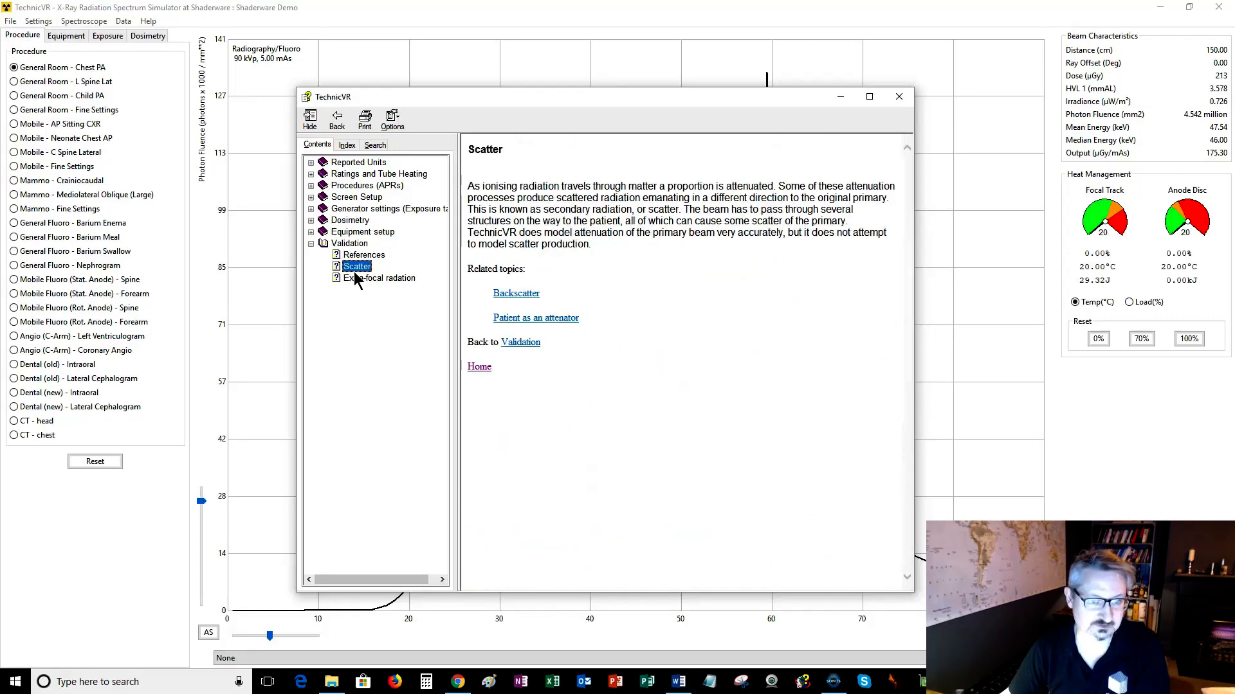
click(531, 292)
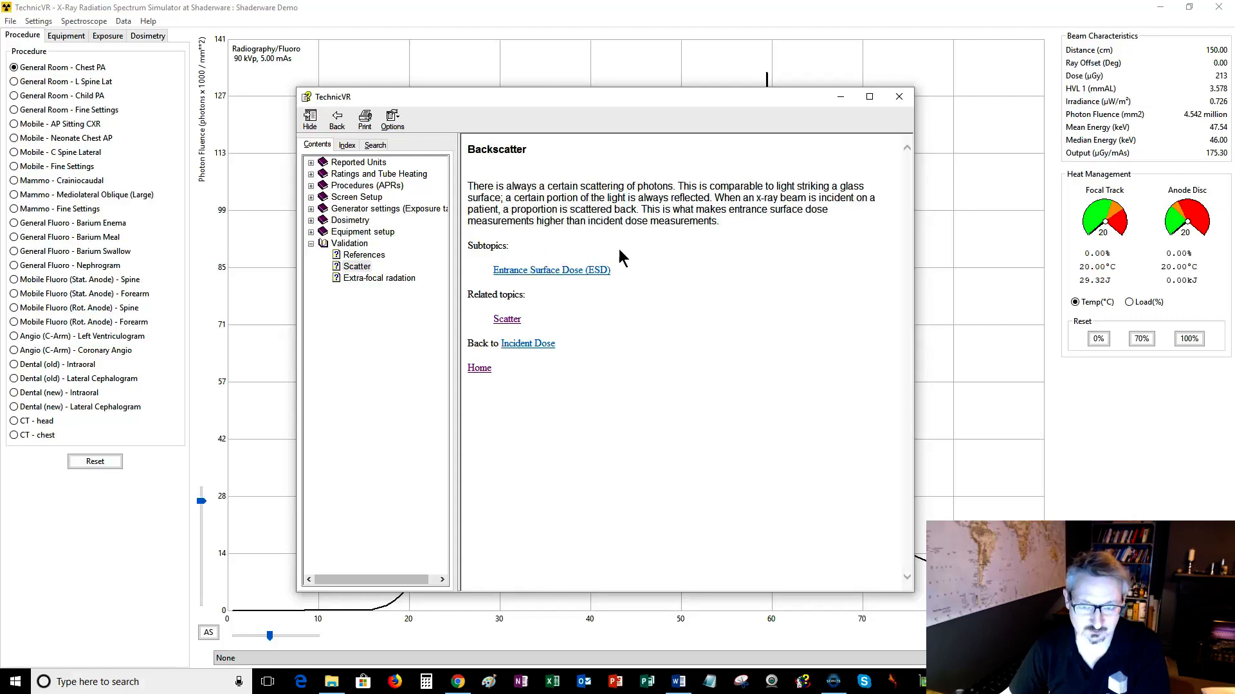
click(559, 275)
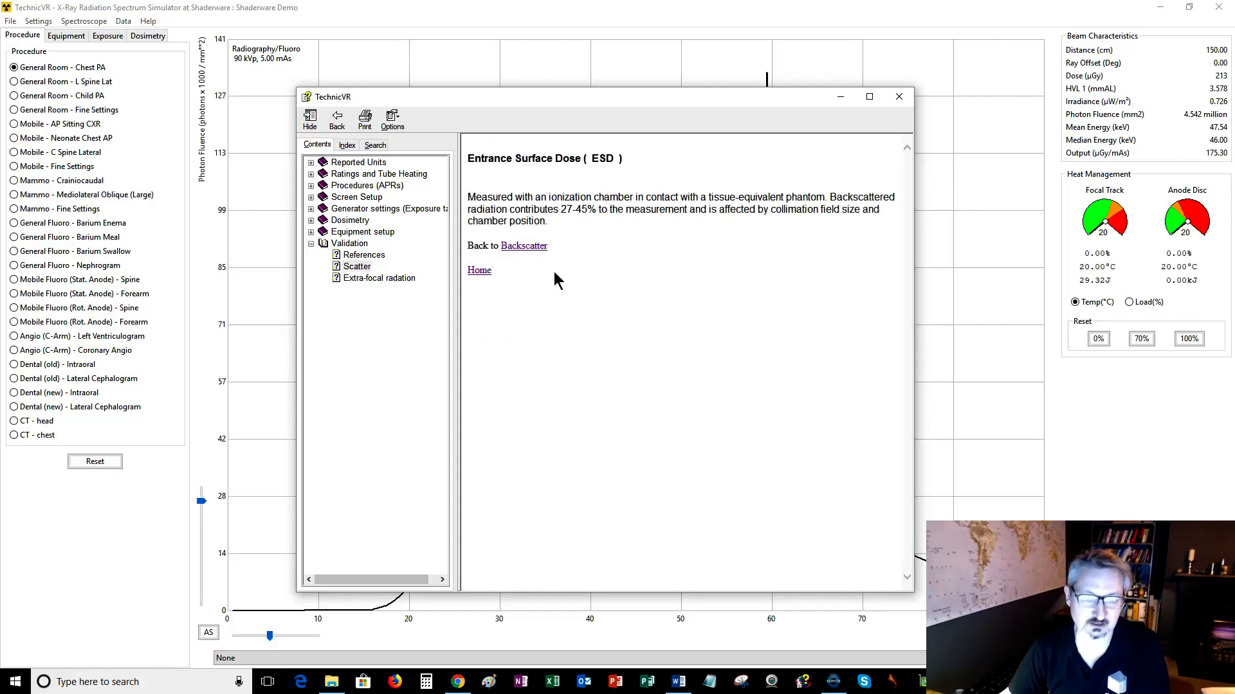
click(353, 278)
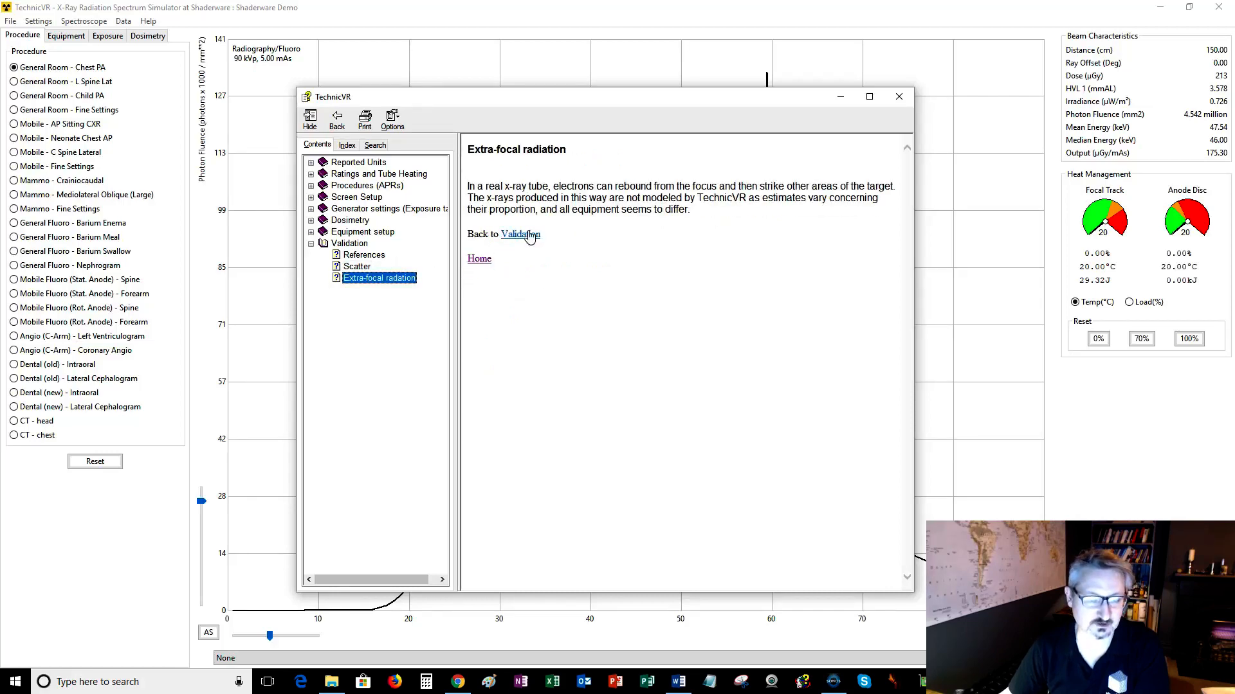
Open the Equipment setup help topic and its Anode Target Material subtopic.
click(347, 234)
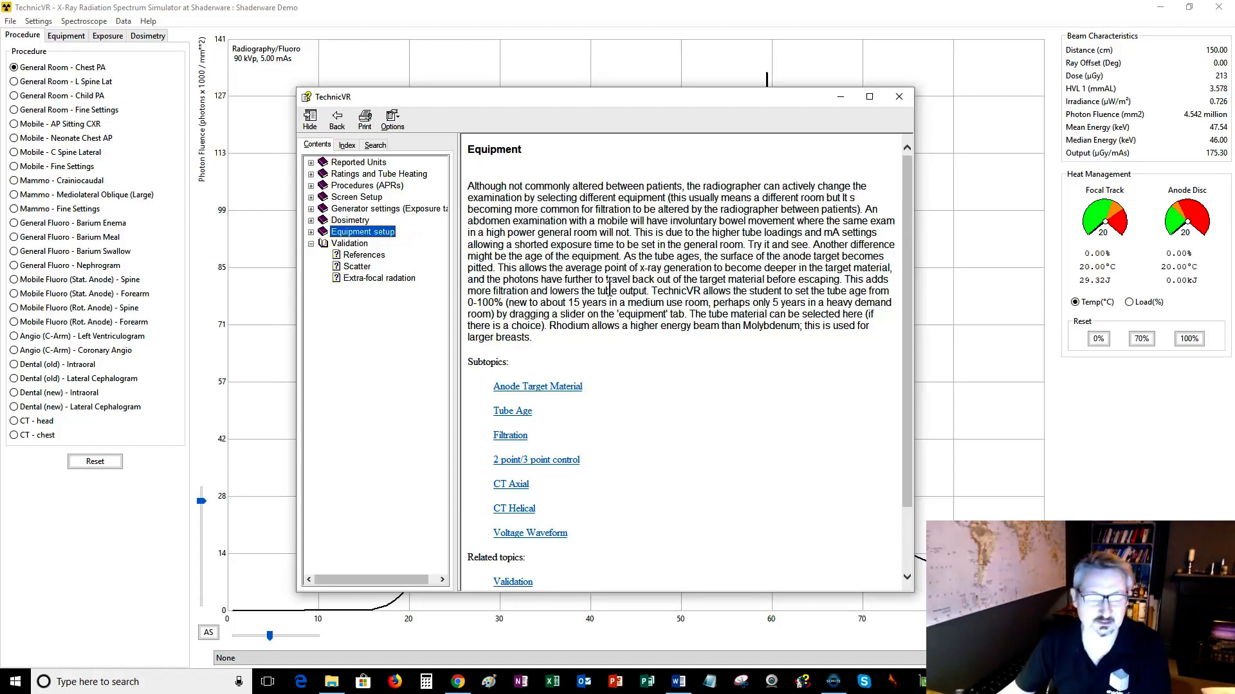
scroll(619, 290, down, 3)
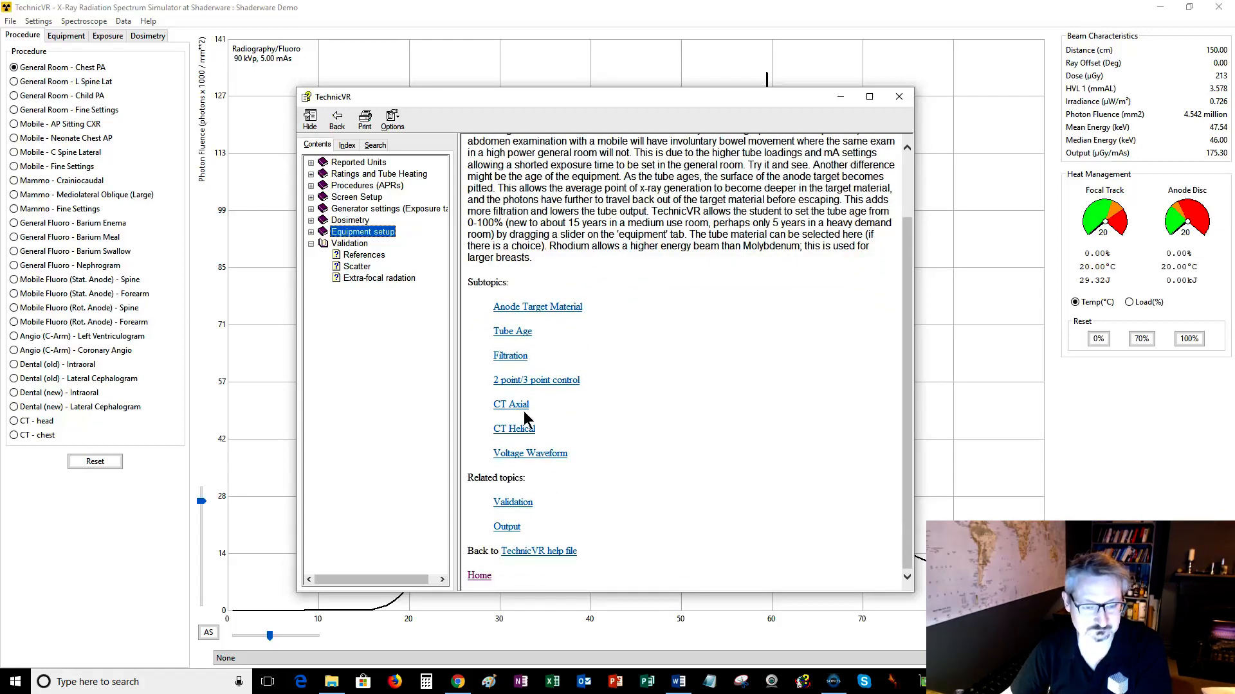
click(526, 307)
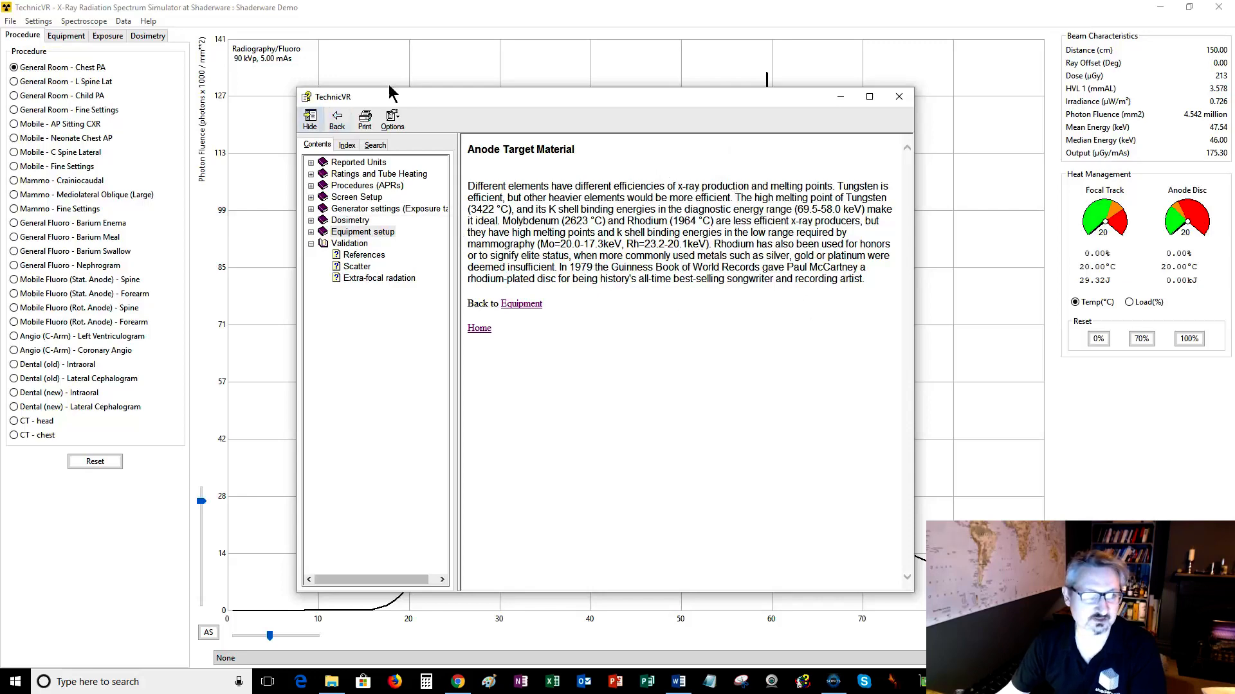
Close the help file and minimize the simulator window to the desktop.
click(900, 98)
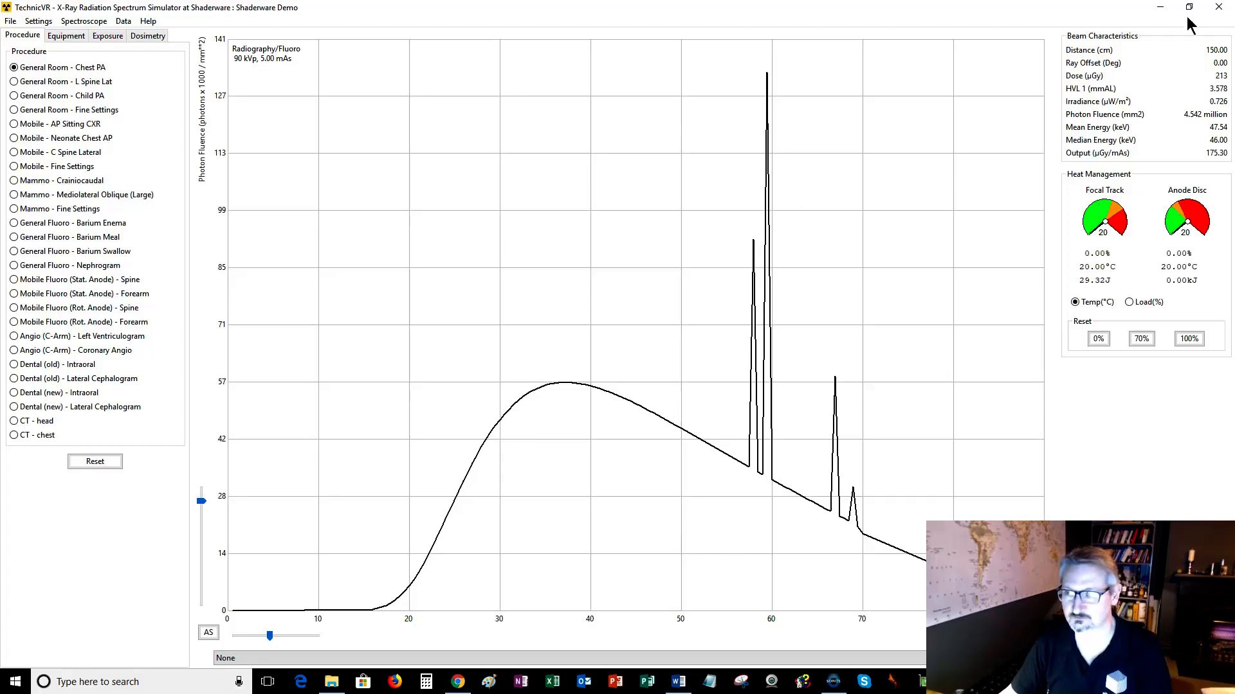
click(1162, 10)
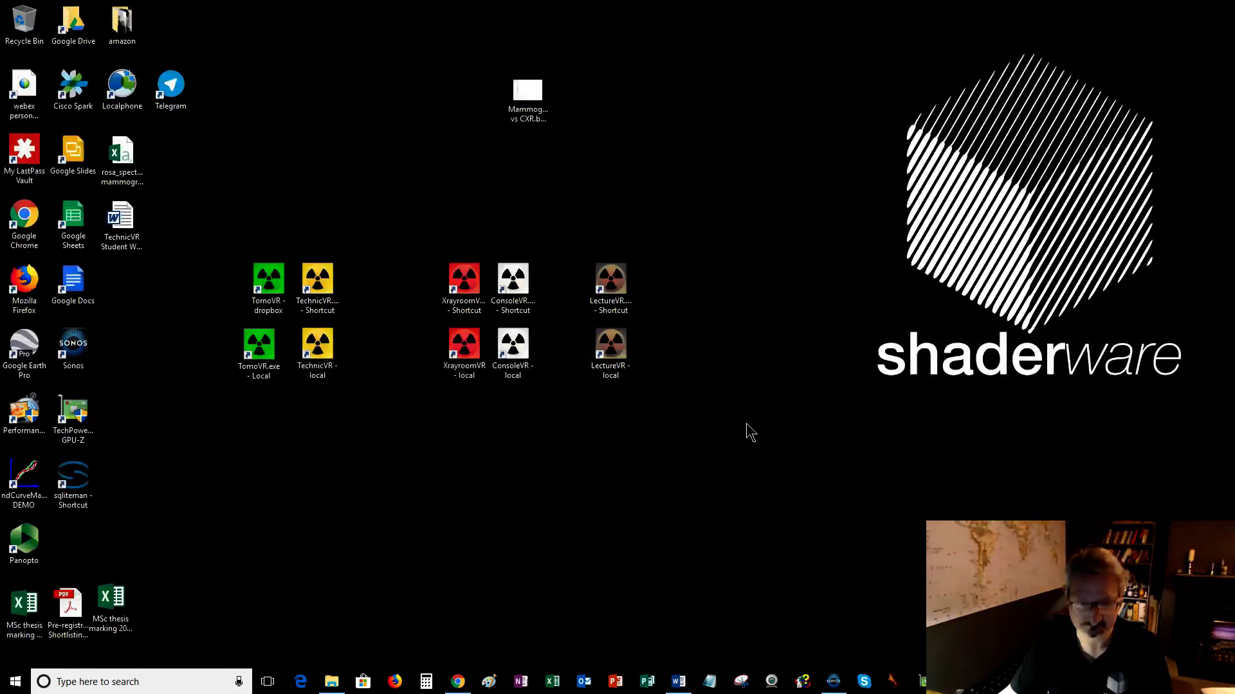